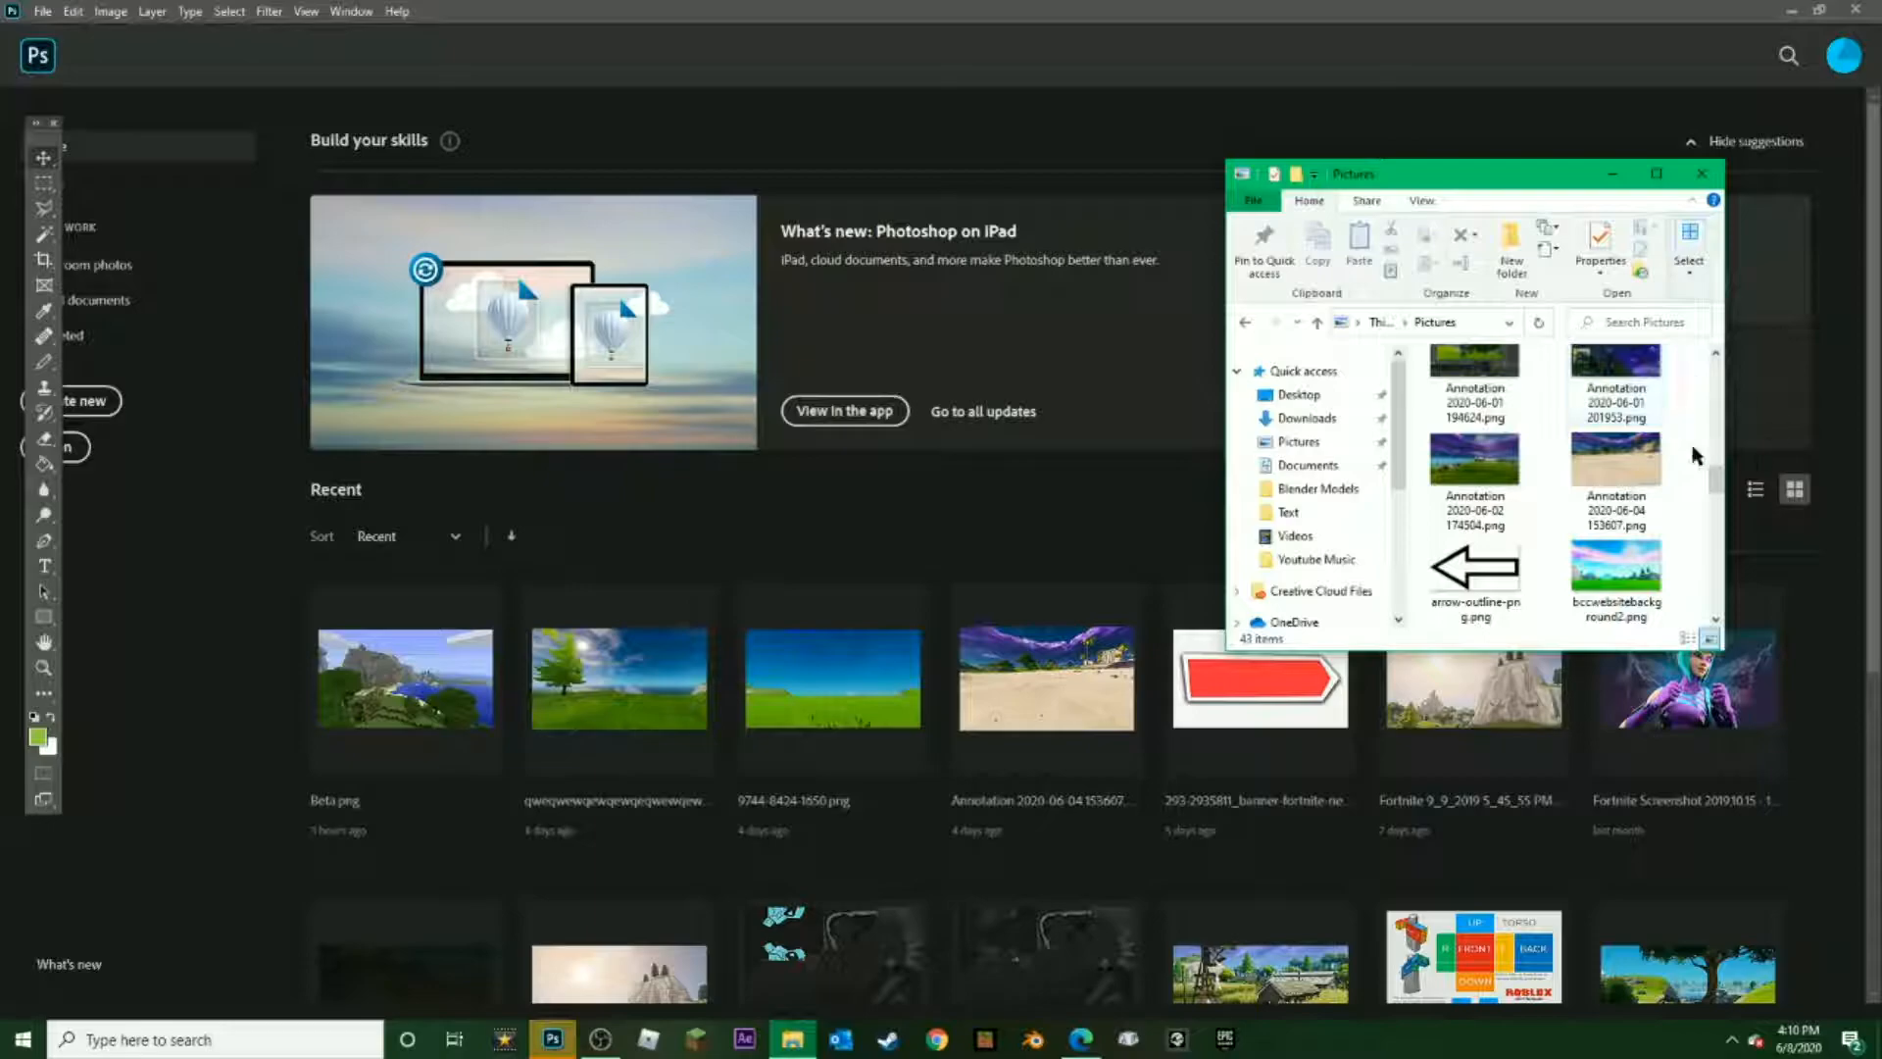
Open the beach screenshot Annotation 2020-06-04 153607.png from the Pictures folder as a new document in Photoshop
drag(1616, 459, 757, 487)
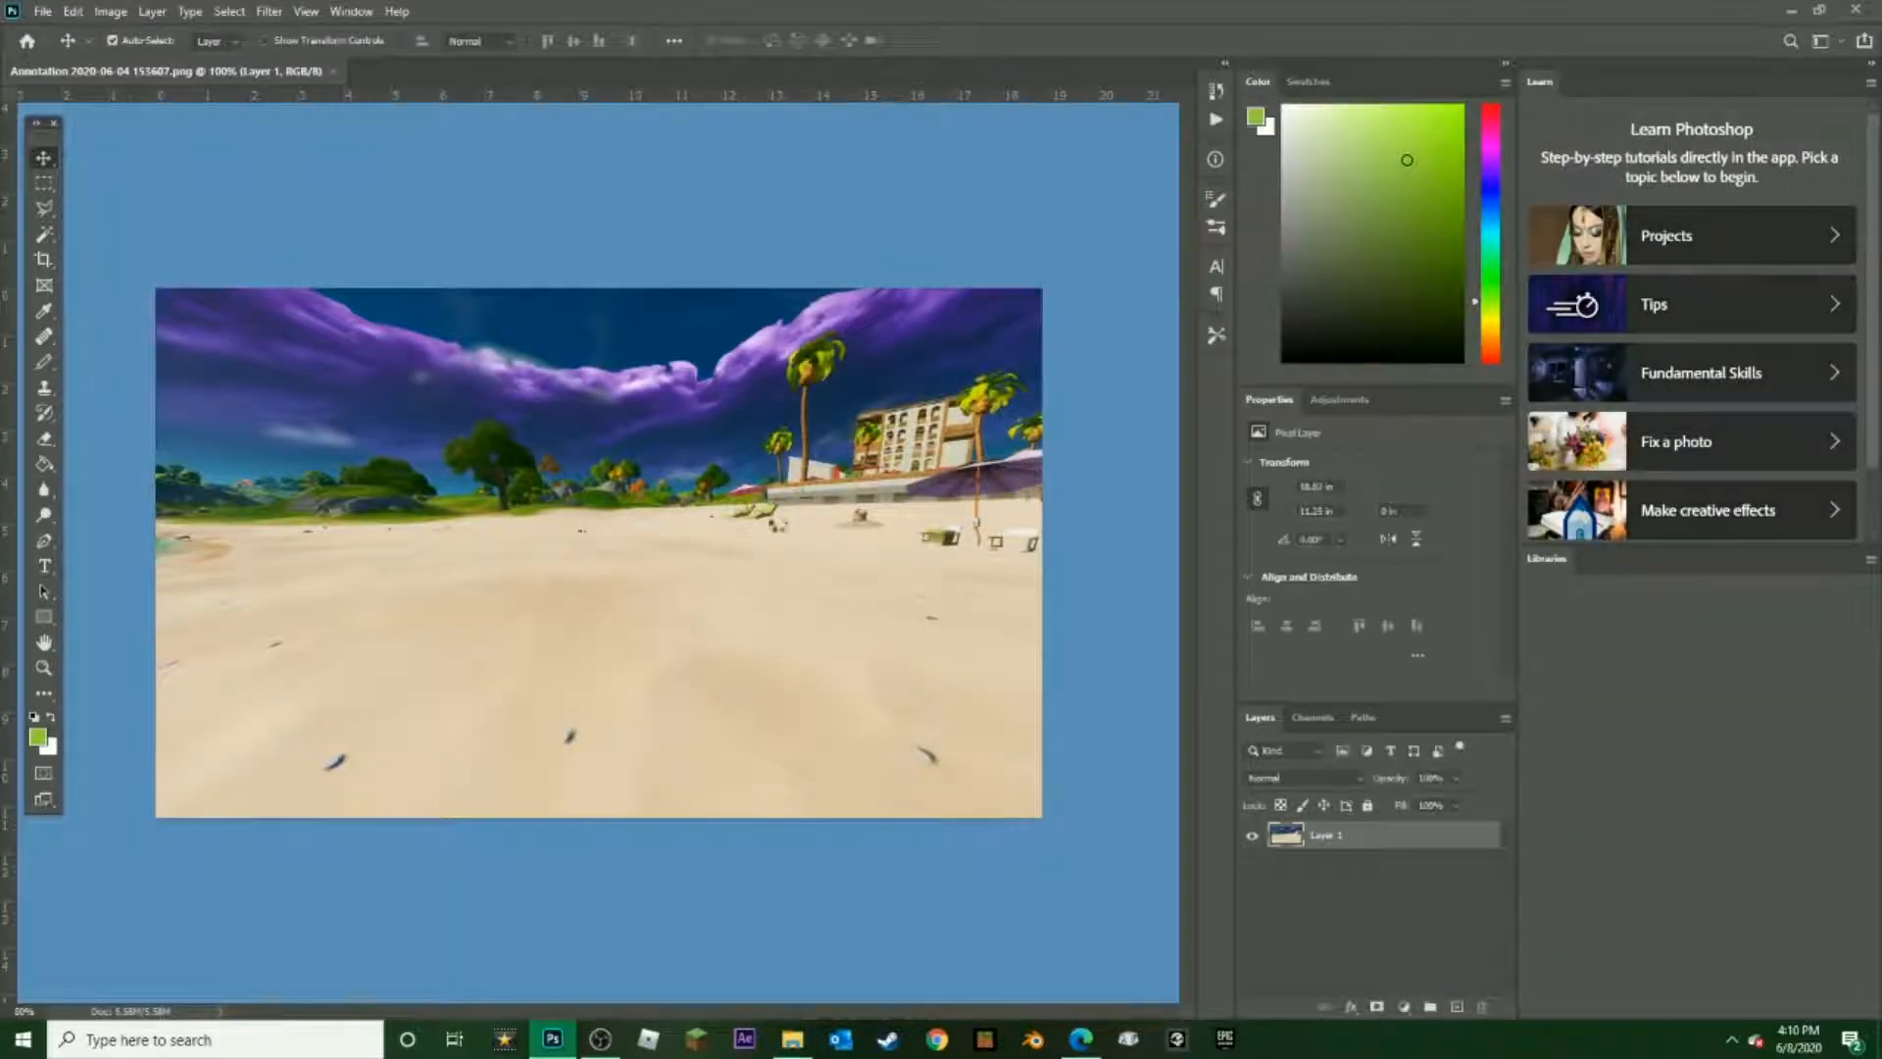
click(44, 11)
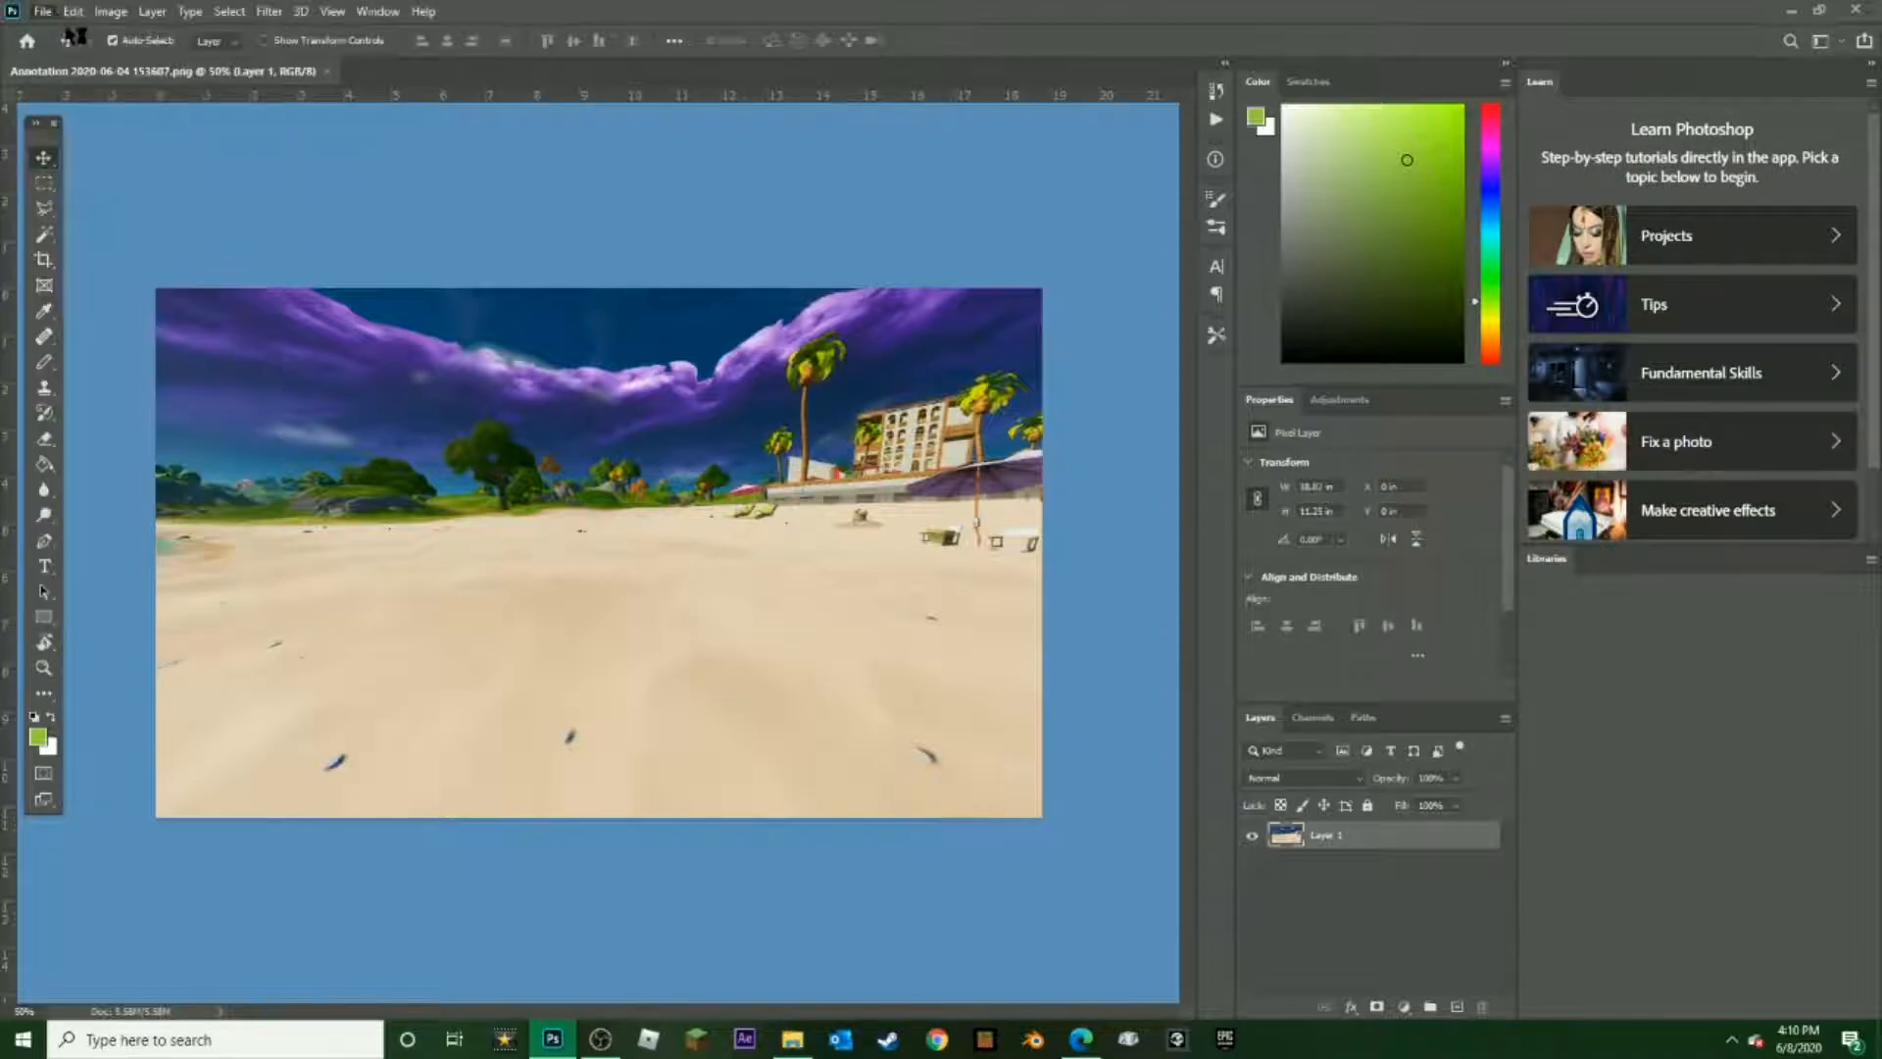
click(467, 188)
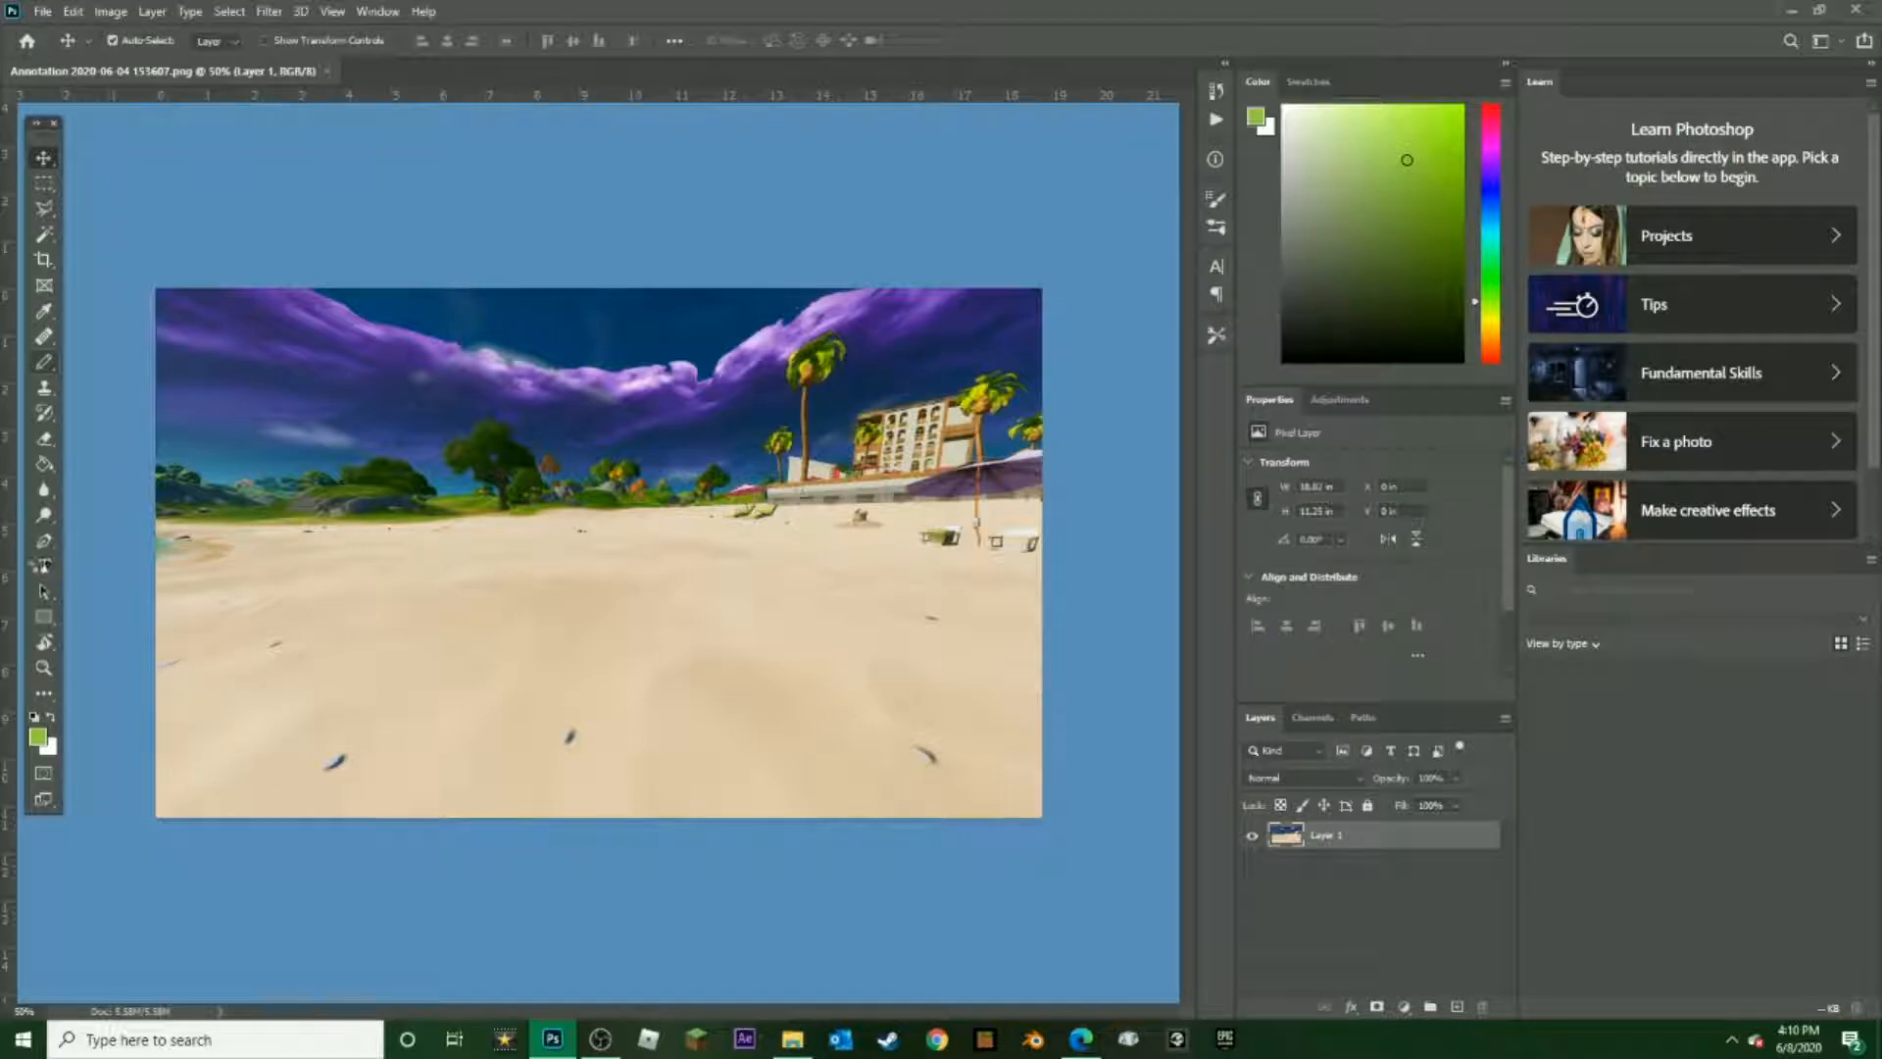
click(44, 566)
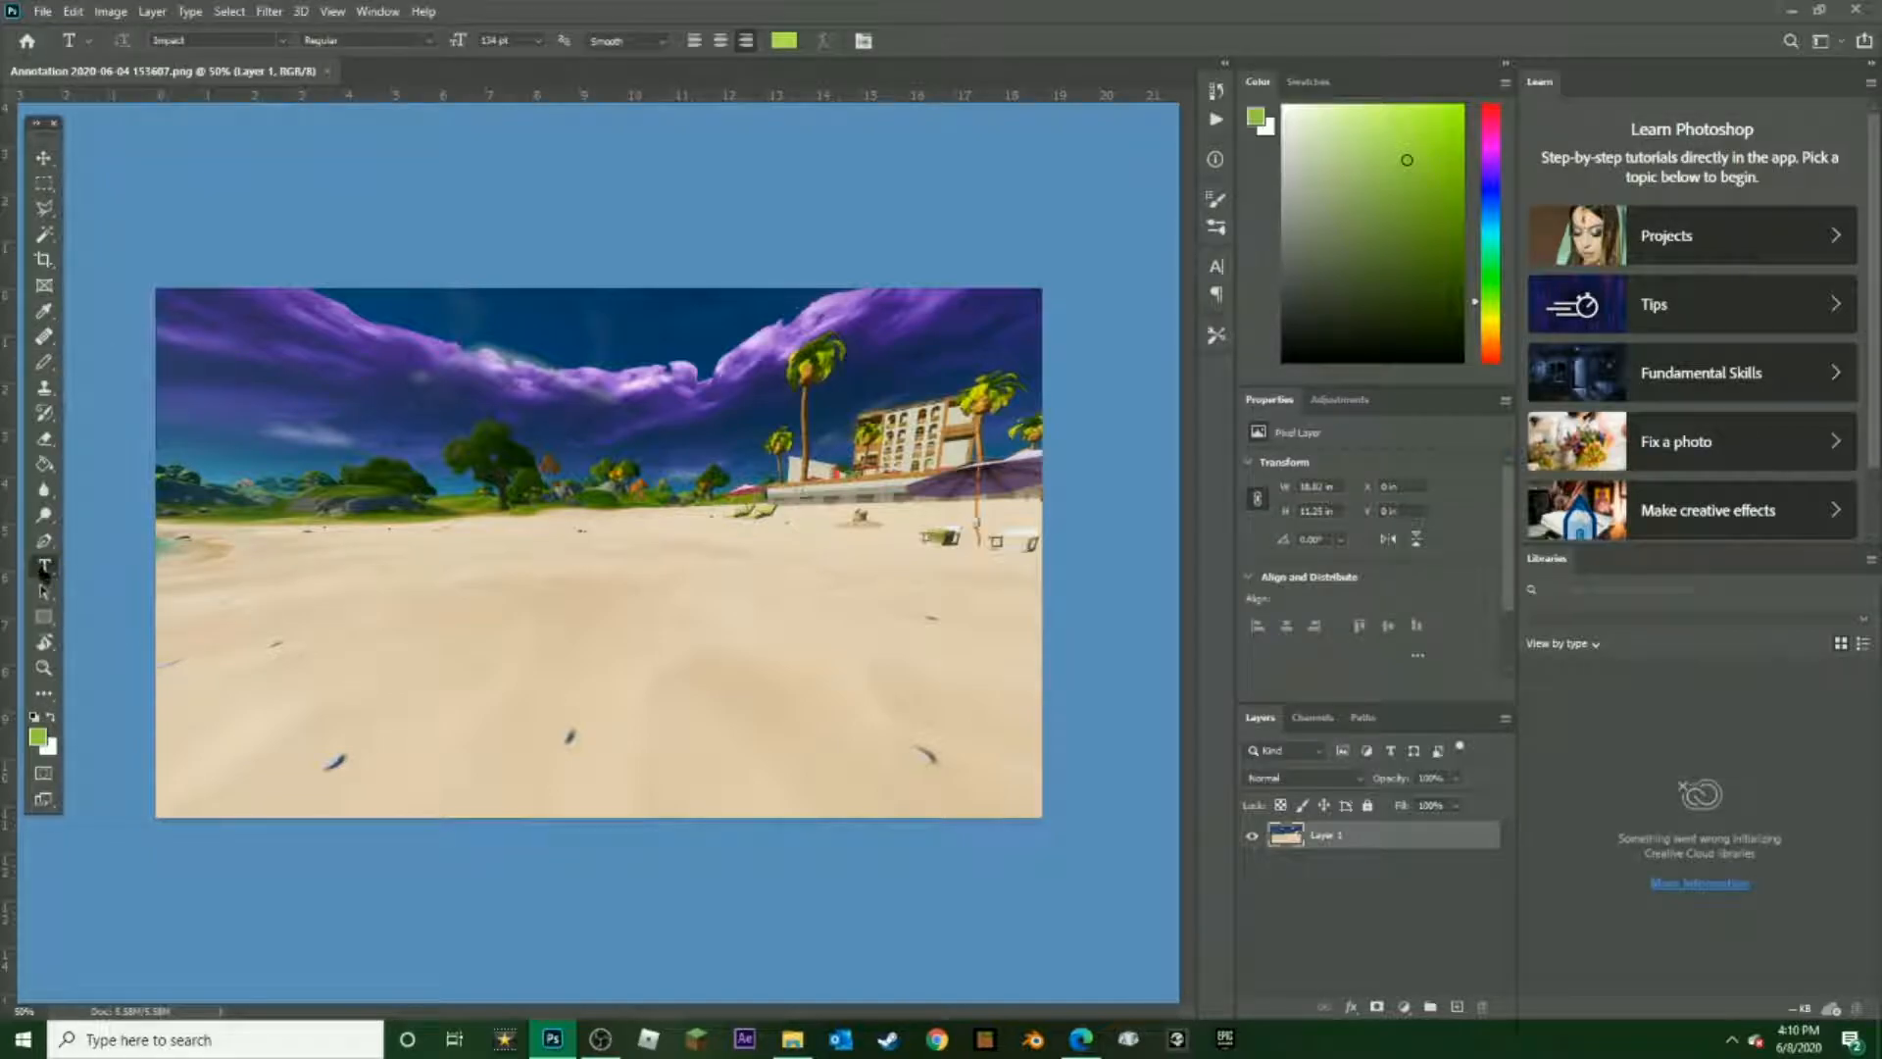
click(502, 534)
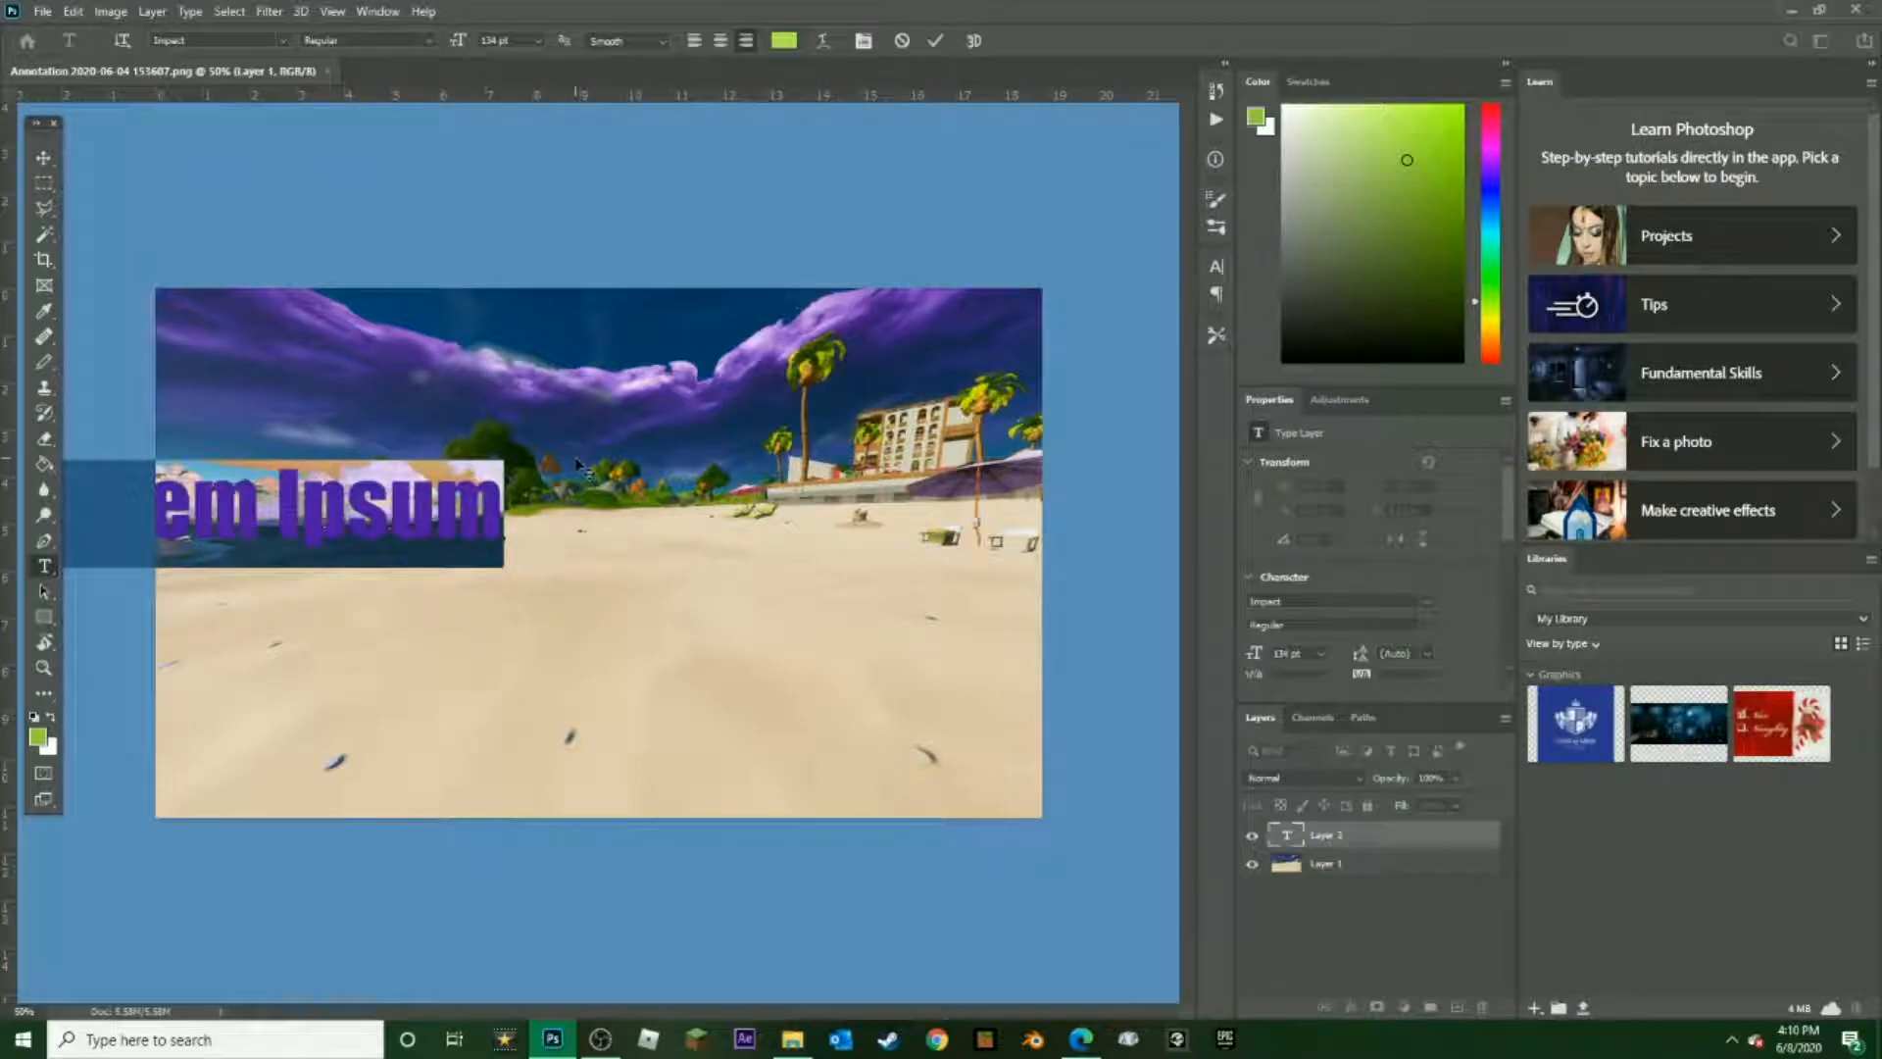
key(BackSpace)
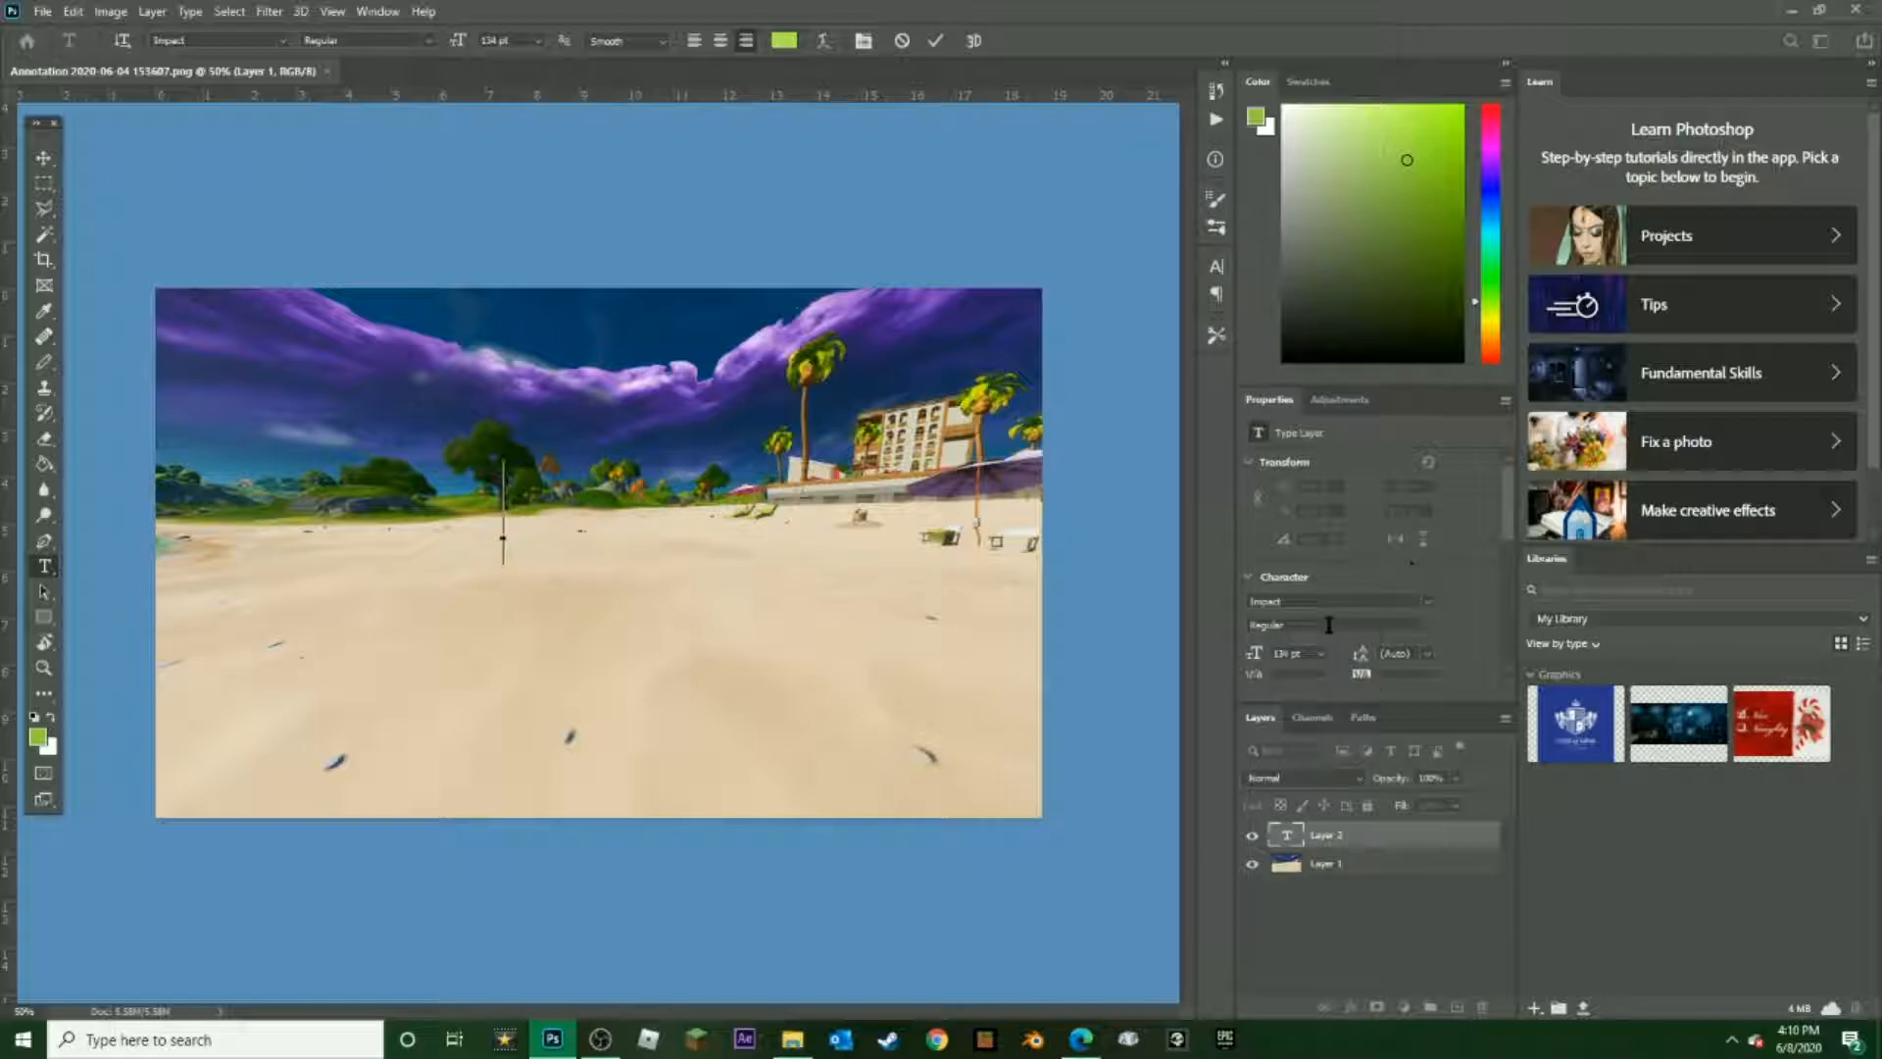
click(1347, 601)
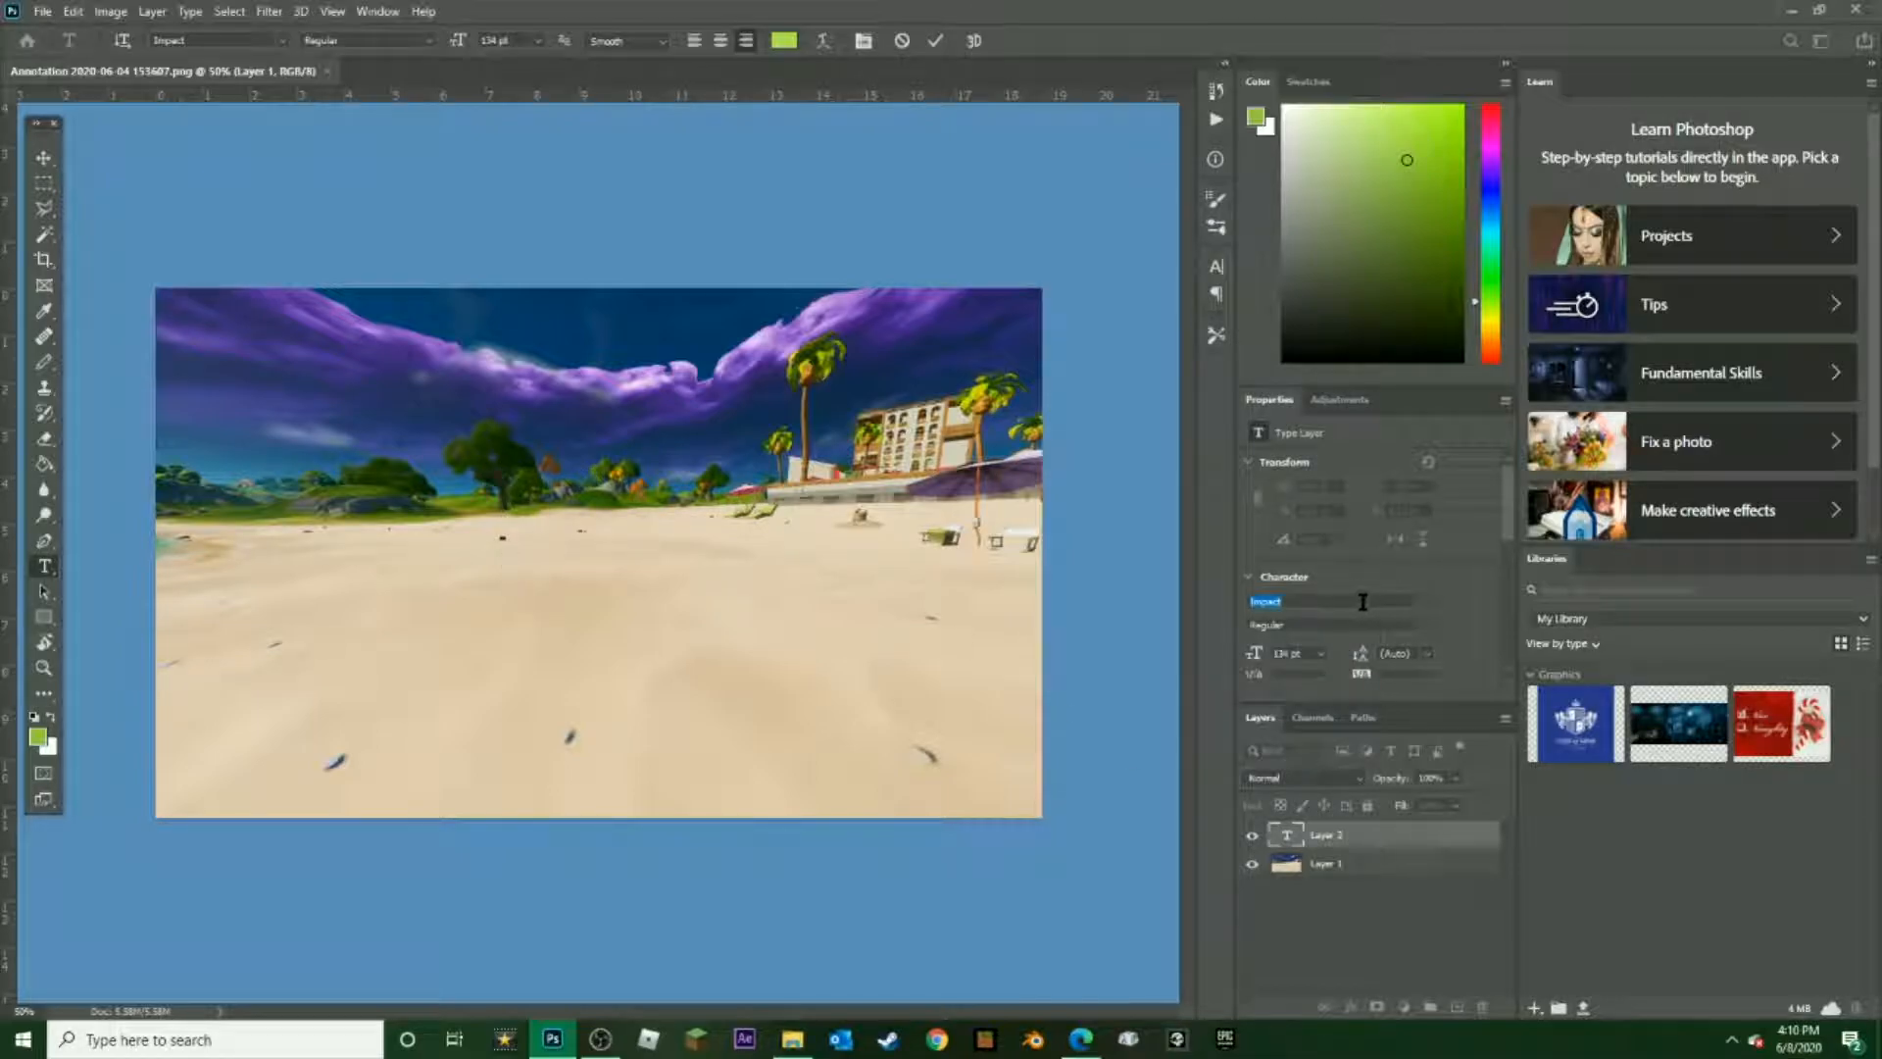
click(1429, 602)
scroll(1383, 404, down, 7)
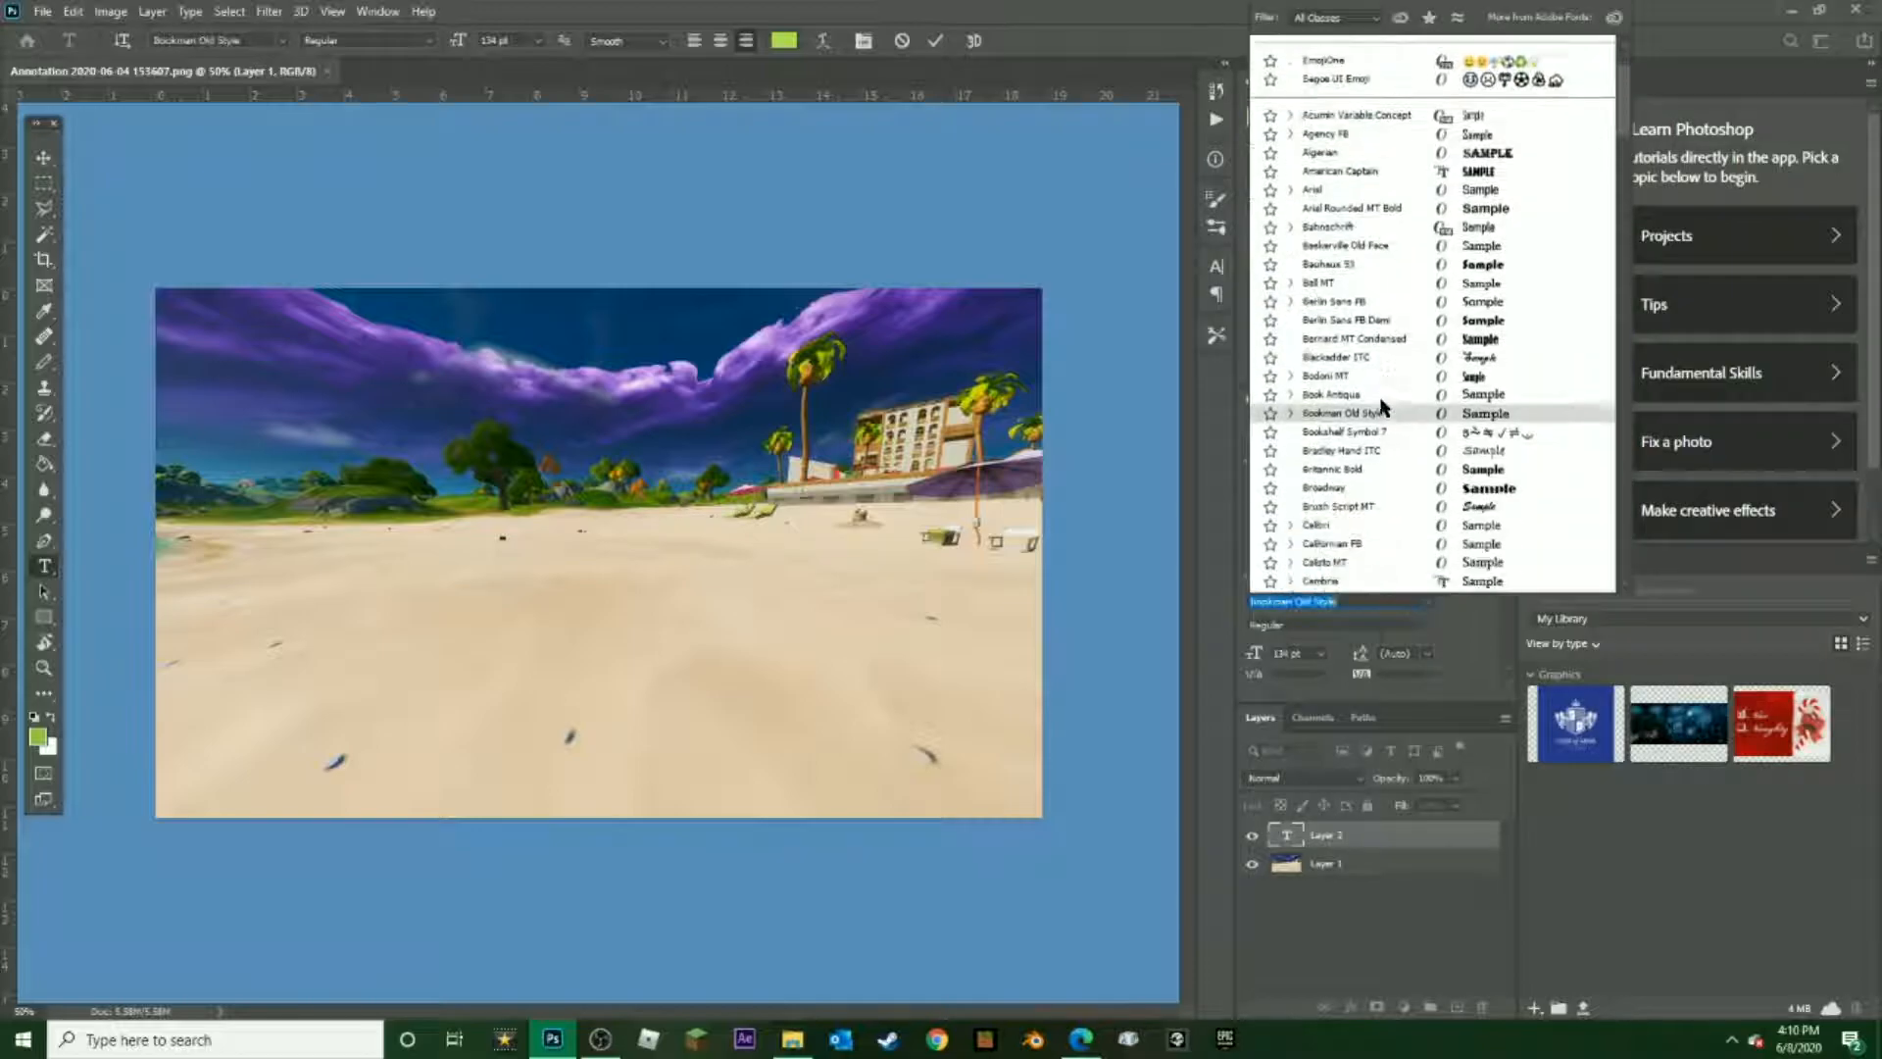
scroll(1382, 400, down, 8)
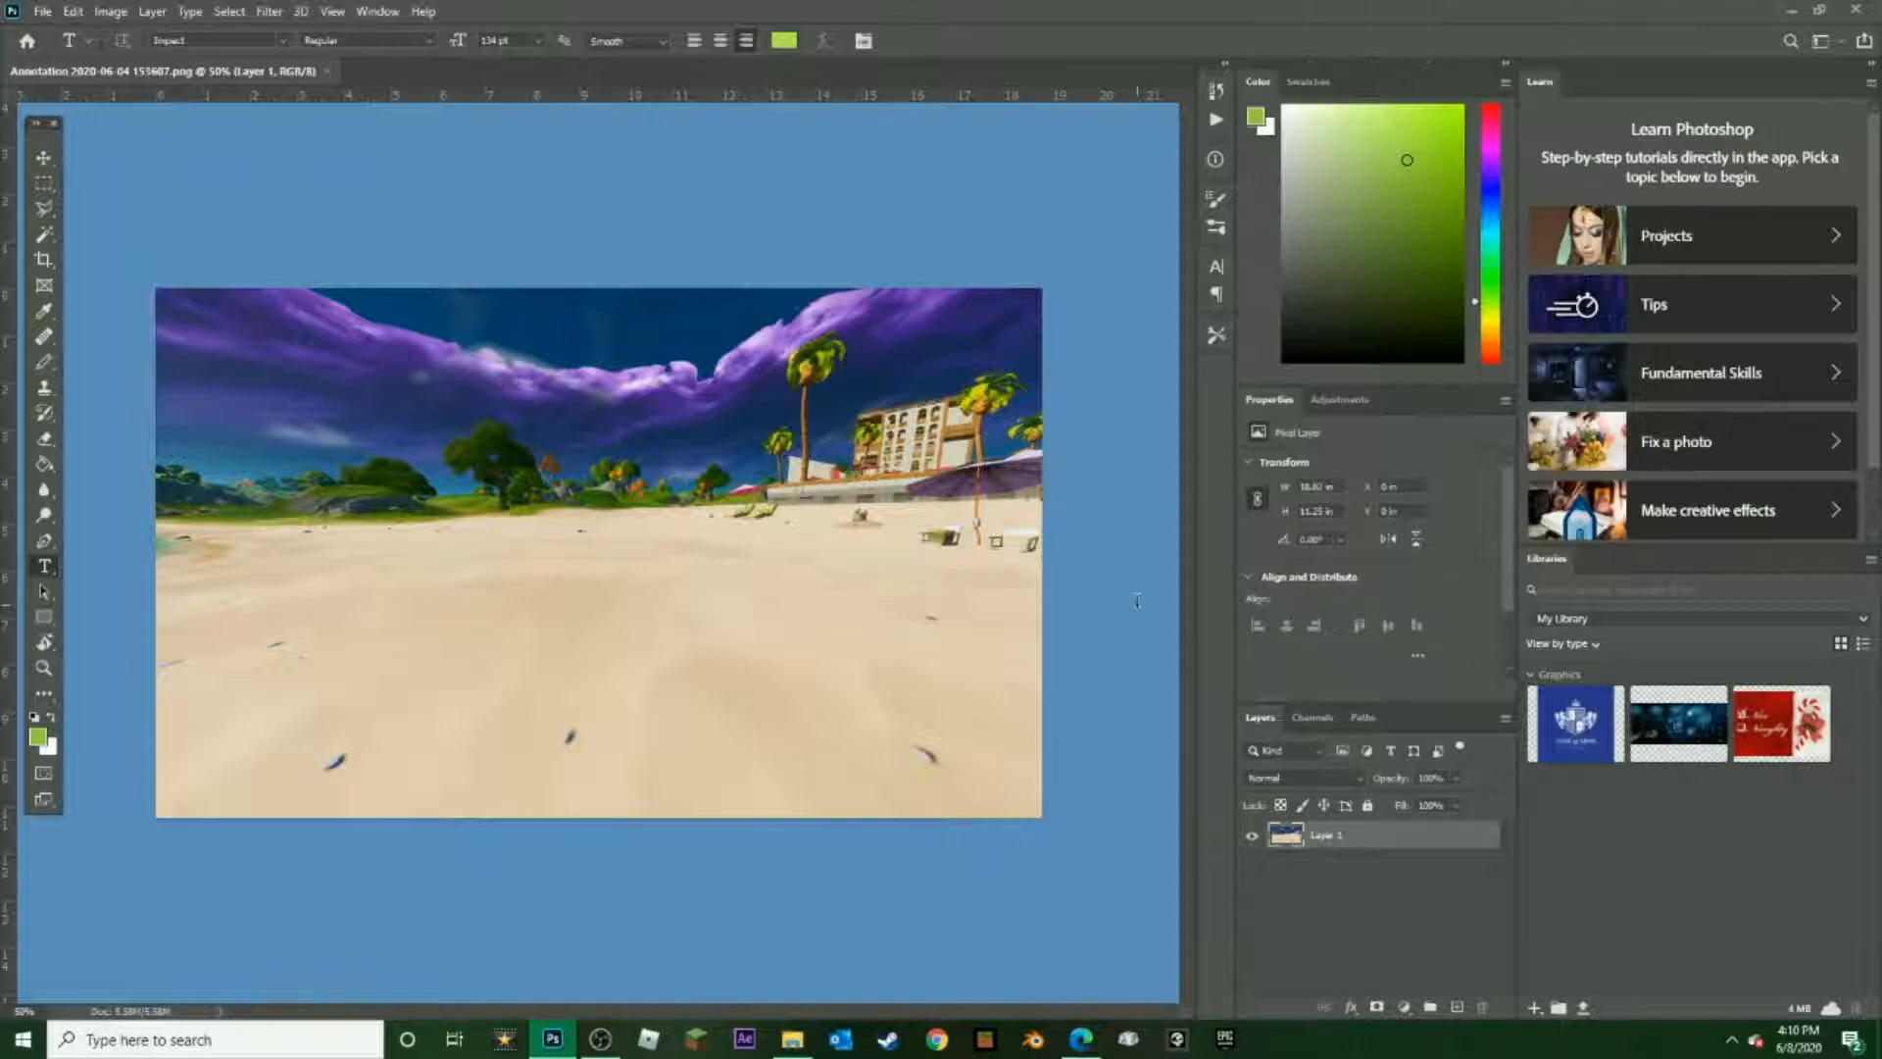
Place a text layer with the Lorem Ipsum placeholder over the sand and try to clear its text
click(1138, 605)
click(592, 515)
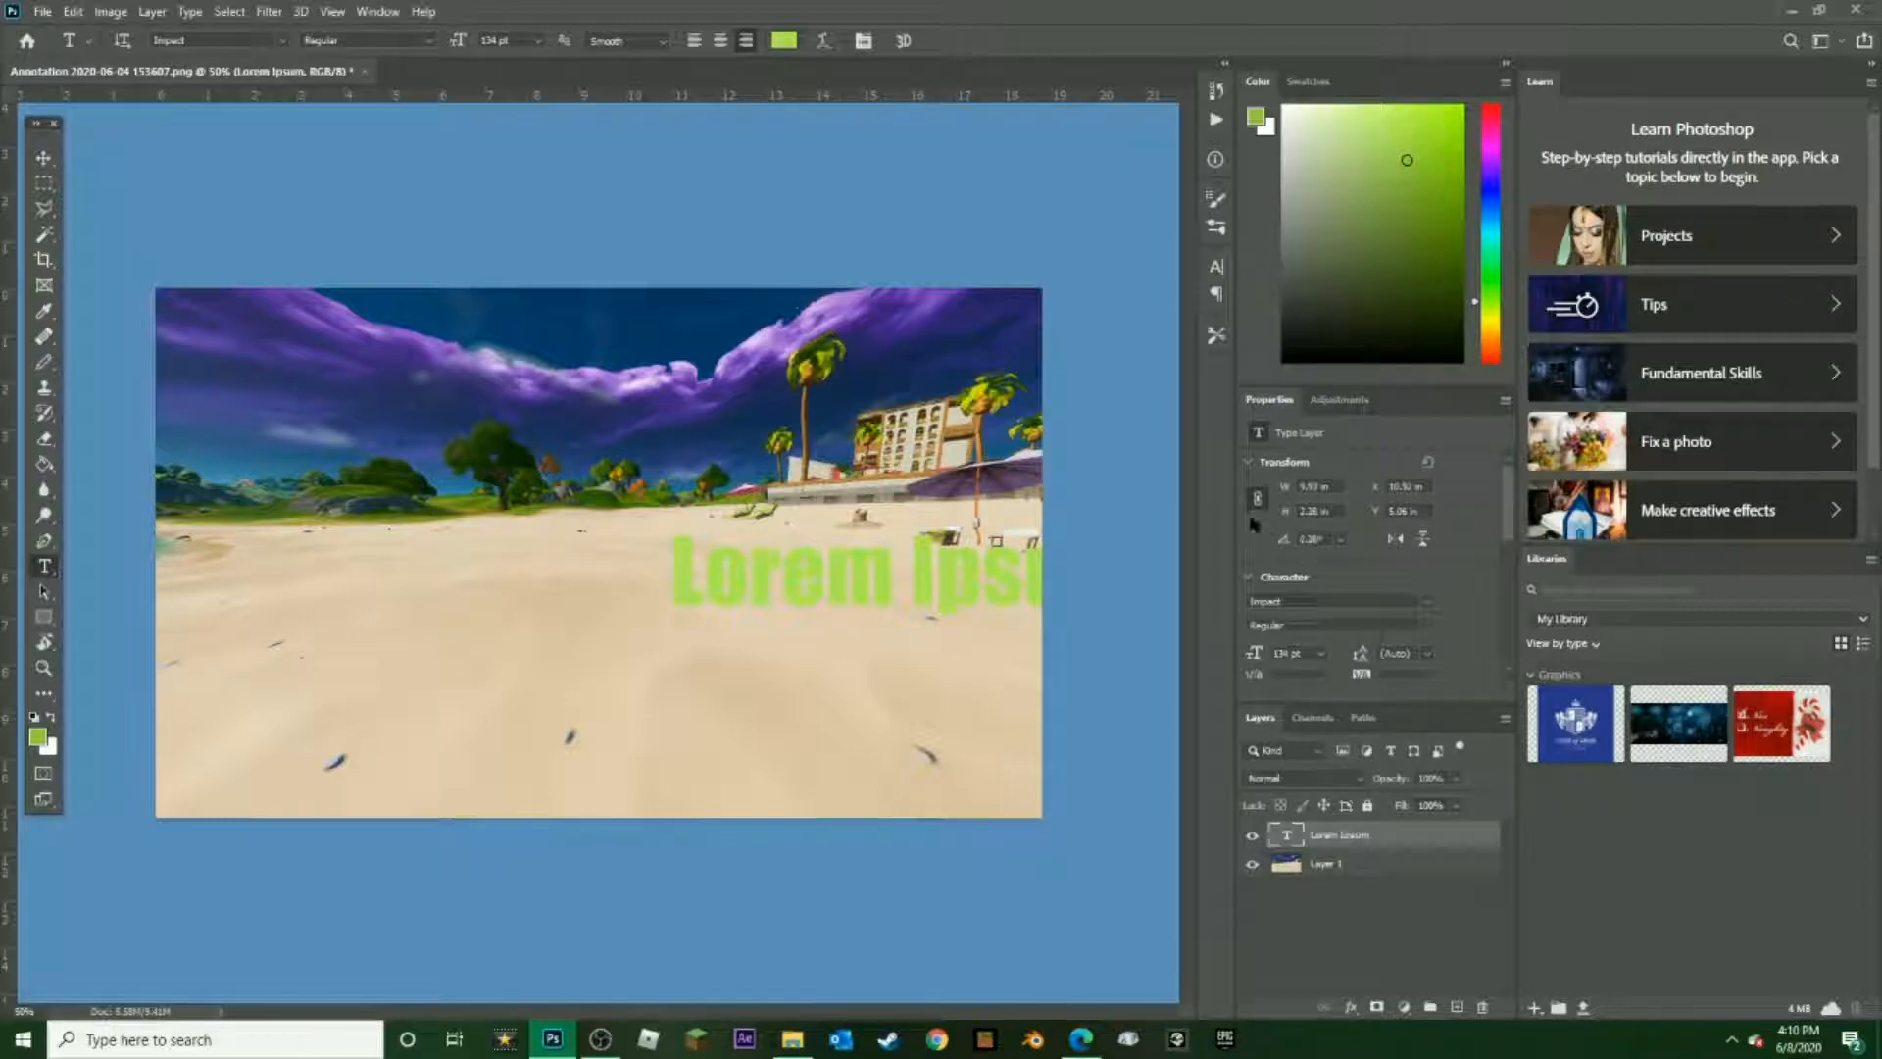
drag(679, 570, 1399, 603)
drag(1161, 589, 965, 579)
key(BackSpace)
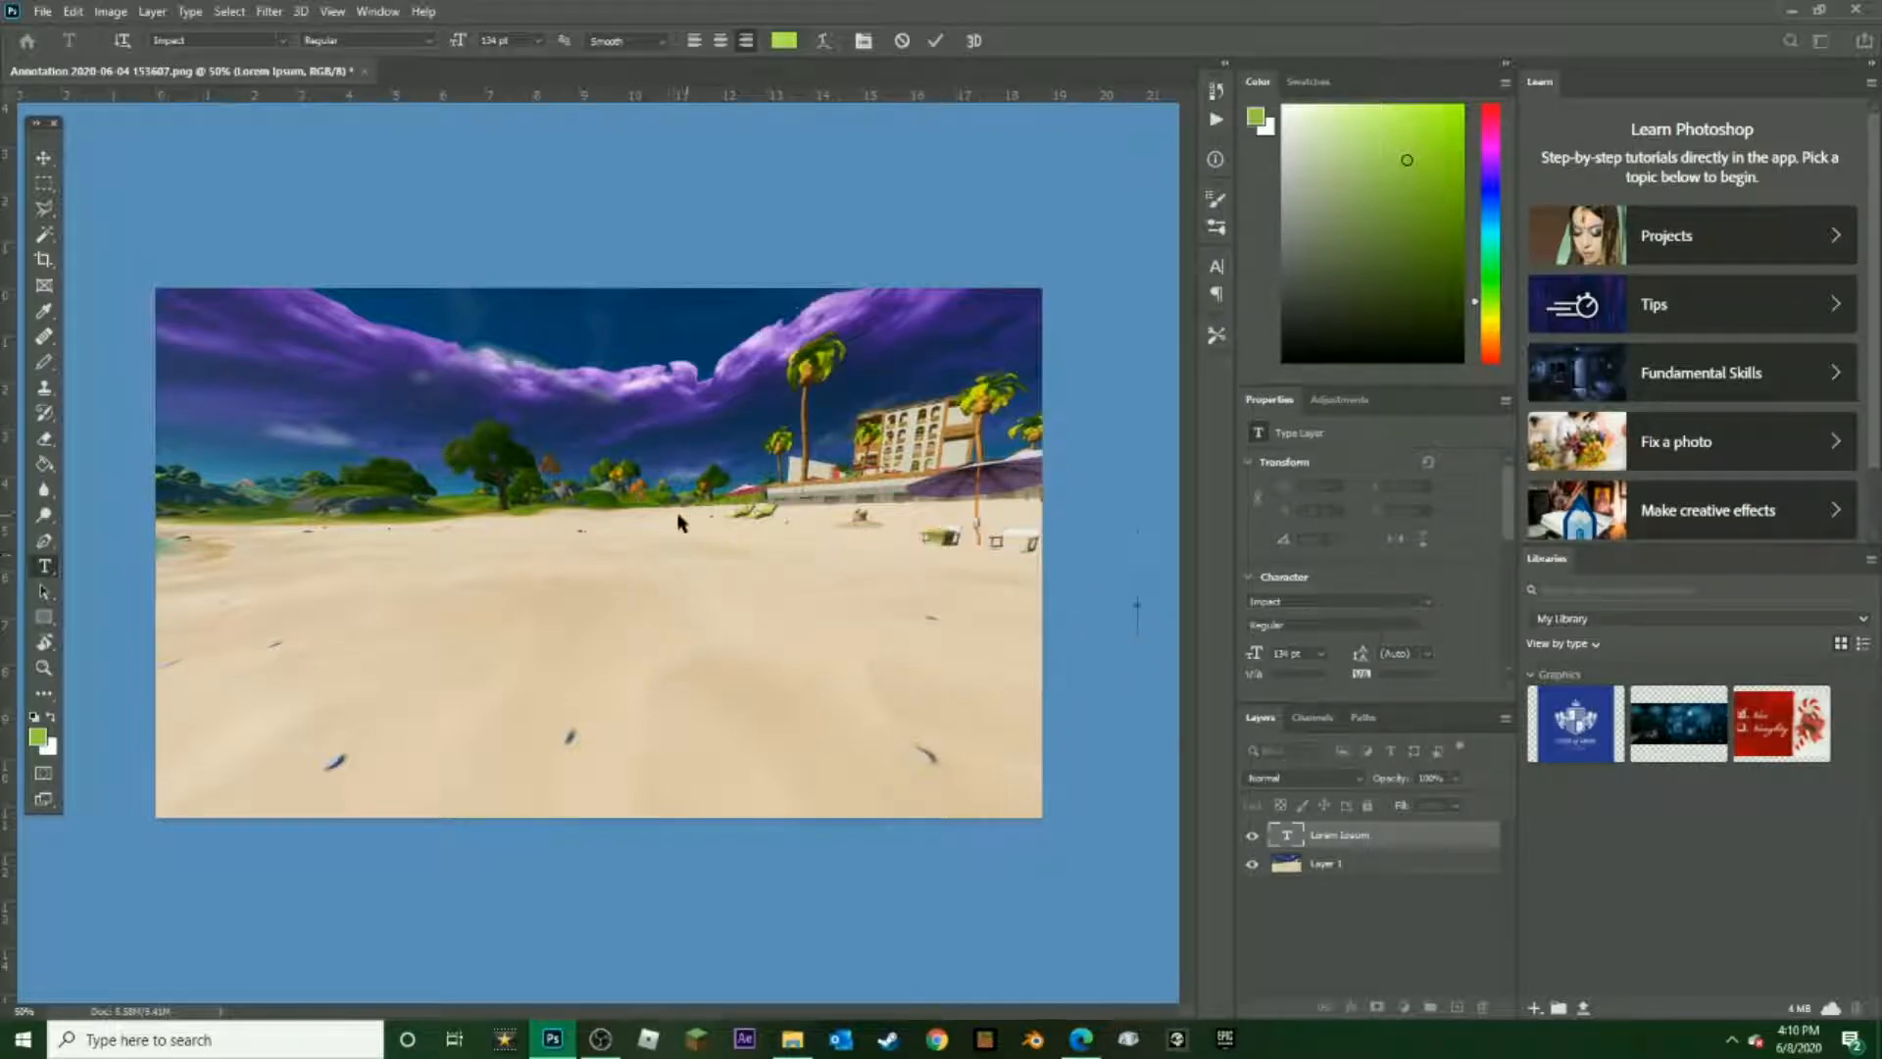
key(Escape)
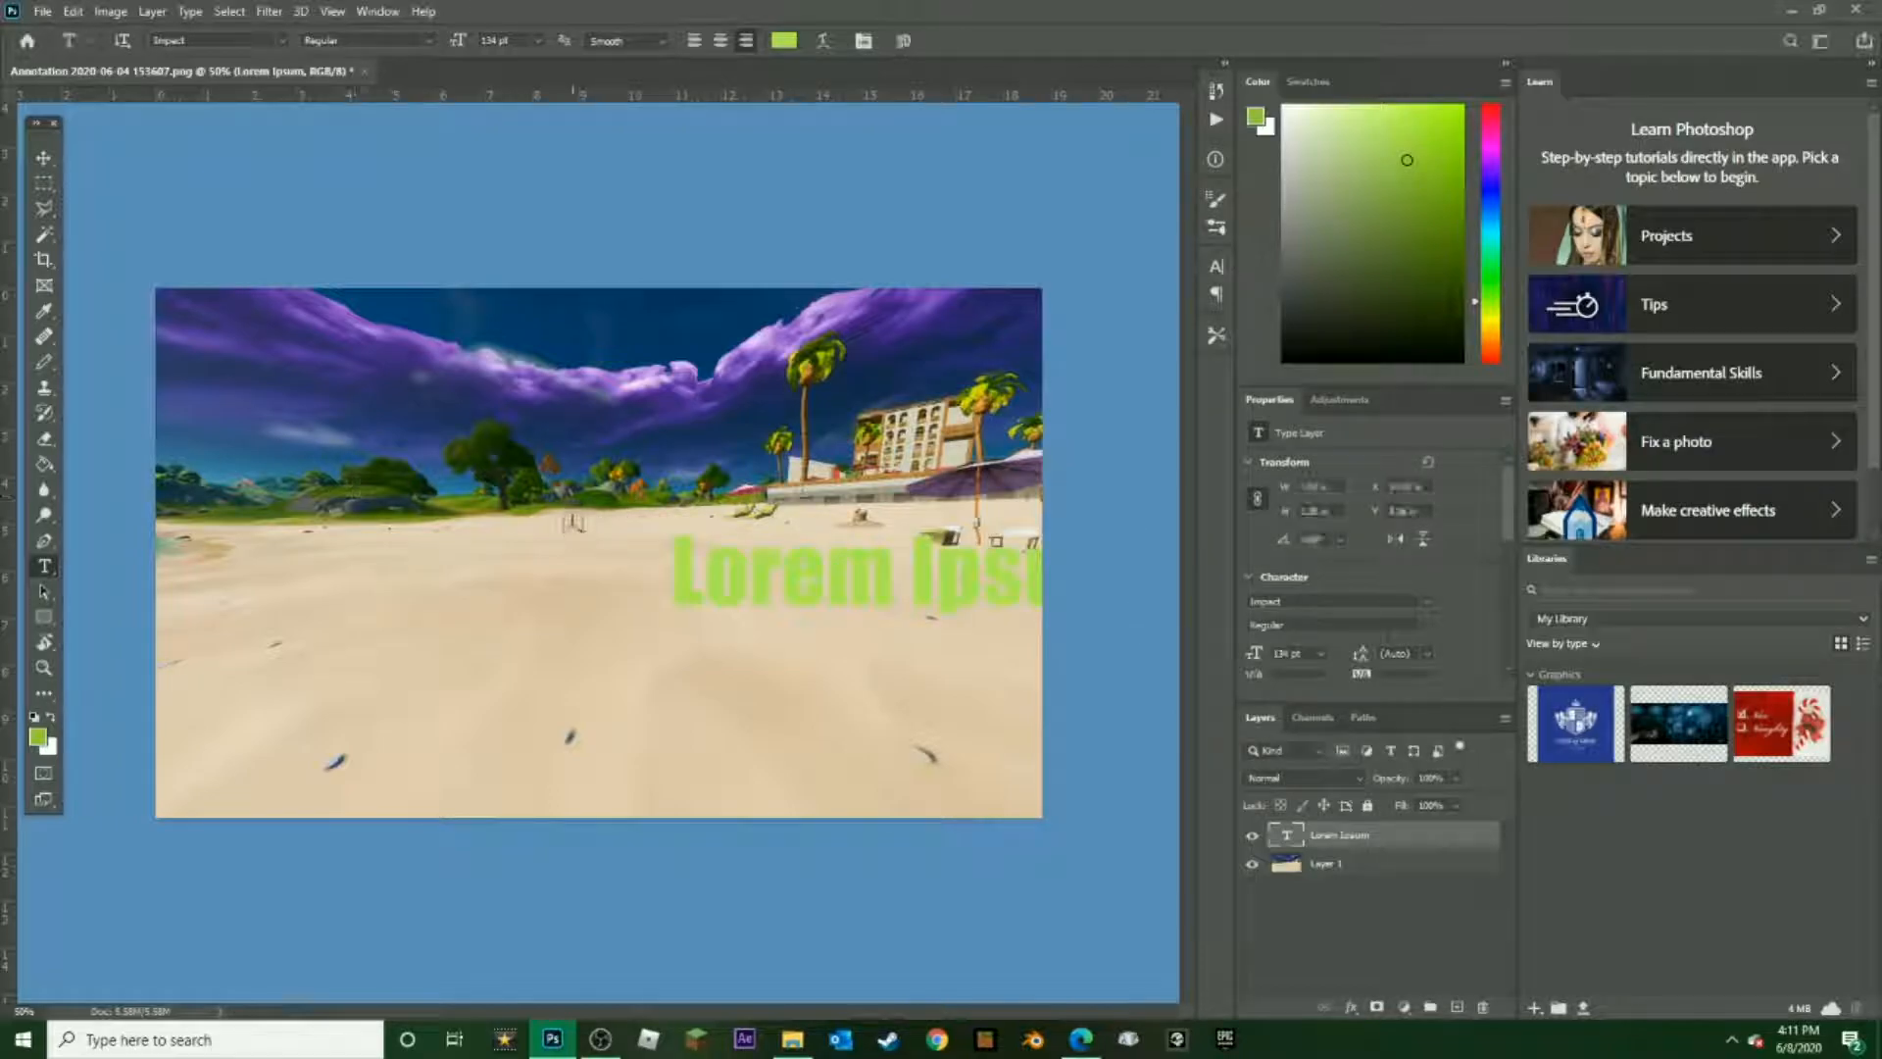
Add a new text layer reading EMERALD in front of the trees near the horizon
click(574, 523)
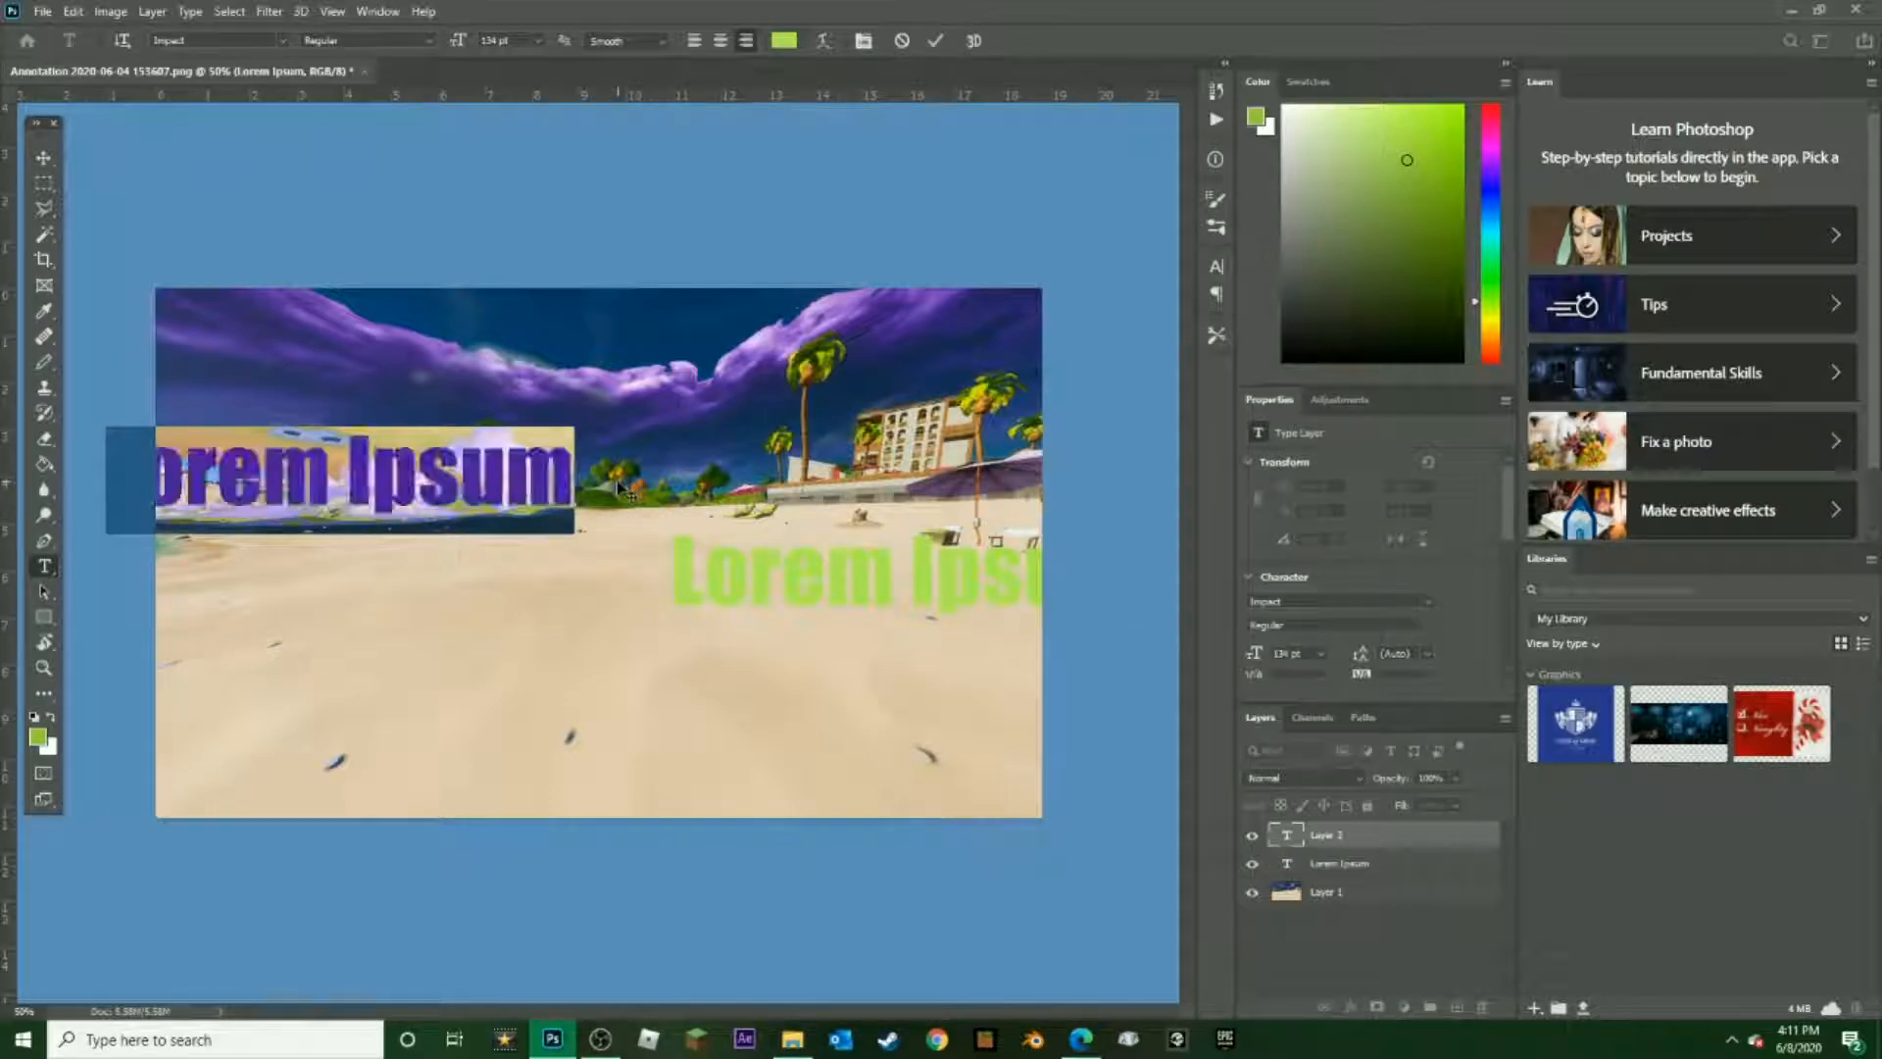
text(EMer)
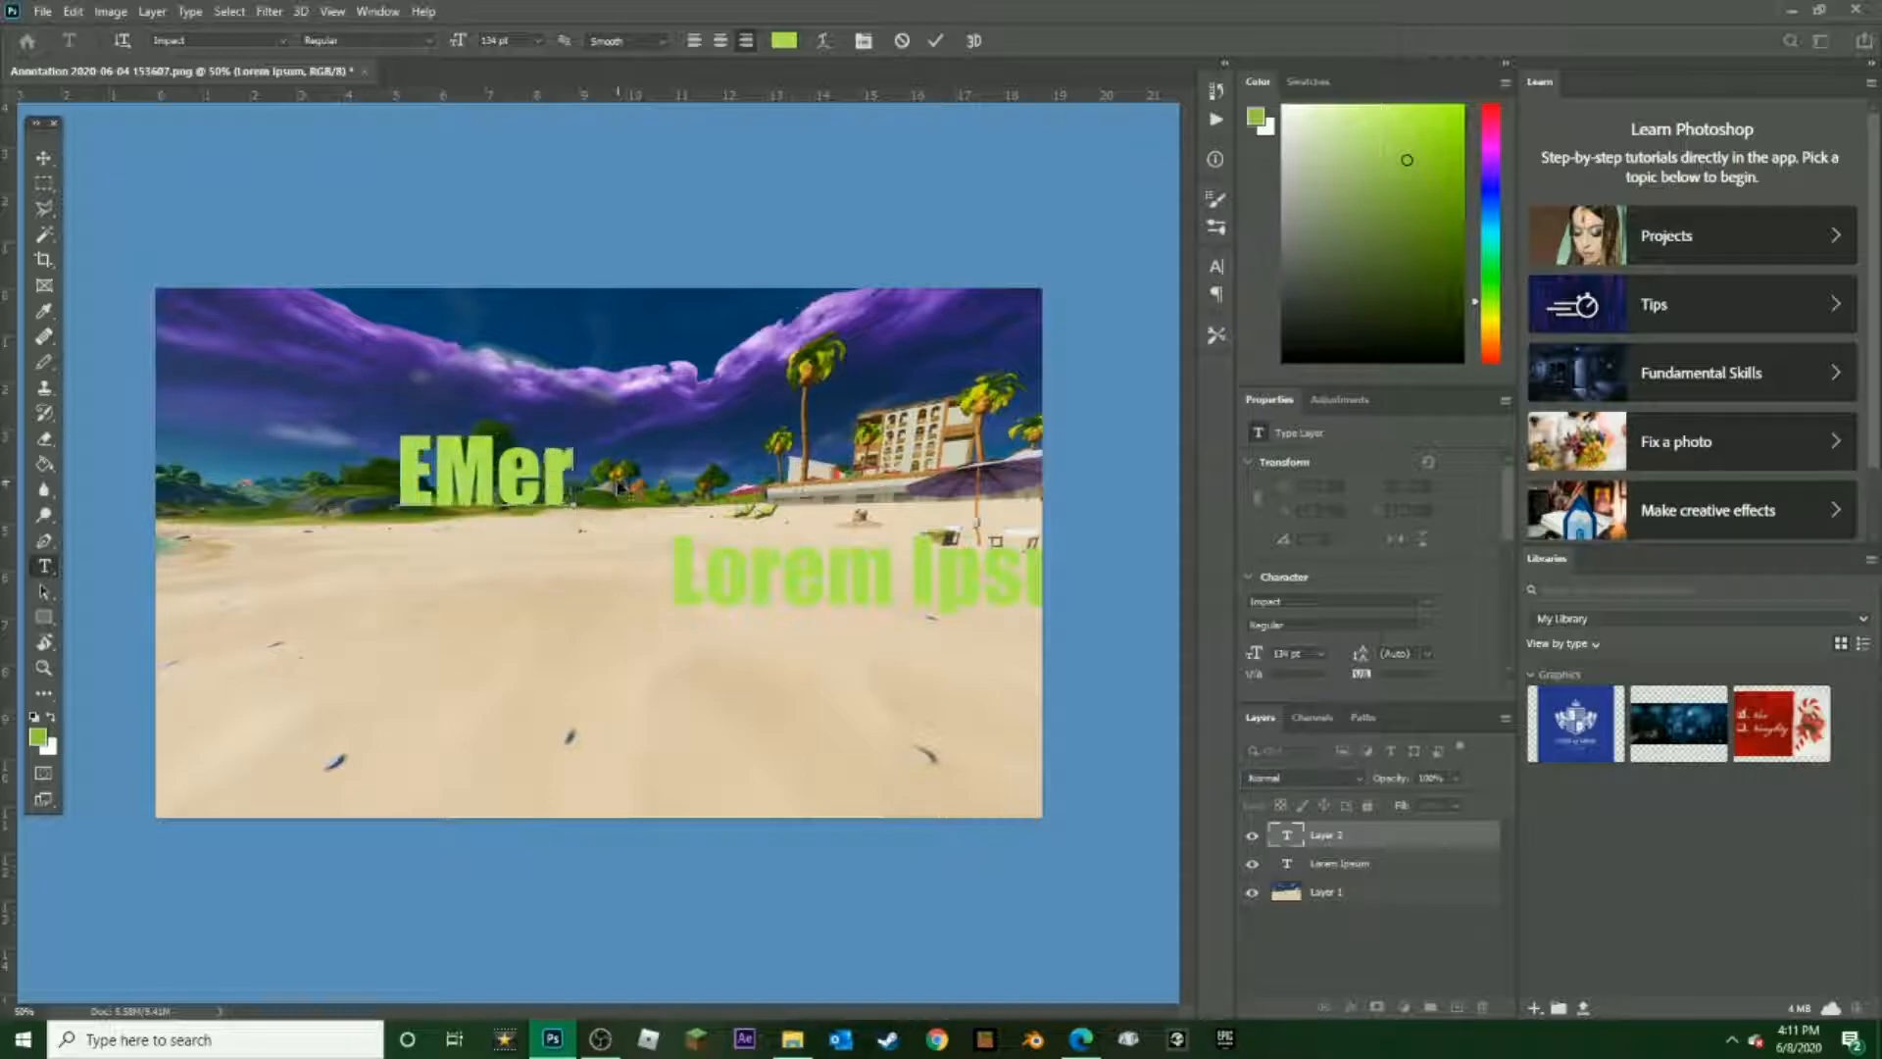
key(BackSpace)
key(BackSpace)
text(ERALfd)
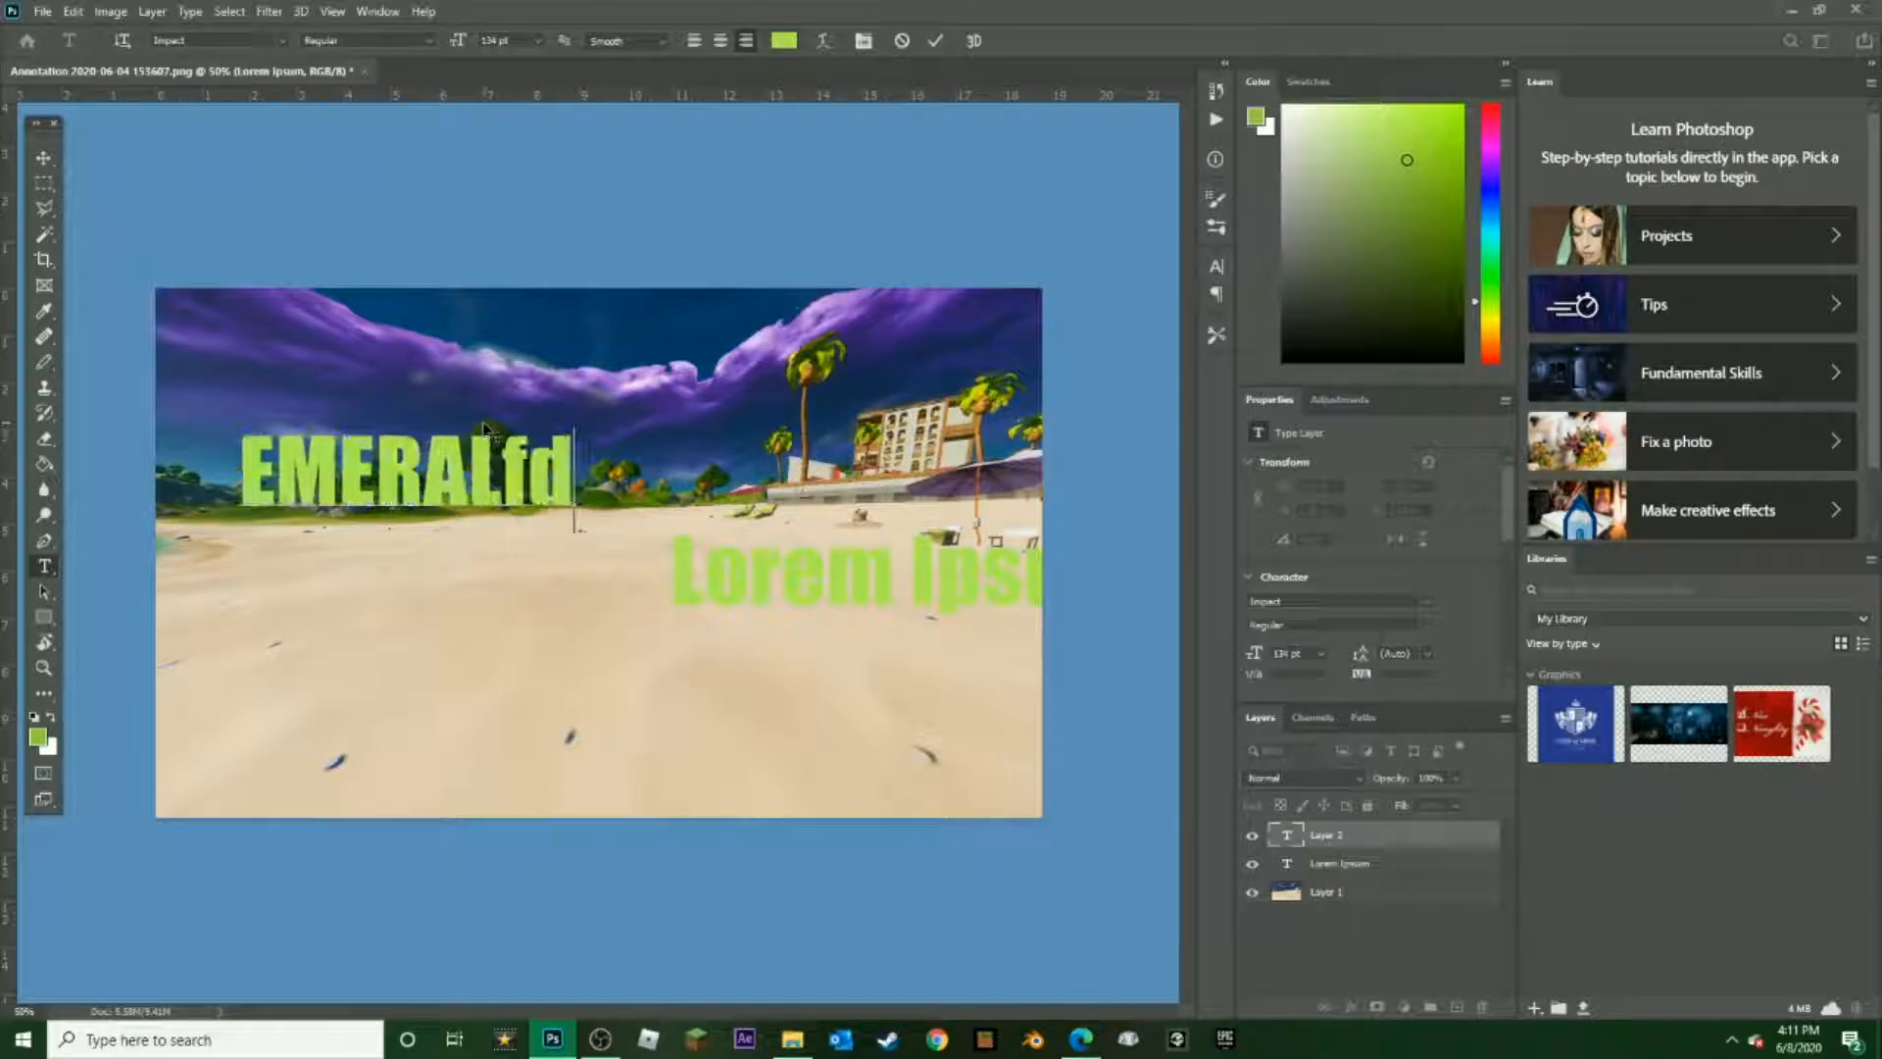
key(BackSpace)
key(BackSpace)
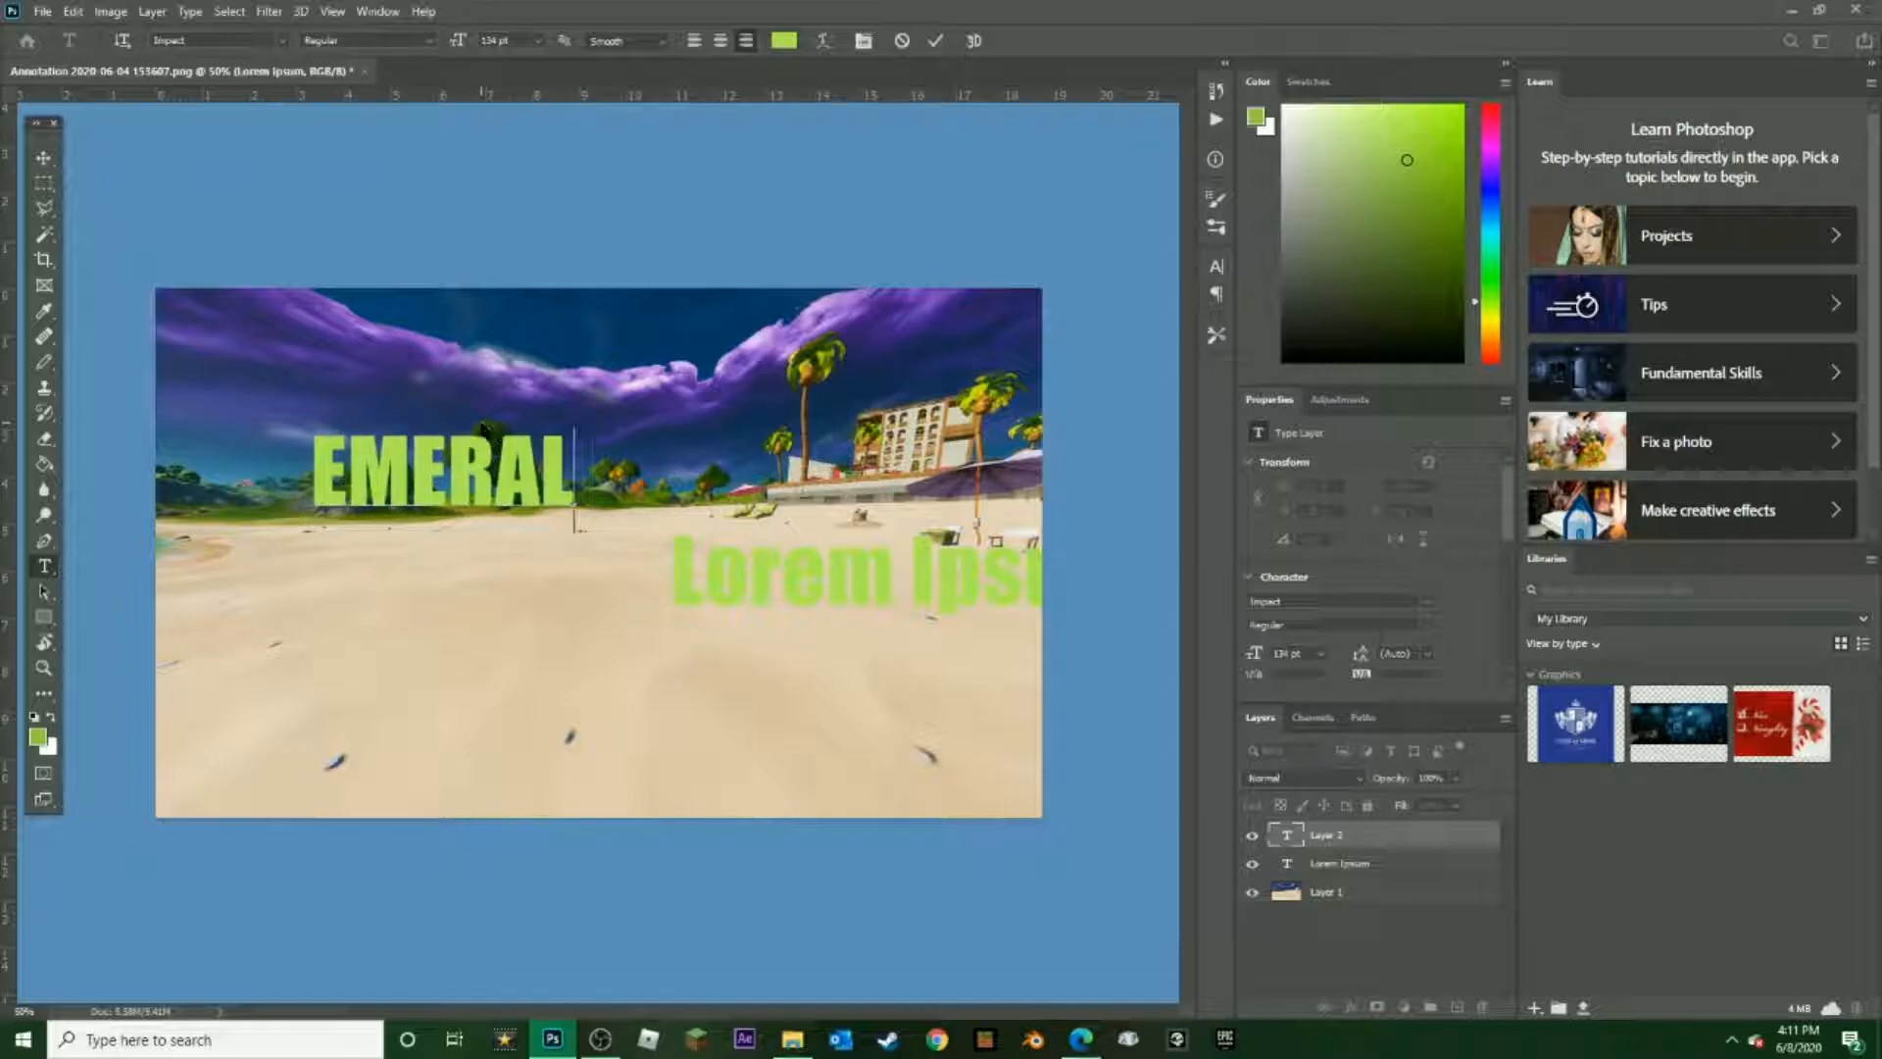
text(D)
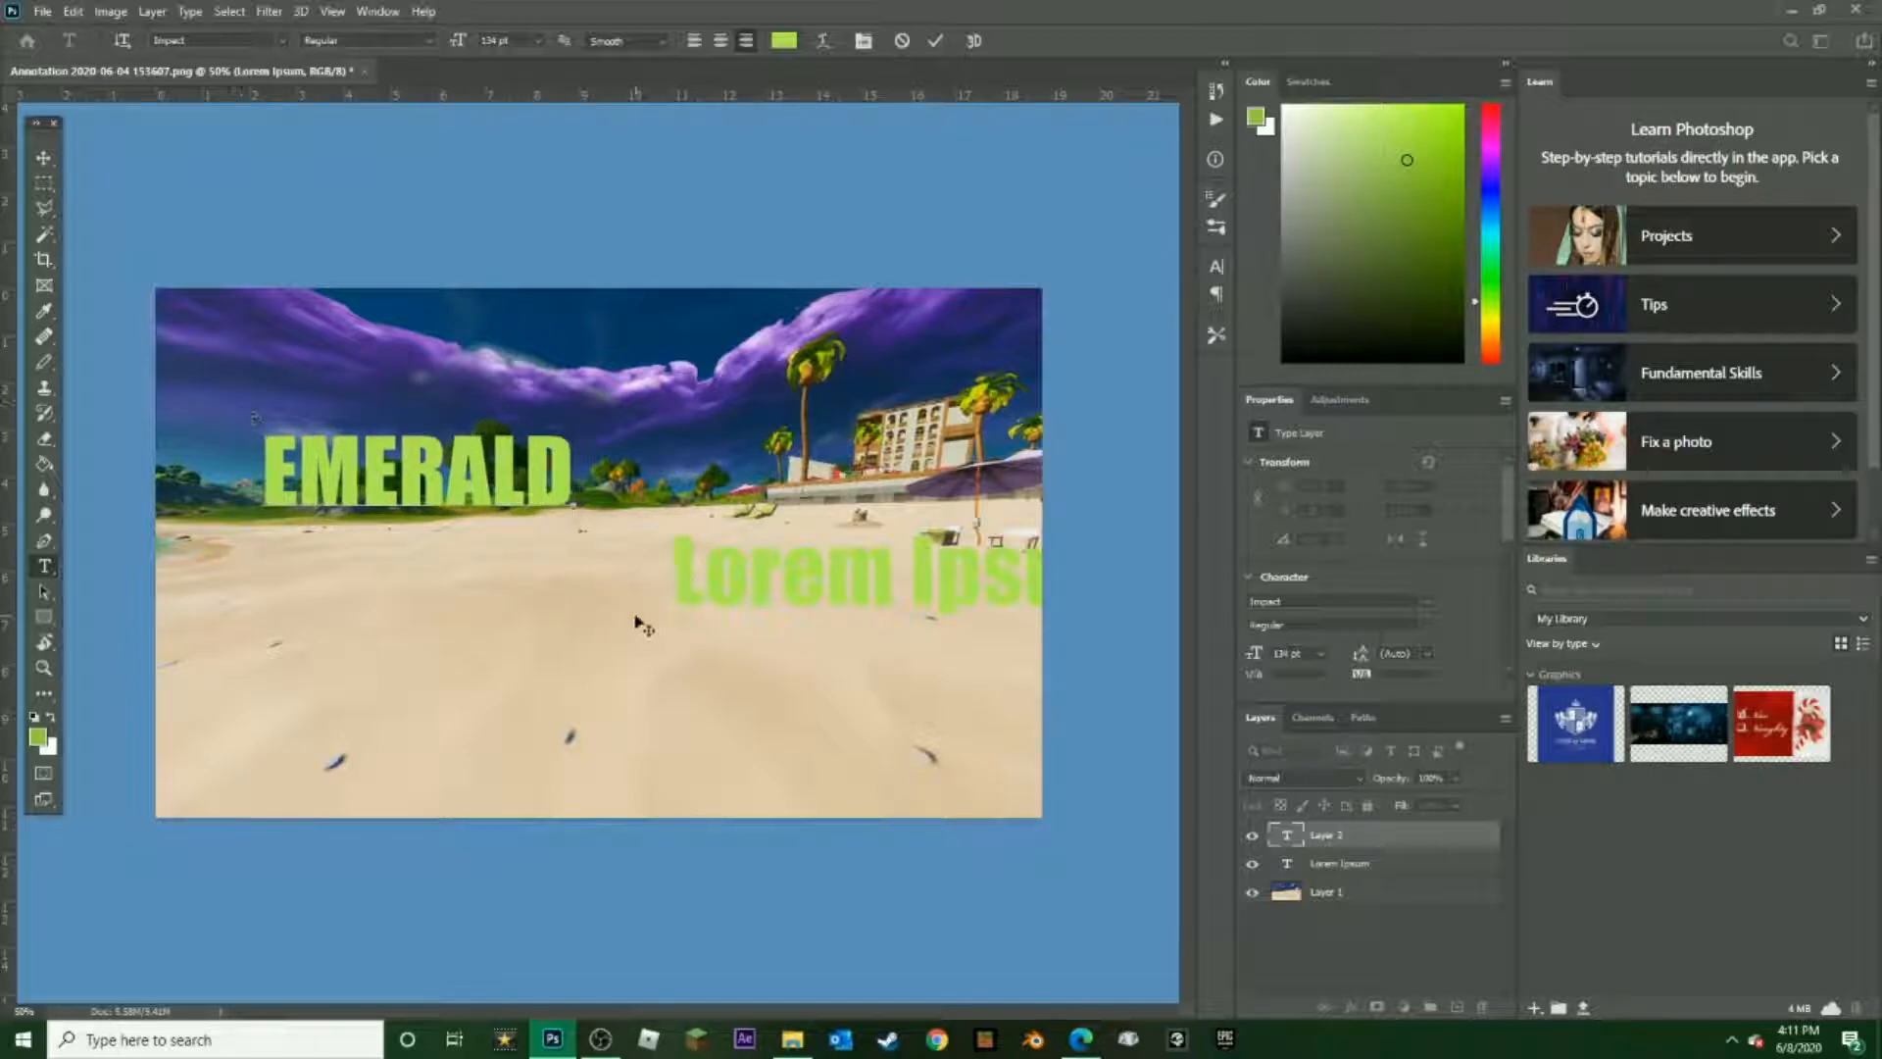
Move the EMERALD text down onto the sand near the middle of the image and commit it
drag(742, 577, 916, 670)
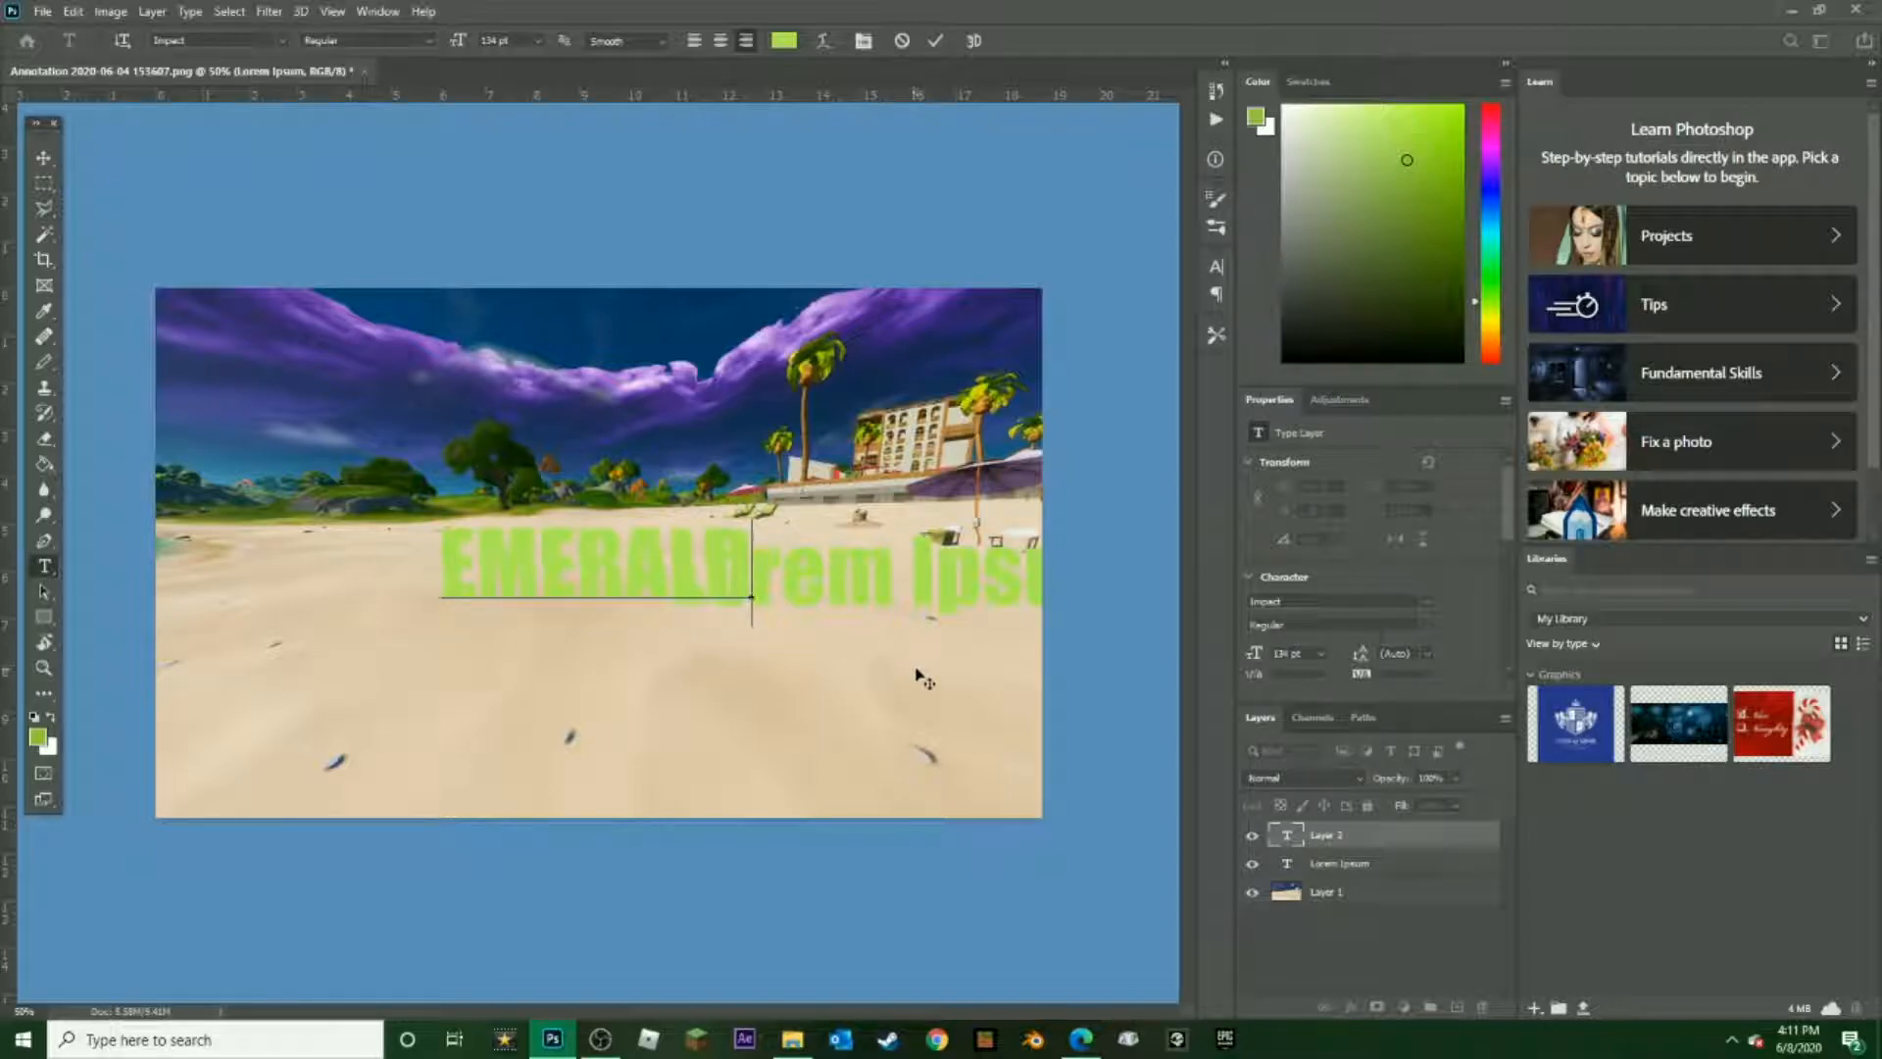
mouse_move(879, 580)
mouse_down()
mouse_move(894, 586)
mouse_move(869, 574)
mouse_up()
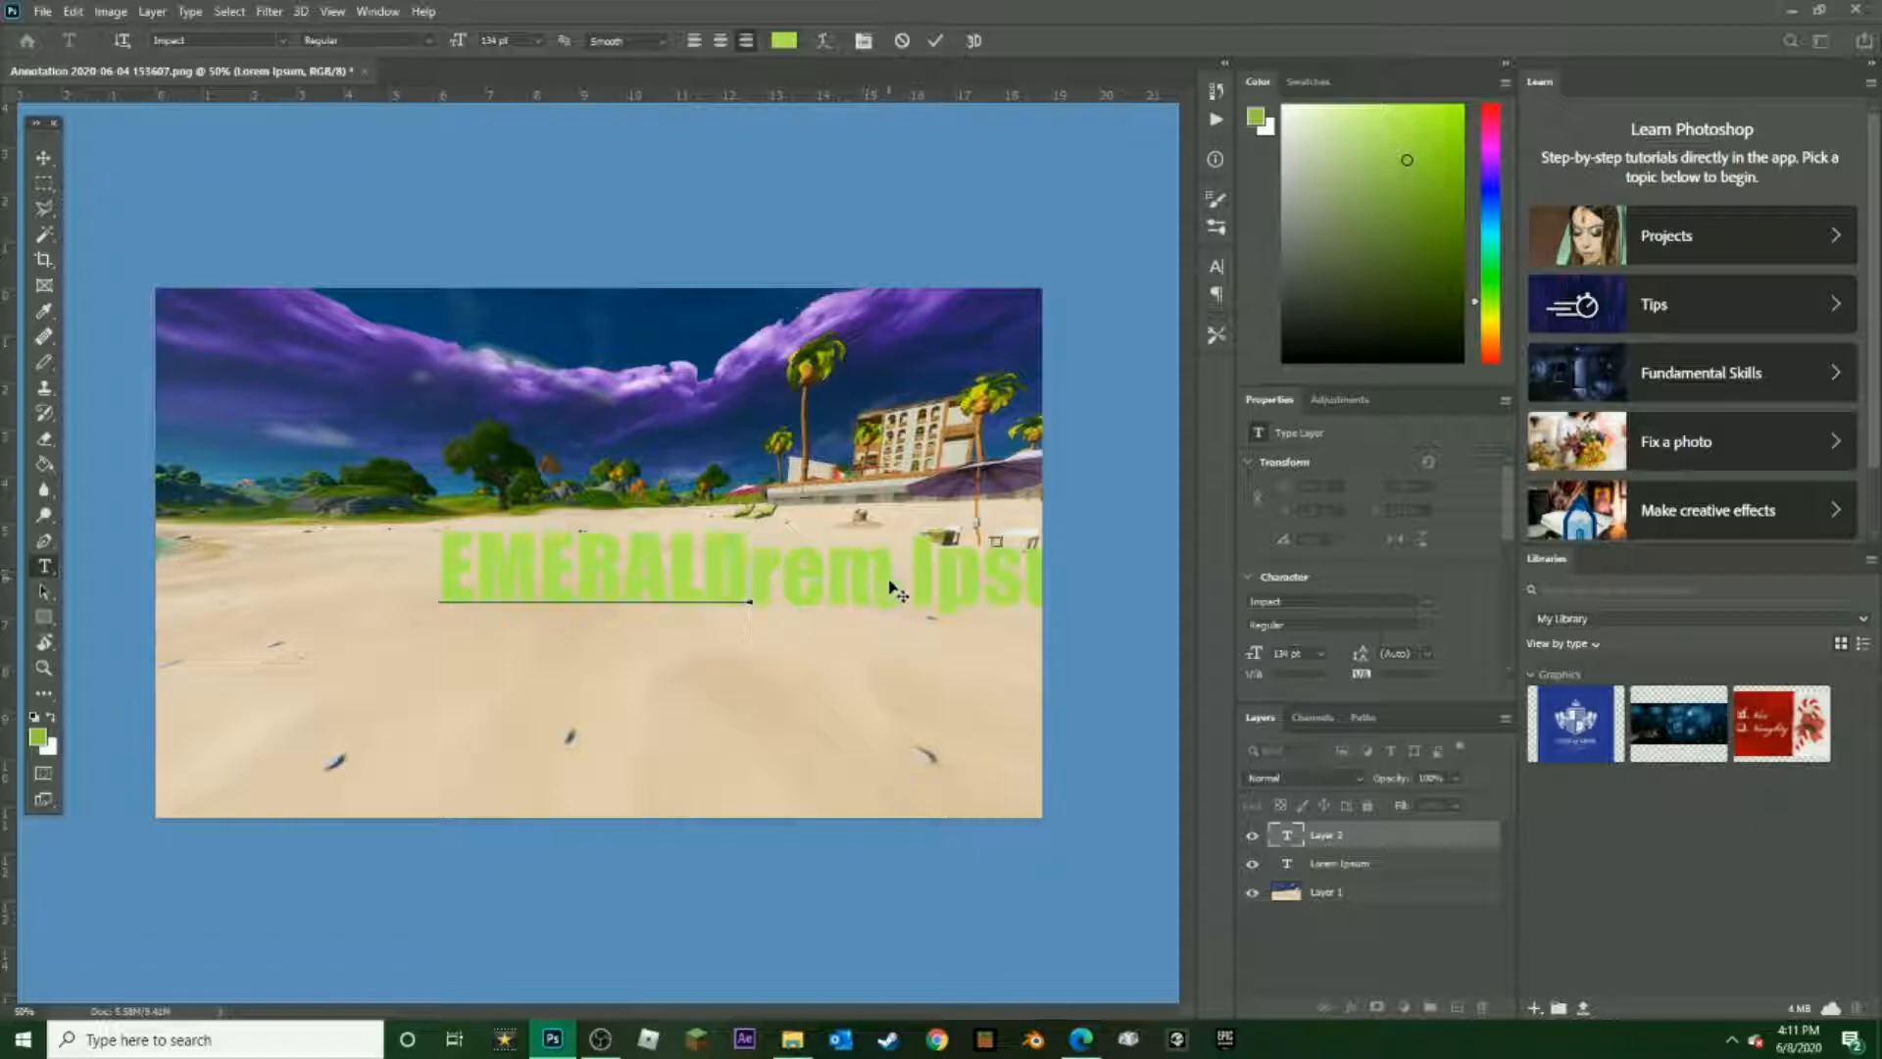
click(1340, 875)
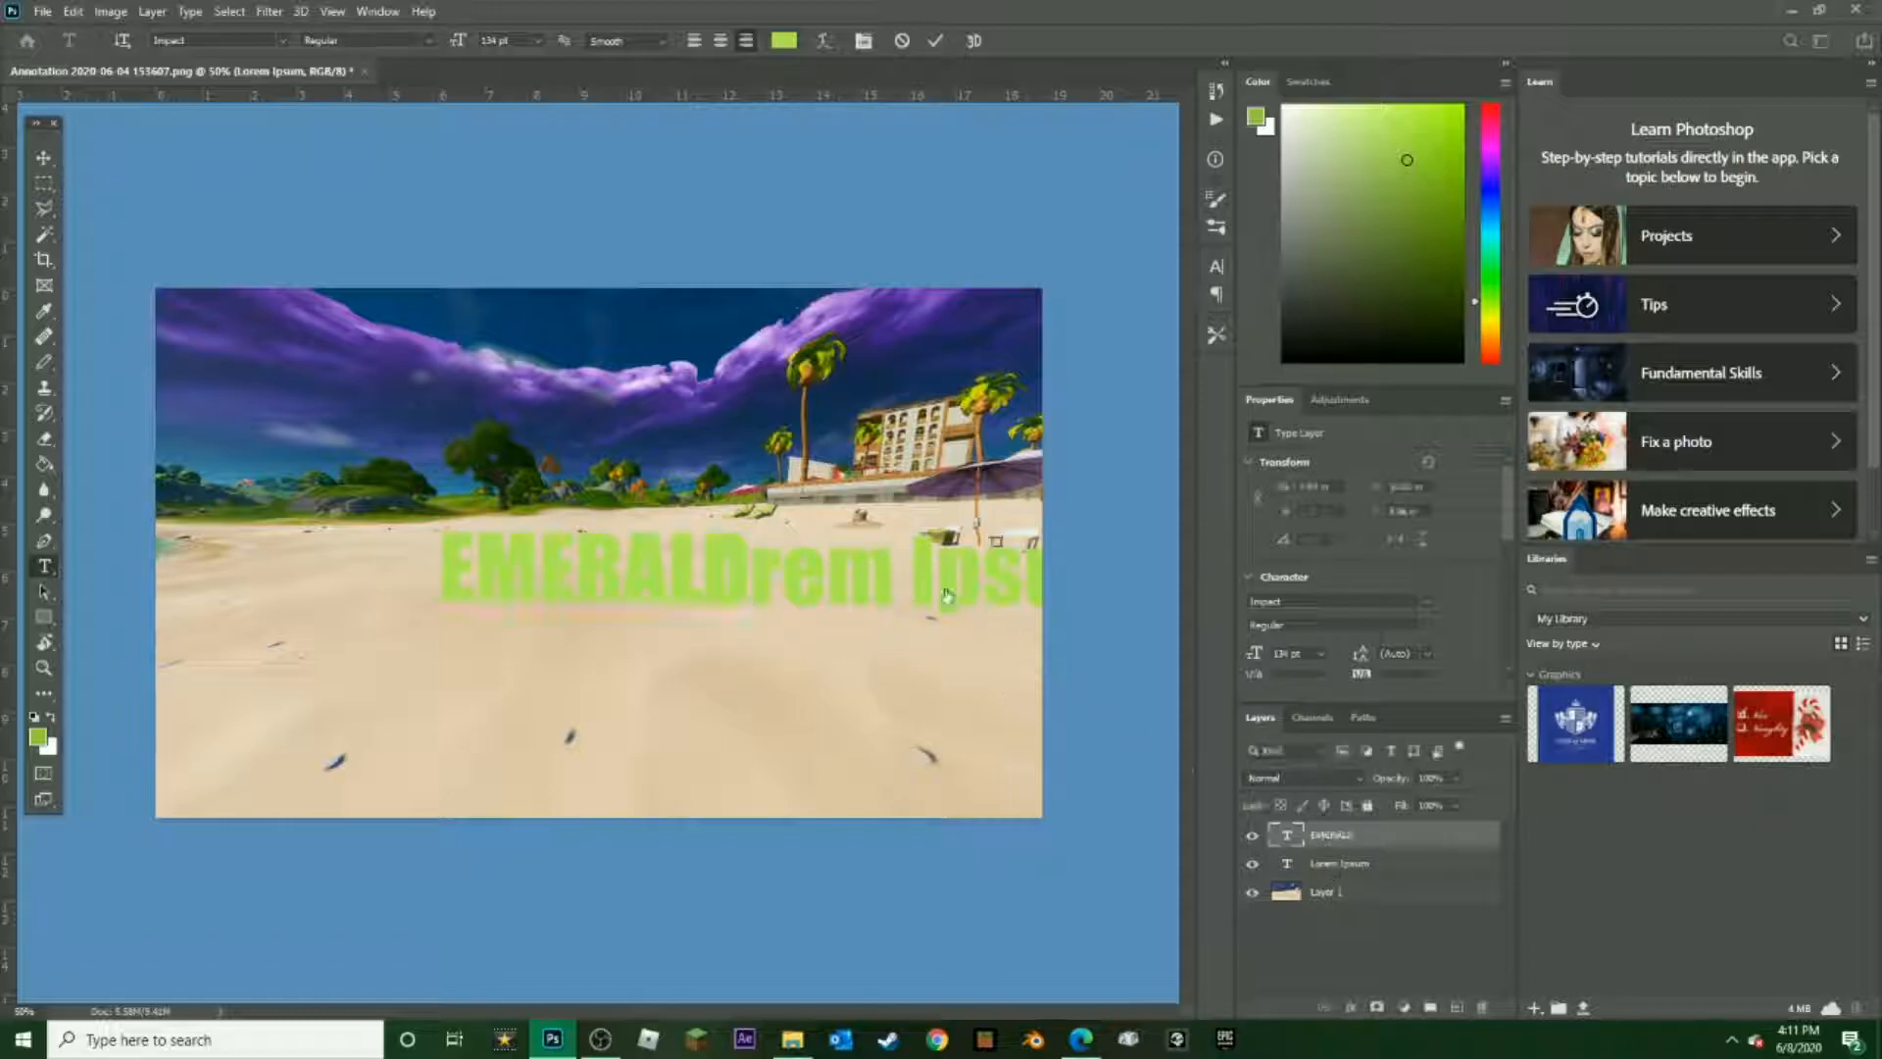
Delete the Lorem Ipsum text layer and shift the EMERALD text slightly so it is horizontally centred on the image
click(1467, 868)
right_click(1407, 867)
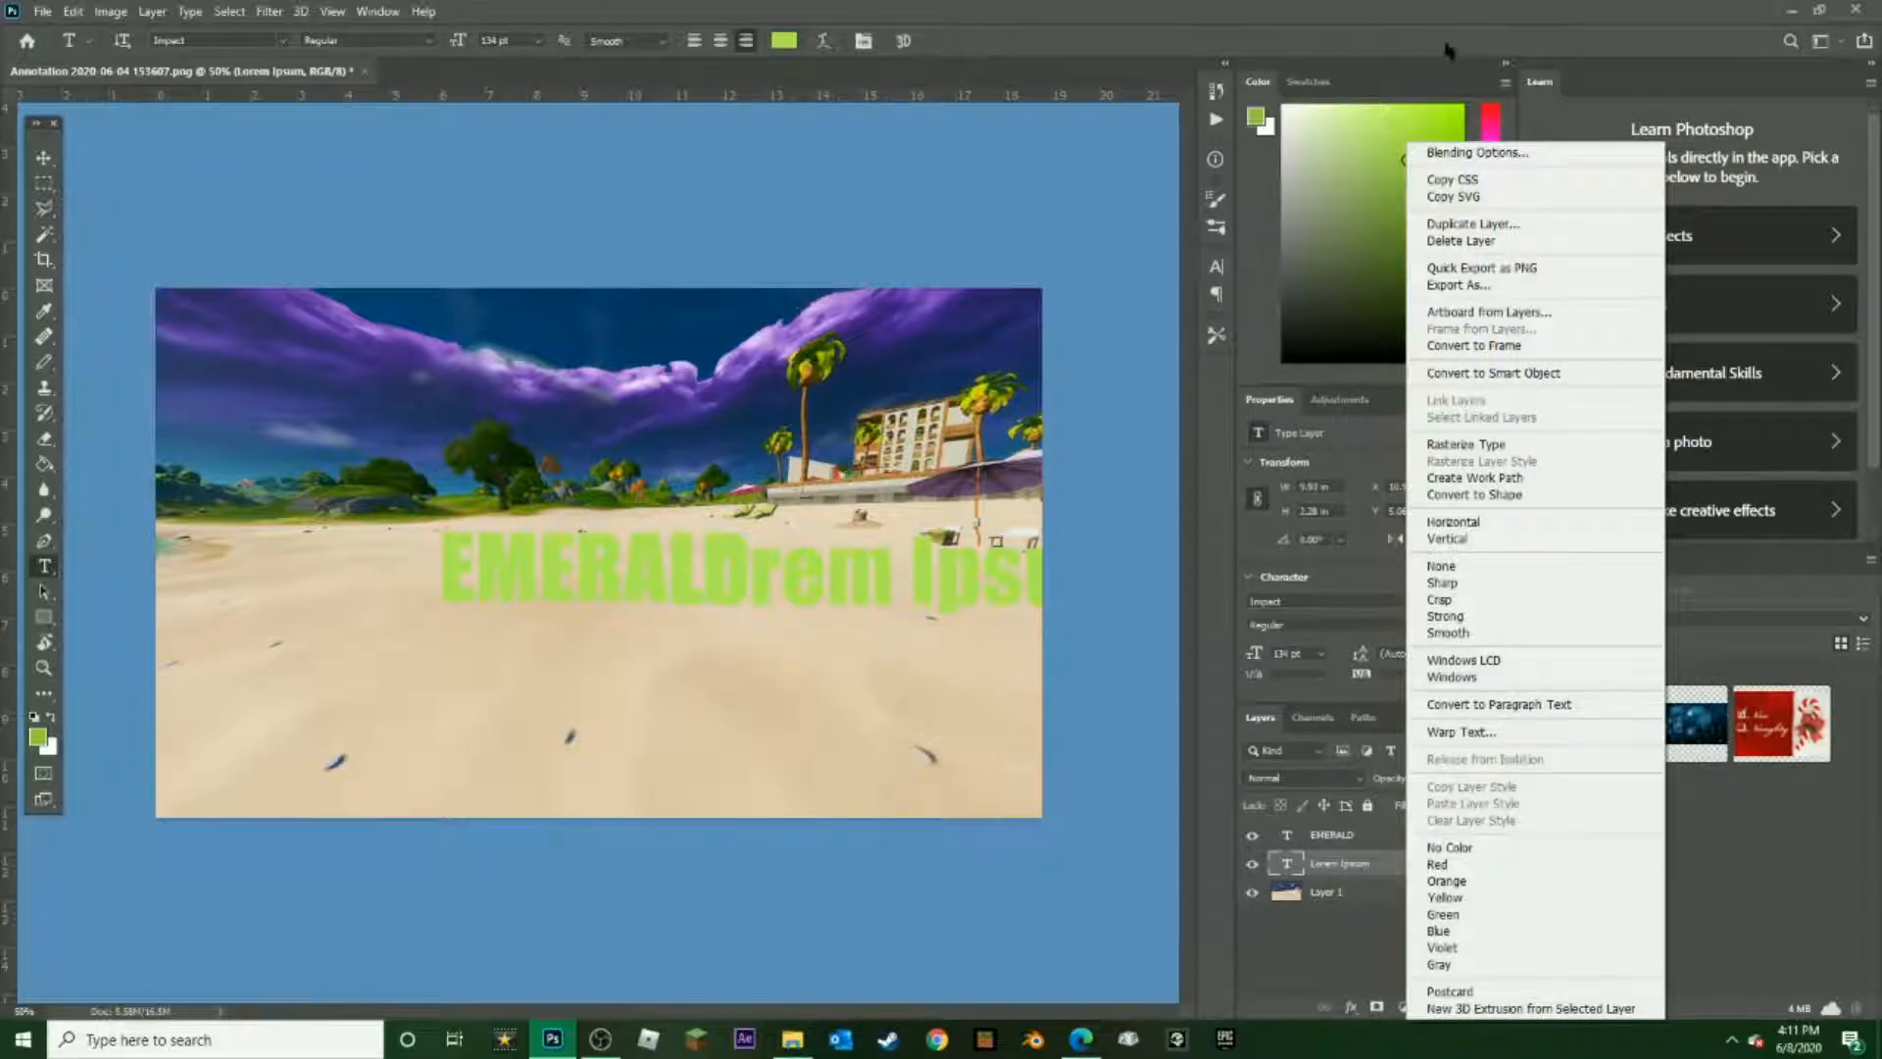
click(1461, 240)
click(857, 386)
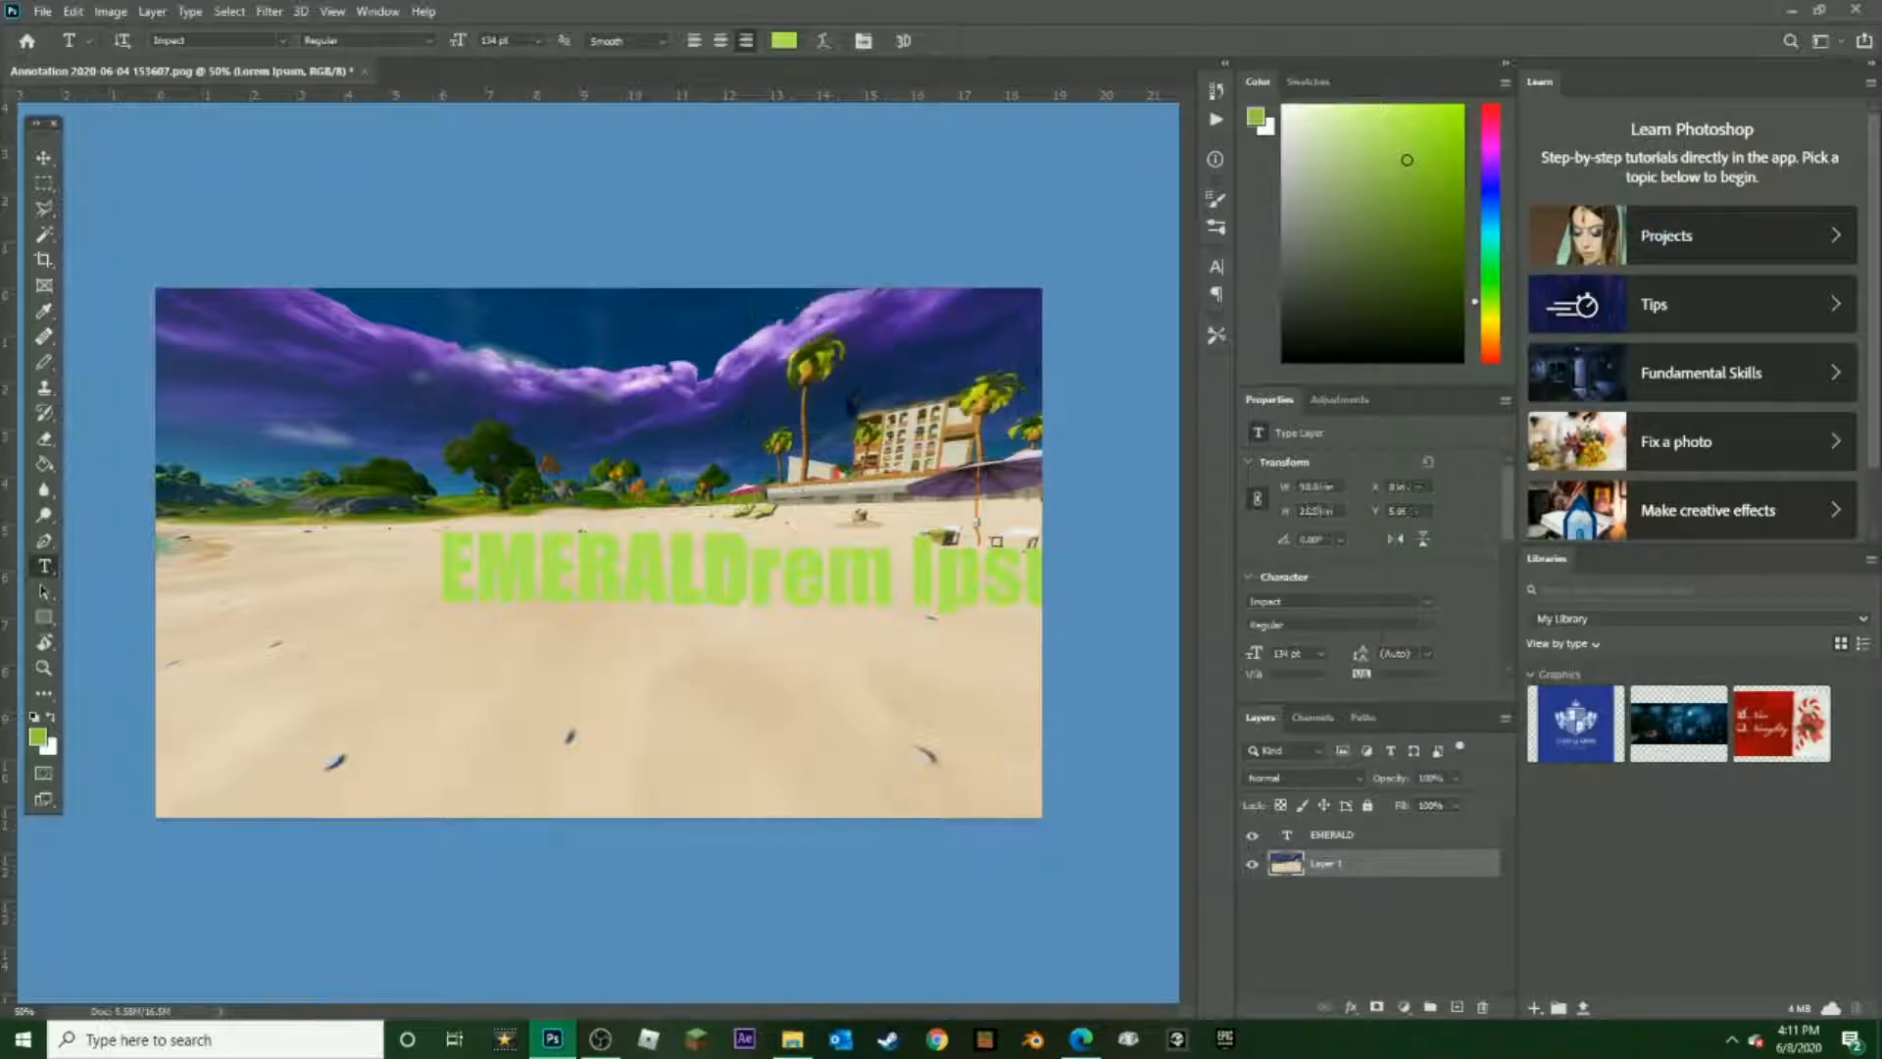
click(43, 159)
drag(585, 576, 553, 576)
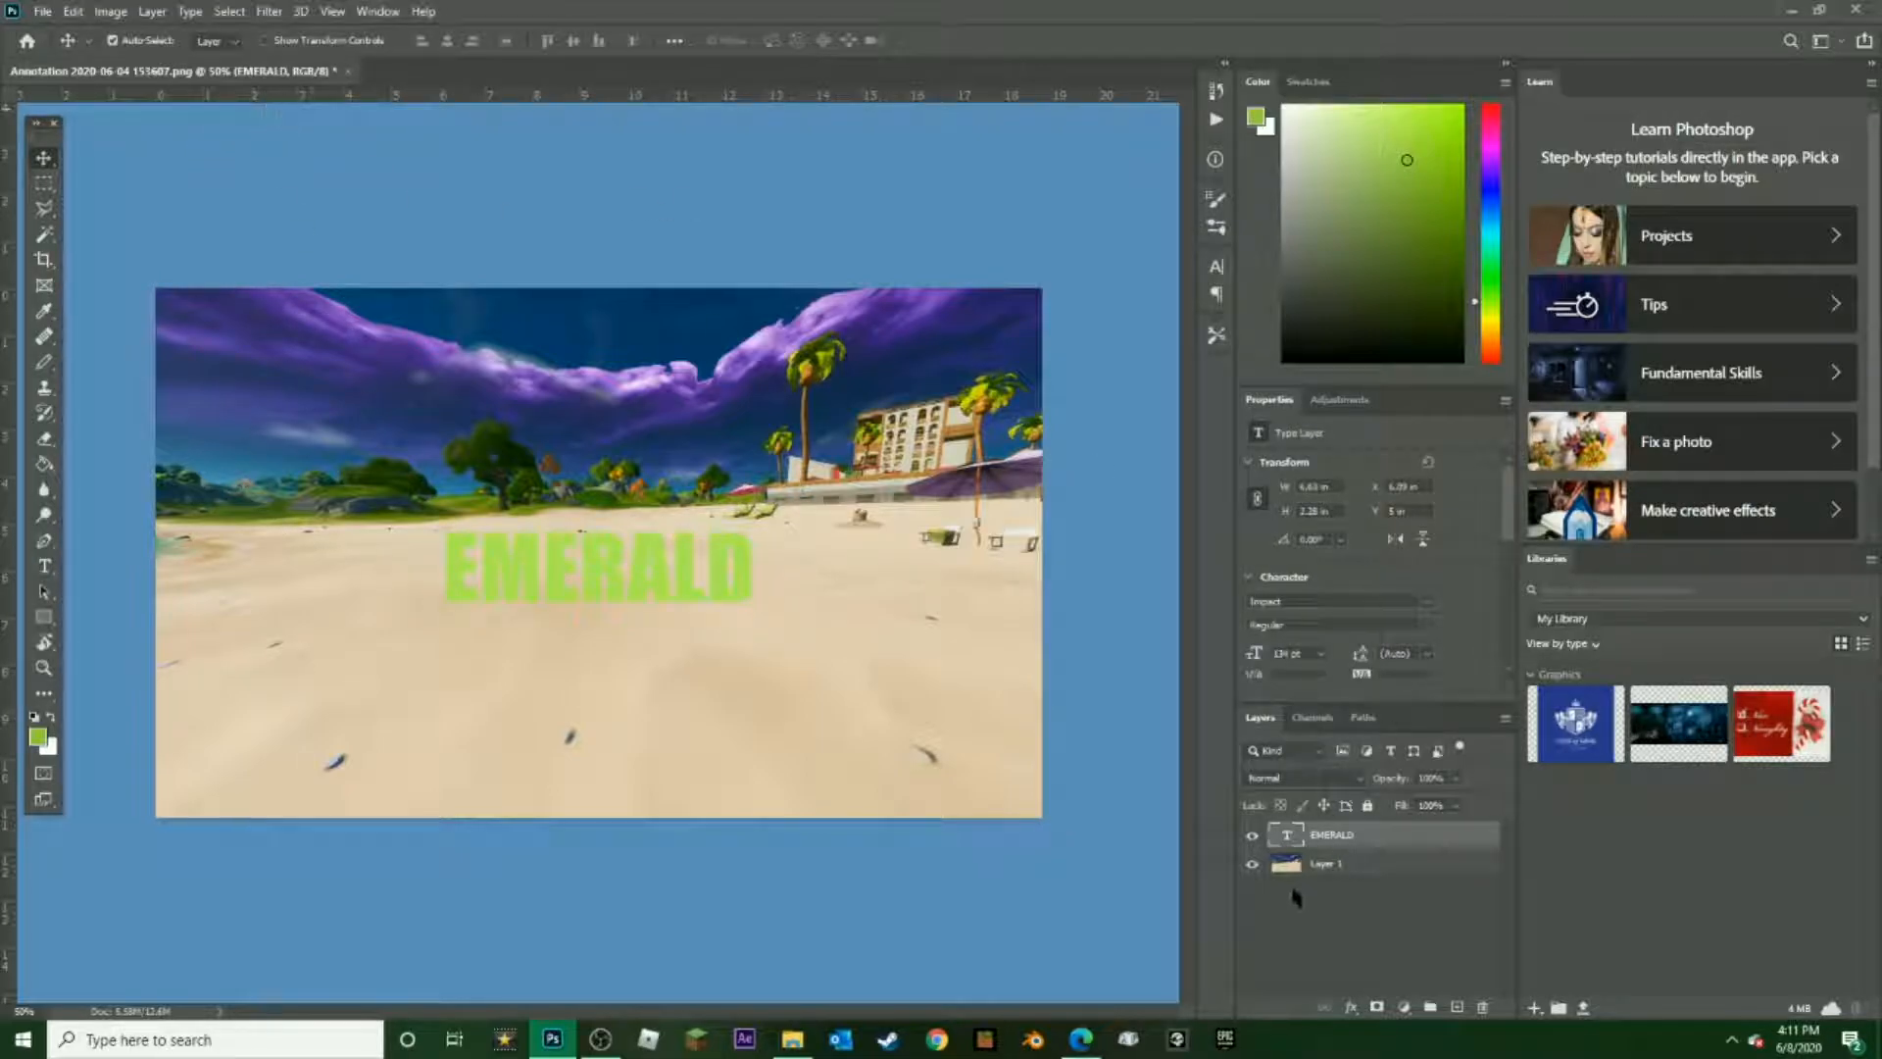
right_click(1349, 834)
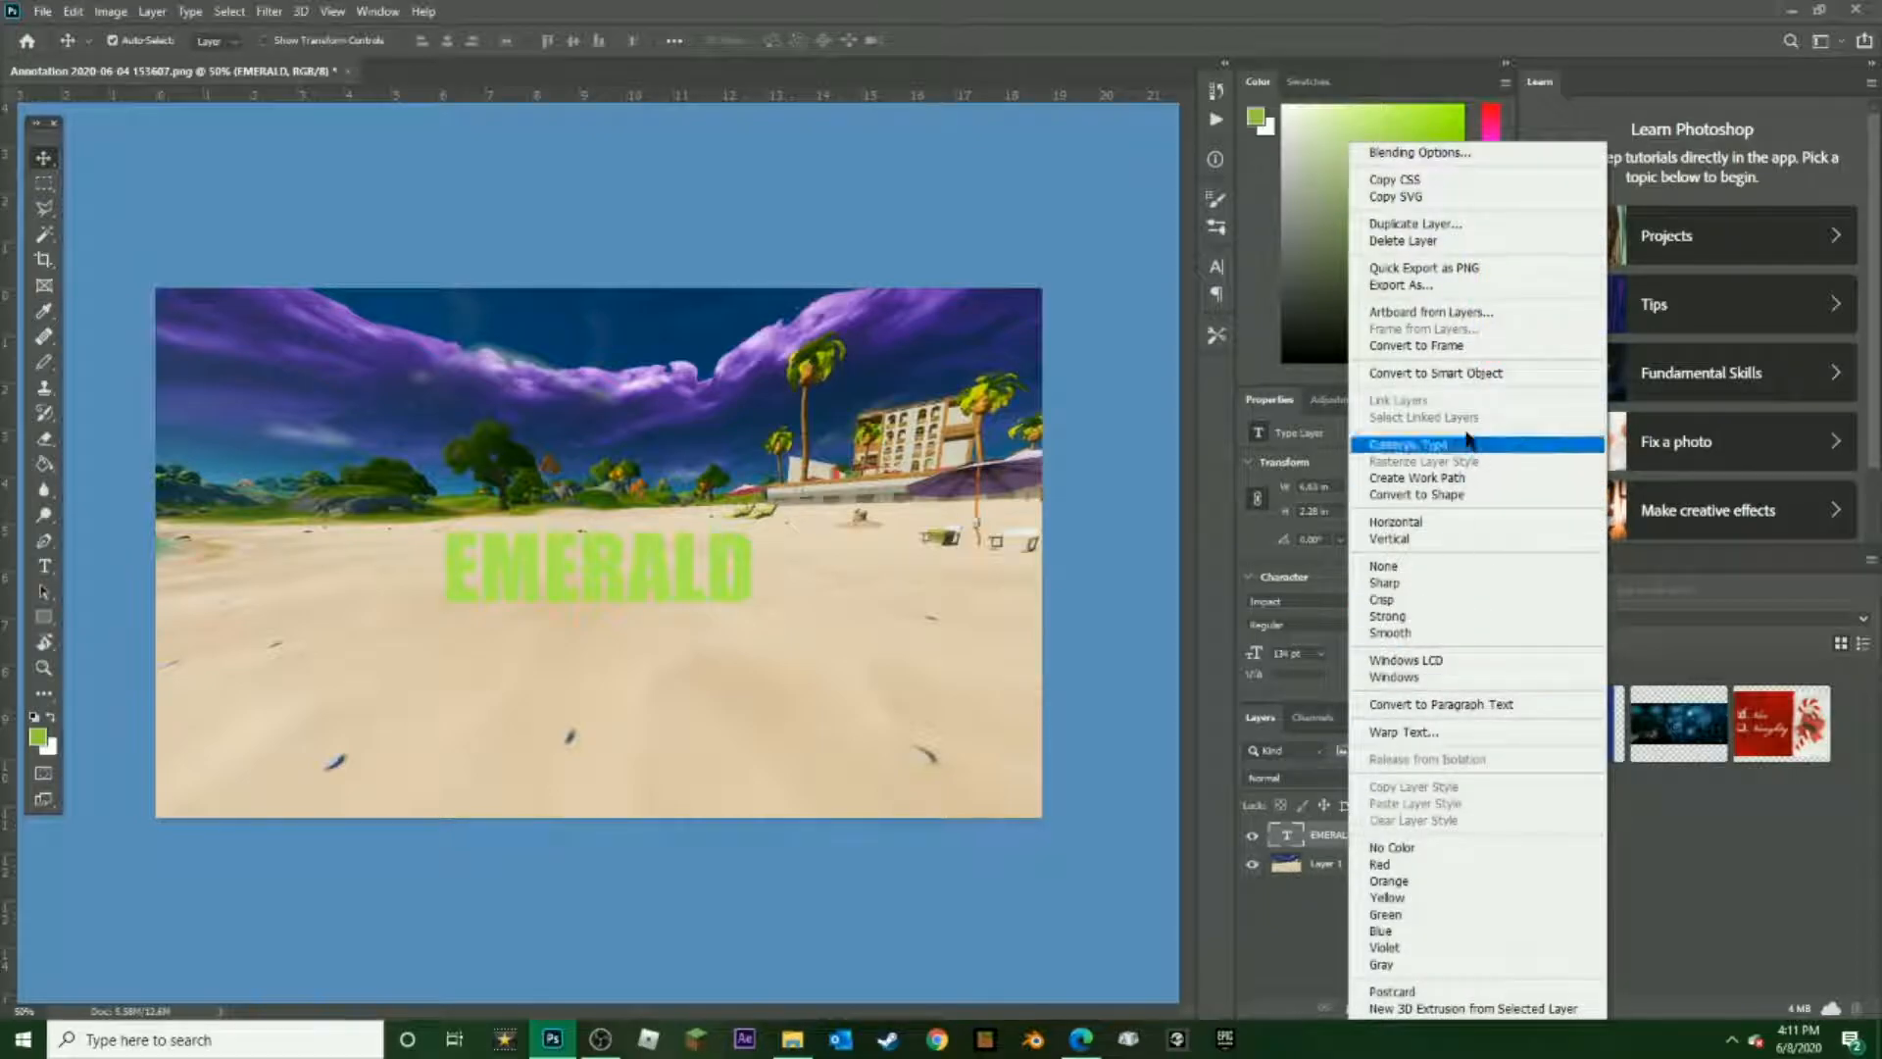
click(1465, 157)
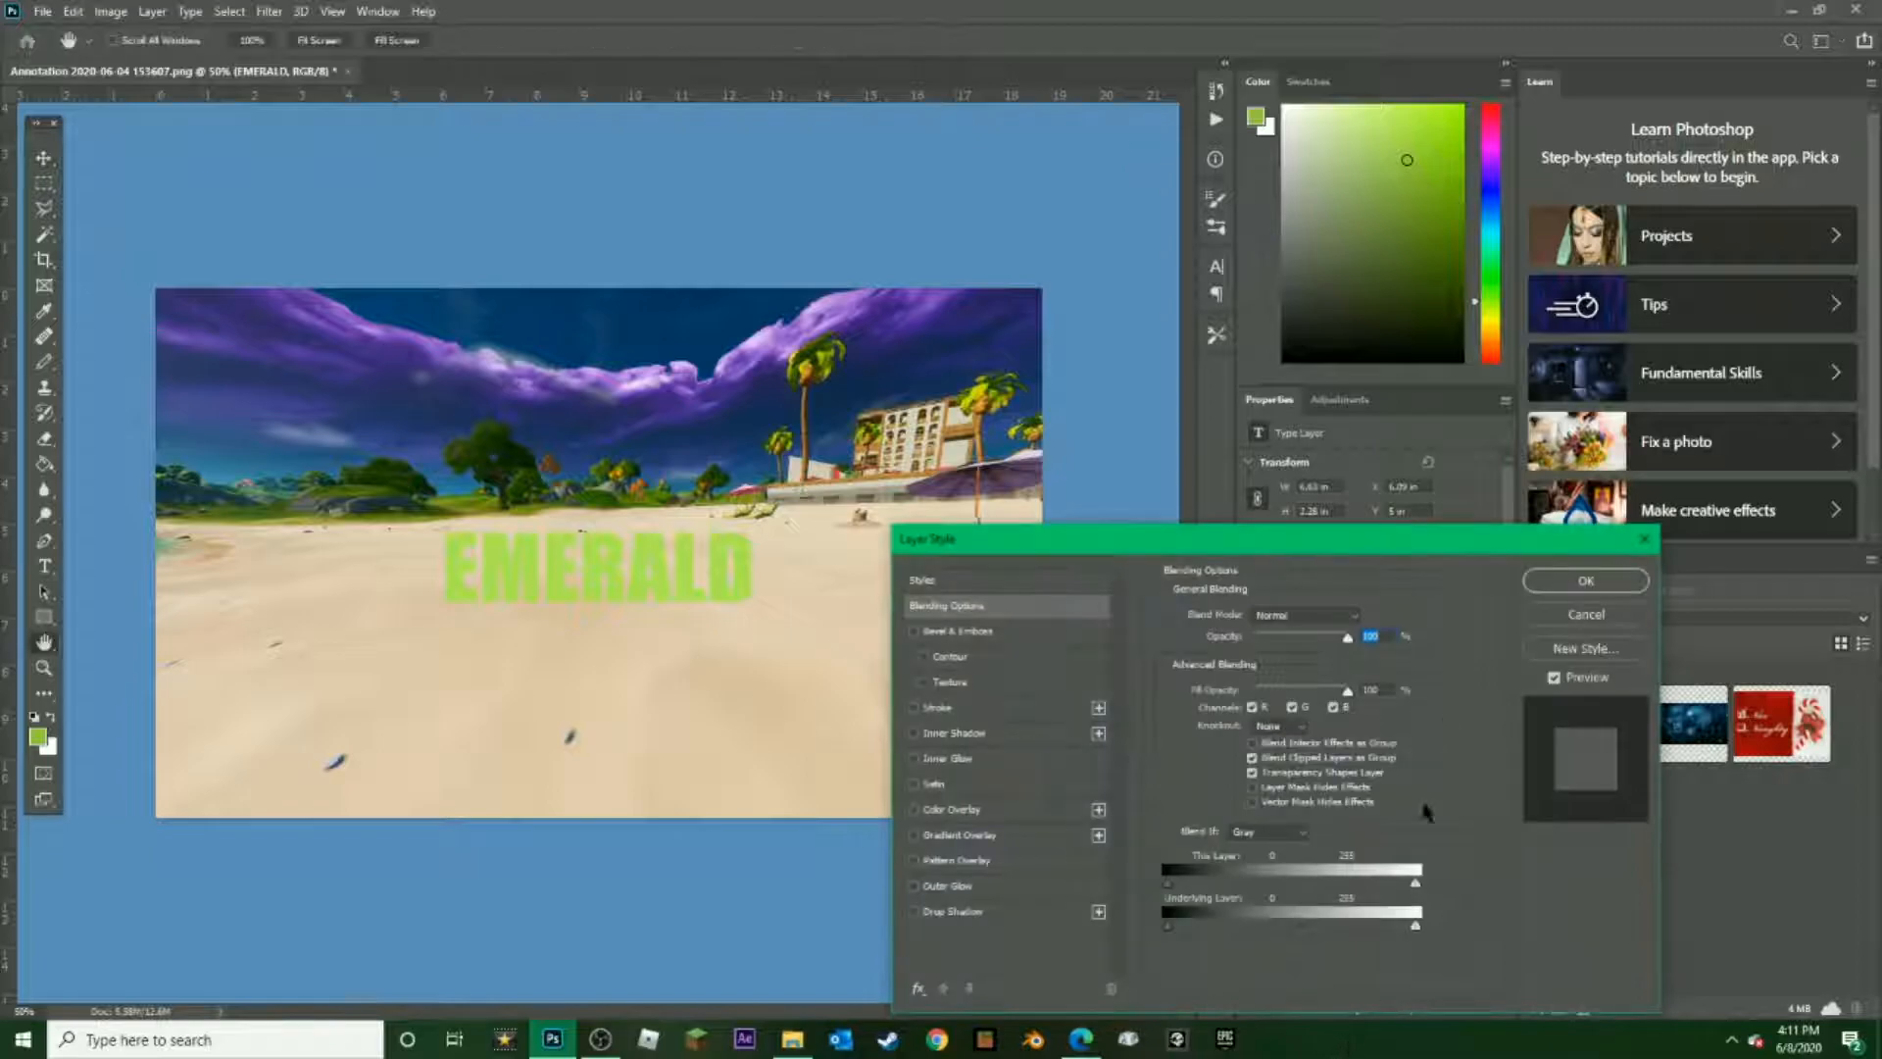
drag(1580, 540, 1092, 349)
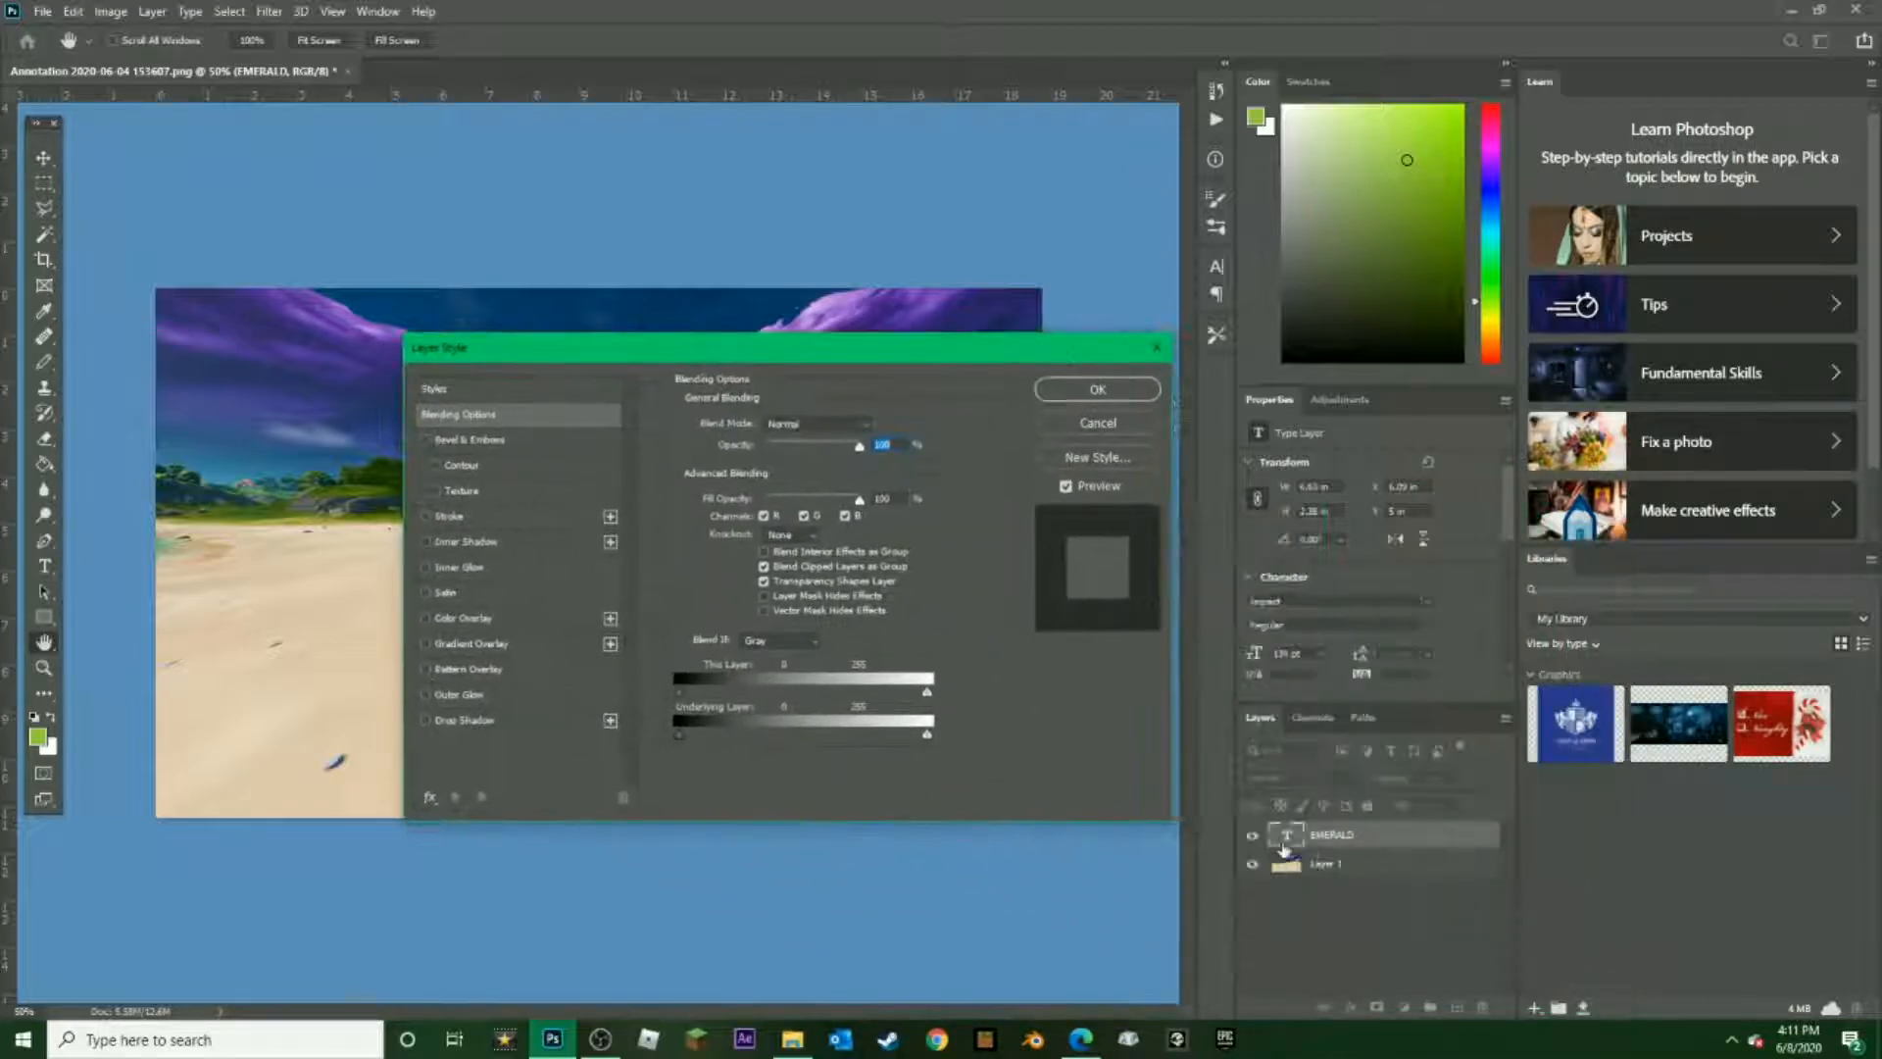
click(1157, 349)
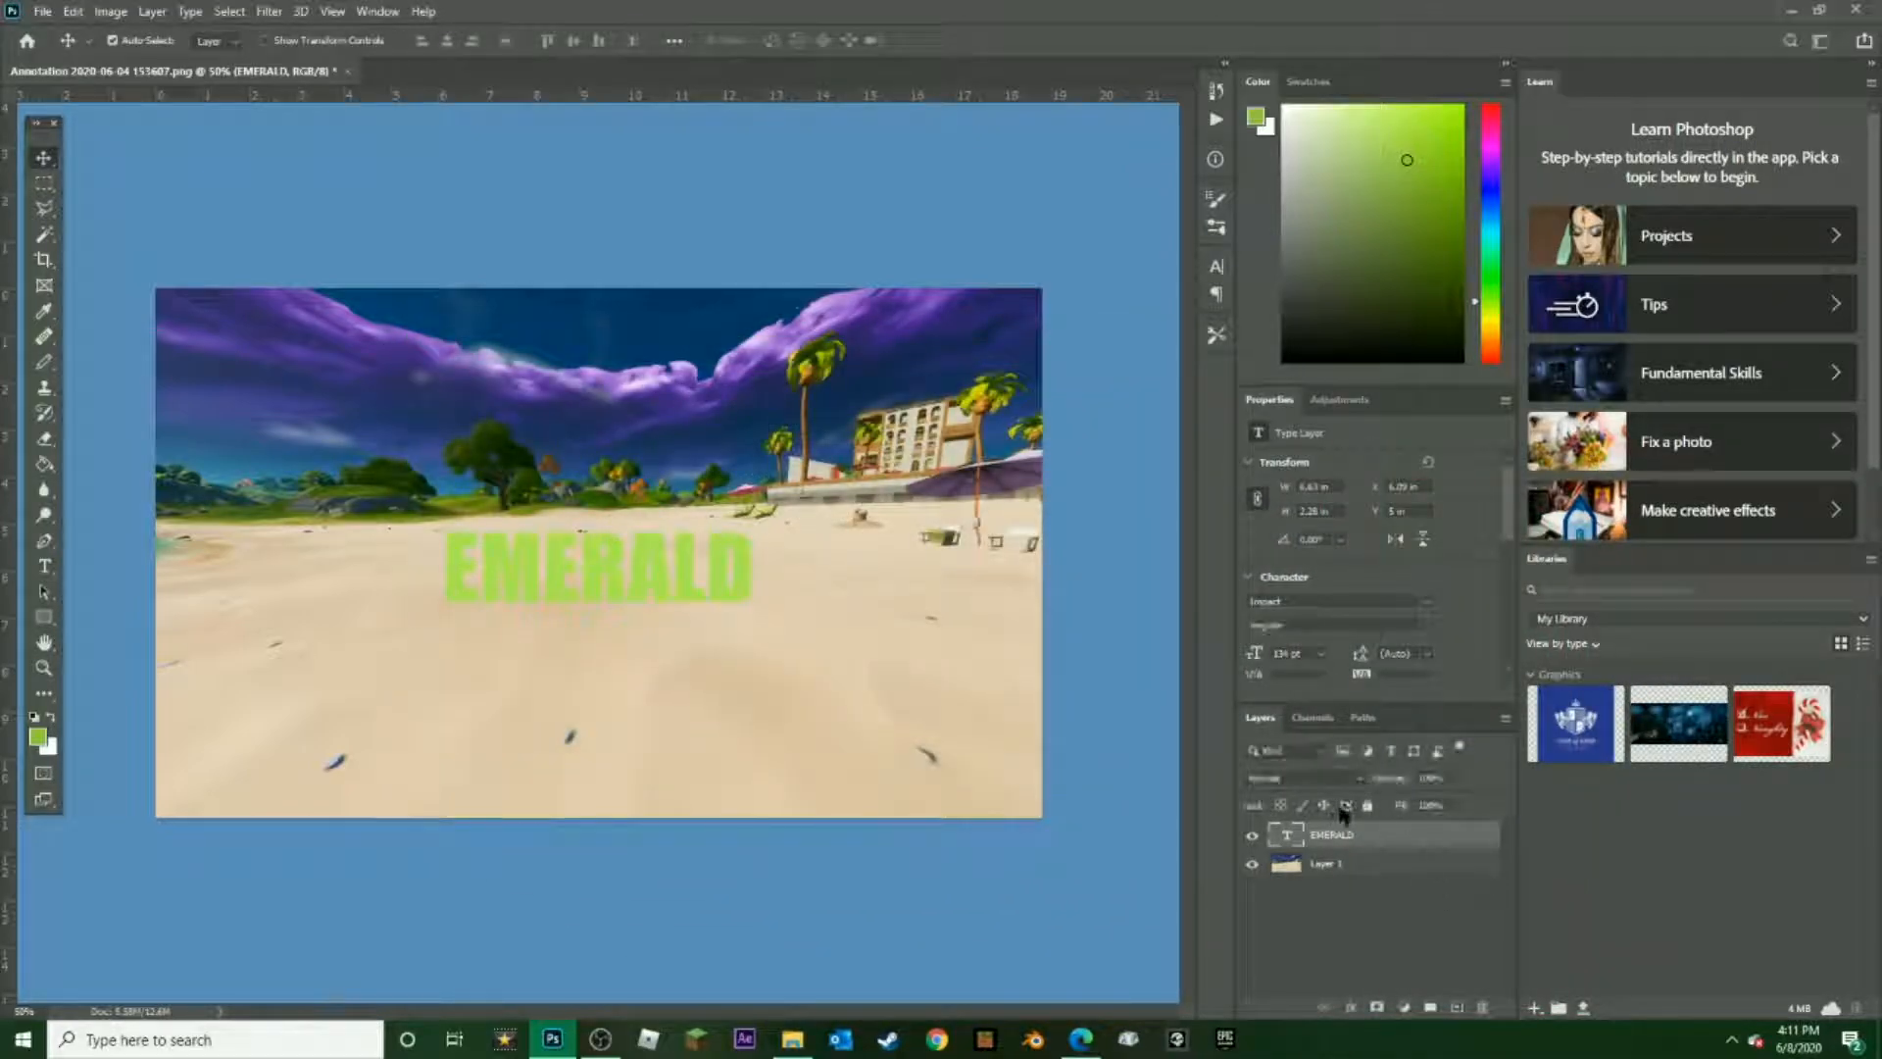
Add a Stroke effect to the EMERALD layer, moving the Layer Style dialog clear of the text
click(1351, 1010)
click(1397, 825)
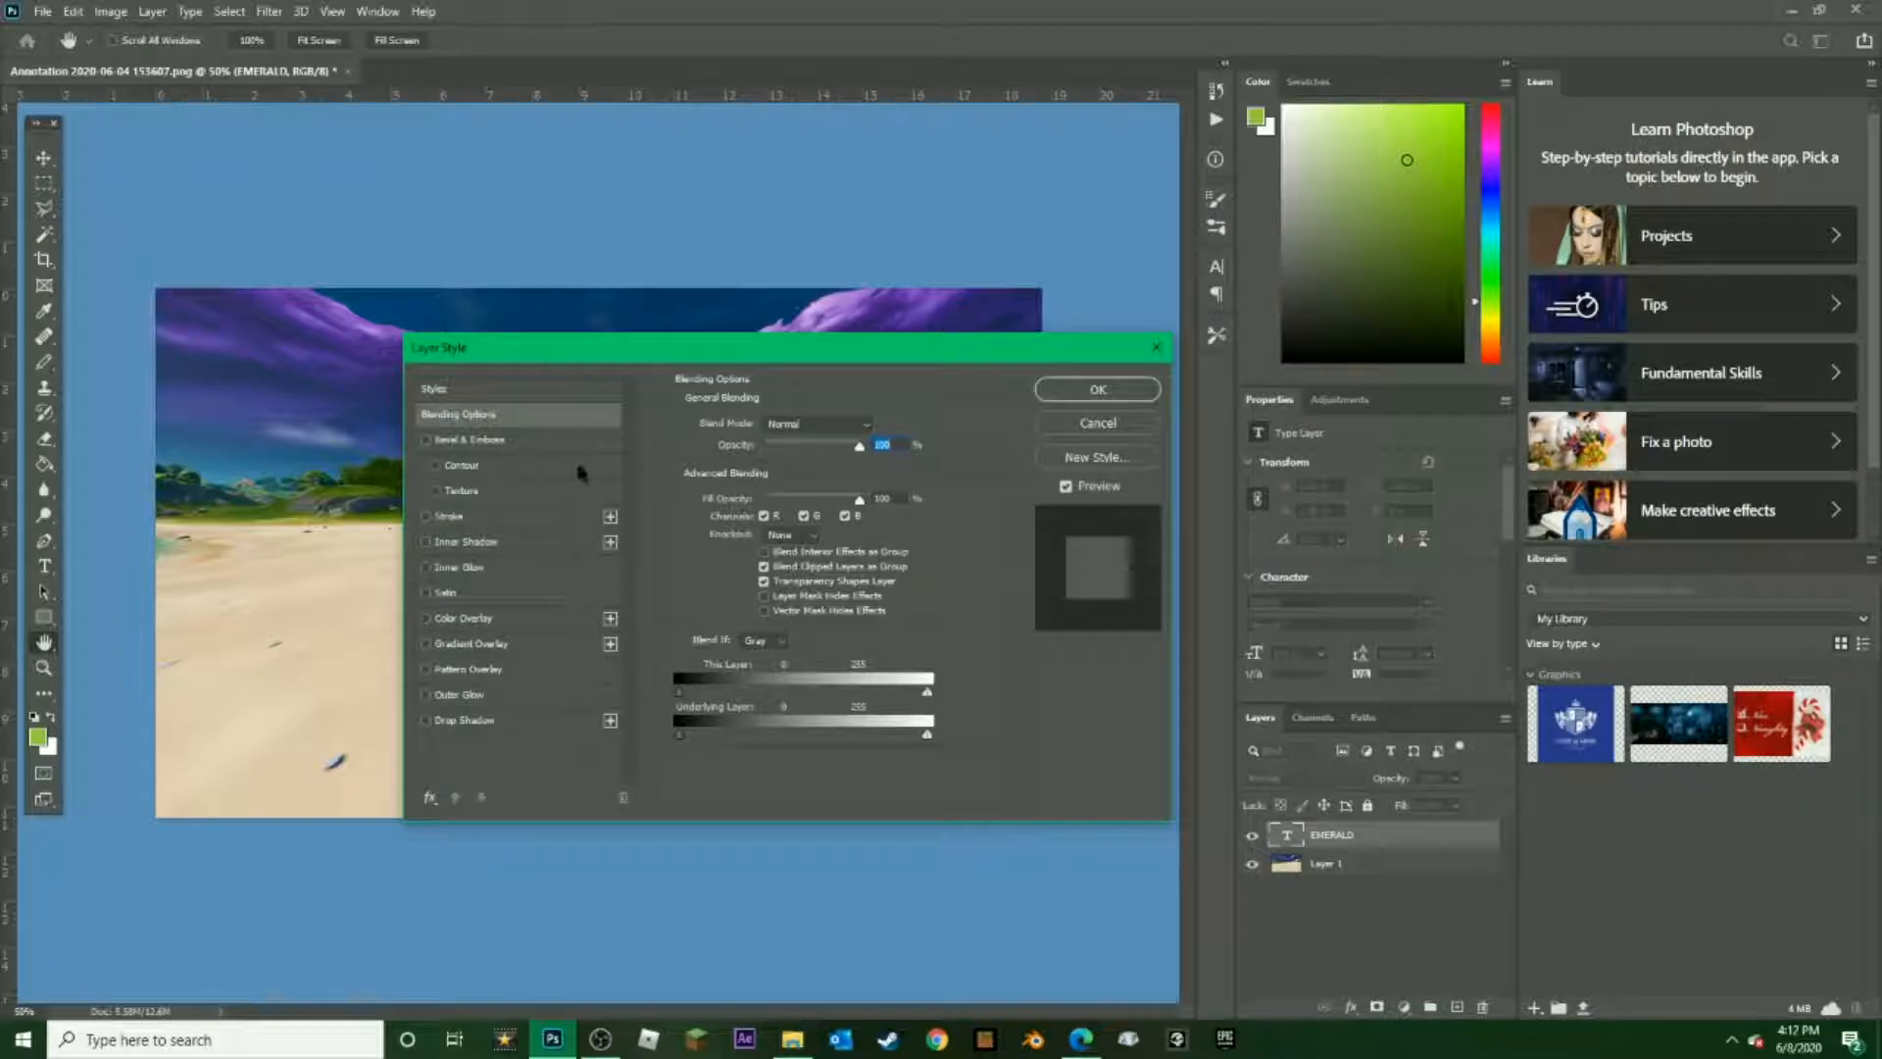
click(426, 516)
drag(779, 345, 1338, 496)
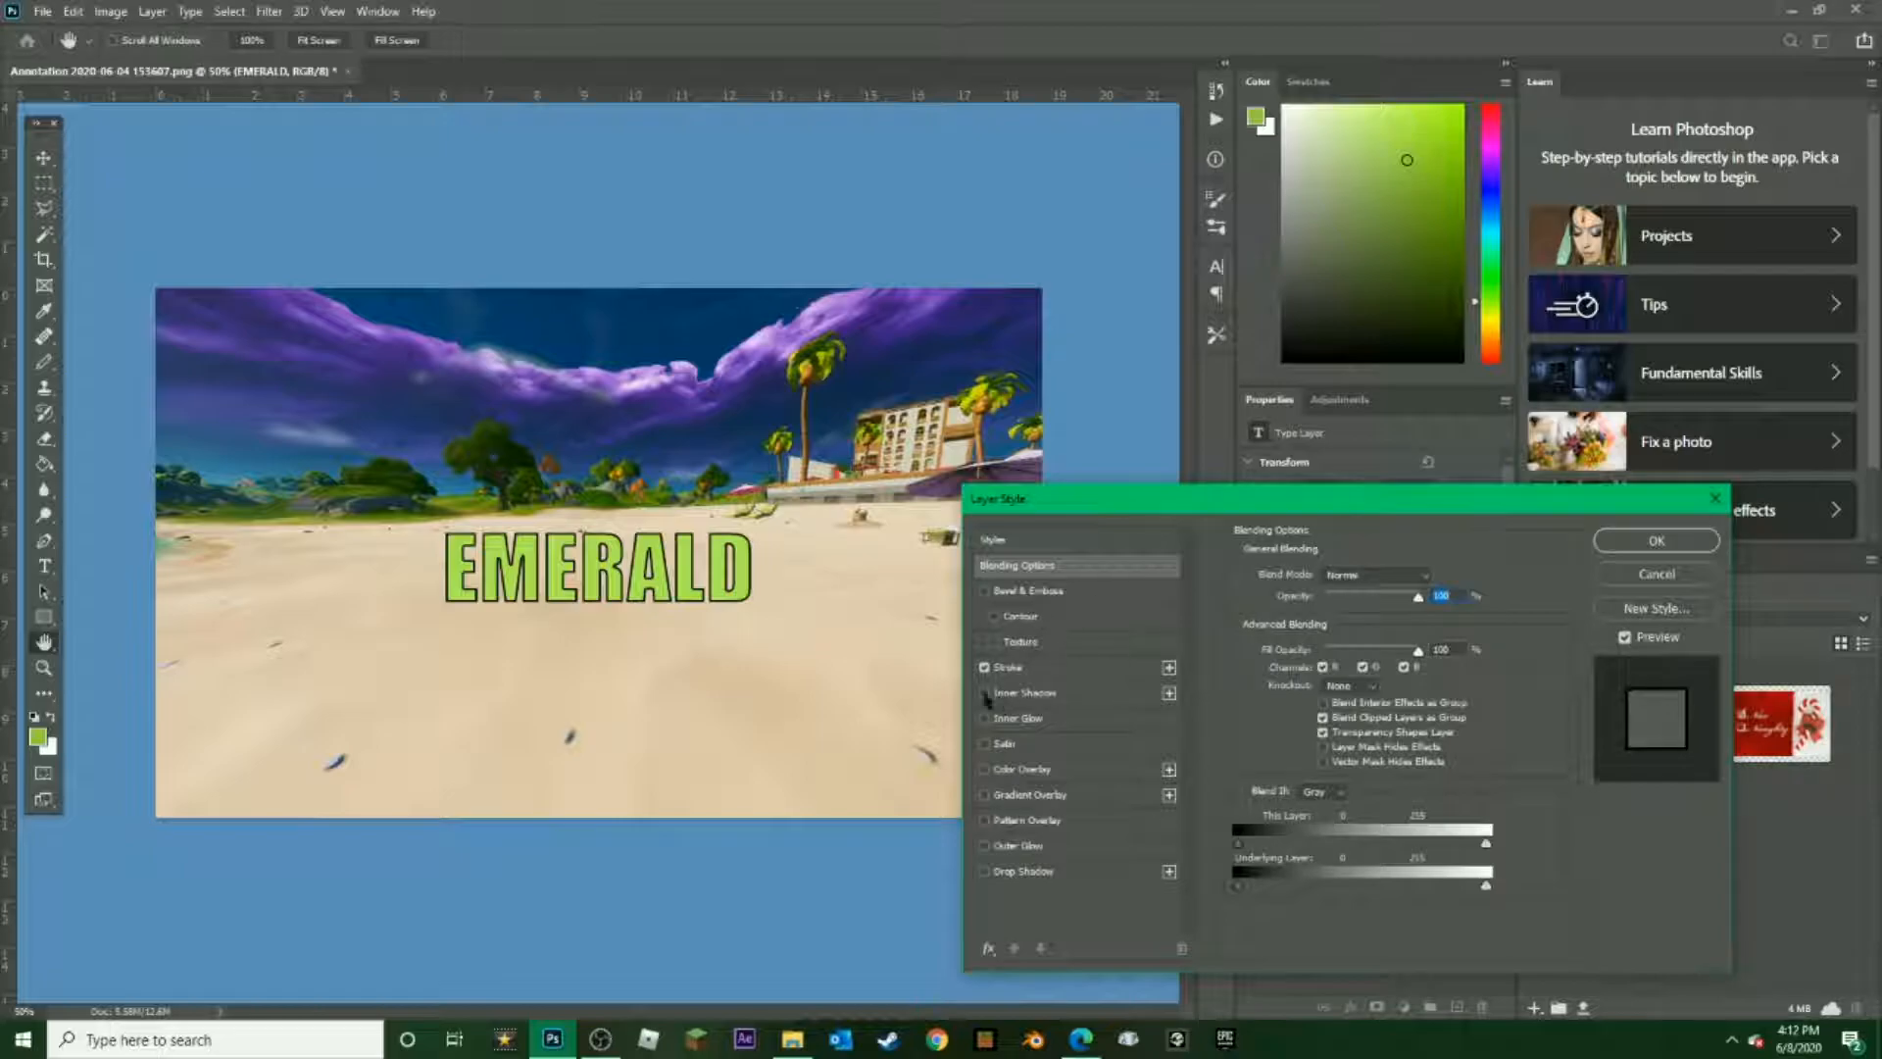
Try the Texture option on the EMERALD text, leaving Bevel & Emboss enabled with Texture off and opacity at 100%
click(995, 642)
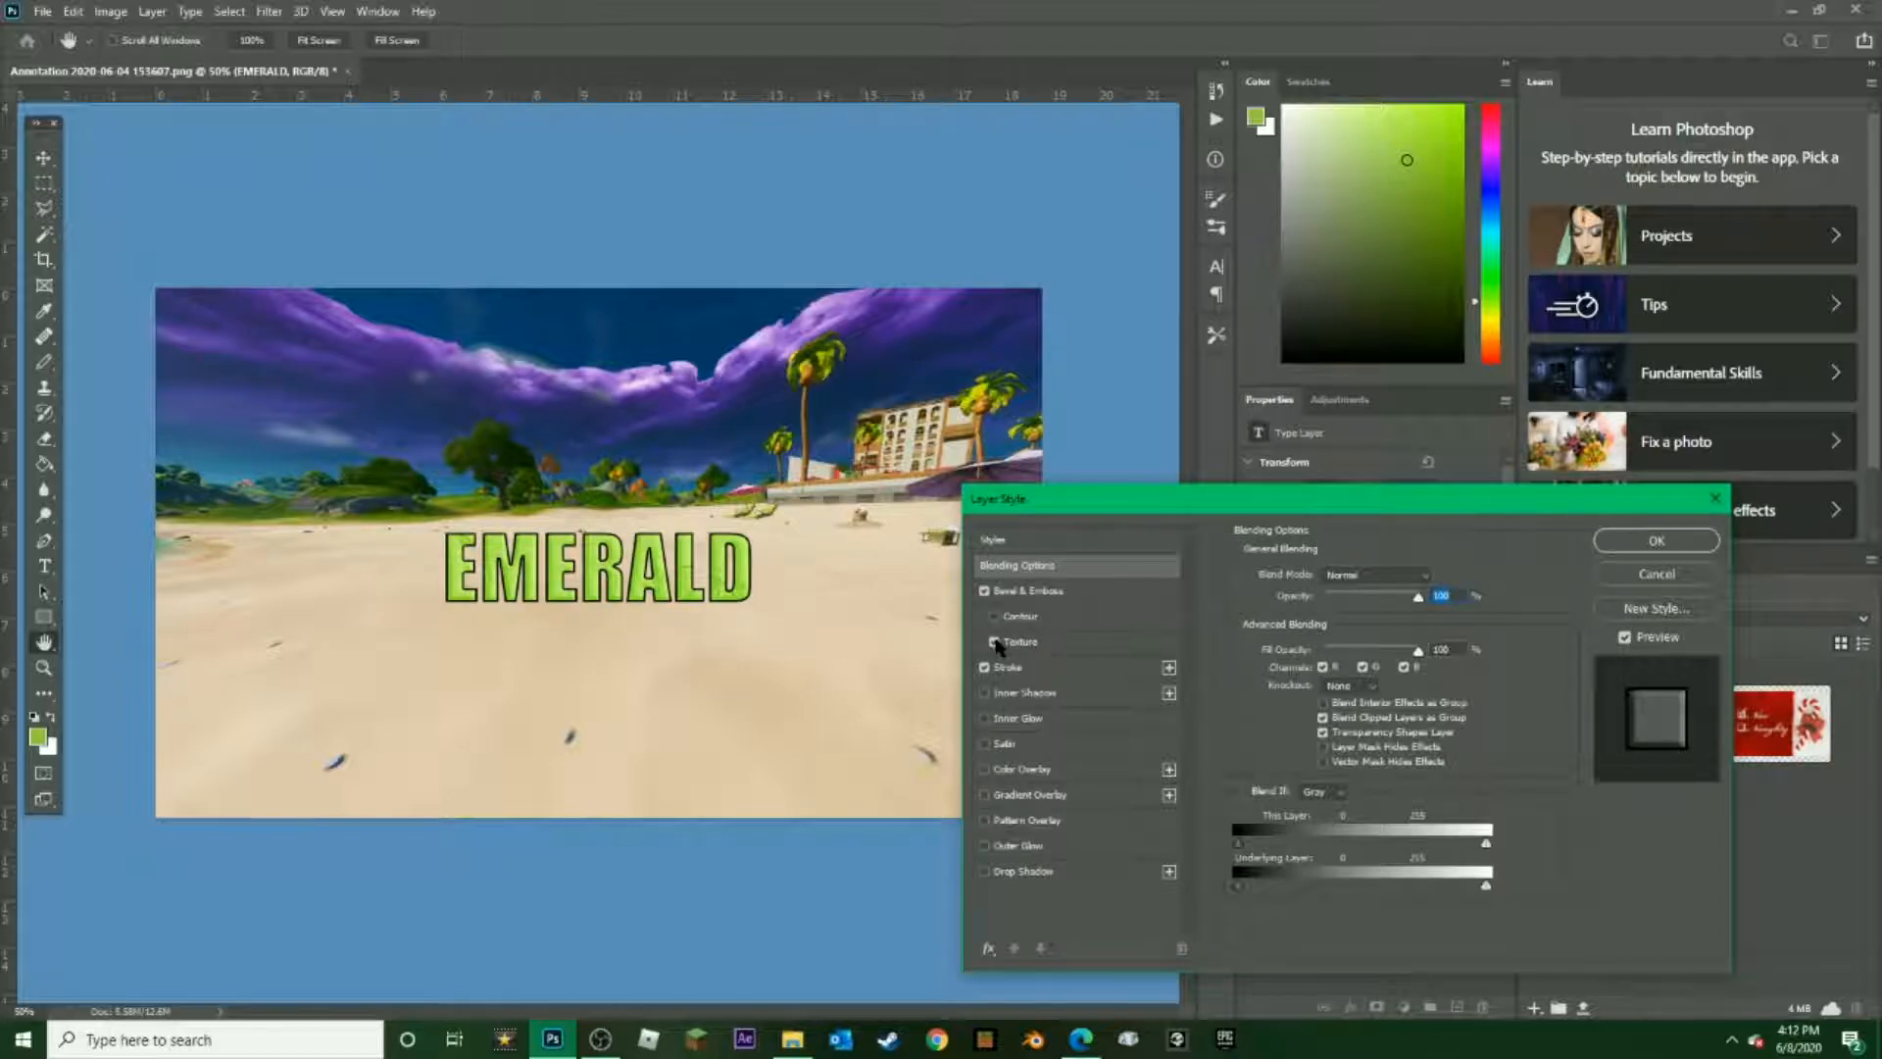
click(995, 642)
click(985, 592)
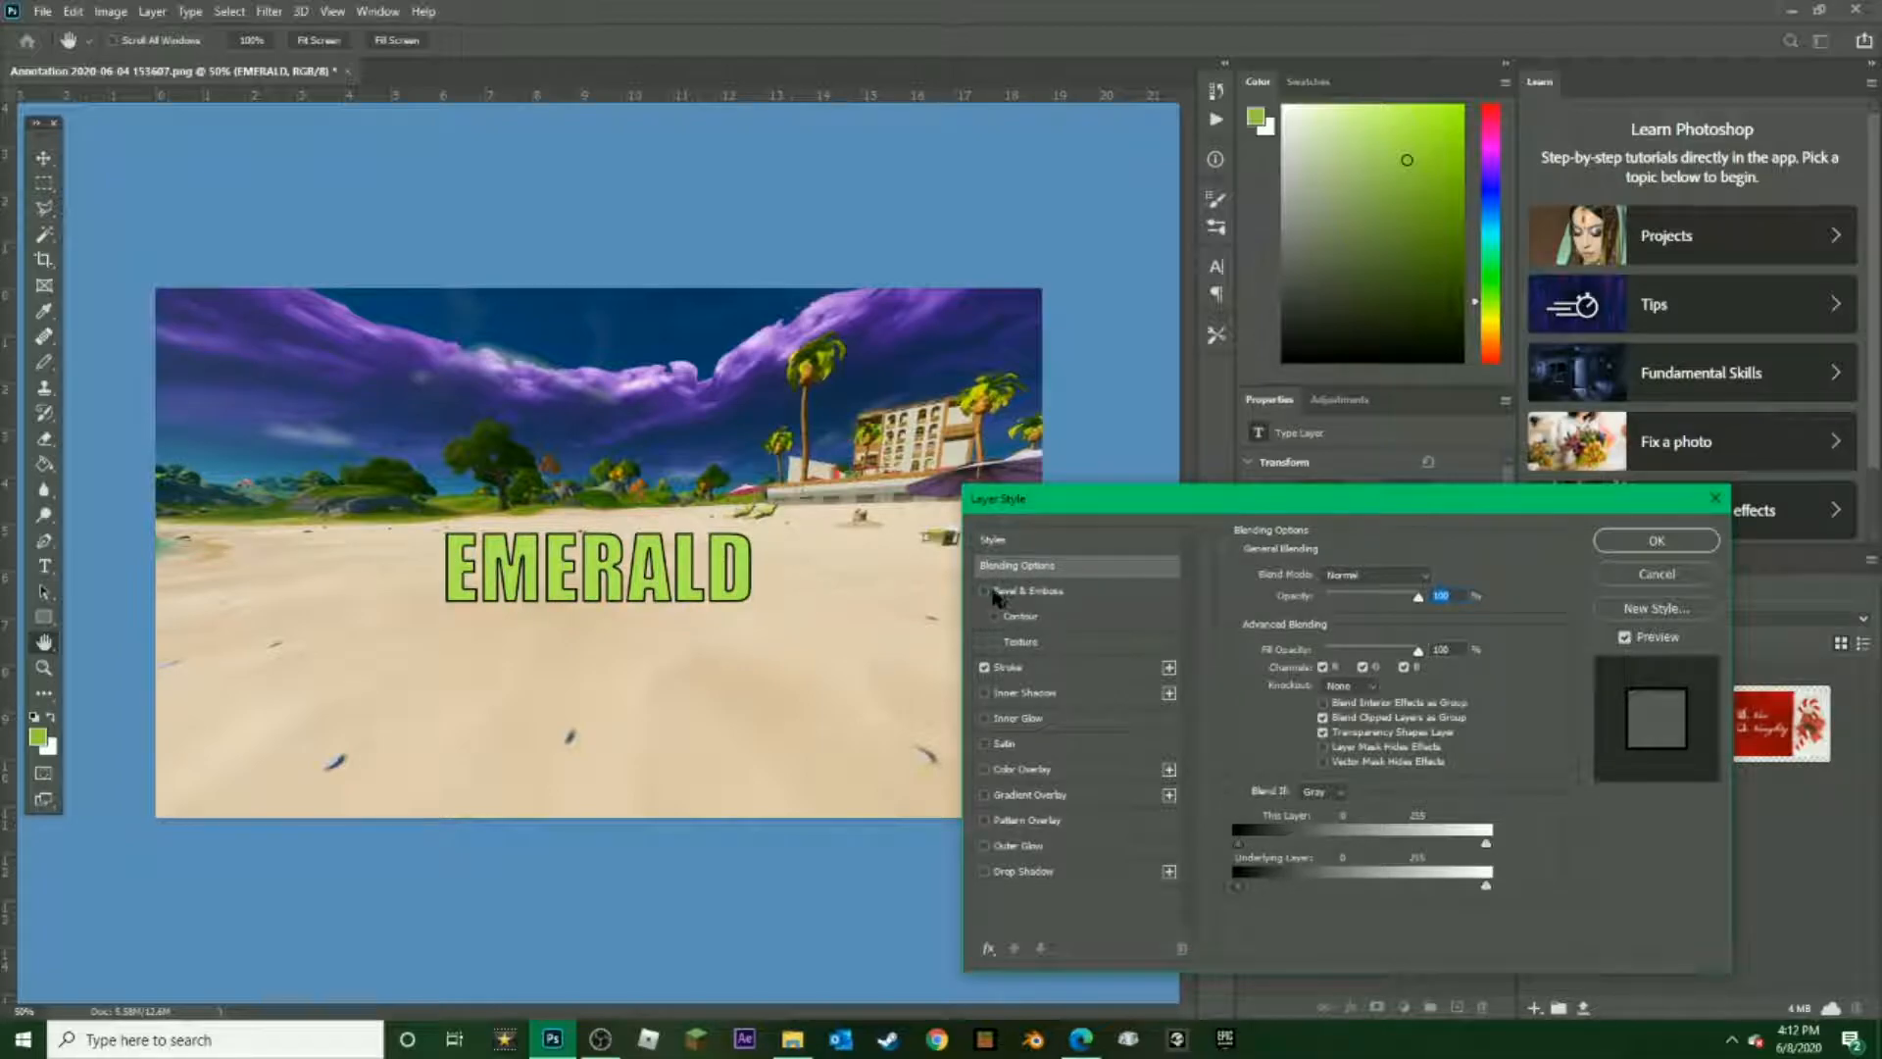
click(985, 591)
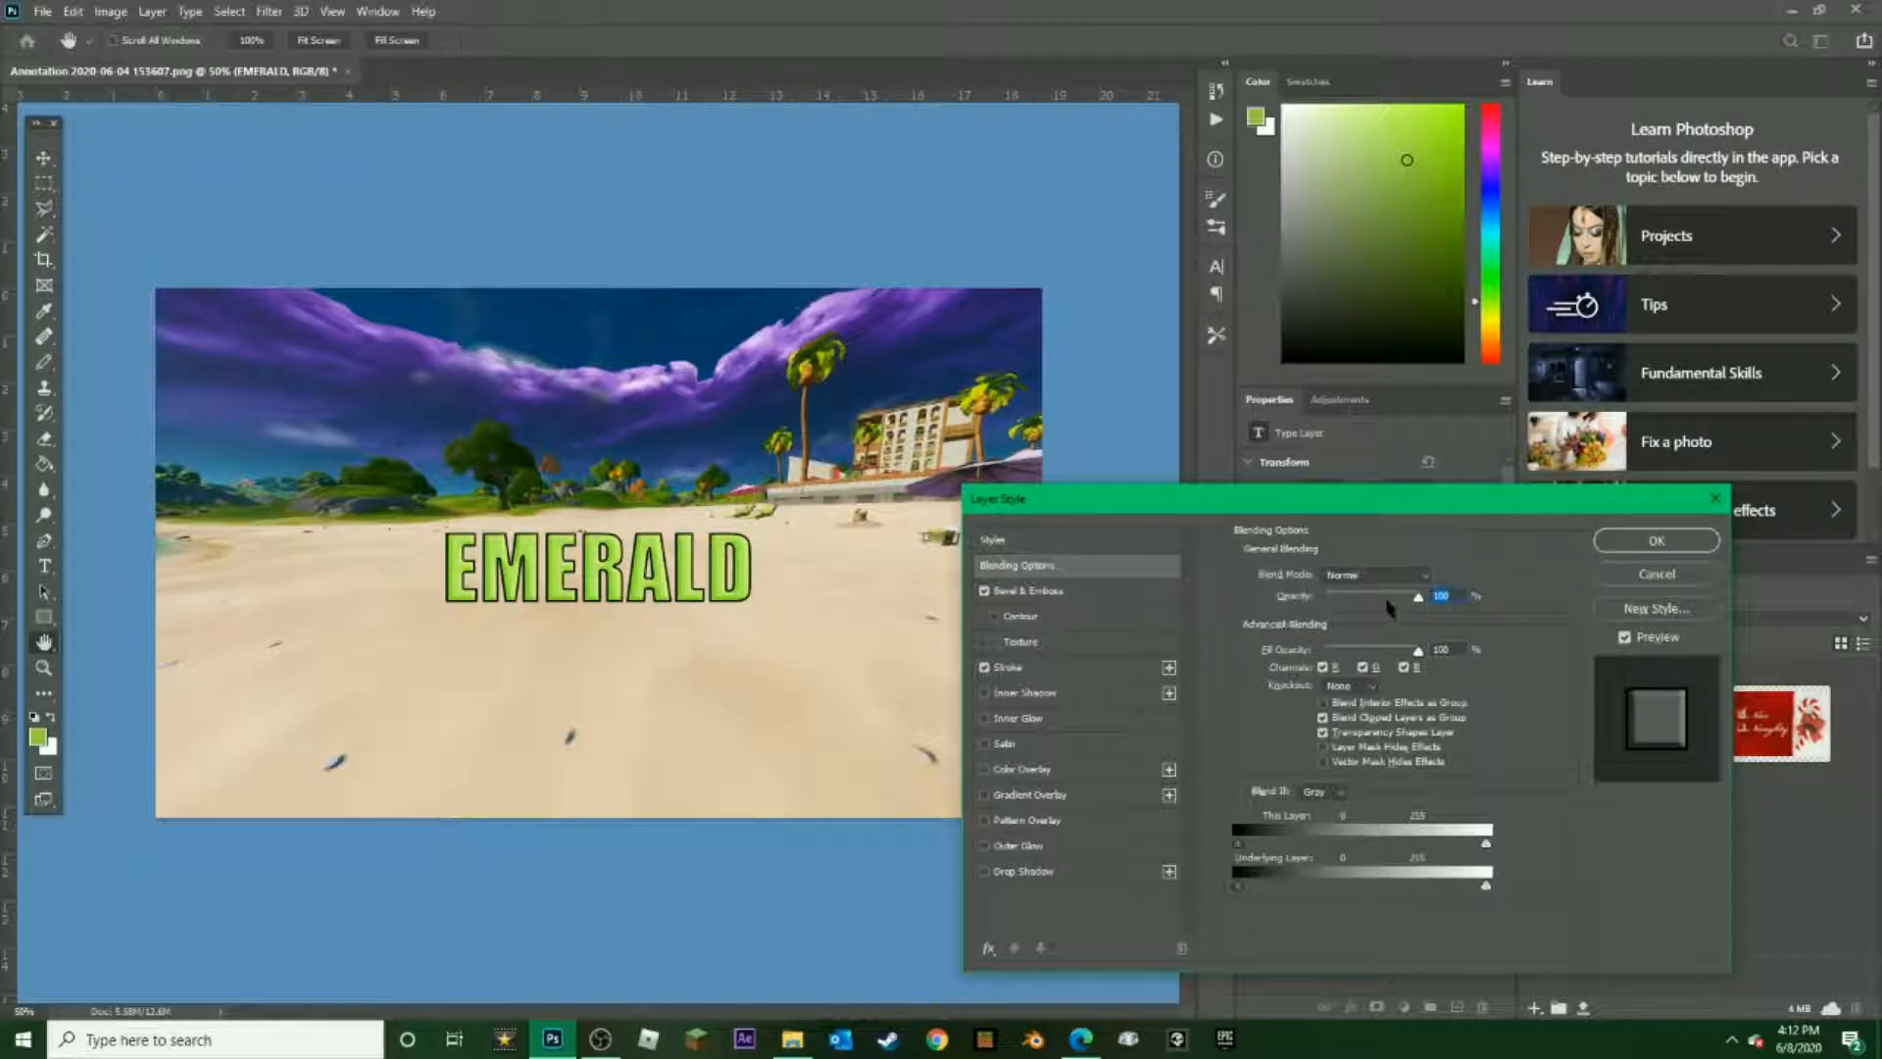
mouse_move(1418, 597)
mouse_down()
mouse_move(1343, 599)
mouse_move(1421, 597)
mouse_up()
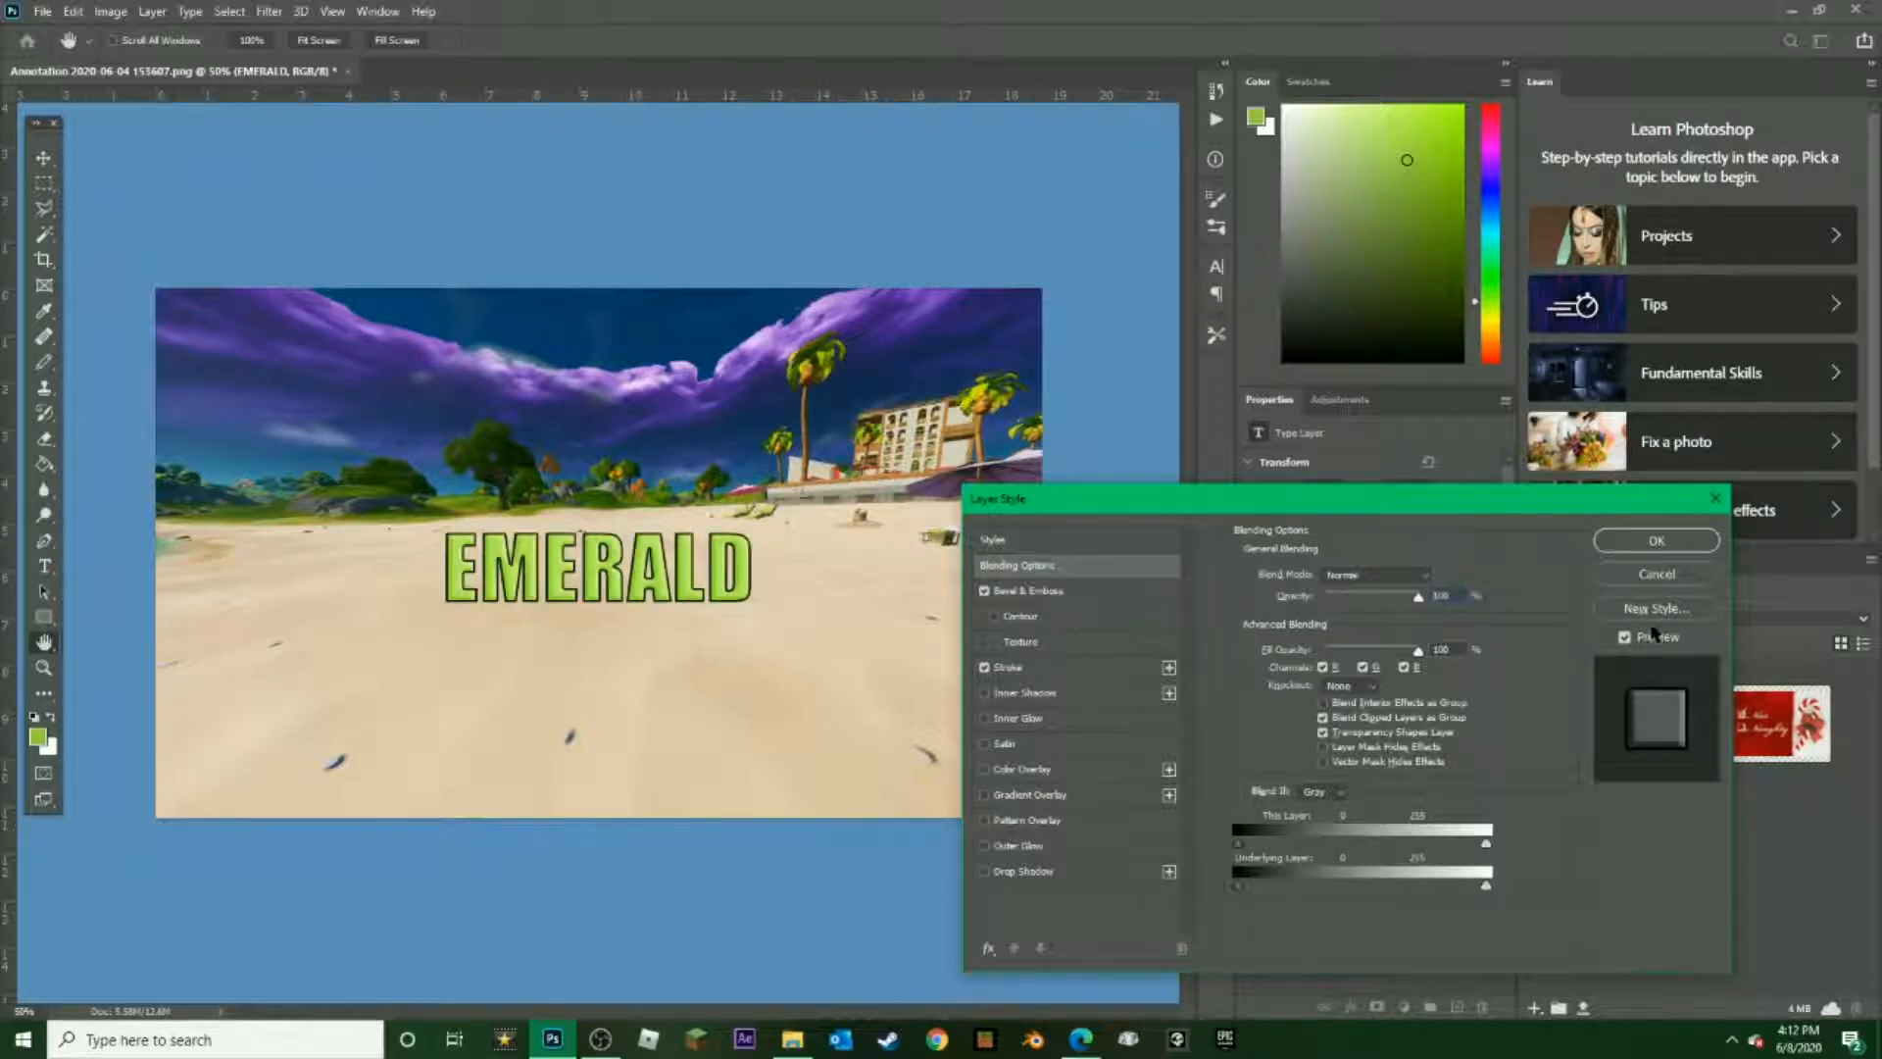
In the Bevel & Emboss settings, set Depth to about 667%, adjust Size, and raise Soften to its maximum
click(1065, 592)
drag(1343, 619, 1422, 620)
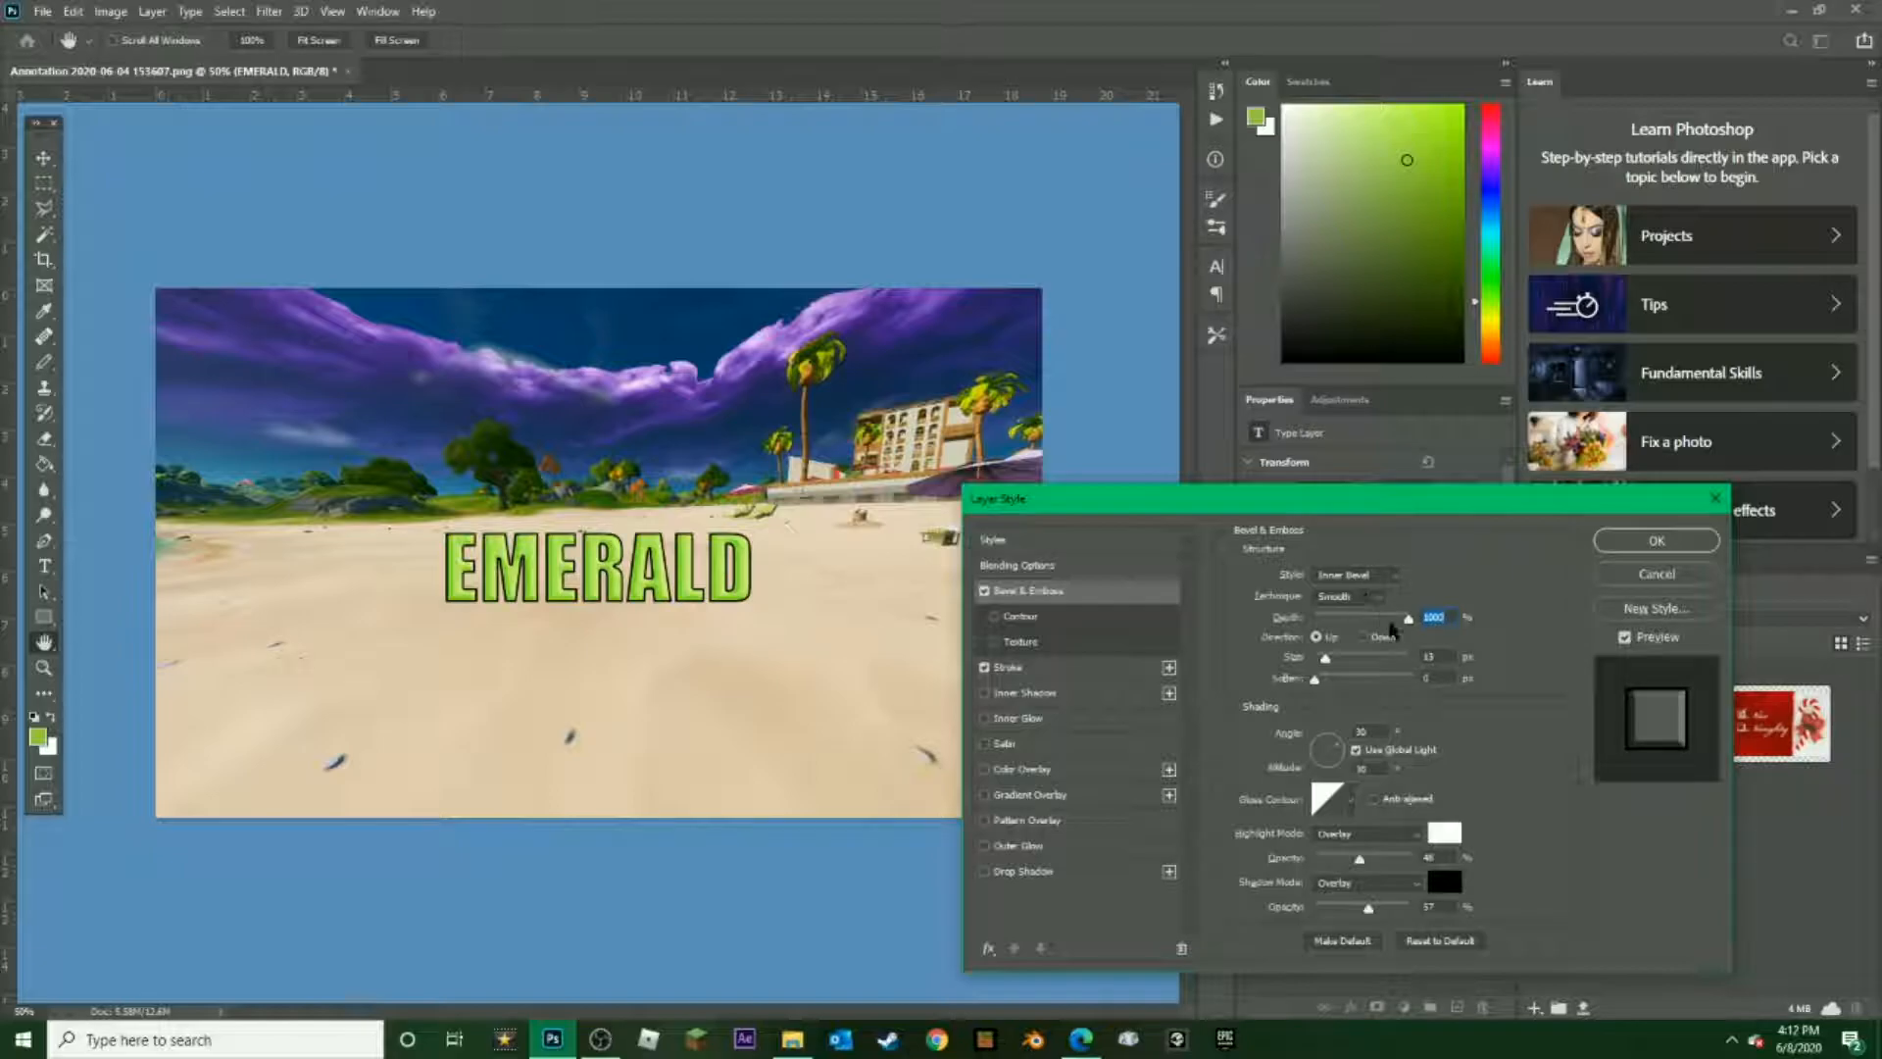
mouse_move(1407, 625)
mouse_down()
mouse_move(1325, 626)
mouse_move(1372, 623)
mouse_up()
drag(1326, 659, 1410, 687)
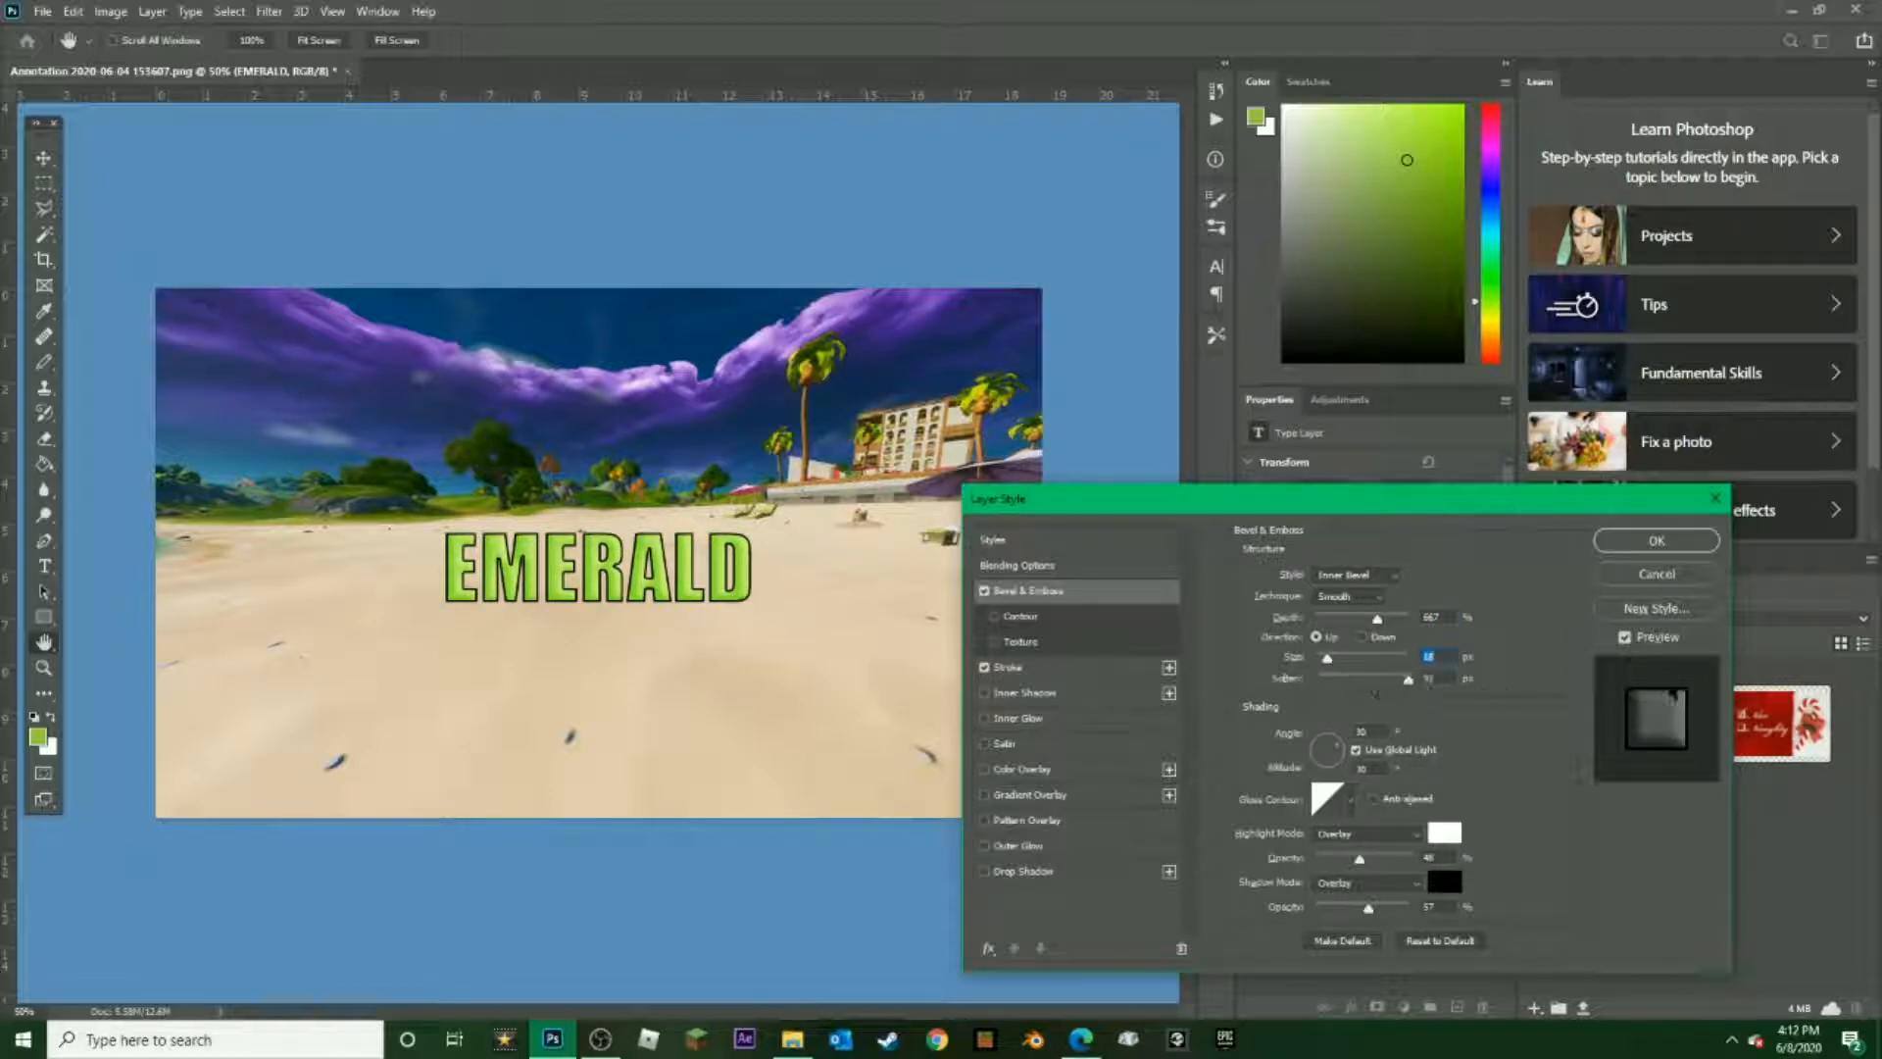
Lower the bevel's Soften to about 6 px and enable Inner Shadow on the EMERALD text
drag(1676, 685, 1349, 689)
click(985, 693)
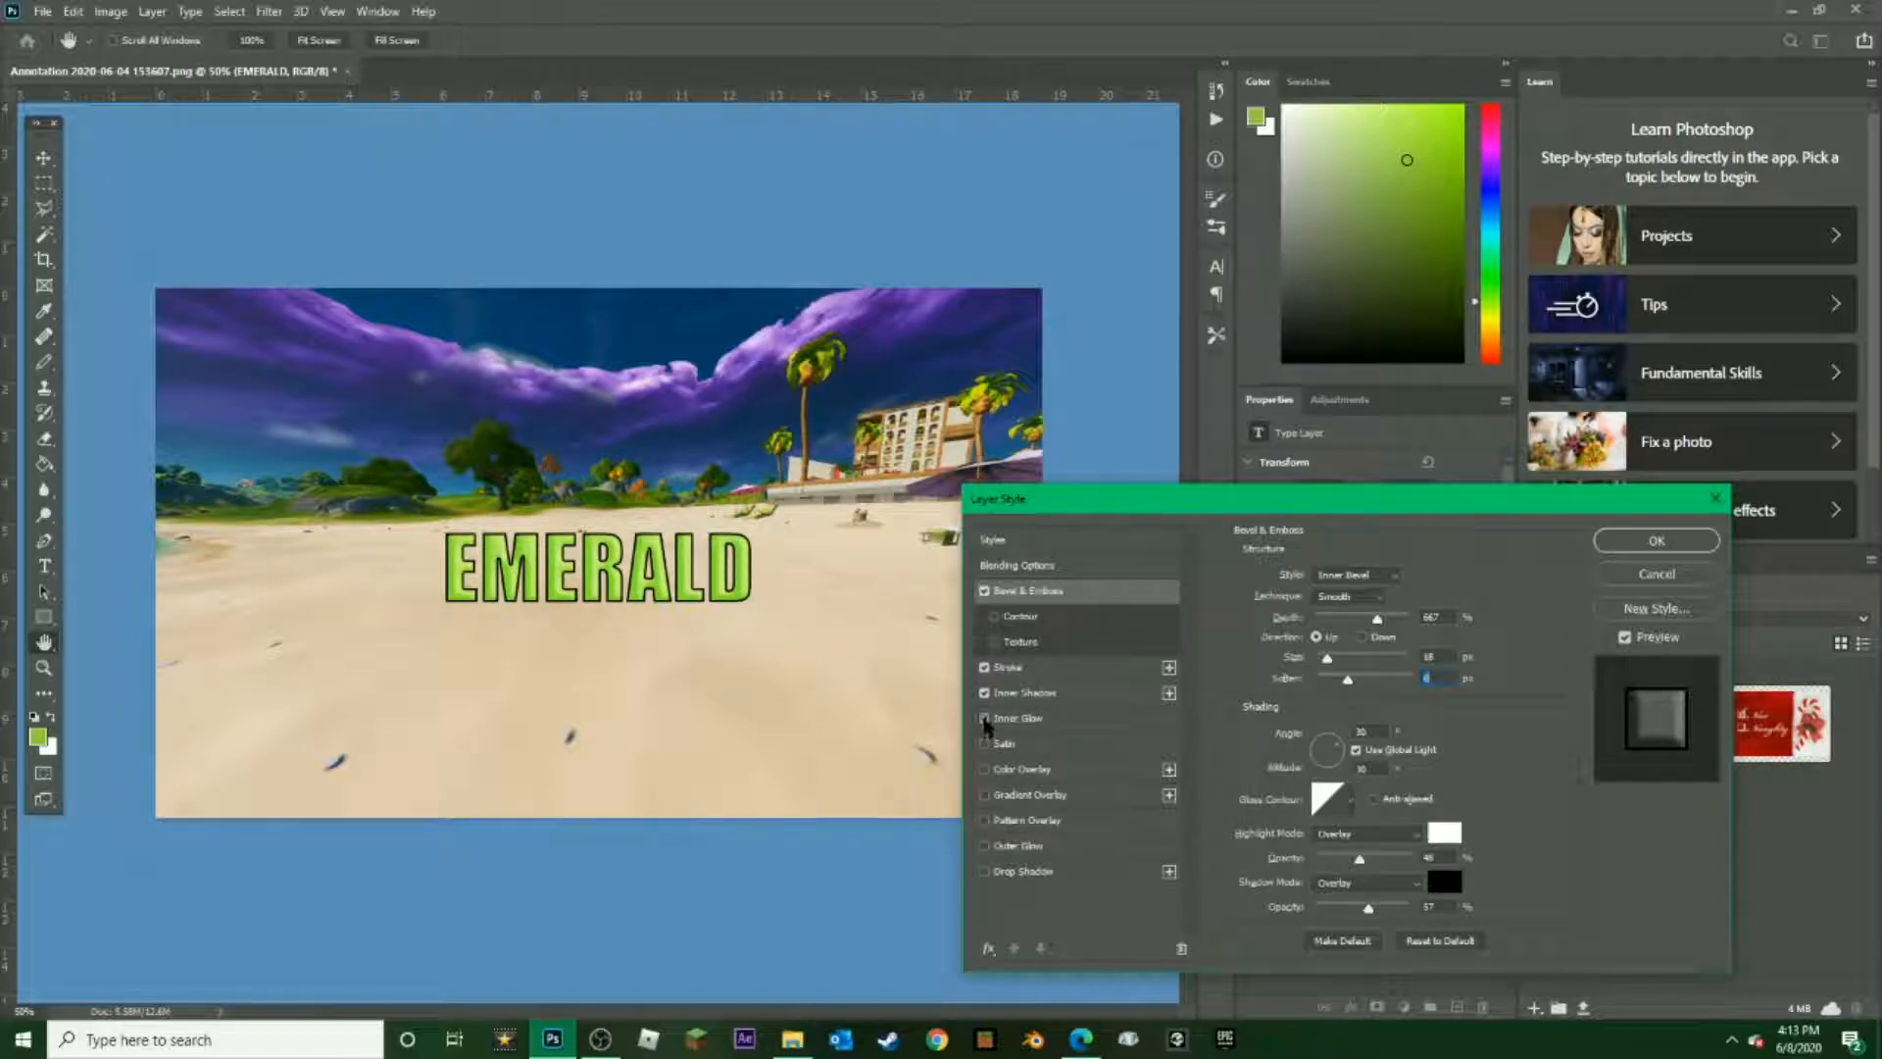
Try the Satin and Color Overlay effects on the EMERALD text, leaving both disabled
click(984, 745)
click(984, 745)
click(984, 745)
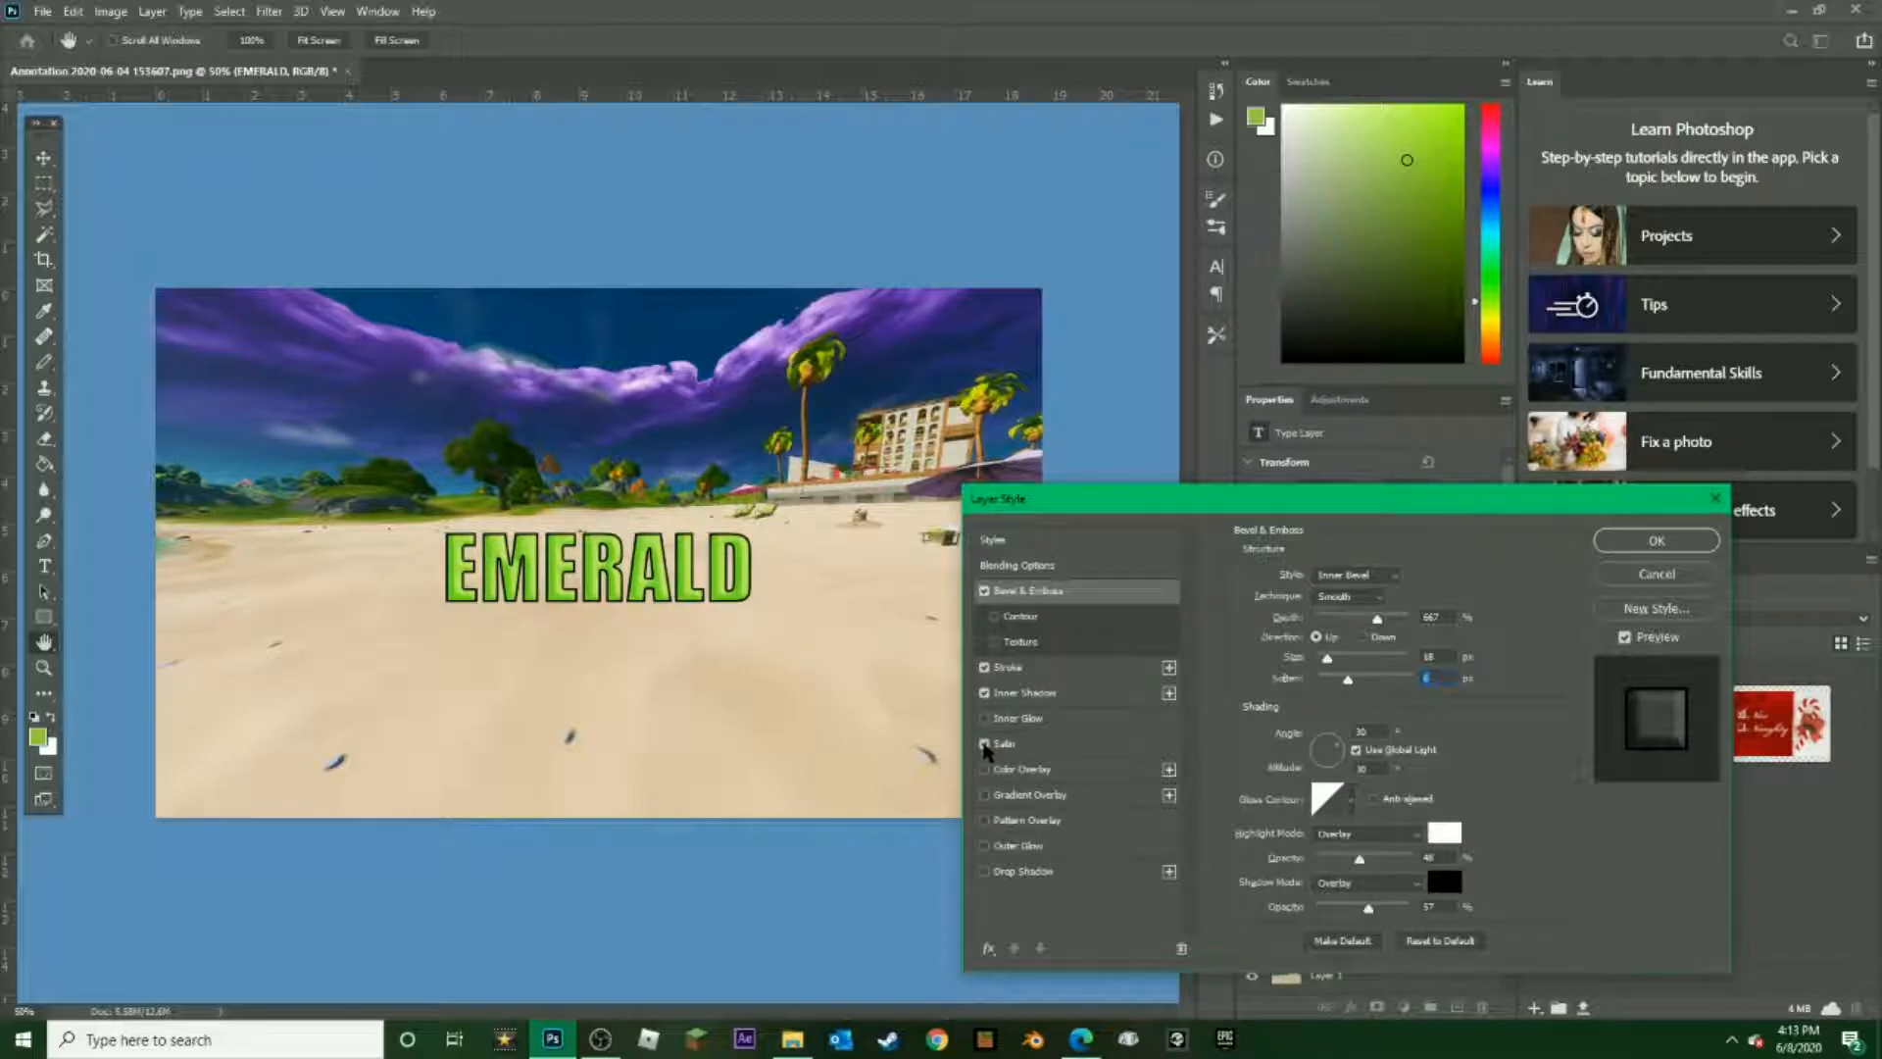
click(984, 744)
click(985, 770)
click(985, 769)
click(984, 771)
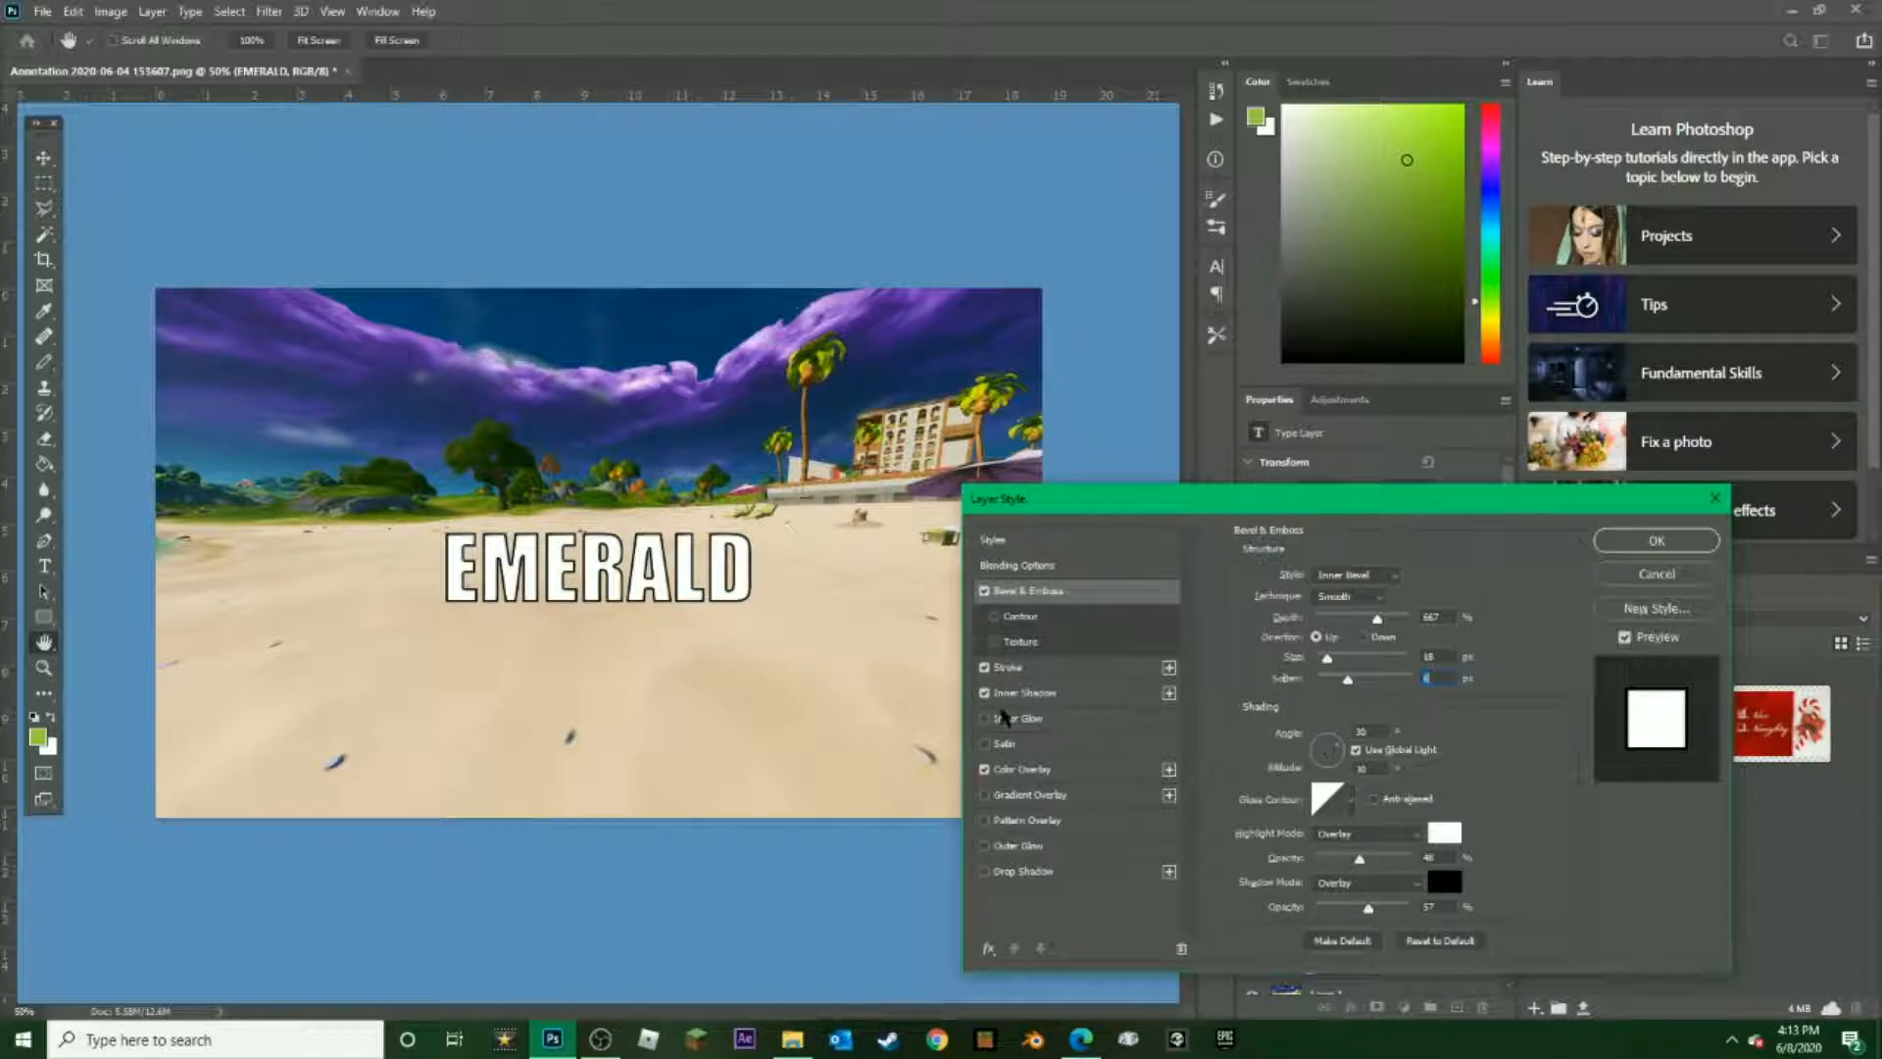
click(986, 770)
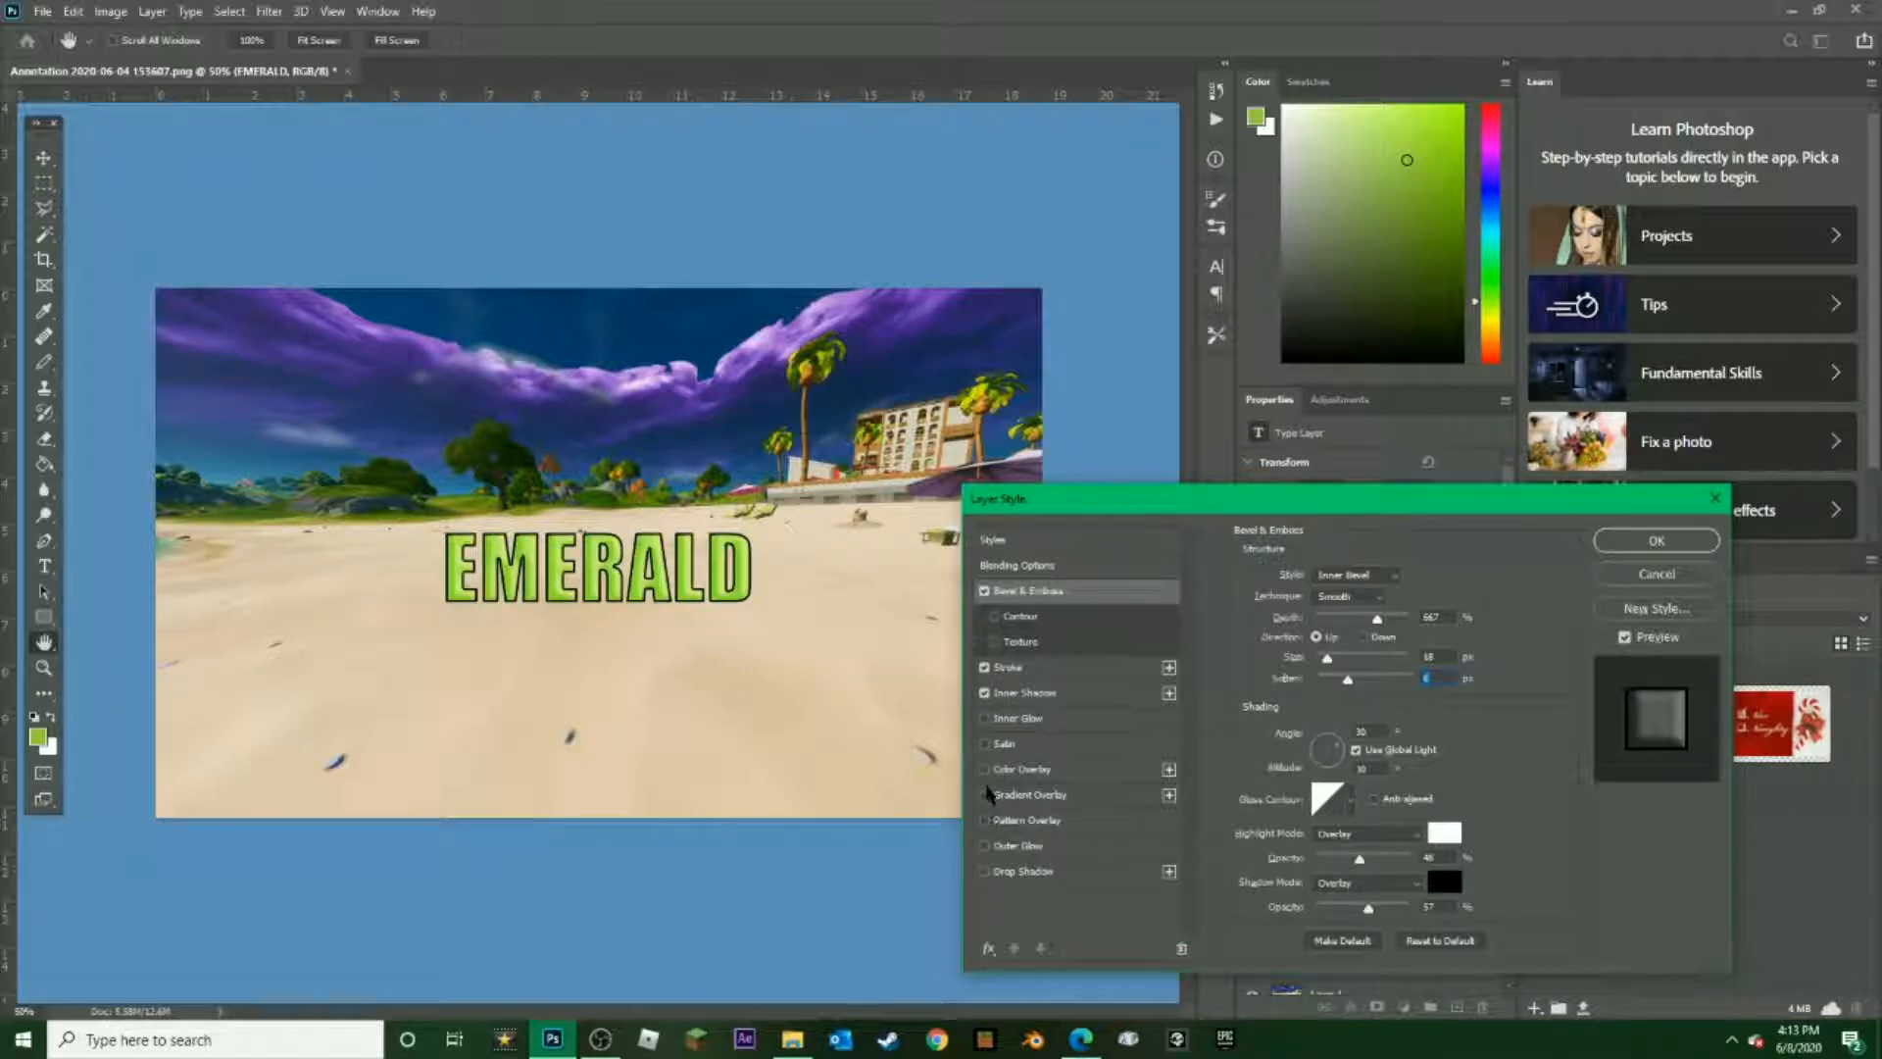
Enable Gradient Overlay on the EMERALD text and try Pattern Overlay, leaving the pattern disabled
click(985, 794)
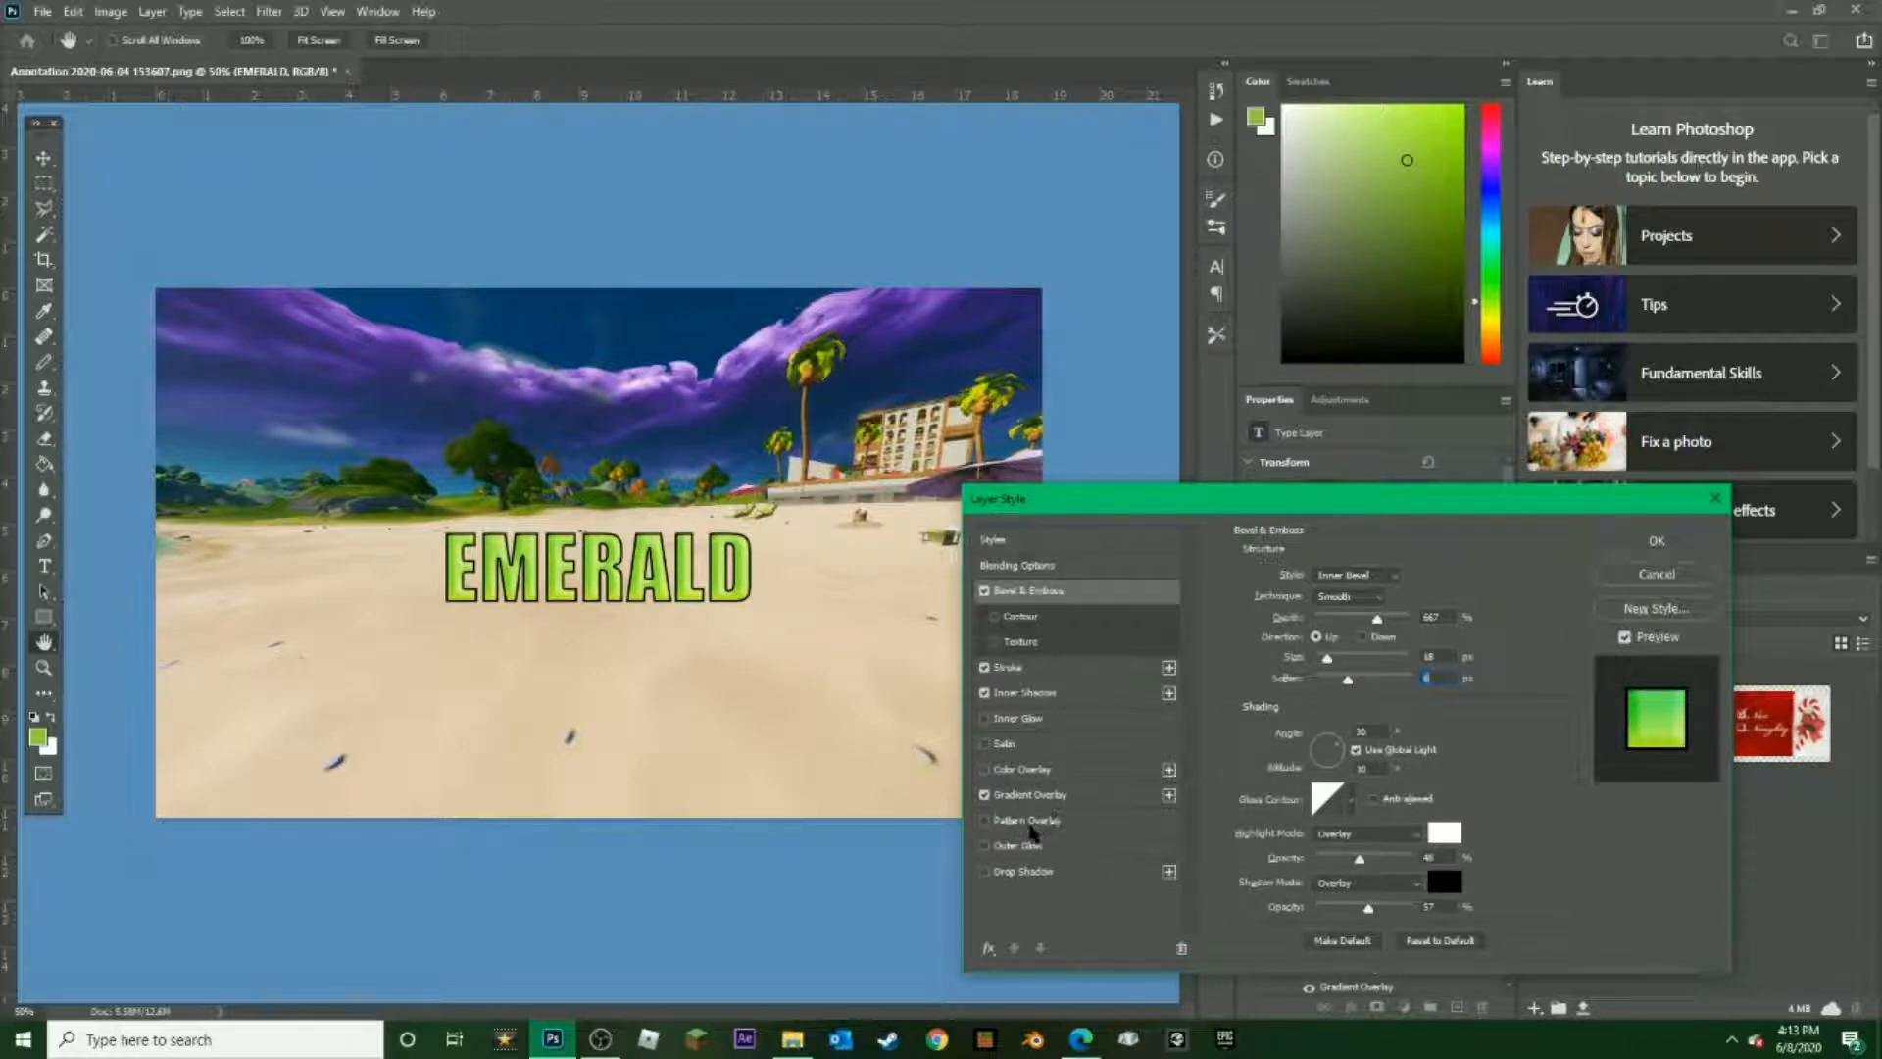
click(1029, 824)
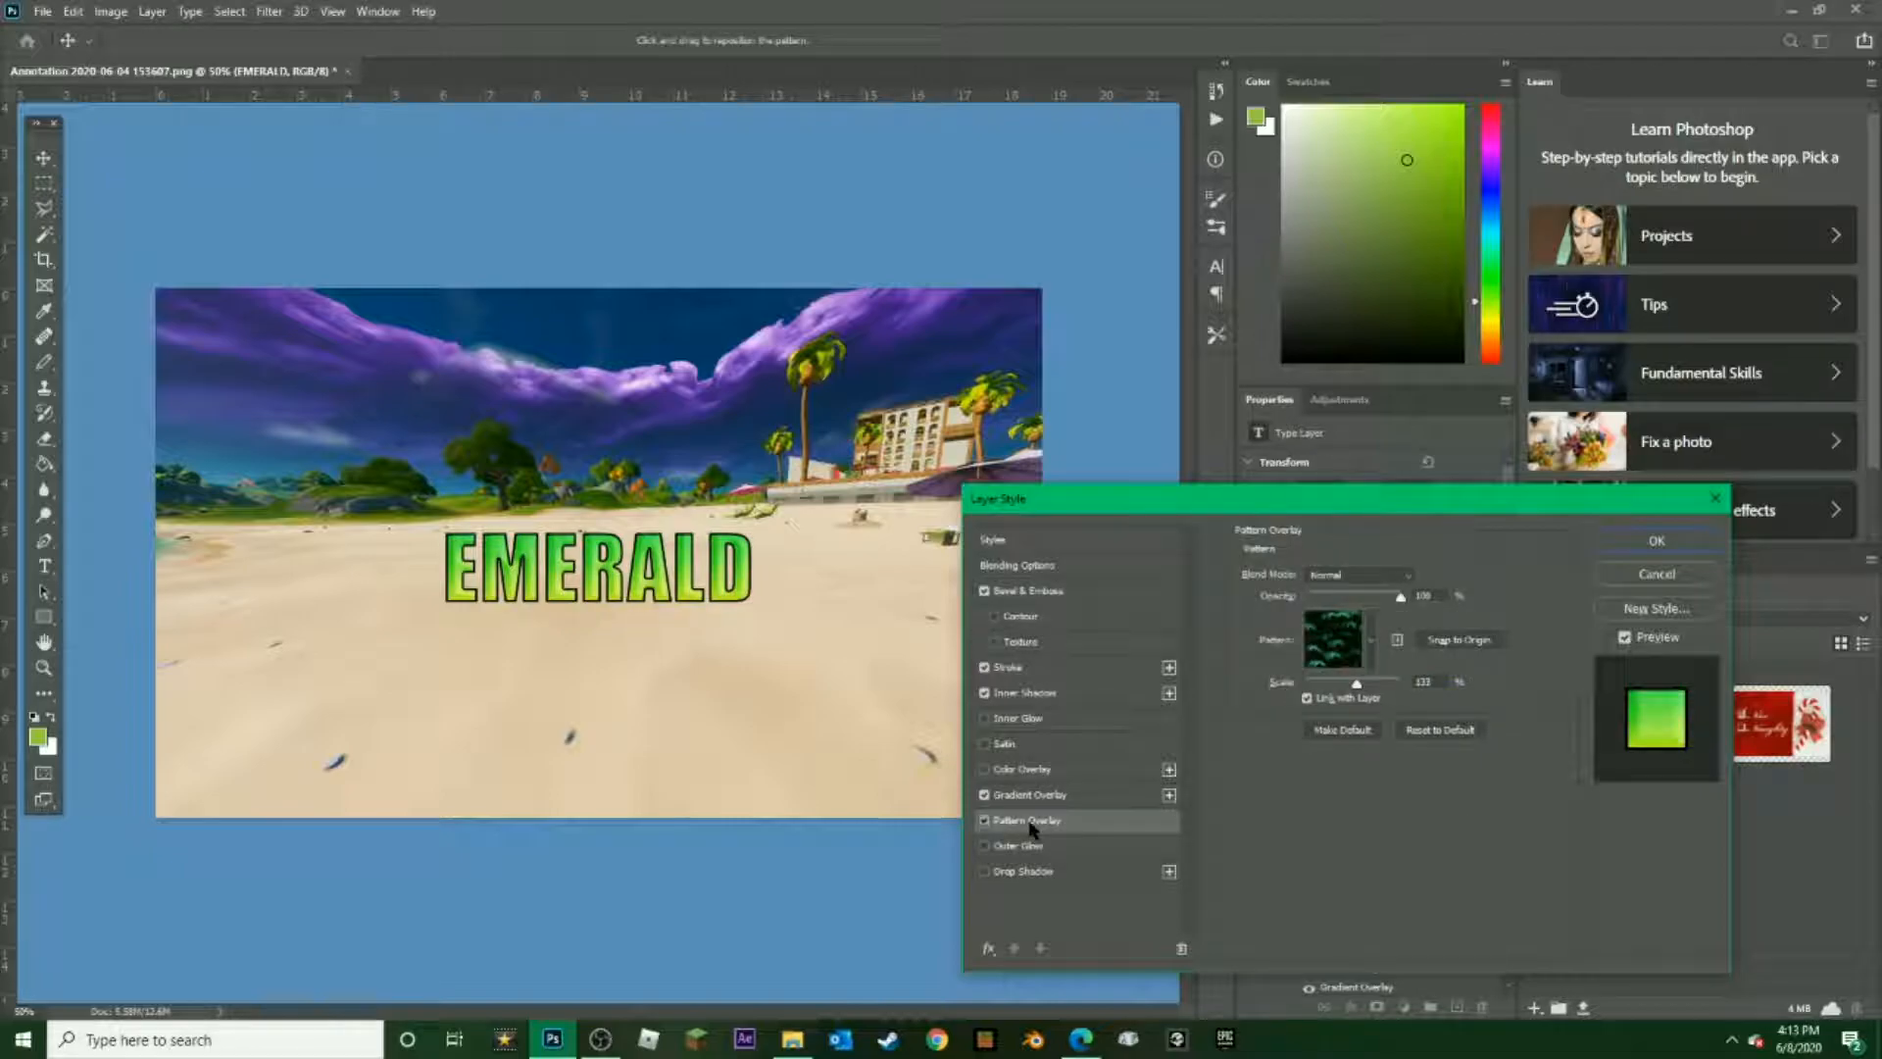
click(984, 821)
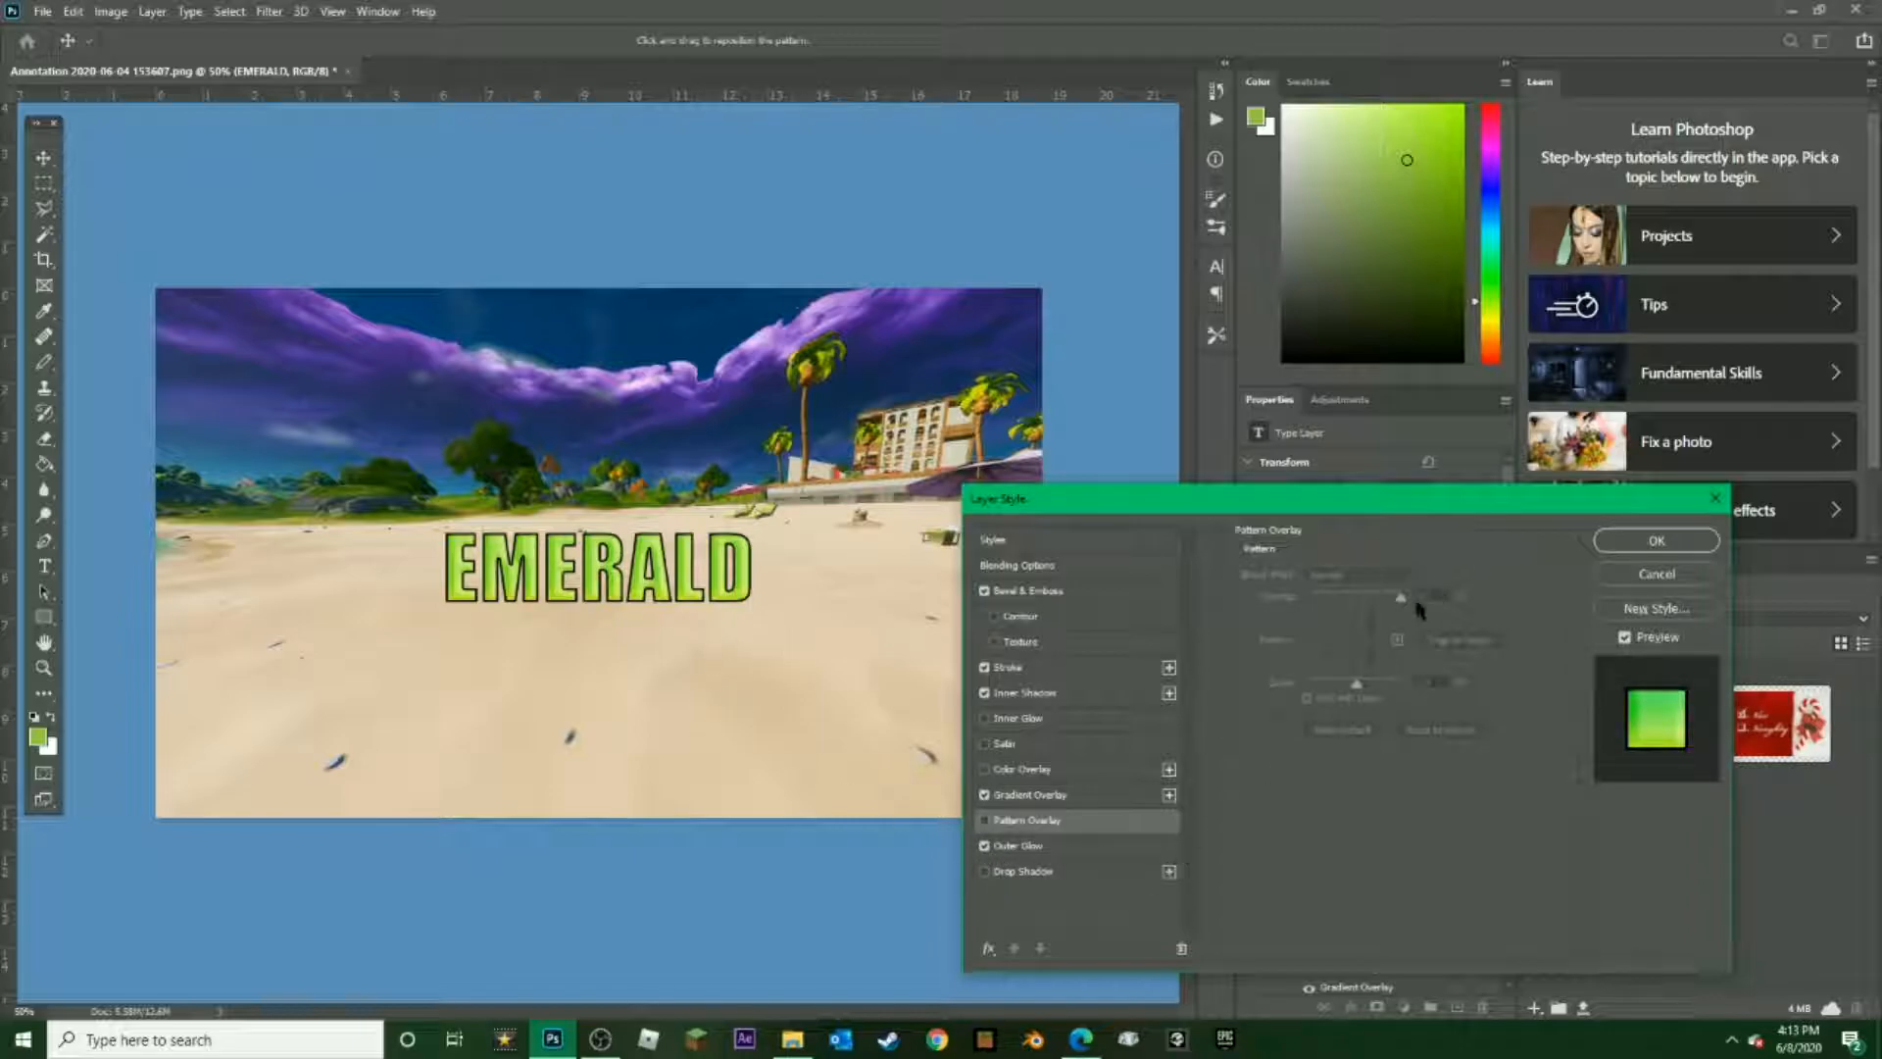
Try an Outer Glow on the text with 100% opacity, 30% spread and a size of about 6 px
click(1061, 848)
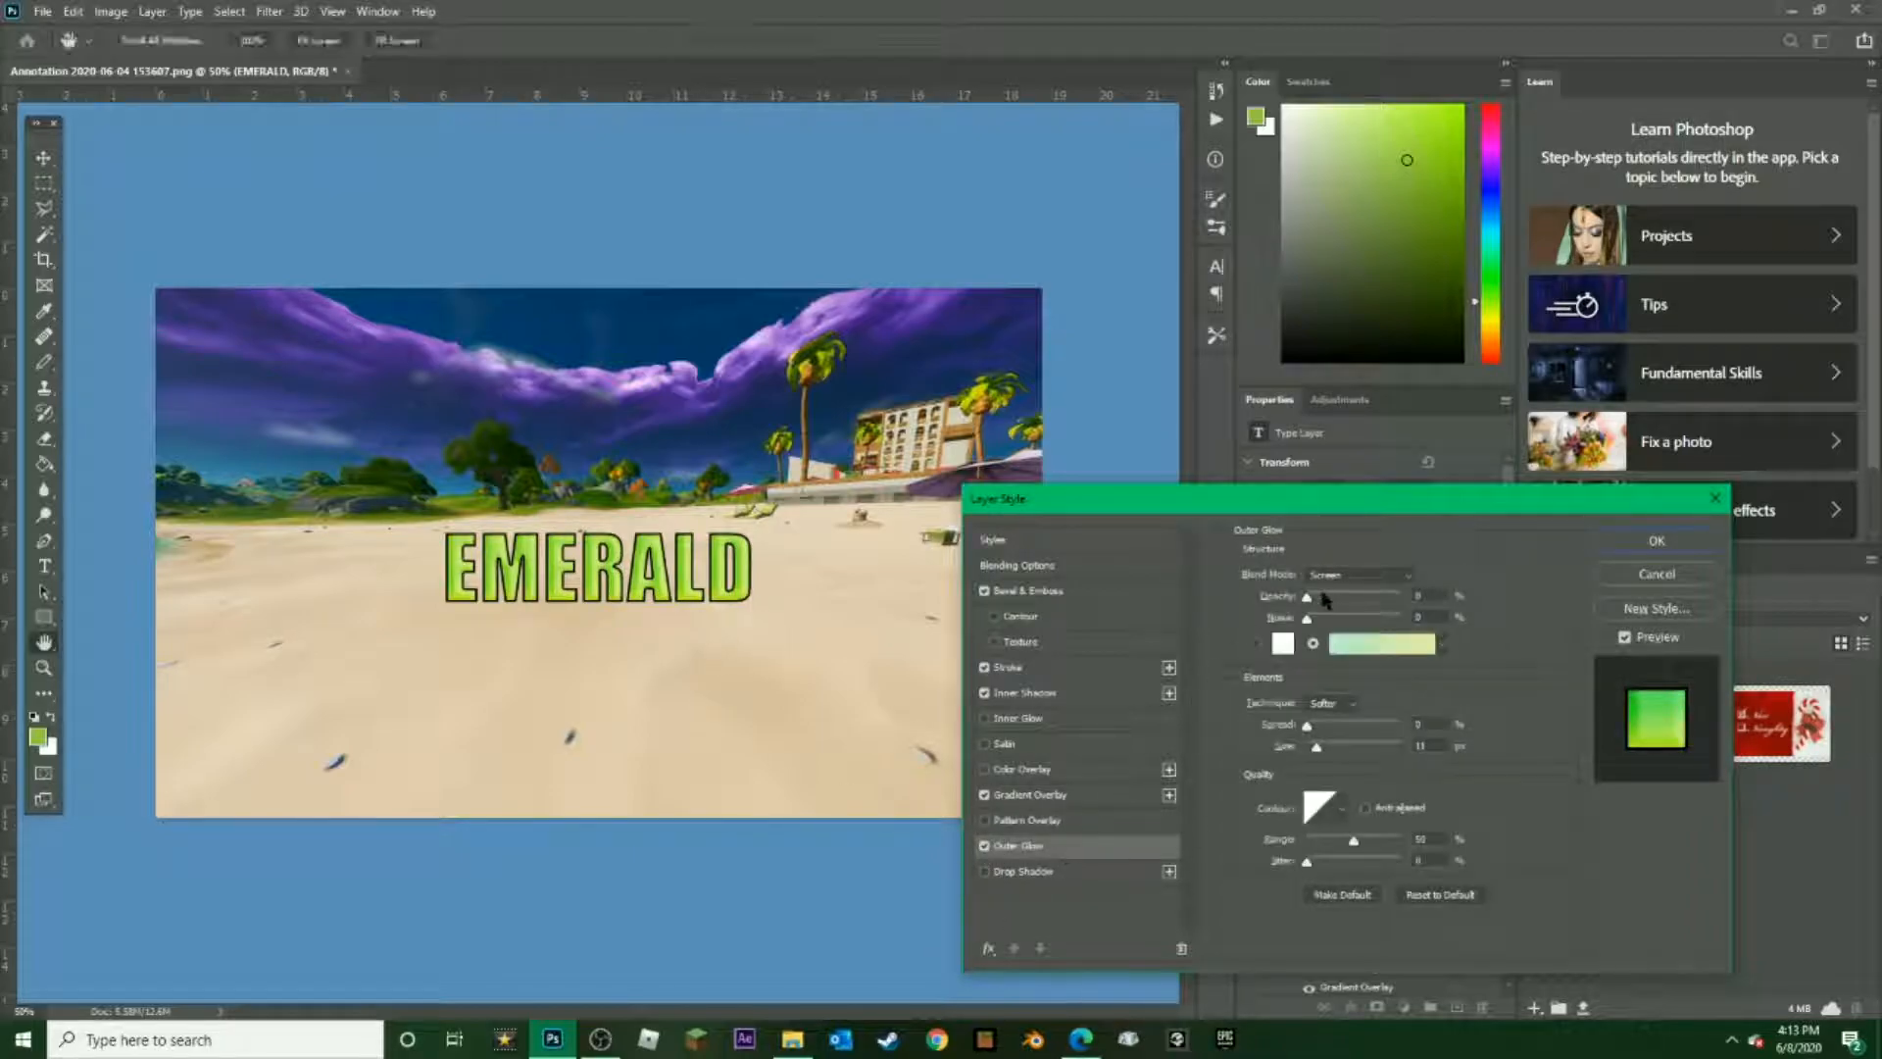
drag(1307, 596, 1510, 579)
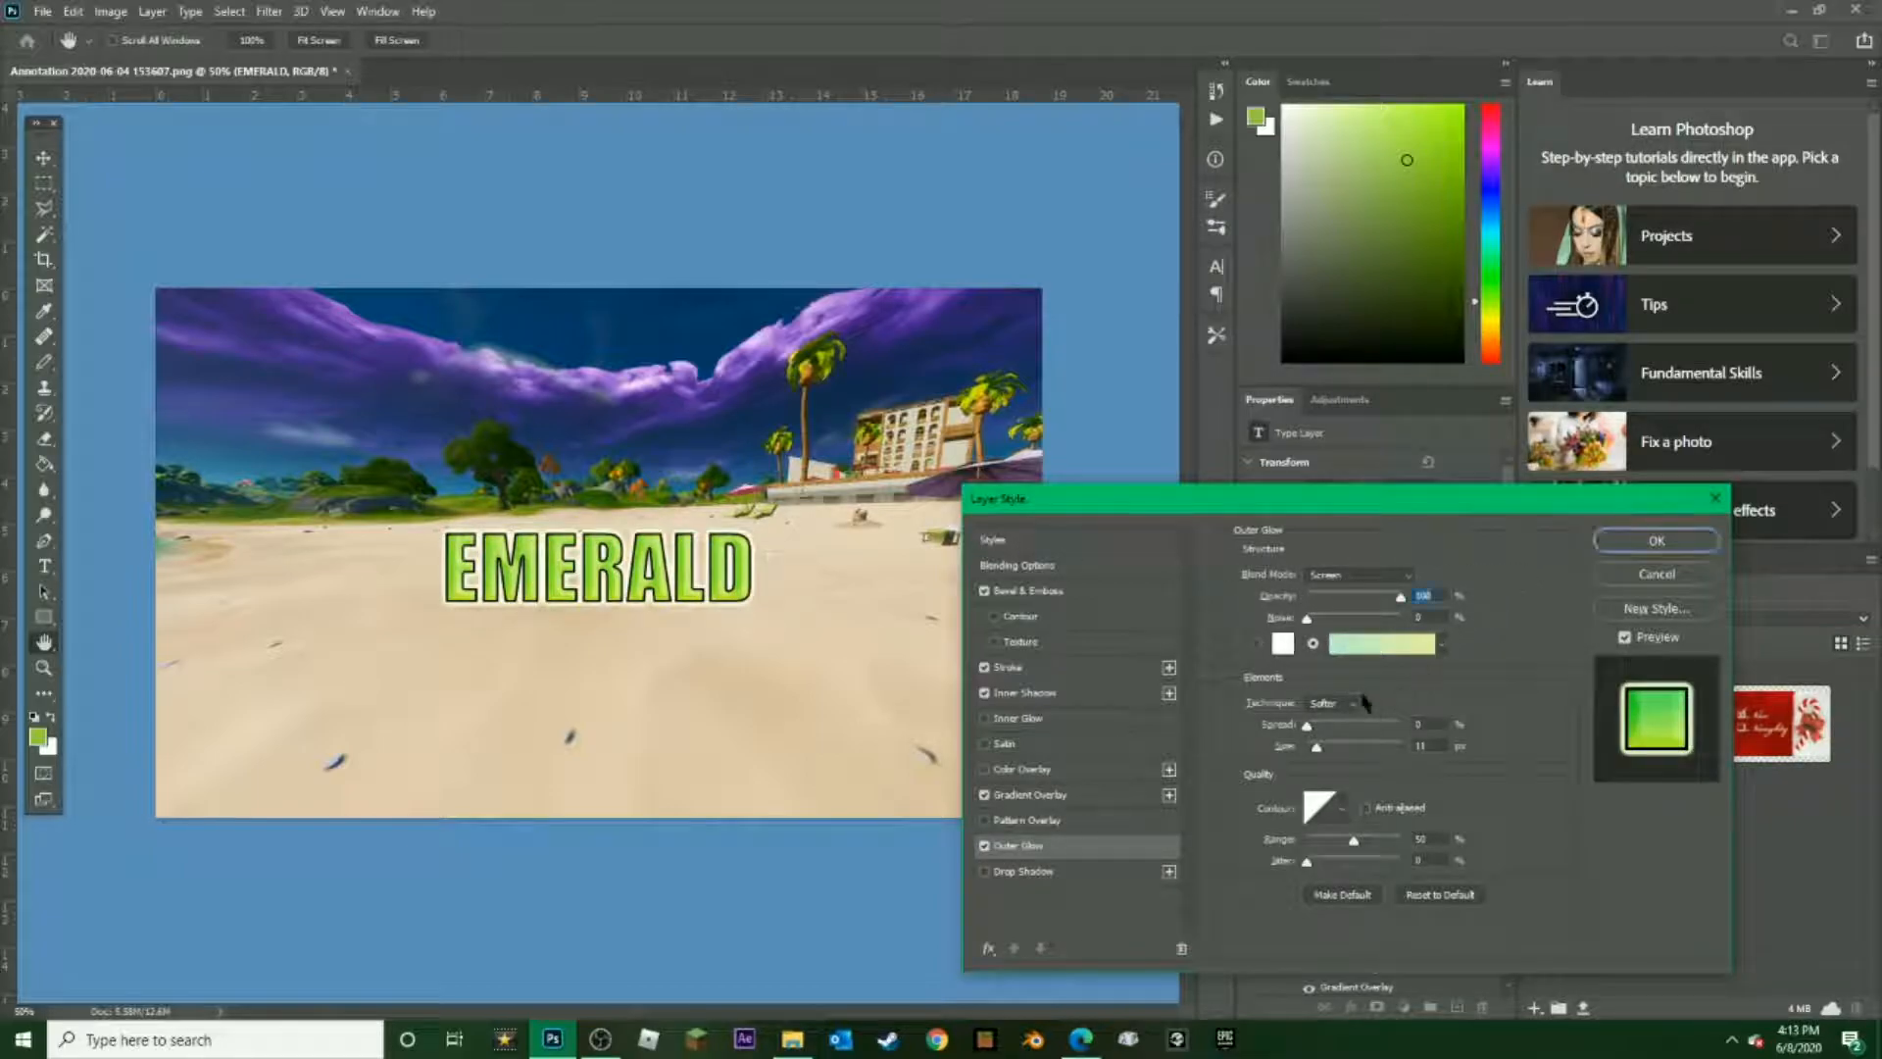
drag(1307, 618, 1267, 663)
drag(1307, 729, 1470, 757)
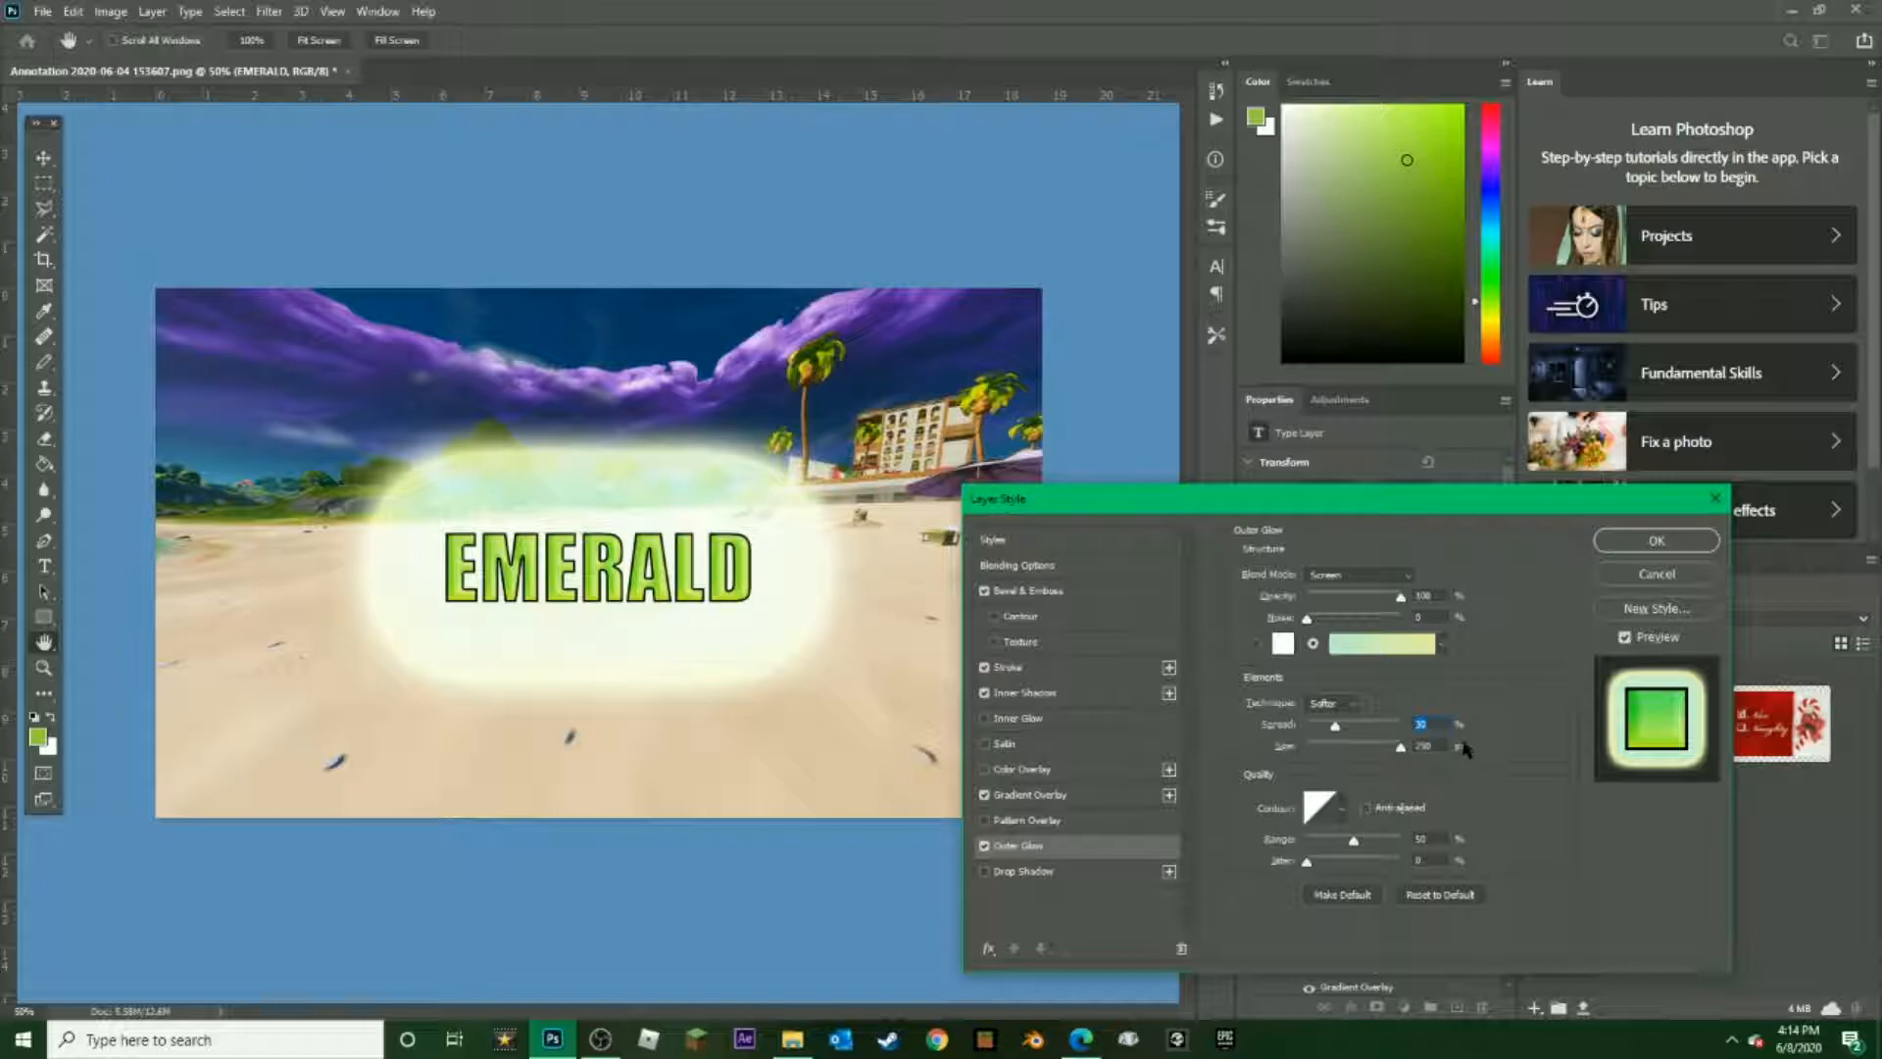
drag(1353, 753, 1316, 745)
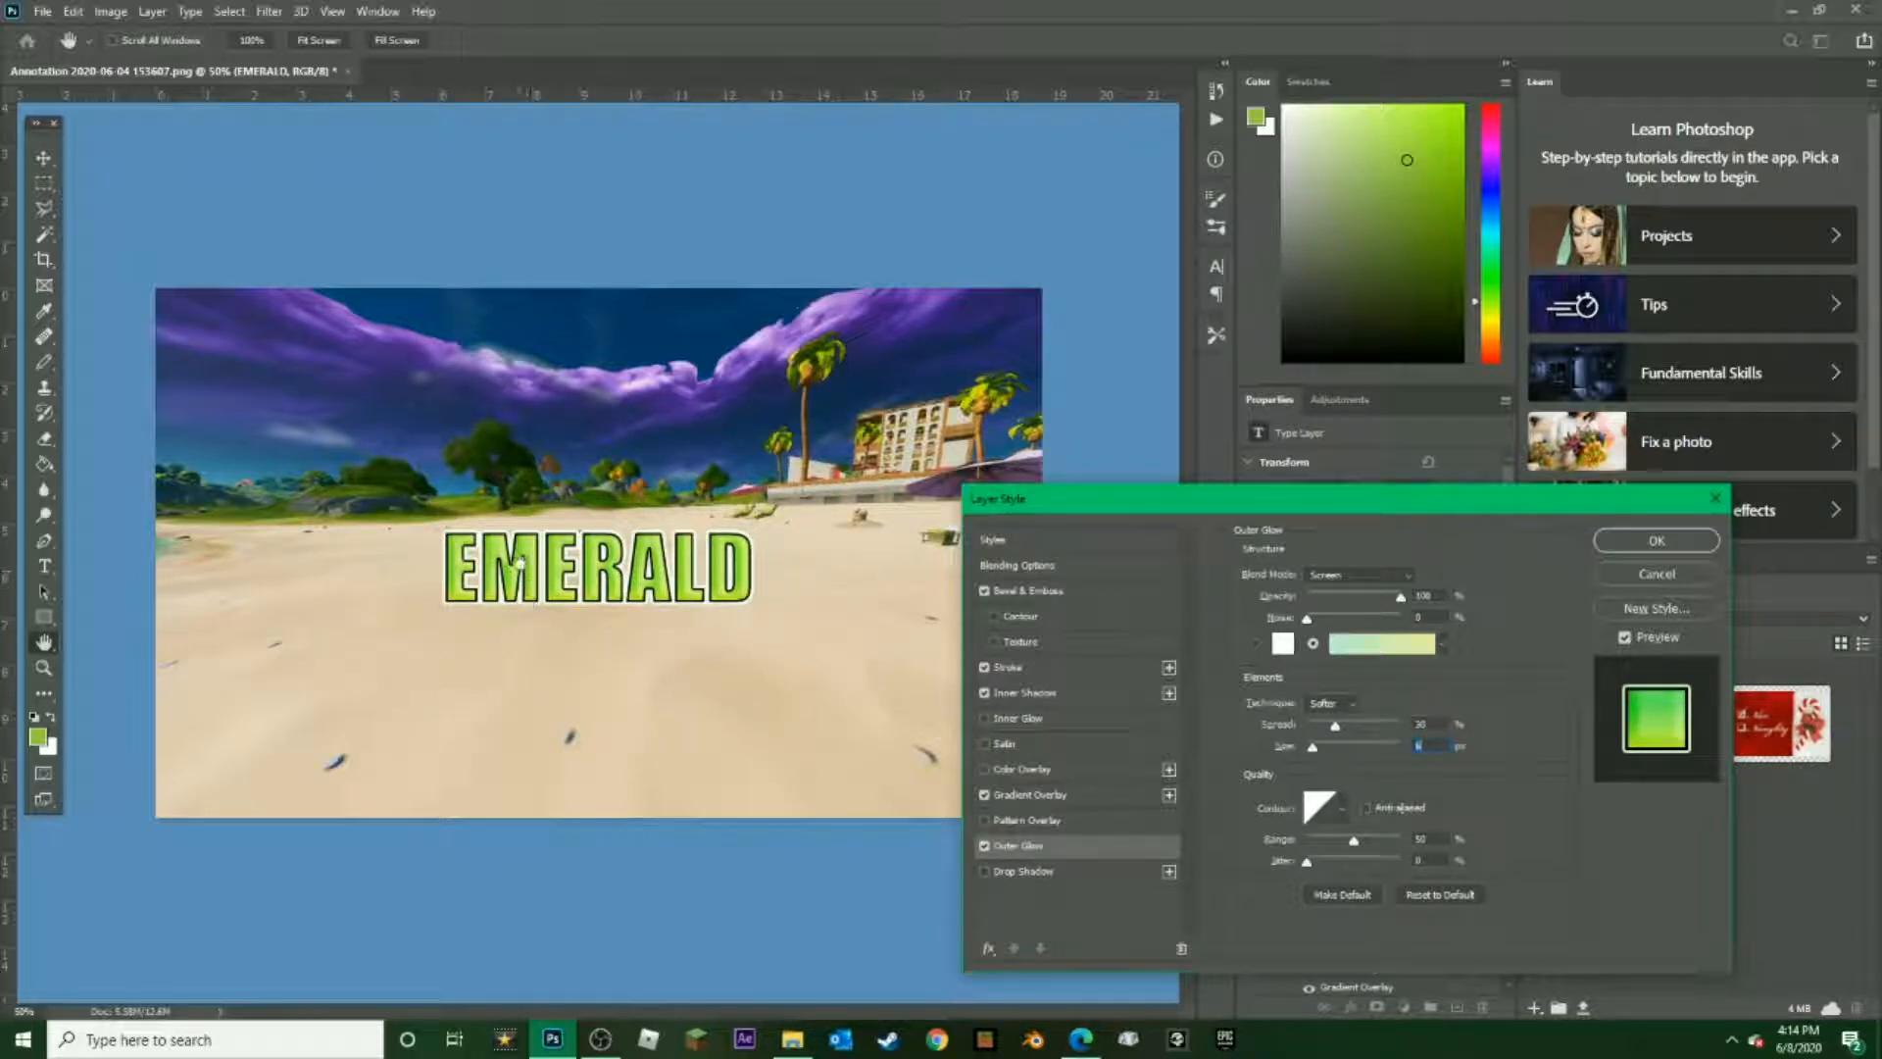
Add a Drop Shadow at 100% opacity with a distance of about 5 px, and disable Outer Glow
click(985, 872)
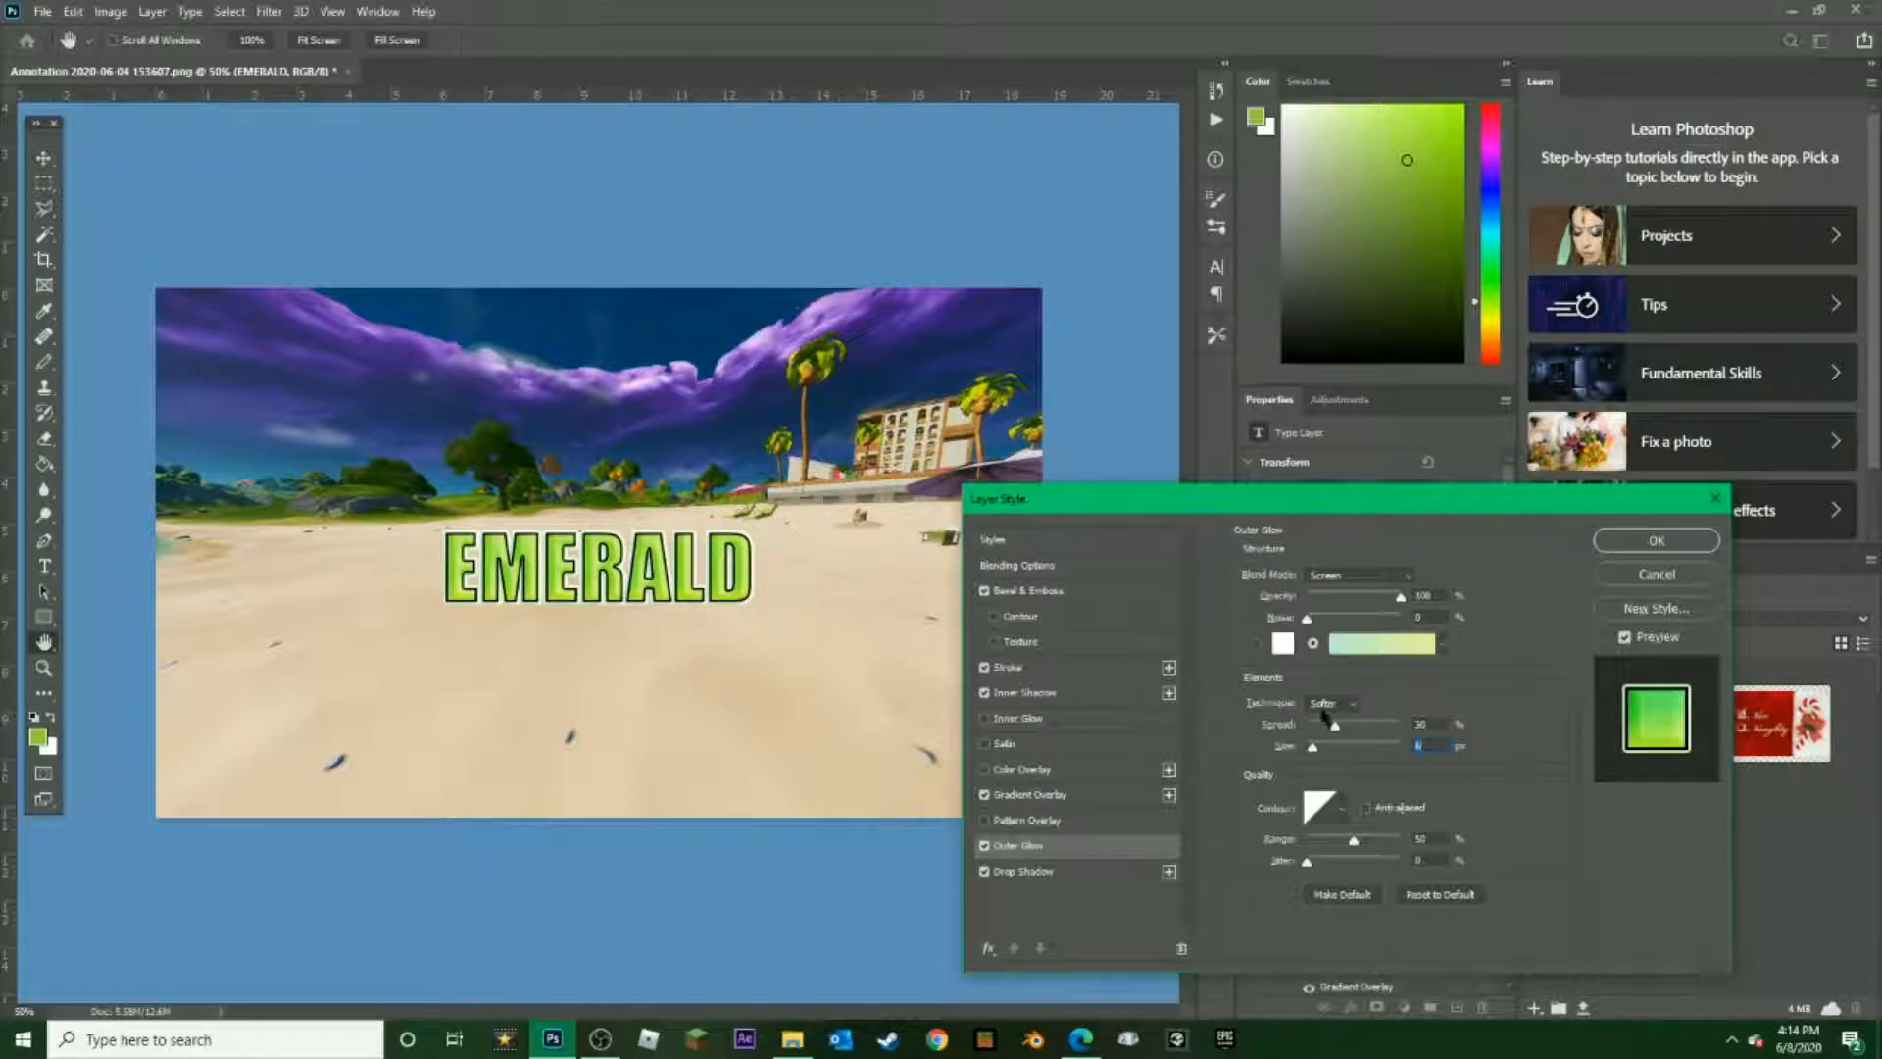
click(1028, 872)
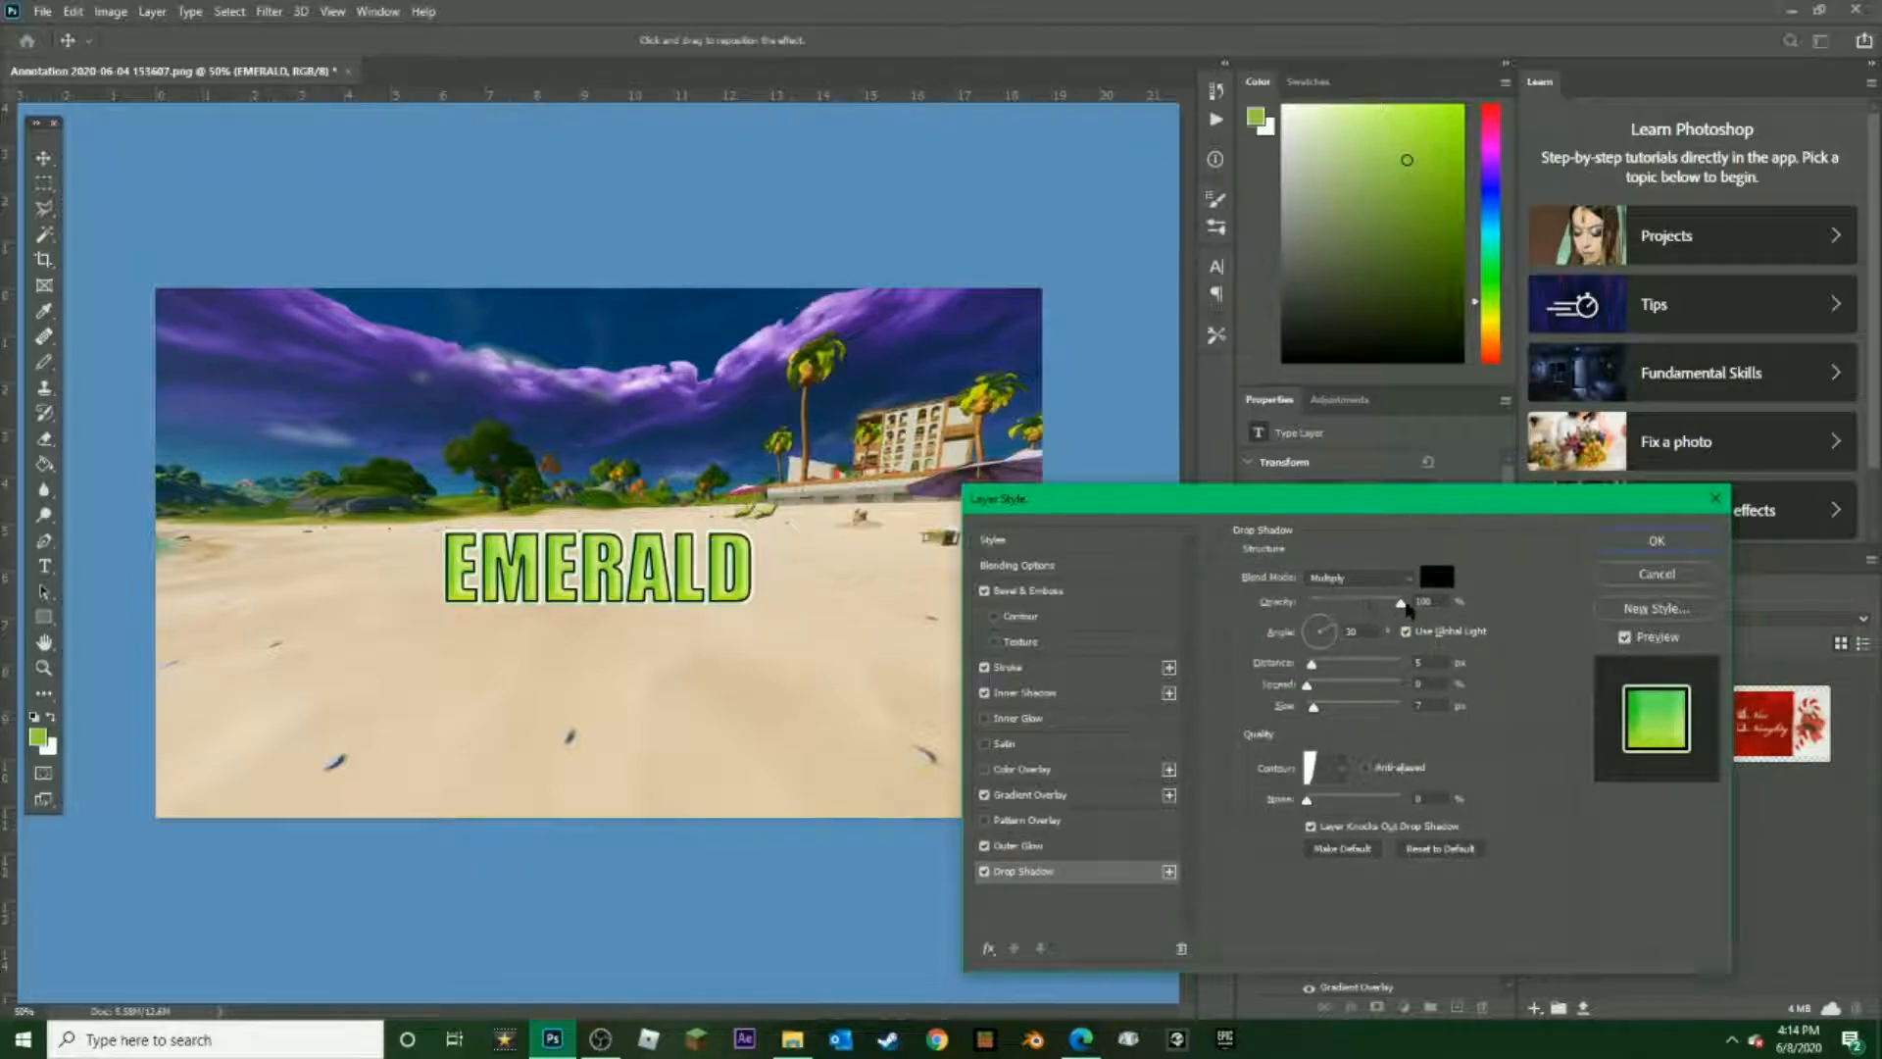
drag(1312, 670, 1318, 668)
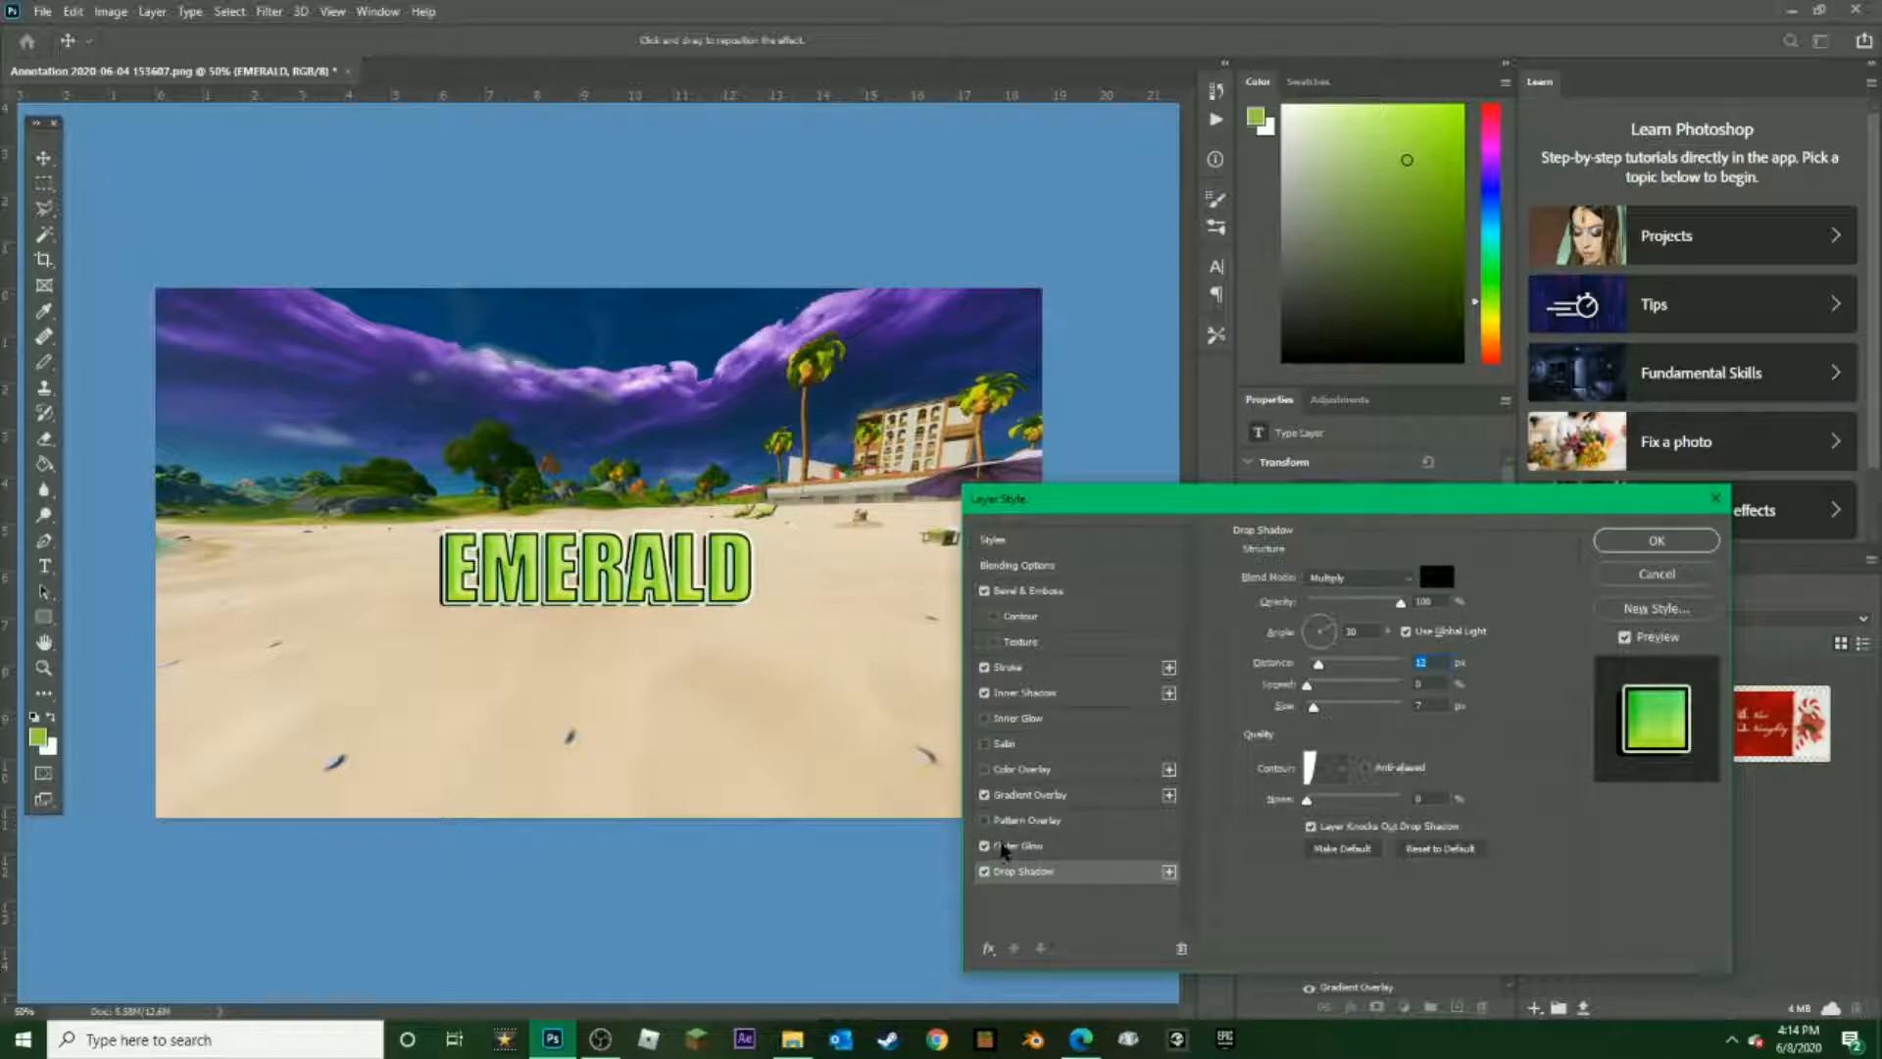
click(984, 846)
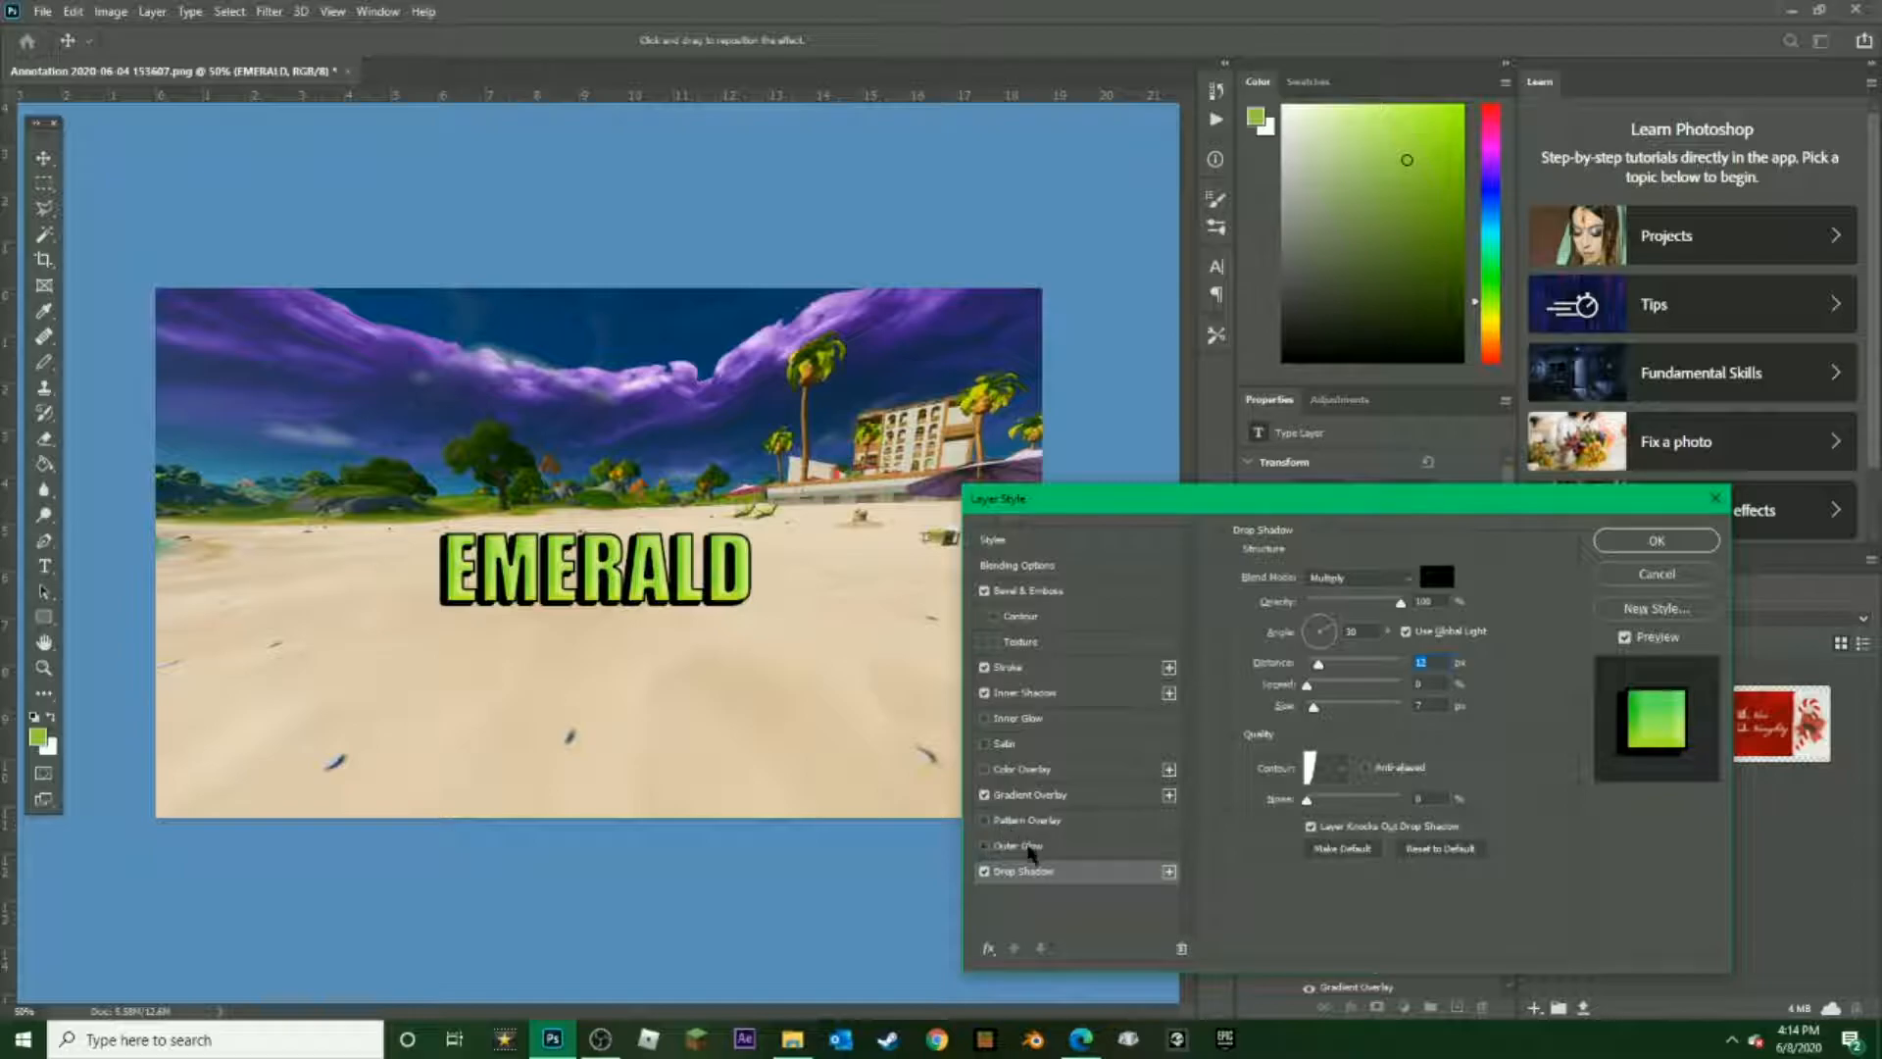
mouse_move(1401, 603)
mouse_down()
mouse_move(1380, 604)
mouse_move(1407, 604)
mouse_up()
drag(1320, 665, 1313, 665)
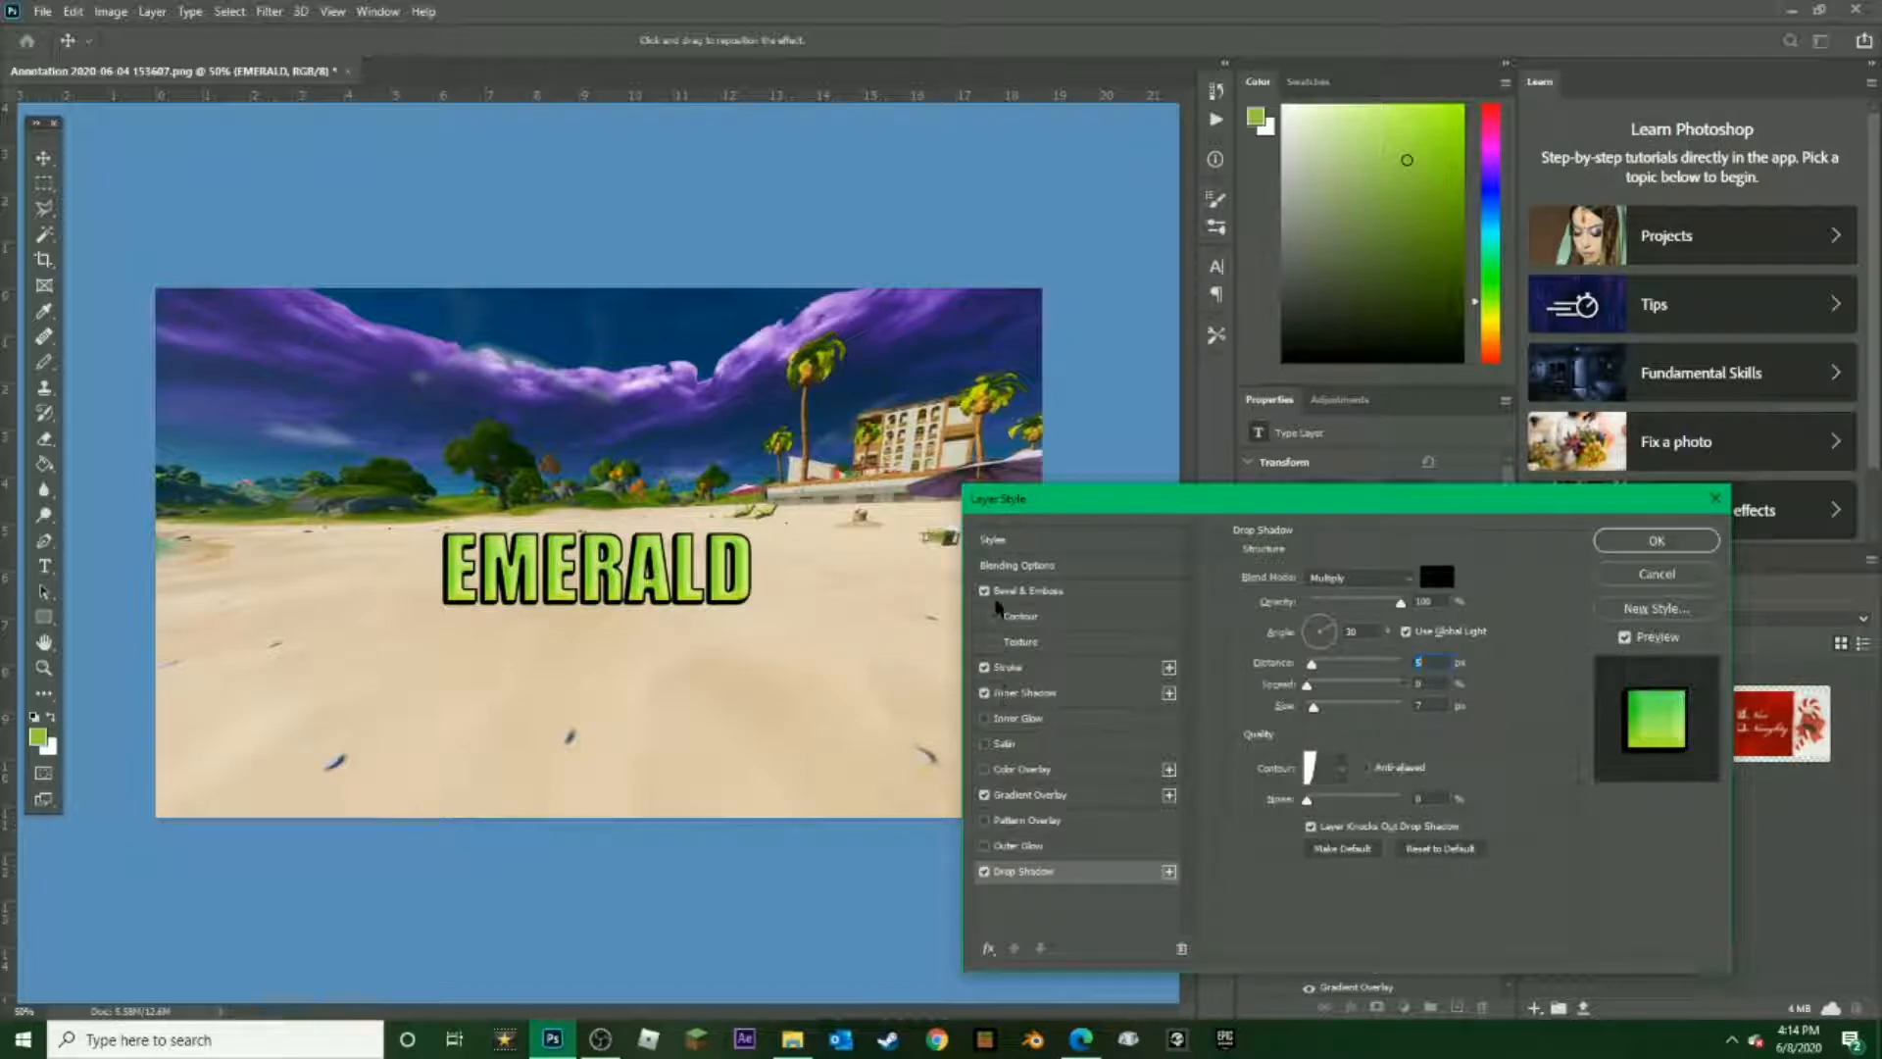
Set the Bevel & Emboss Depth to 1000% and fine-tune its Size and Soften values
click(1002, 600)
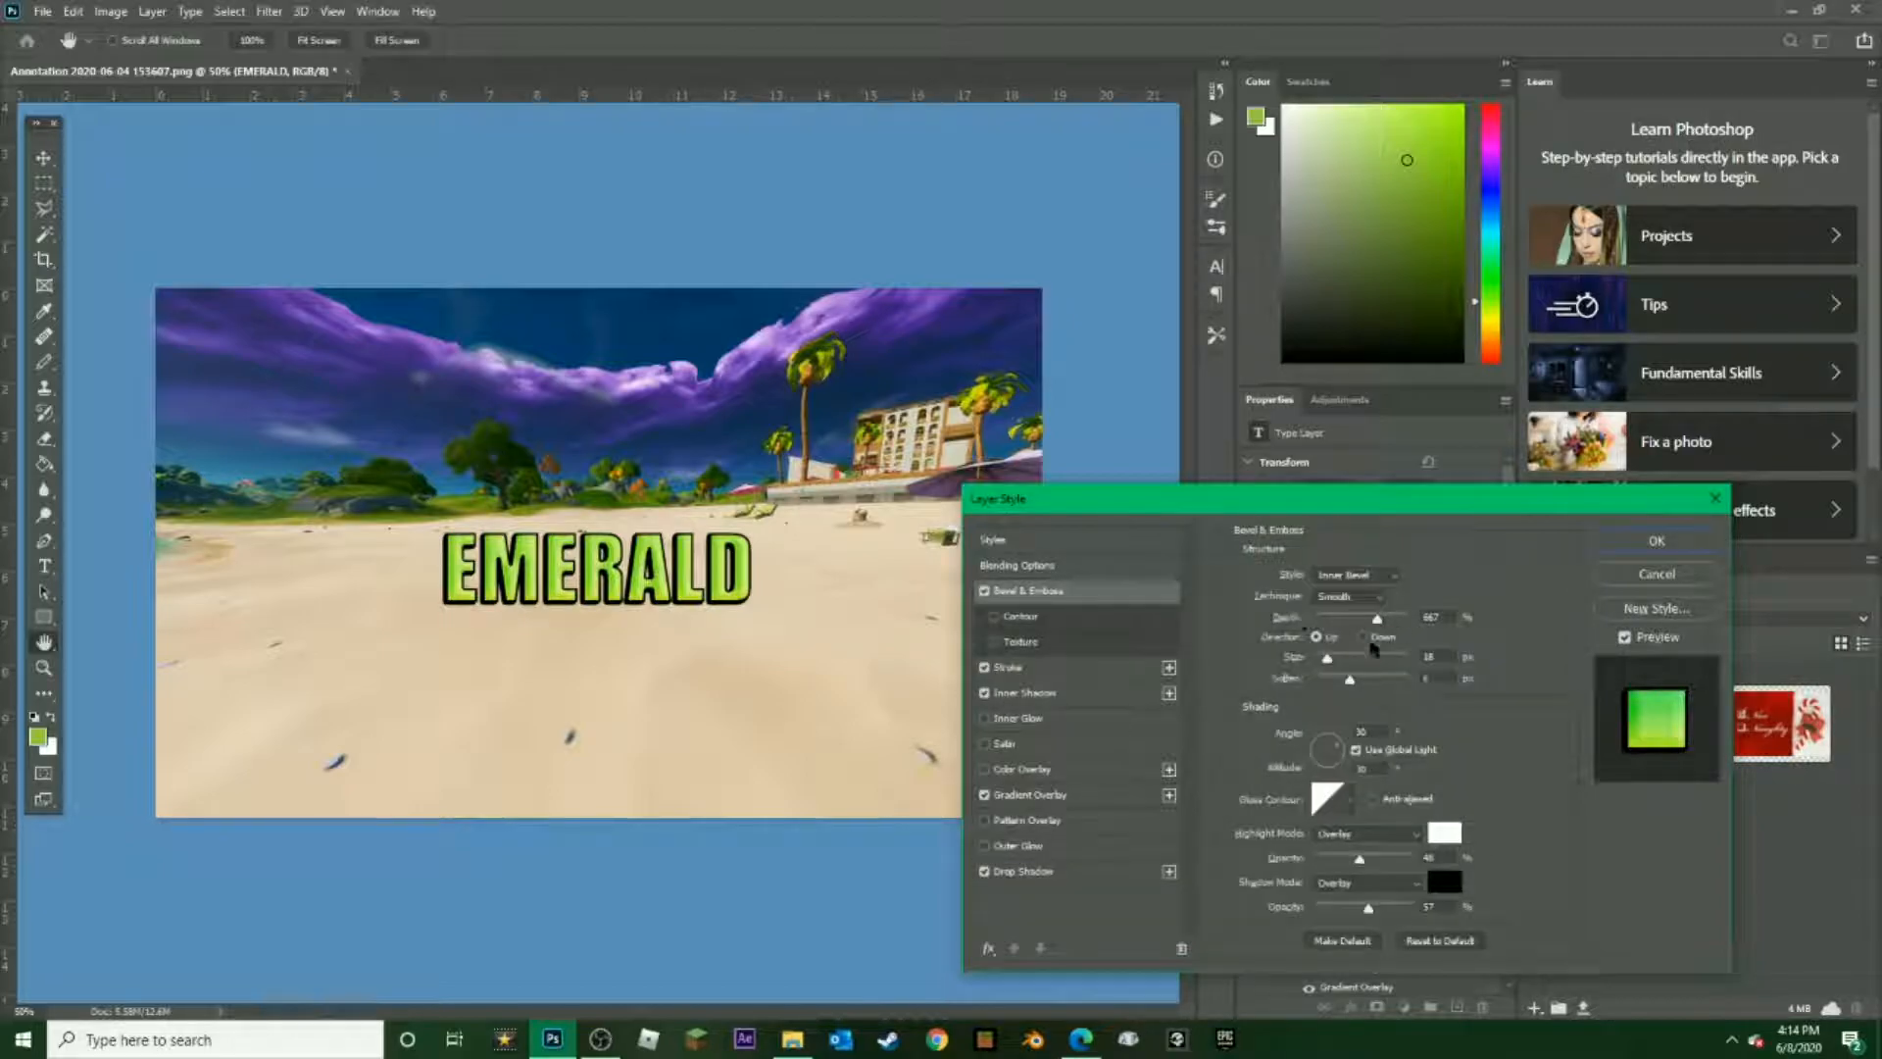
drag(1377, 621, 1498, 626)
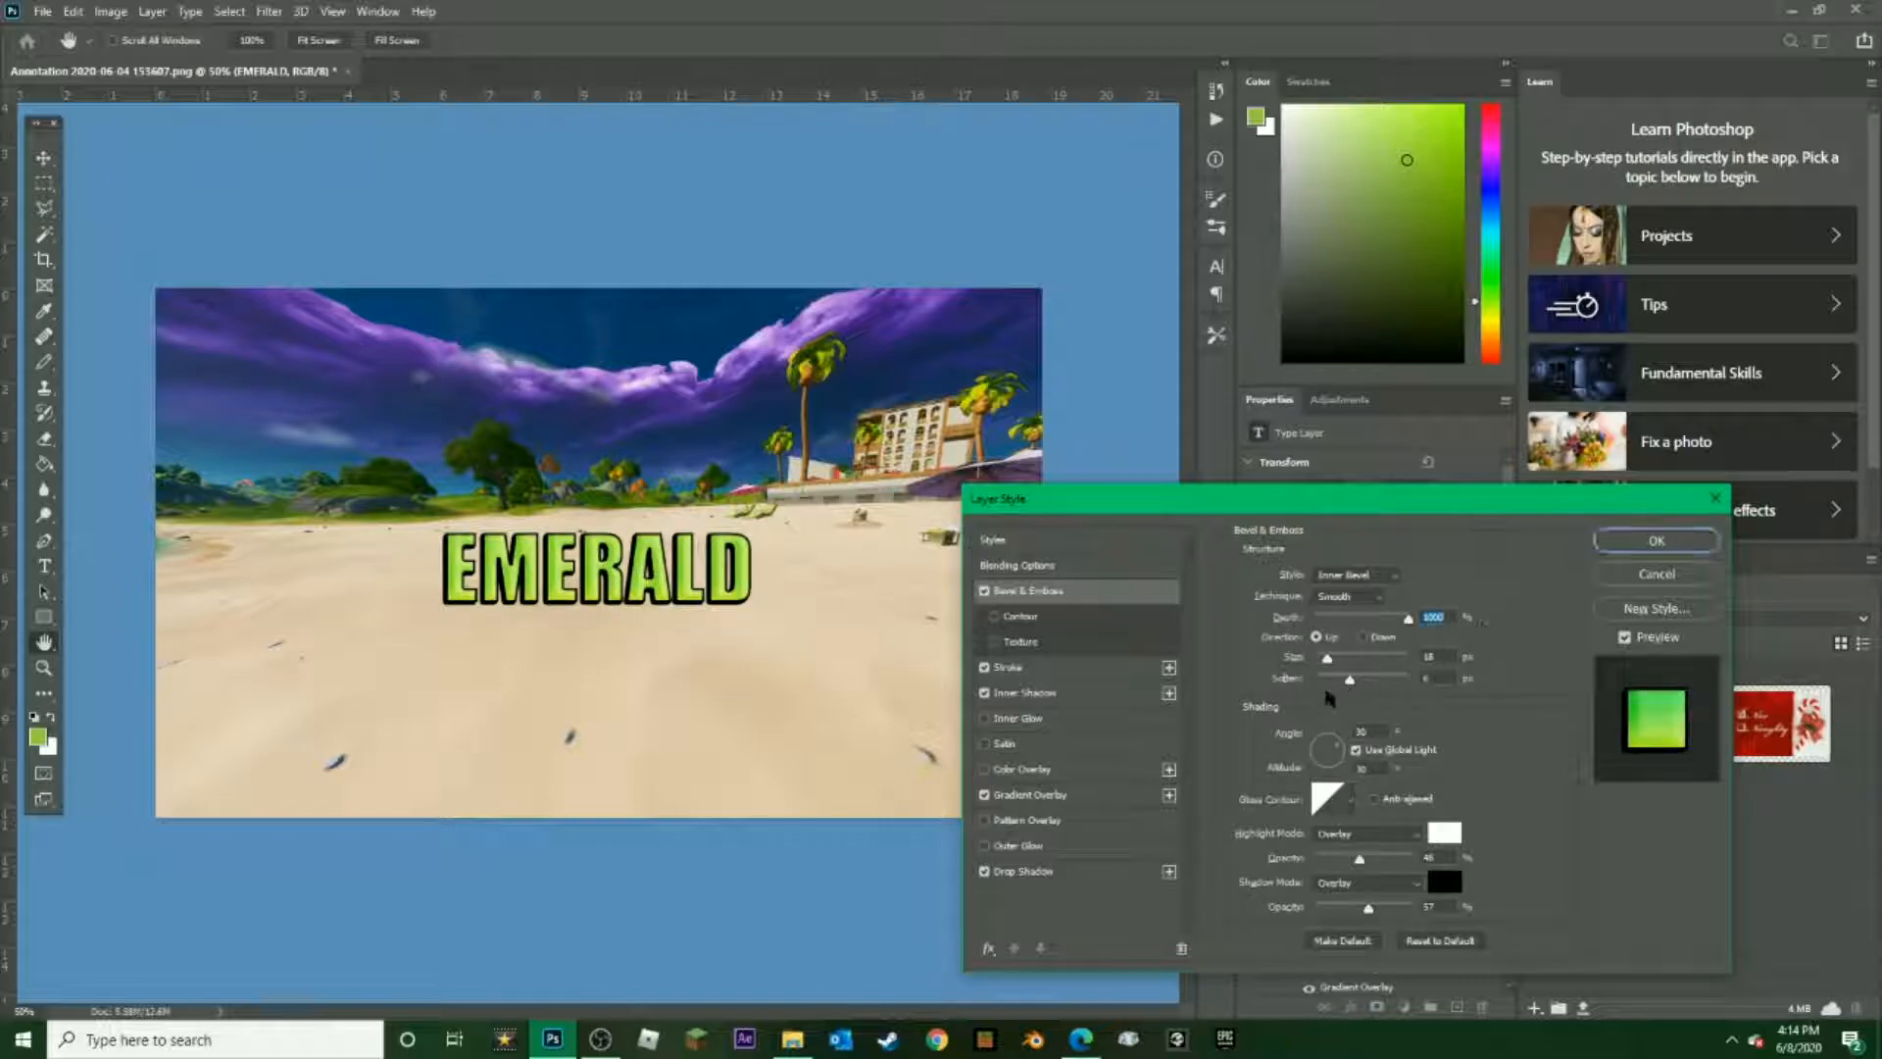
mouse_move(1327, 657)
mouse_down()
mouse_move(1345, 661)
mouse_move(1316, 687)
mouse_up()
drag(1315, 680, 1334, 688)
Try the Texture option on the bevel and view the available pattern groups, leaving Texture disabled
click(1014, 648)
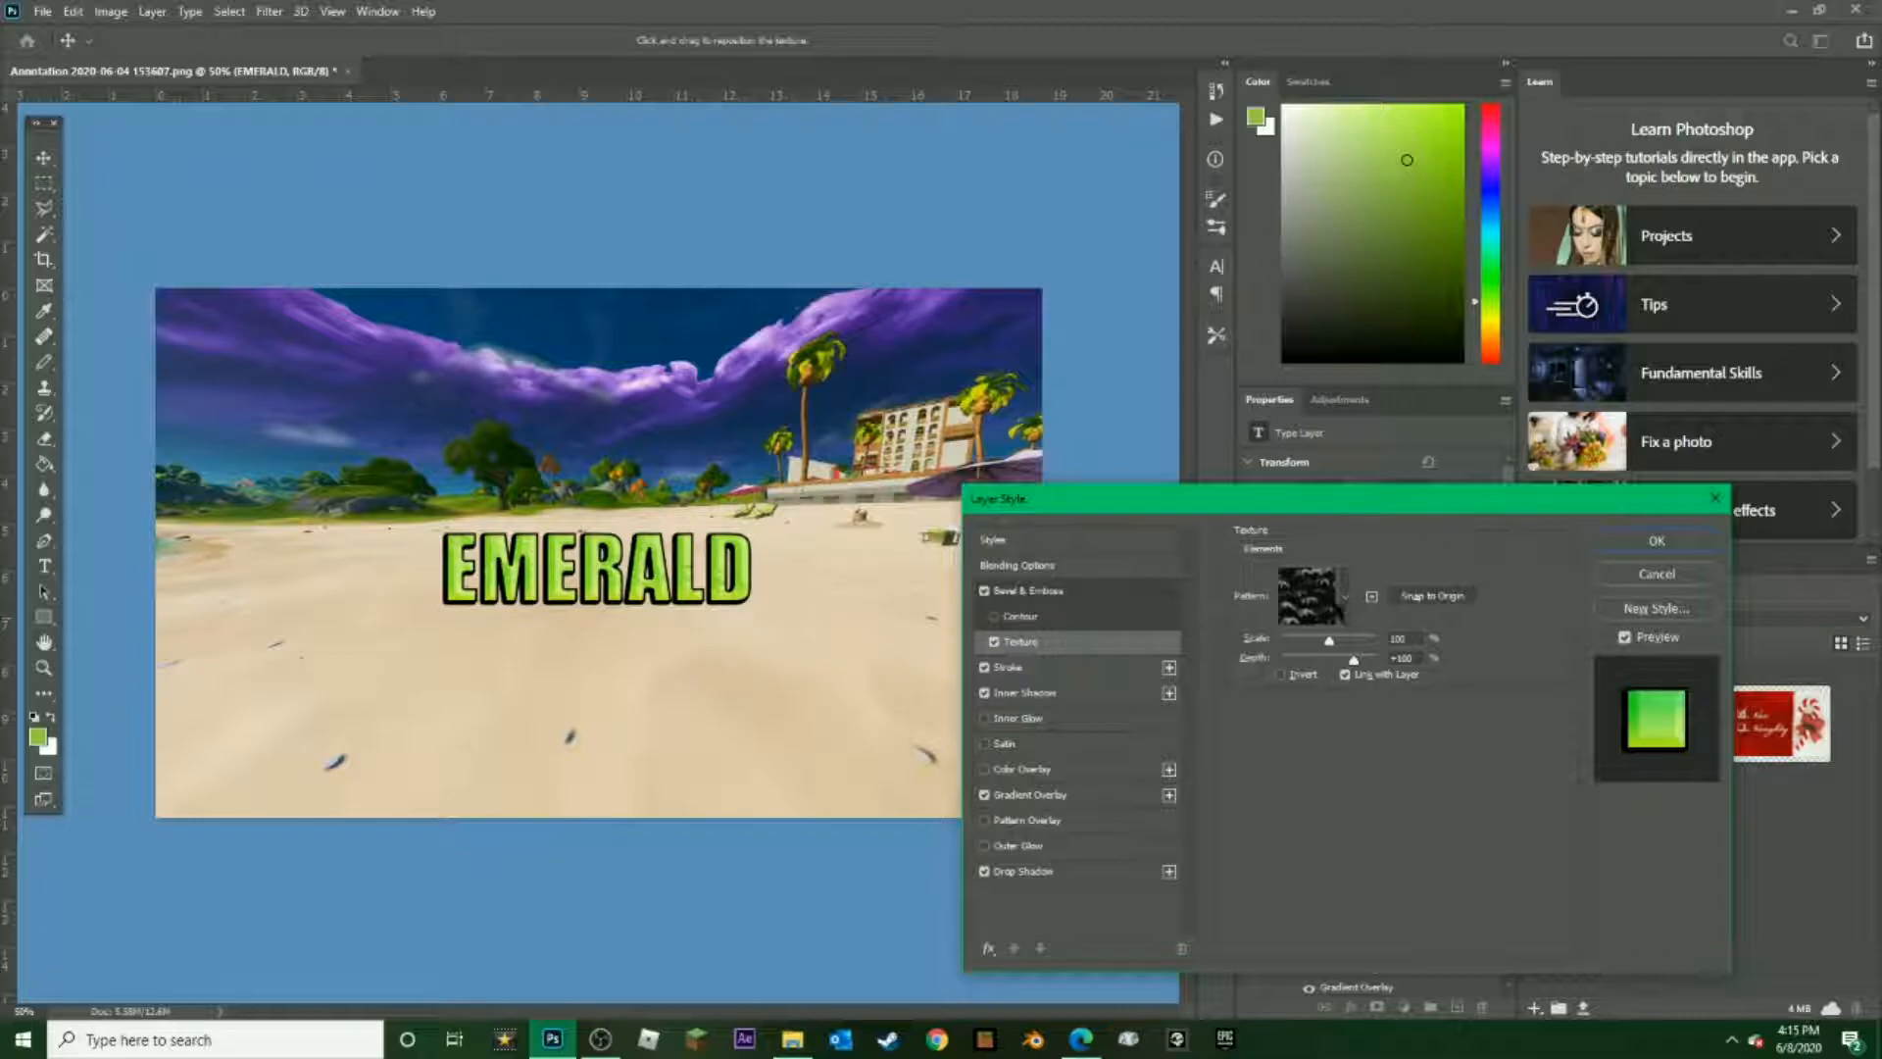
click(1345, 597)
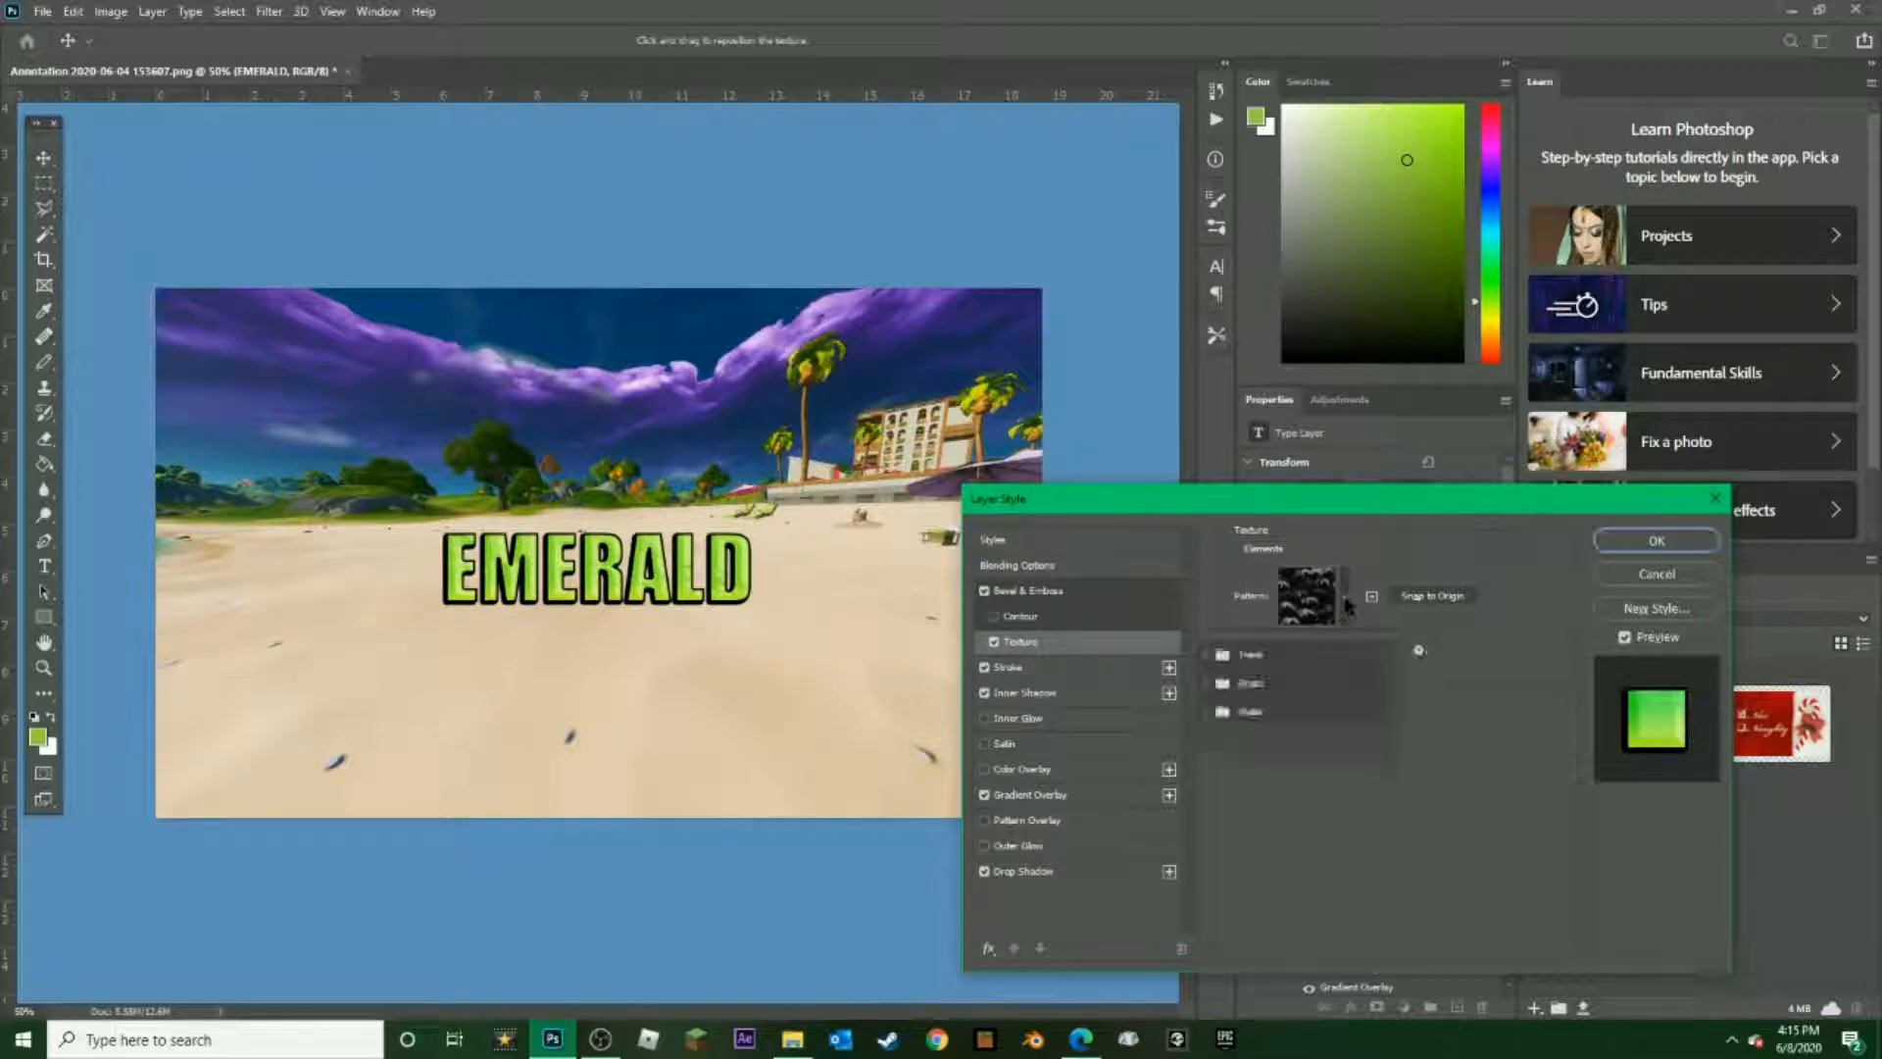
click(1370, 874)
click(994, 641)
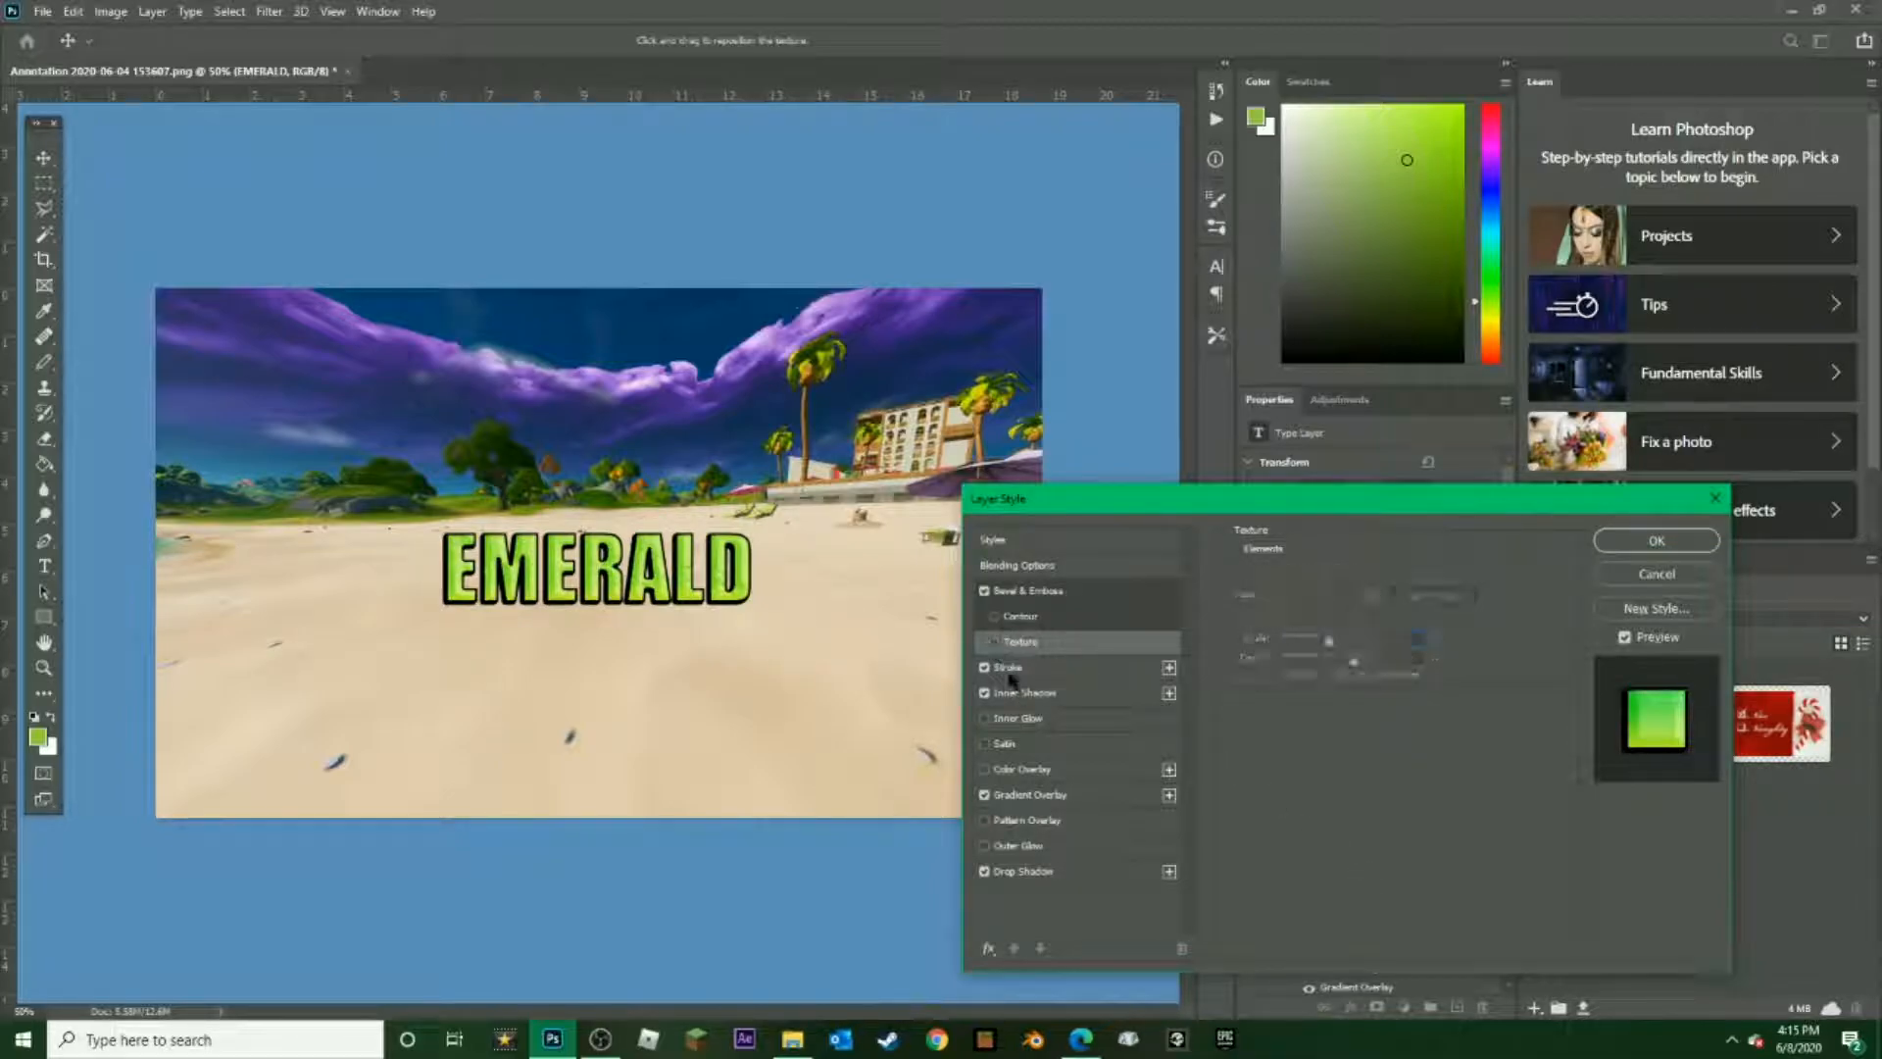
Try the Inner Glow and Satin effects on the EMERALD text, leaving both disabled
click(1016, 719)
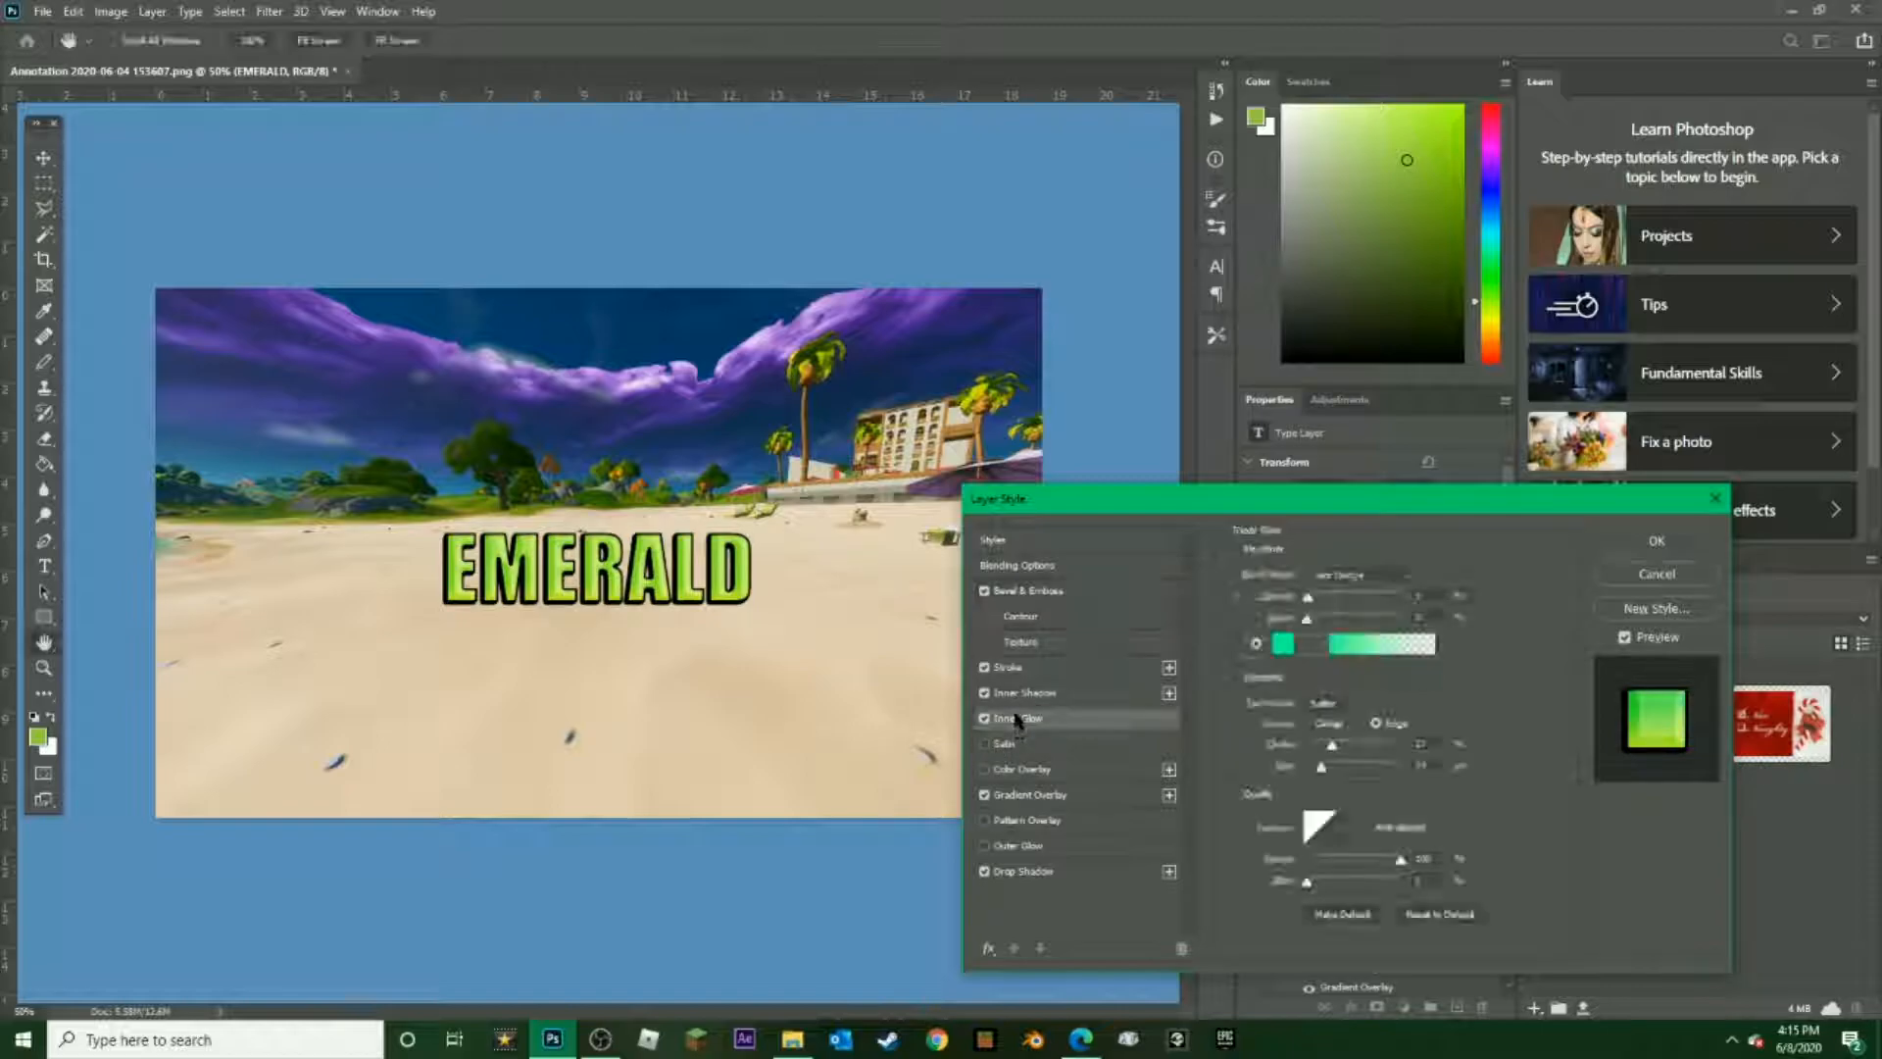
click(1019, 743)
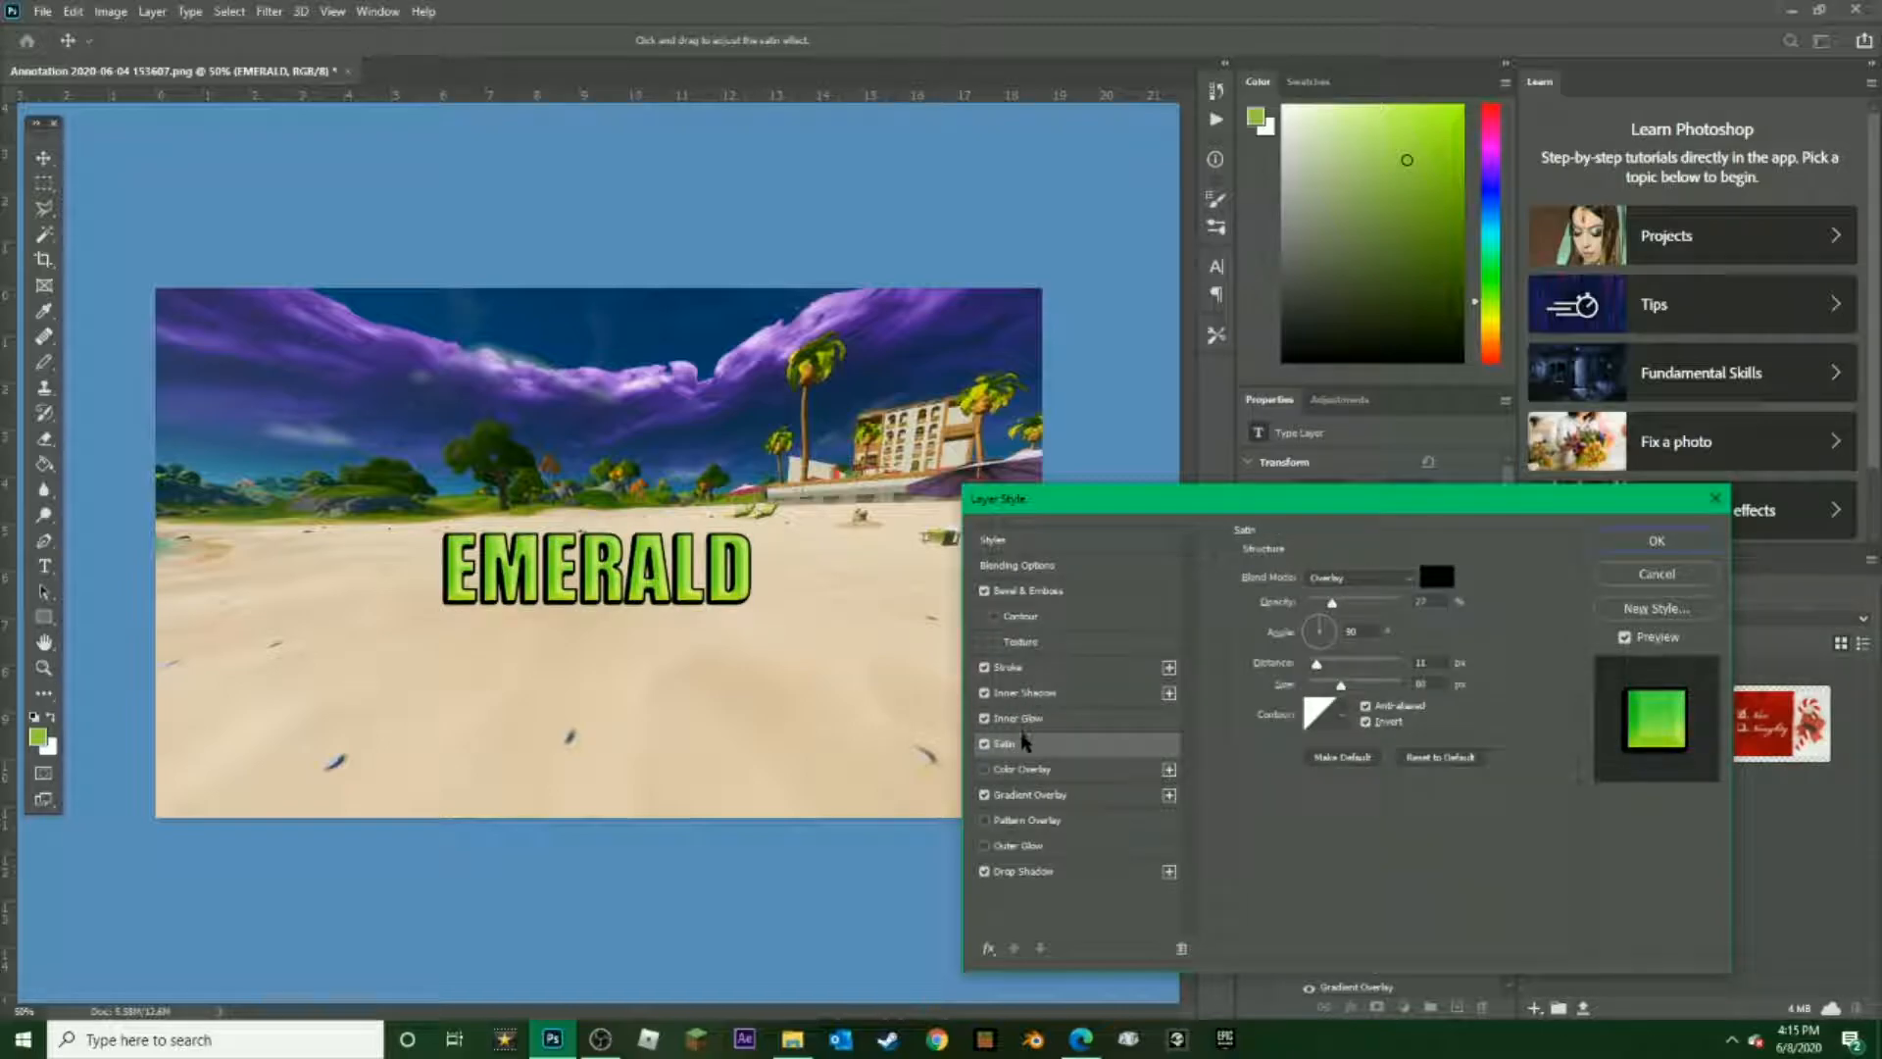
click(984, 743)
click(985, 718)
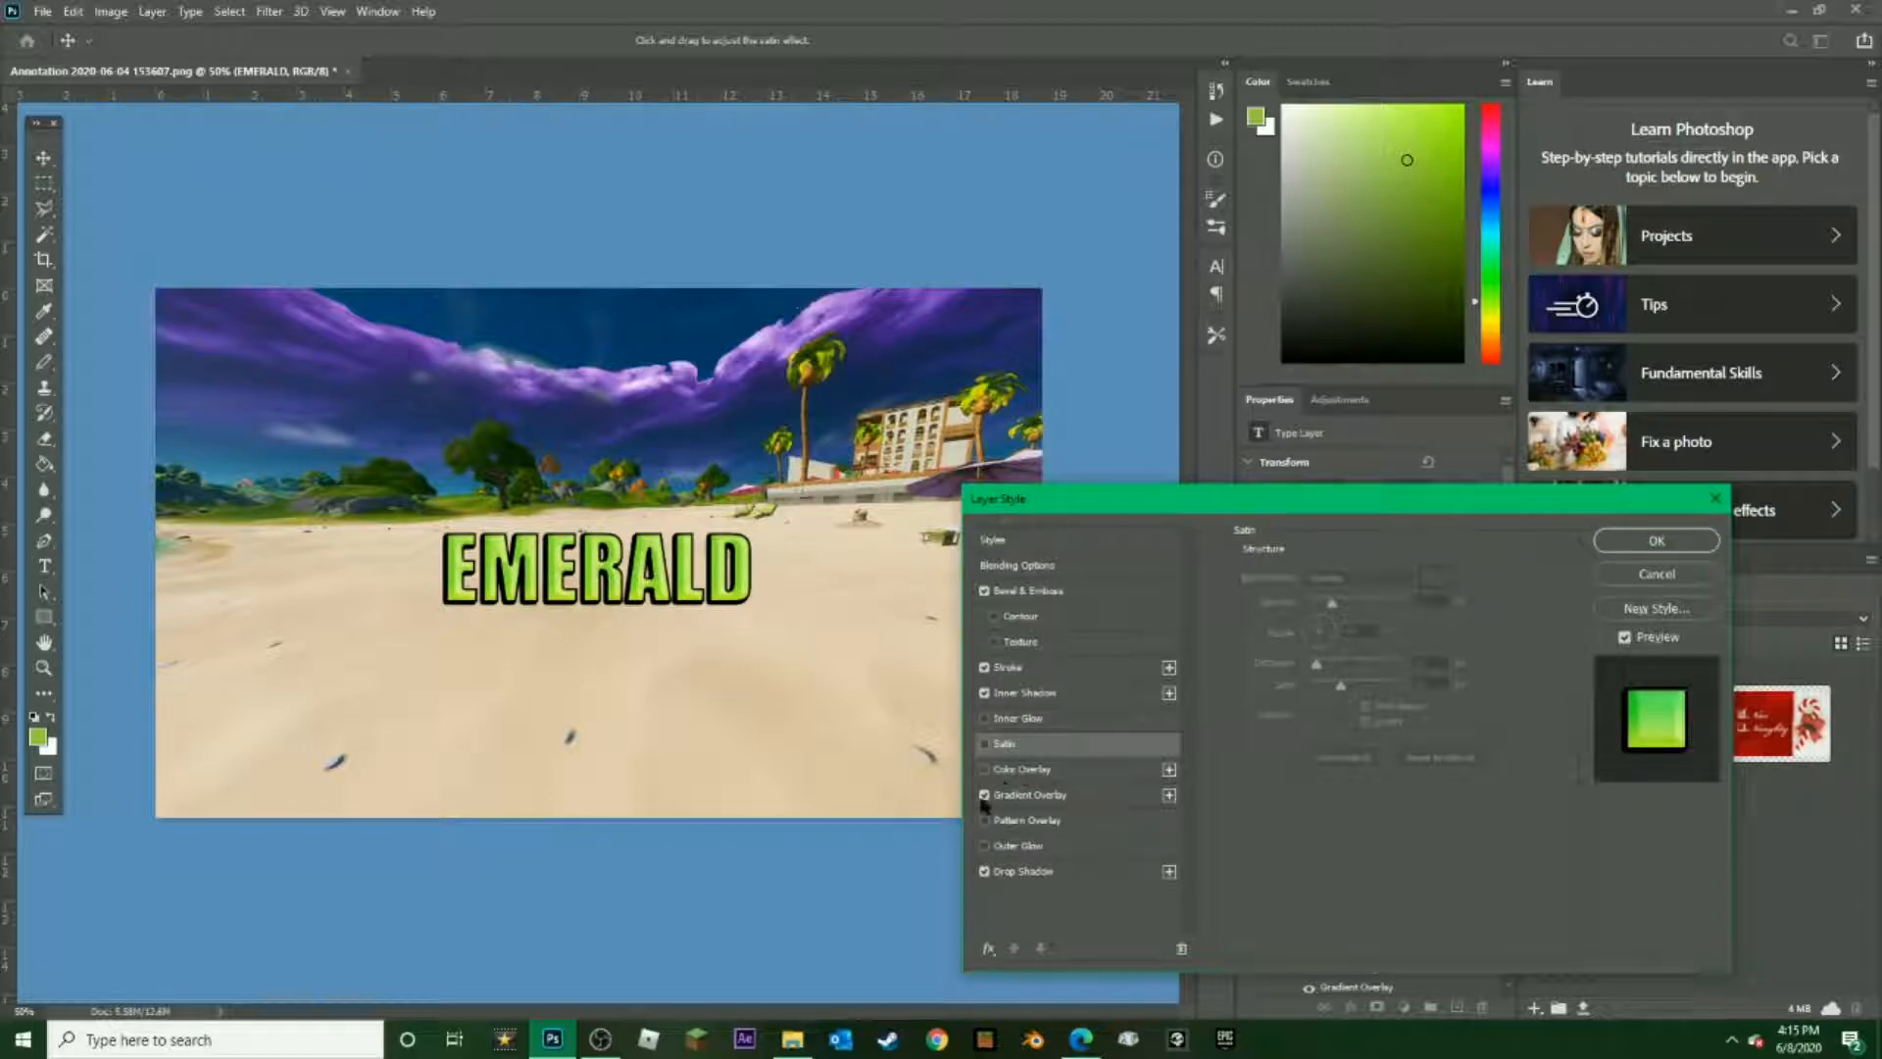
Reduce the Gradient Overlay scale to about 73% and set its blend mode to Color Dodge
click(1018, 795)
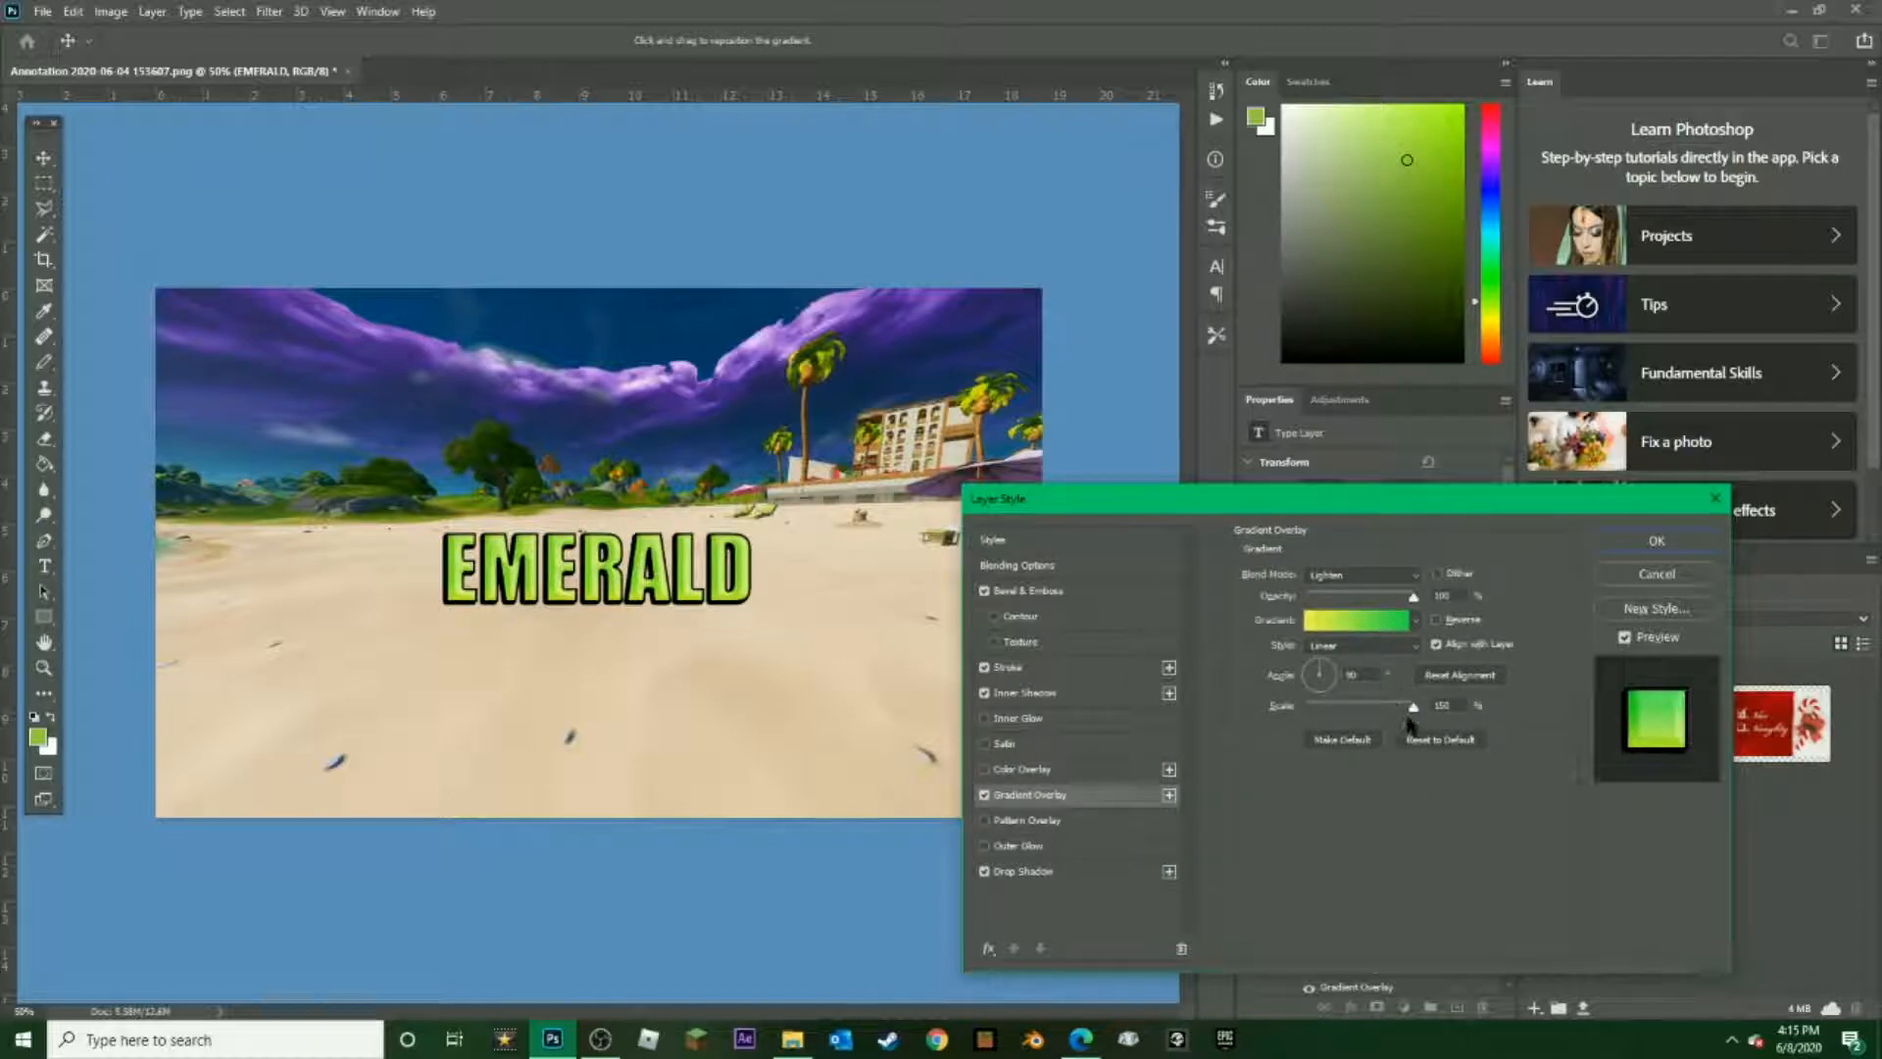
drag(1412, 713, 1250, 713)
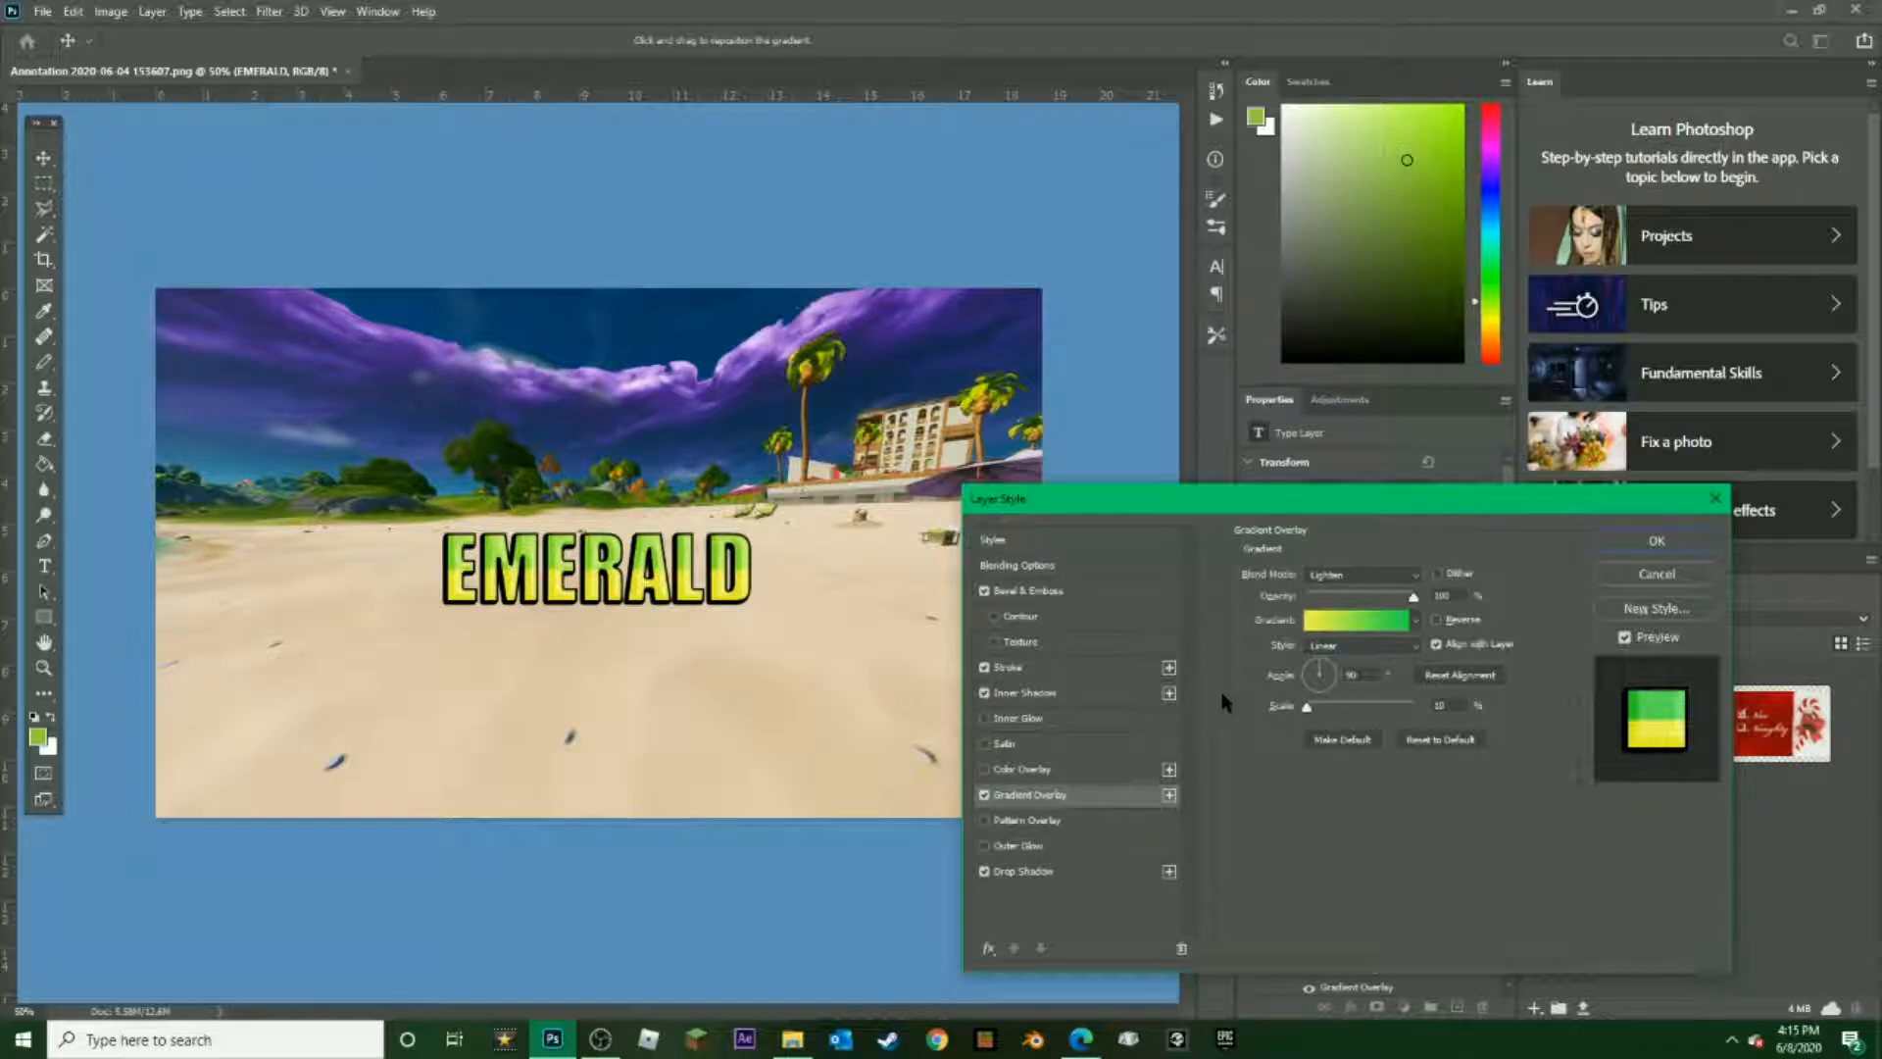
drag(1304, 708, 1343, 712)
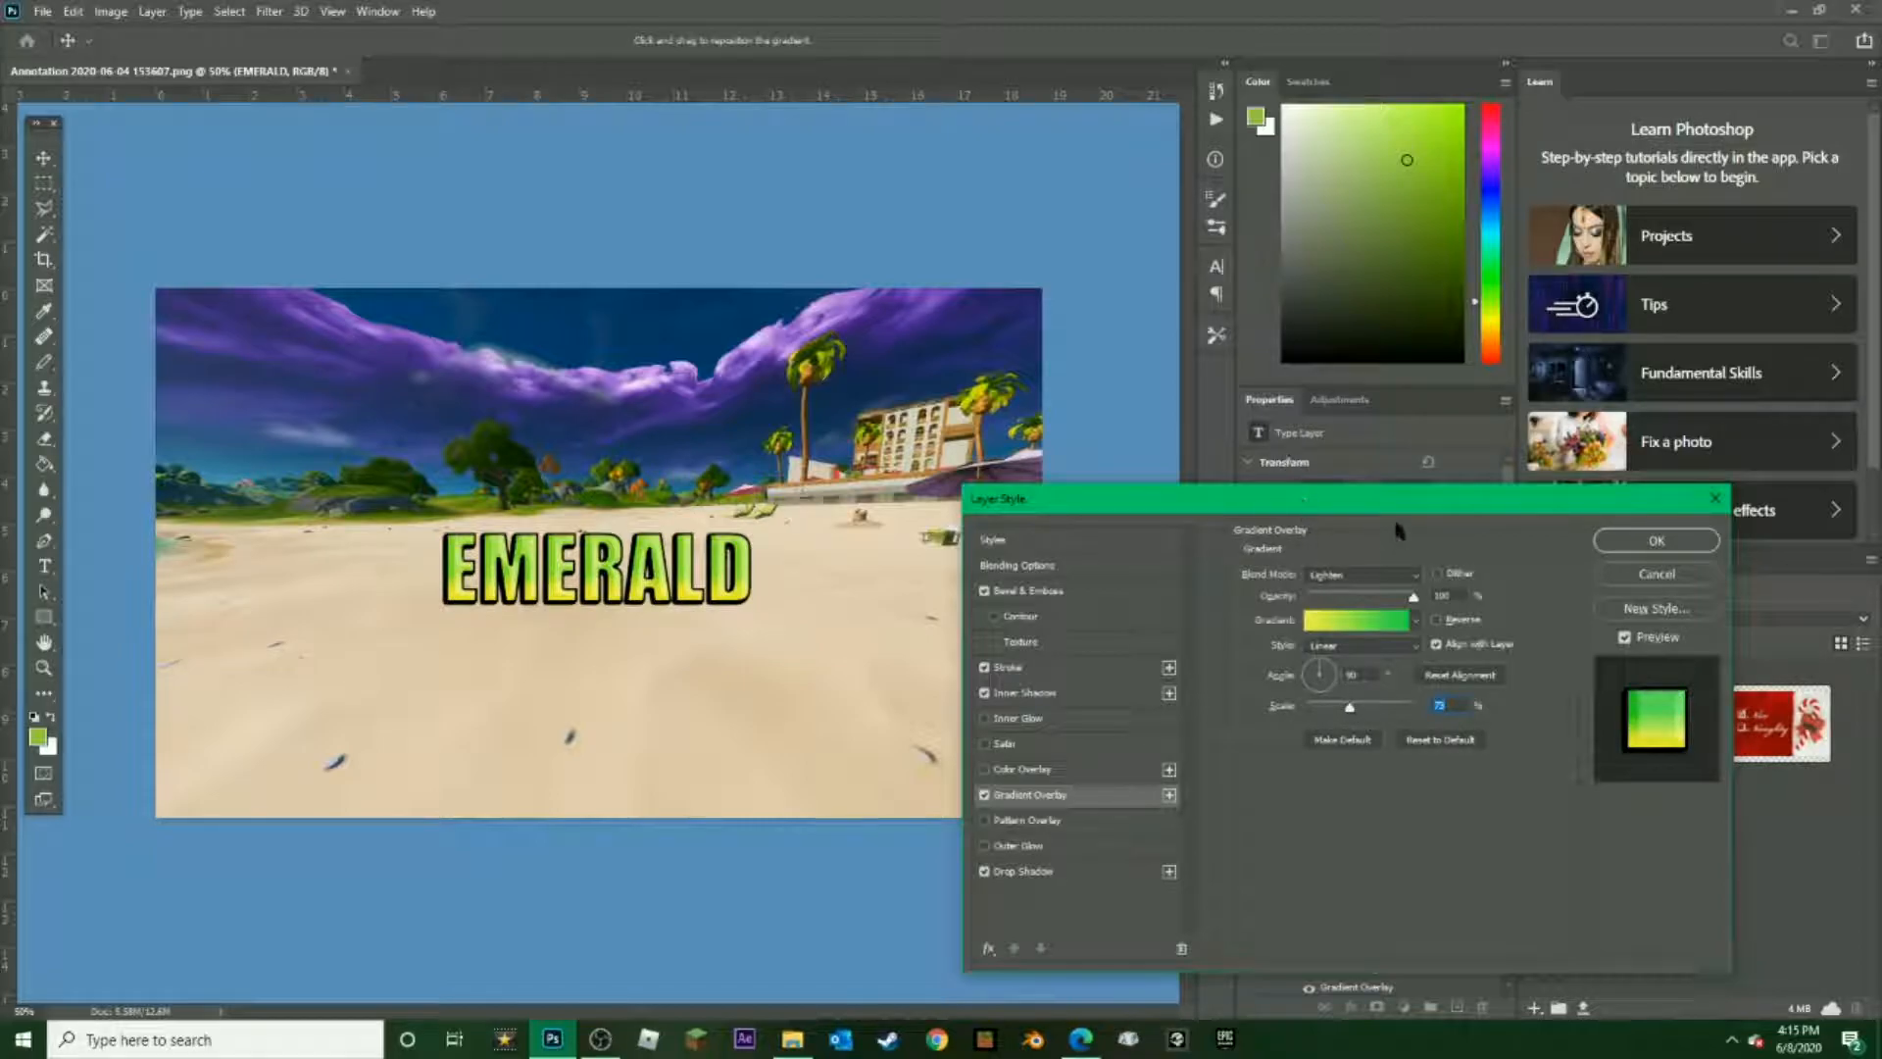
click(1392, 574)
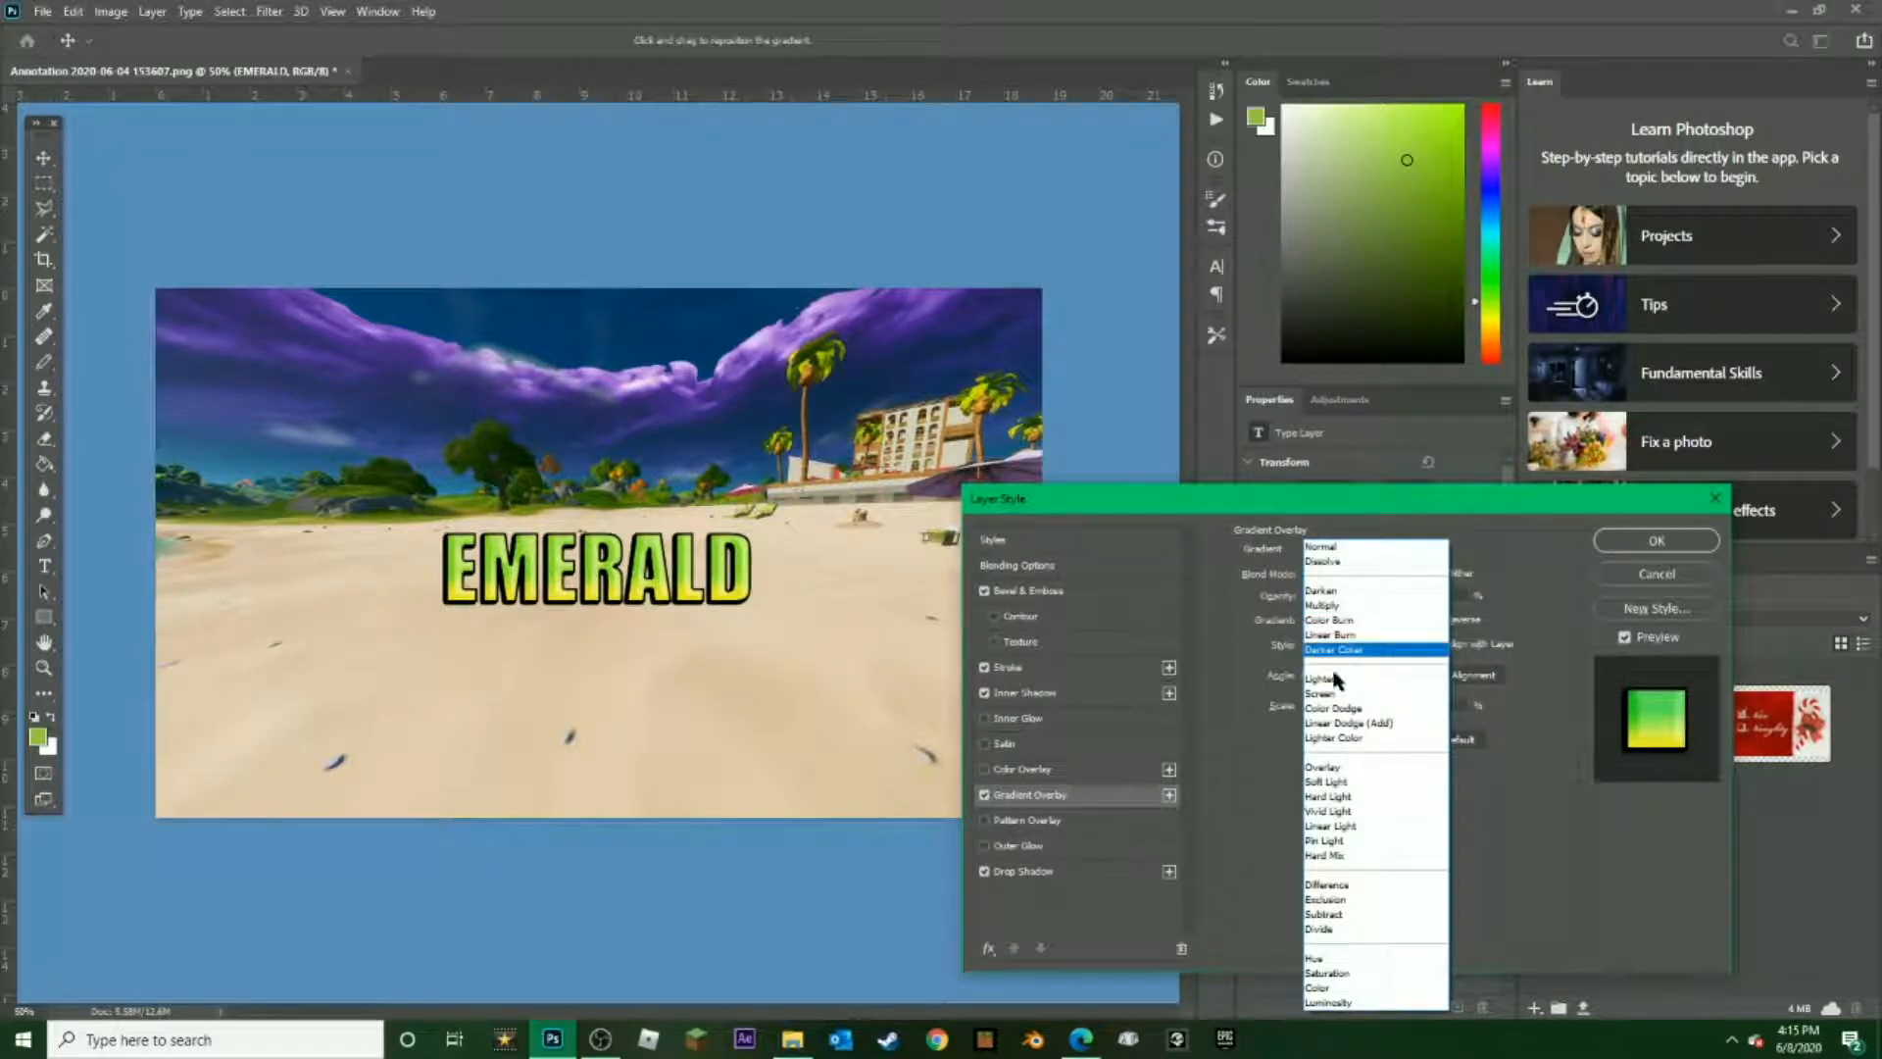
click(1343, 708)
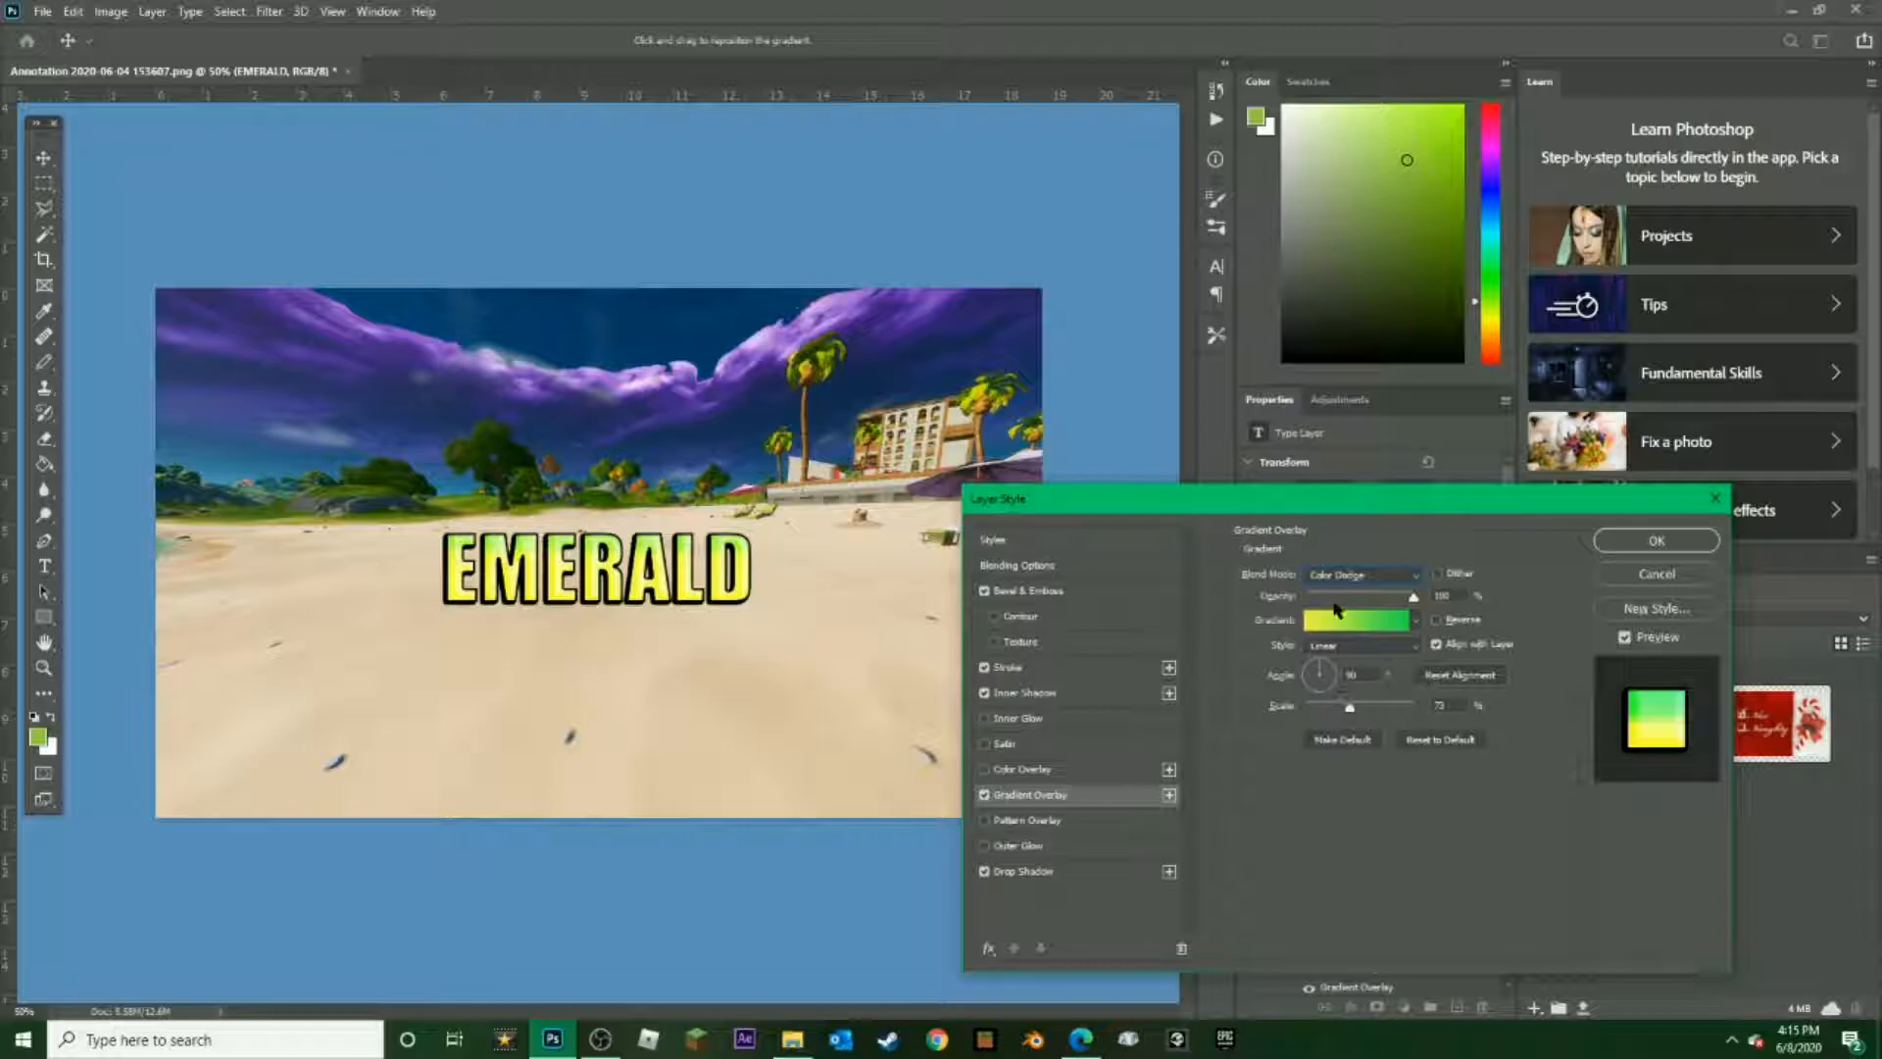
click(1352, 621)
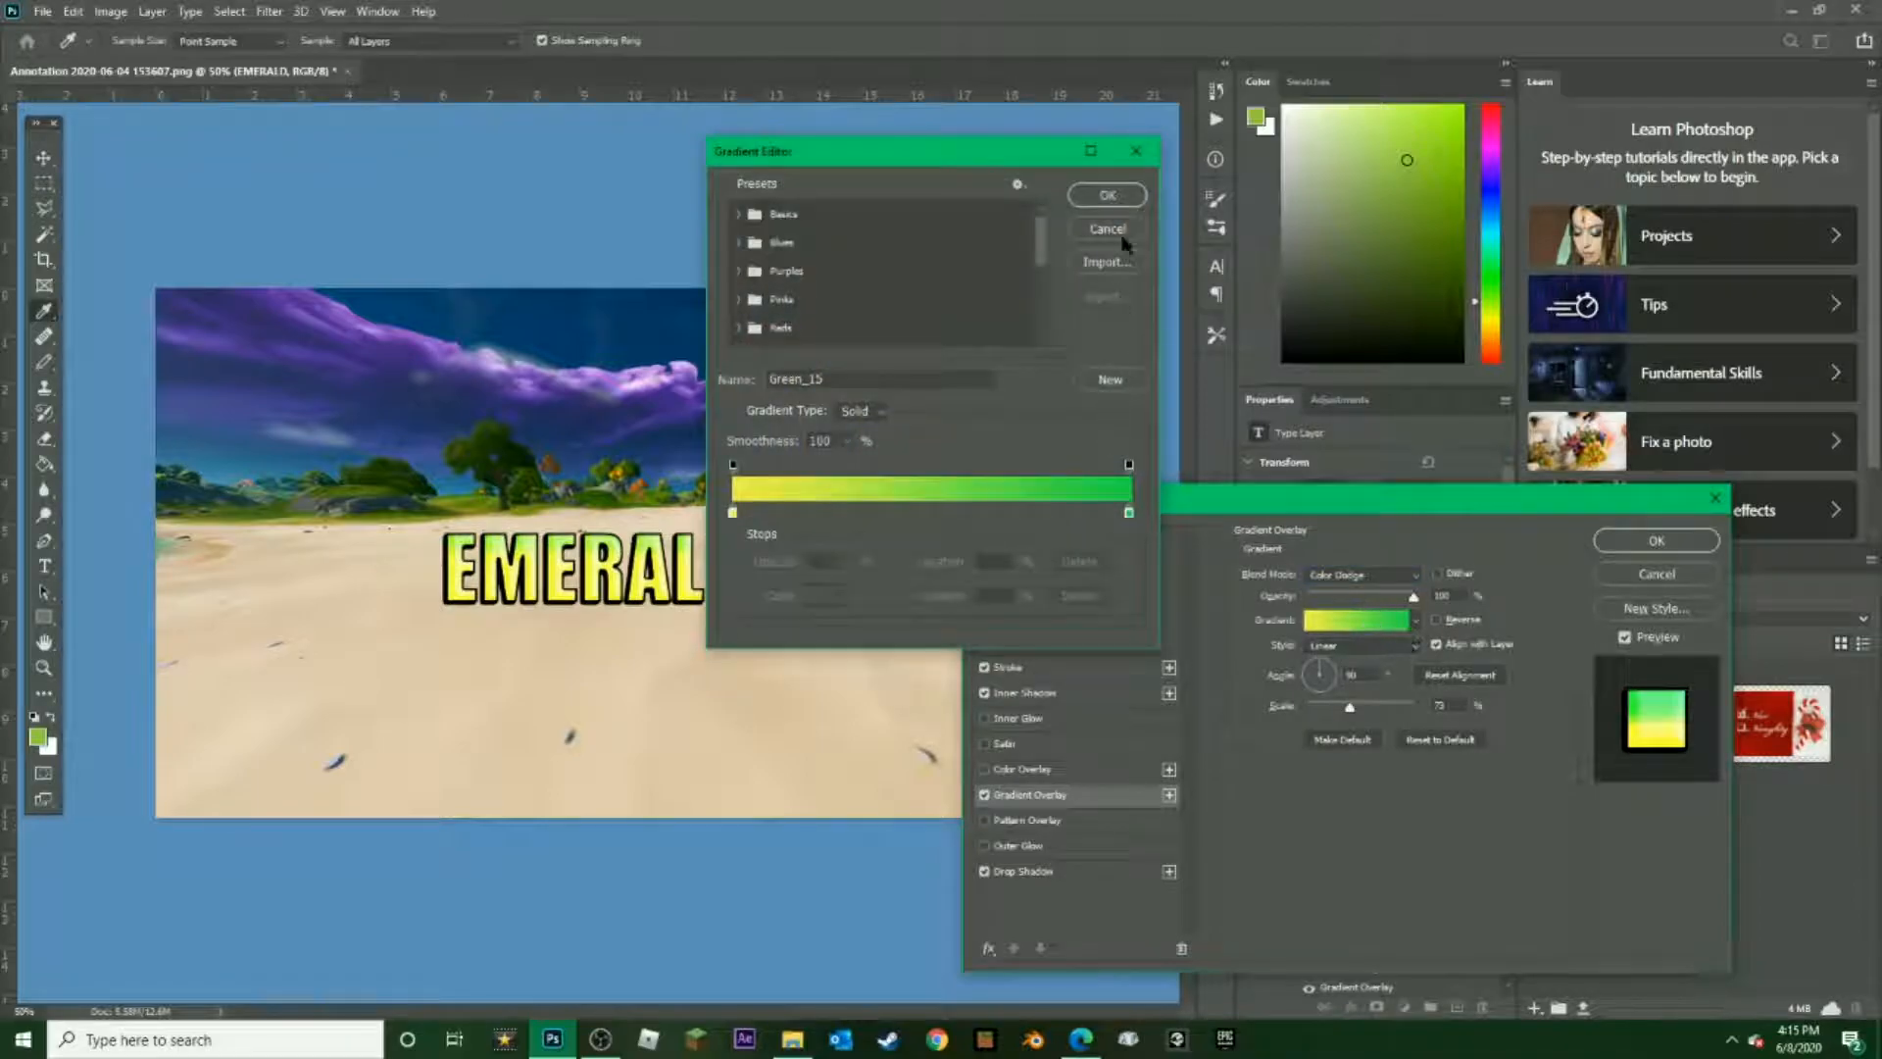
click(732, 512)
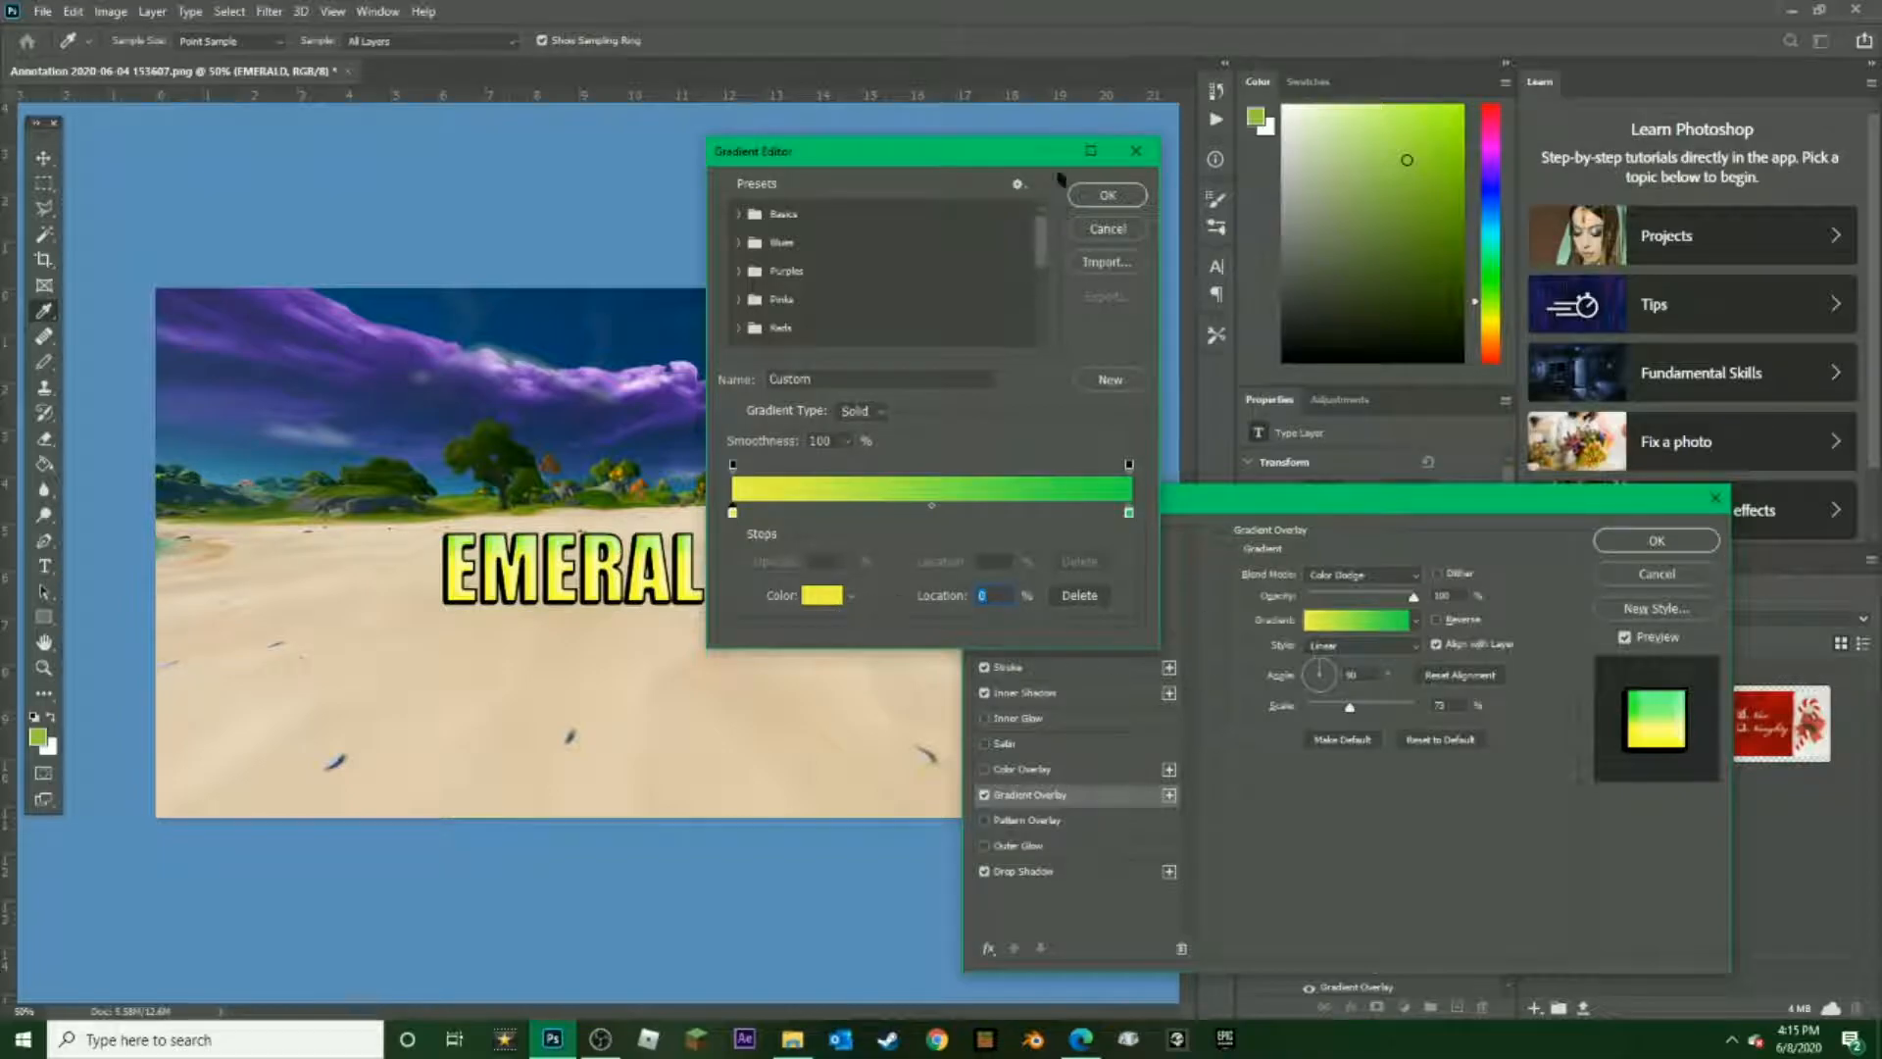
click(1106, 194)
Change the overlay gradient's yellow start stop to bright cyan (#29fff7)
click(1319, 621)
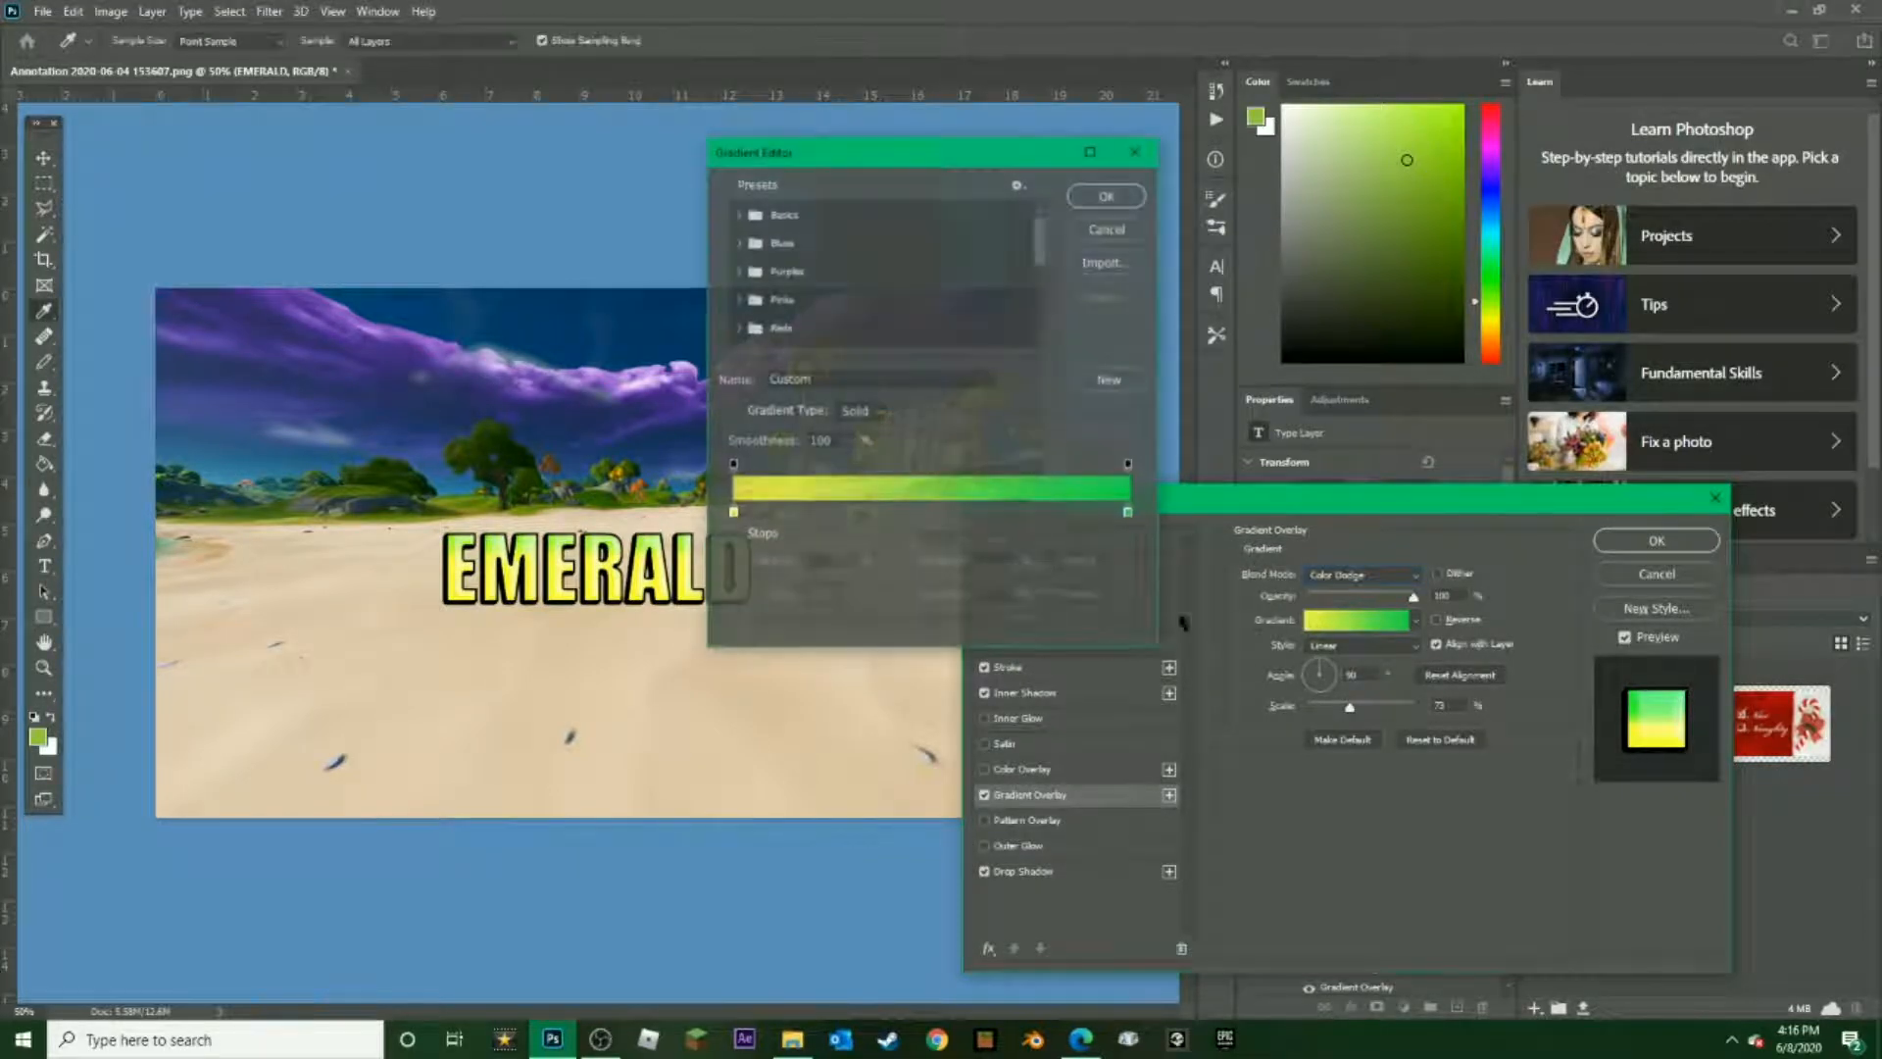
click(733, 510)
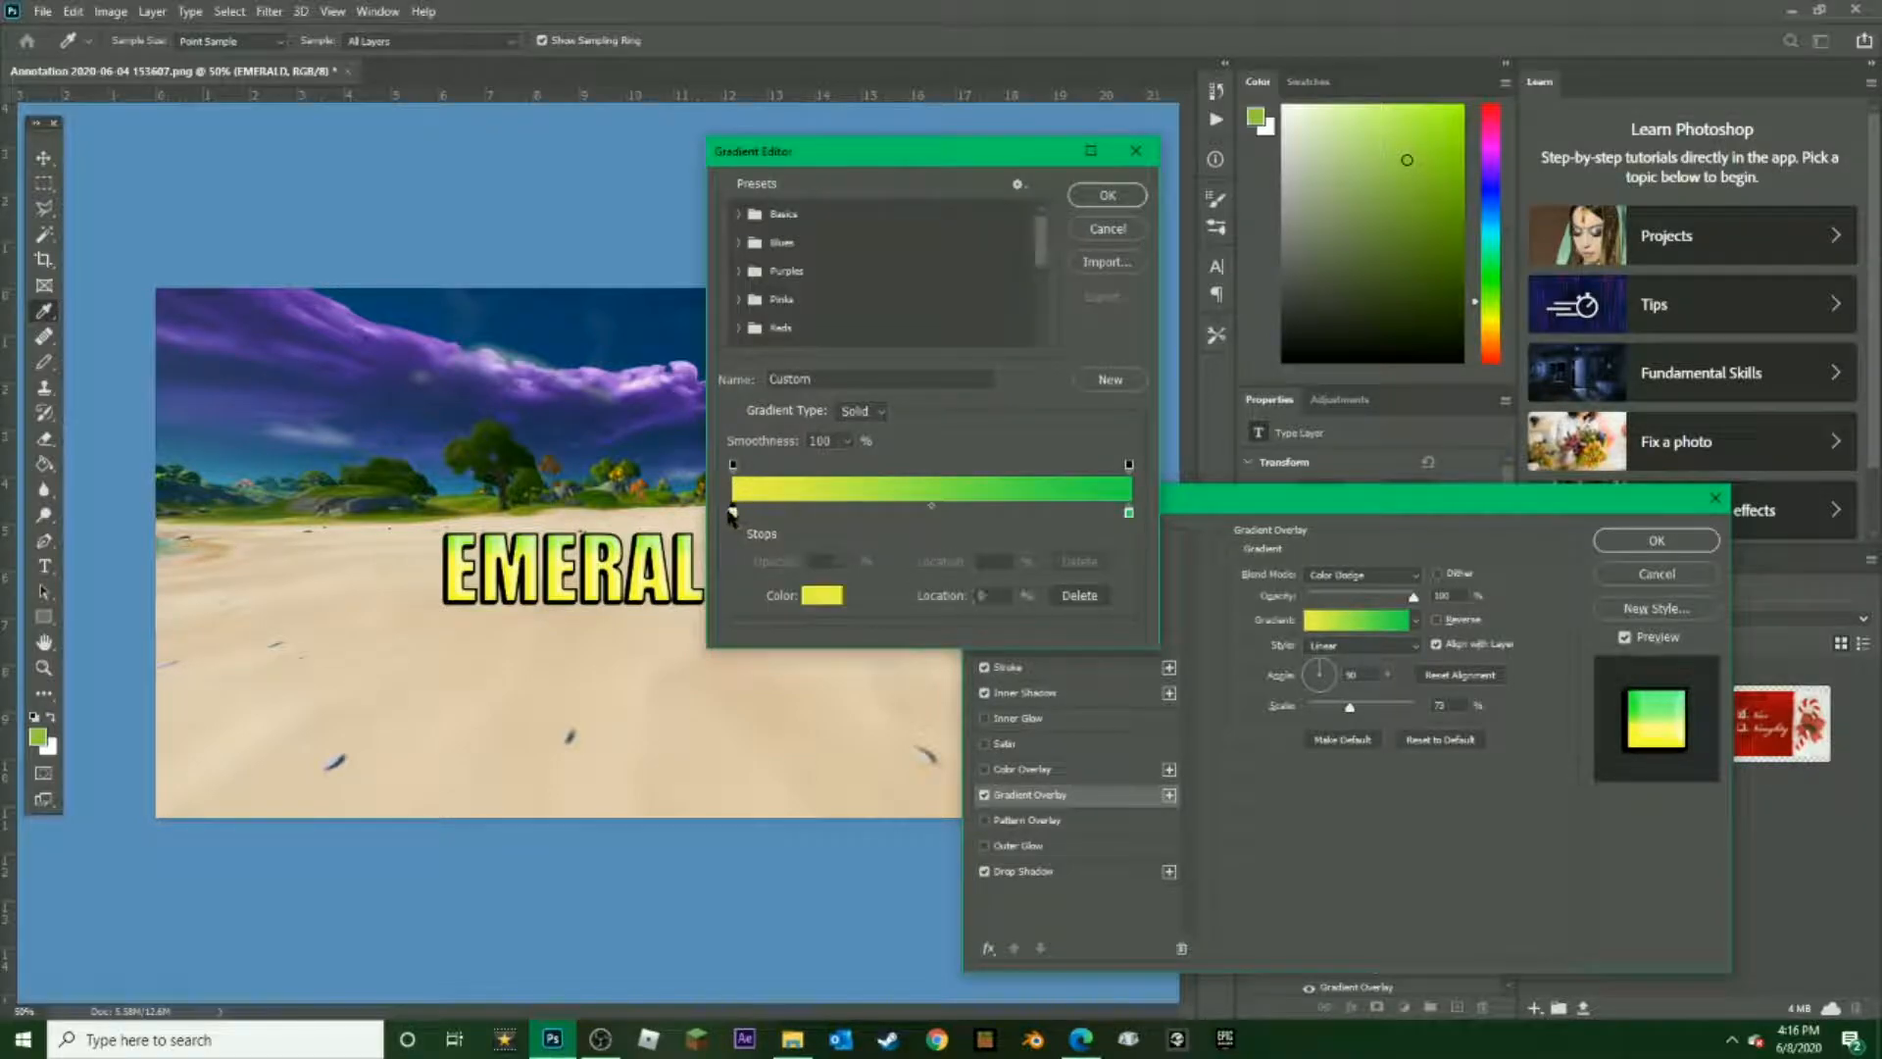
click(818, 595)
drag(834, 406, 839, 353)
drag(774, 284, 775, 199)
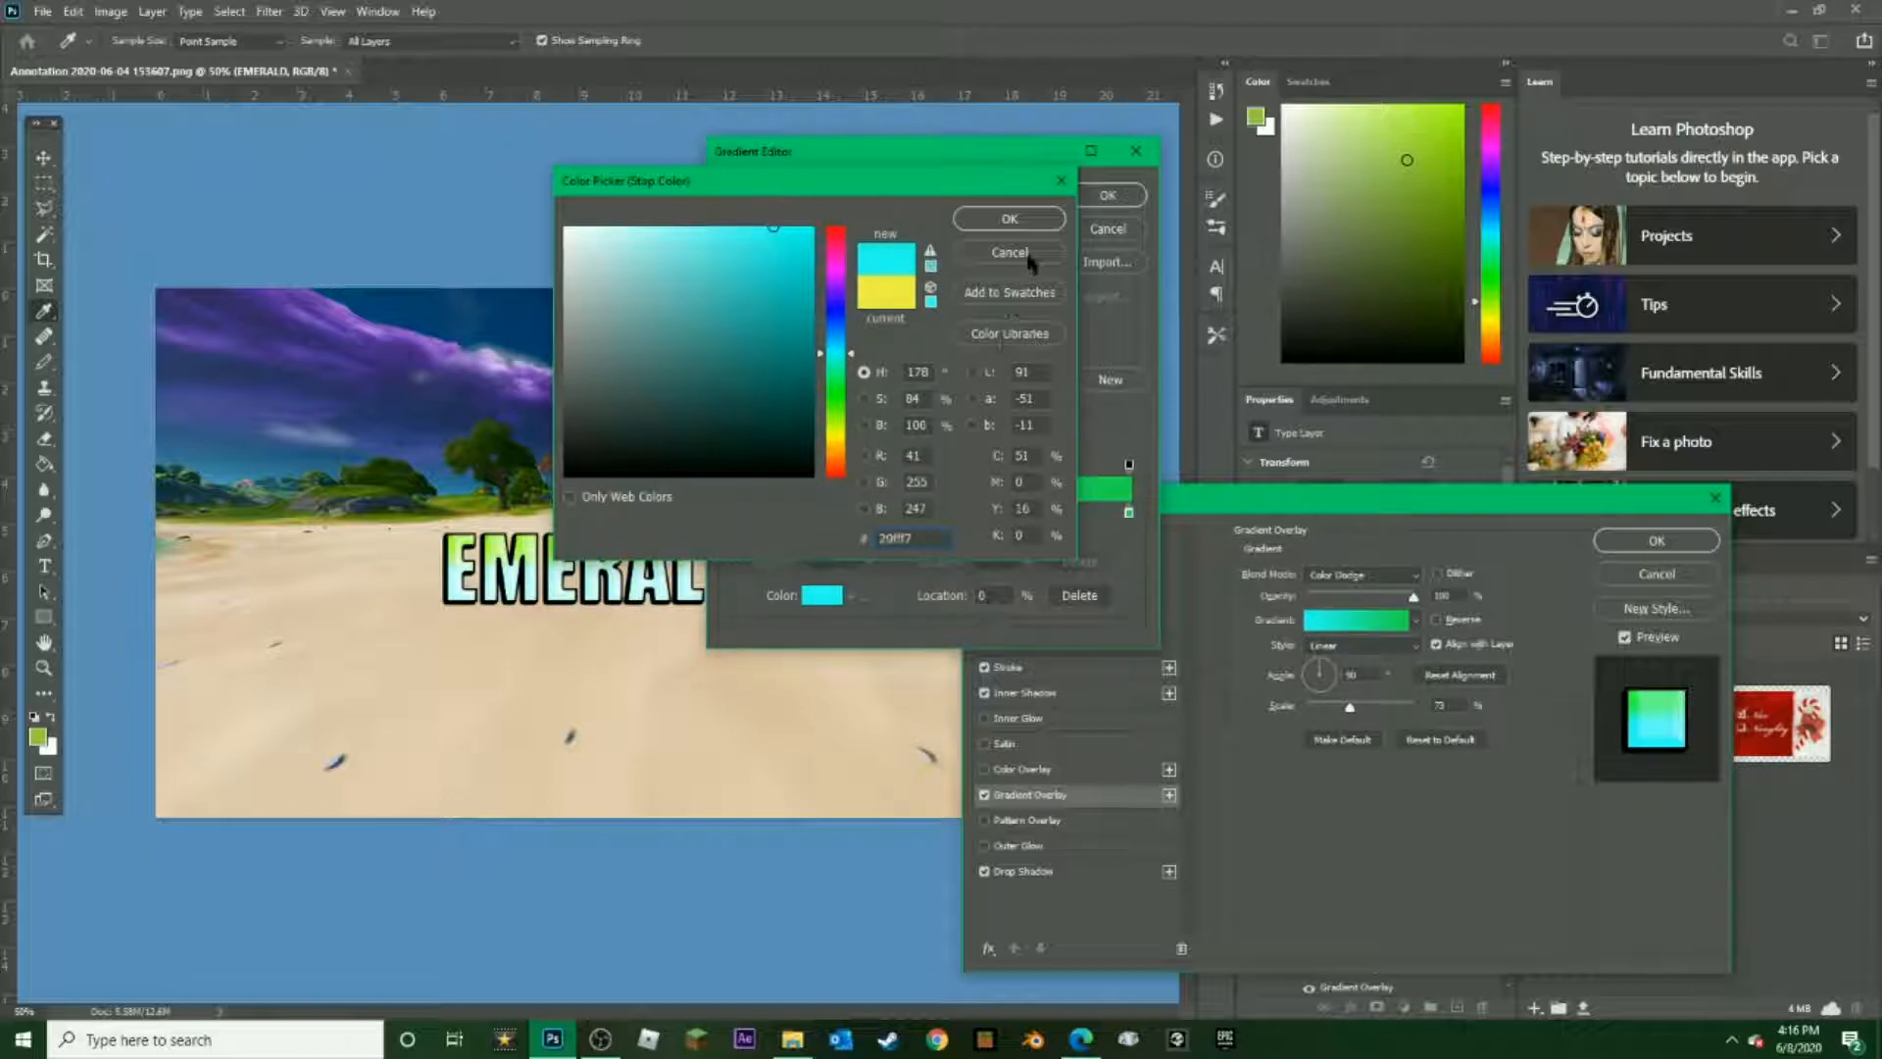
click(1018, 220)
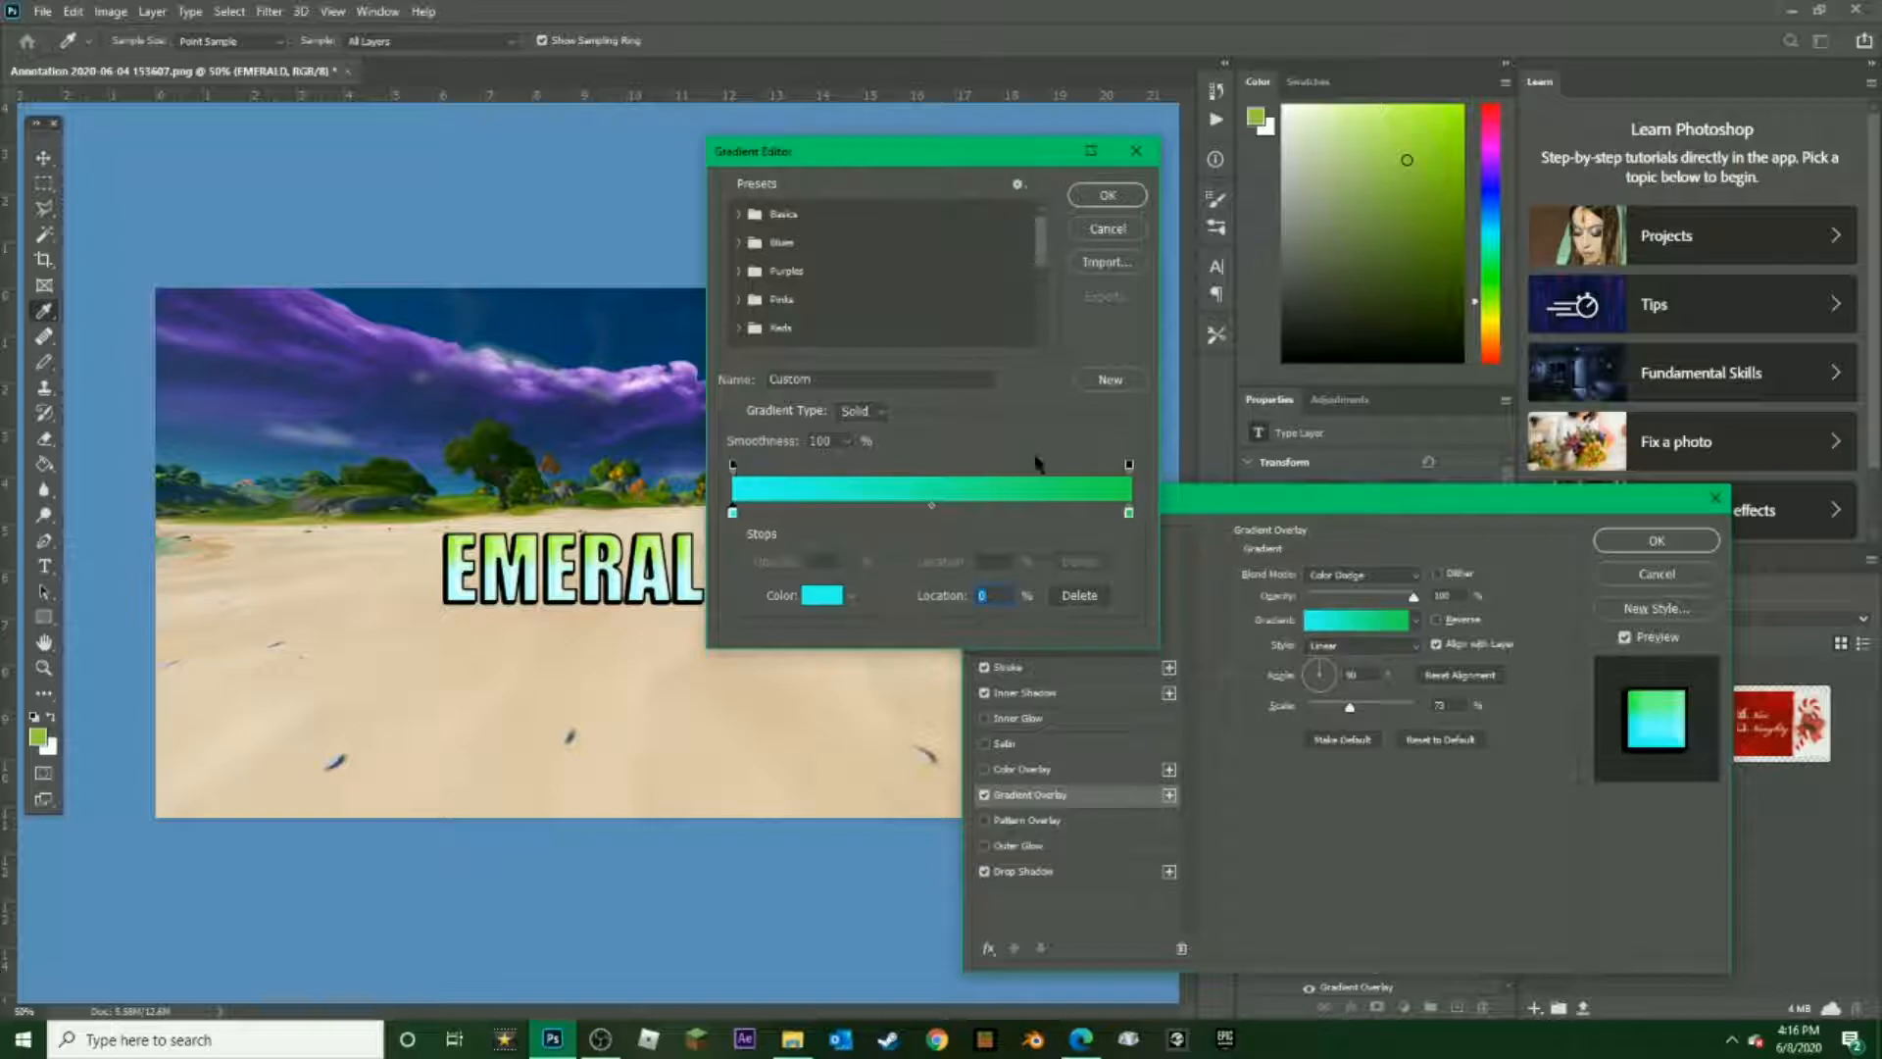
Move the overlay gradient's colour midpoint to 22% and raise the Gradient Overlay scale to 150%
drag(931, 506, 824, 510)
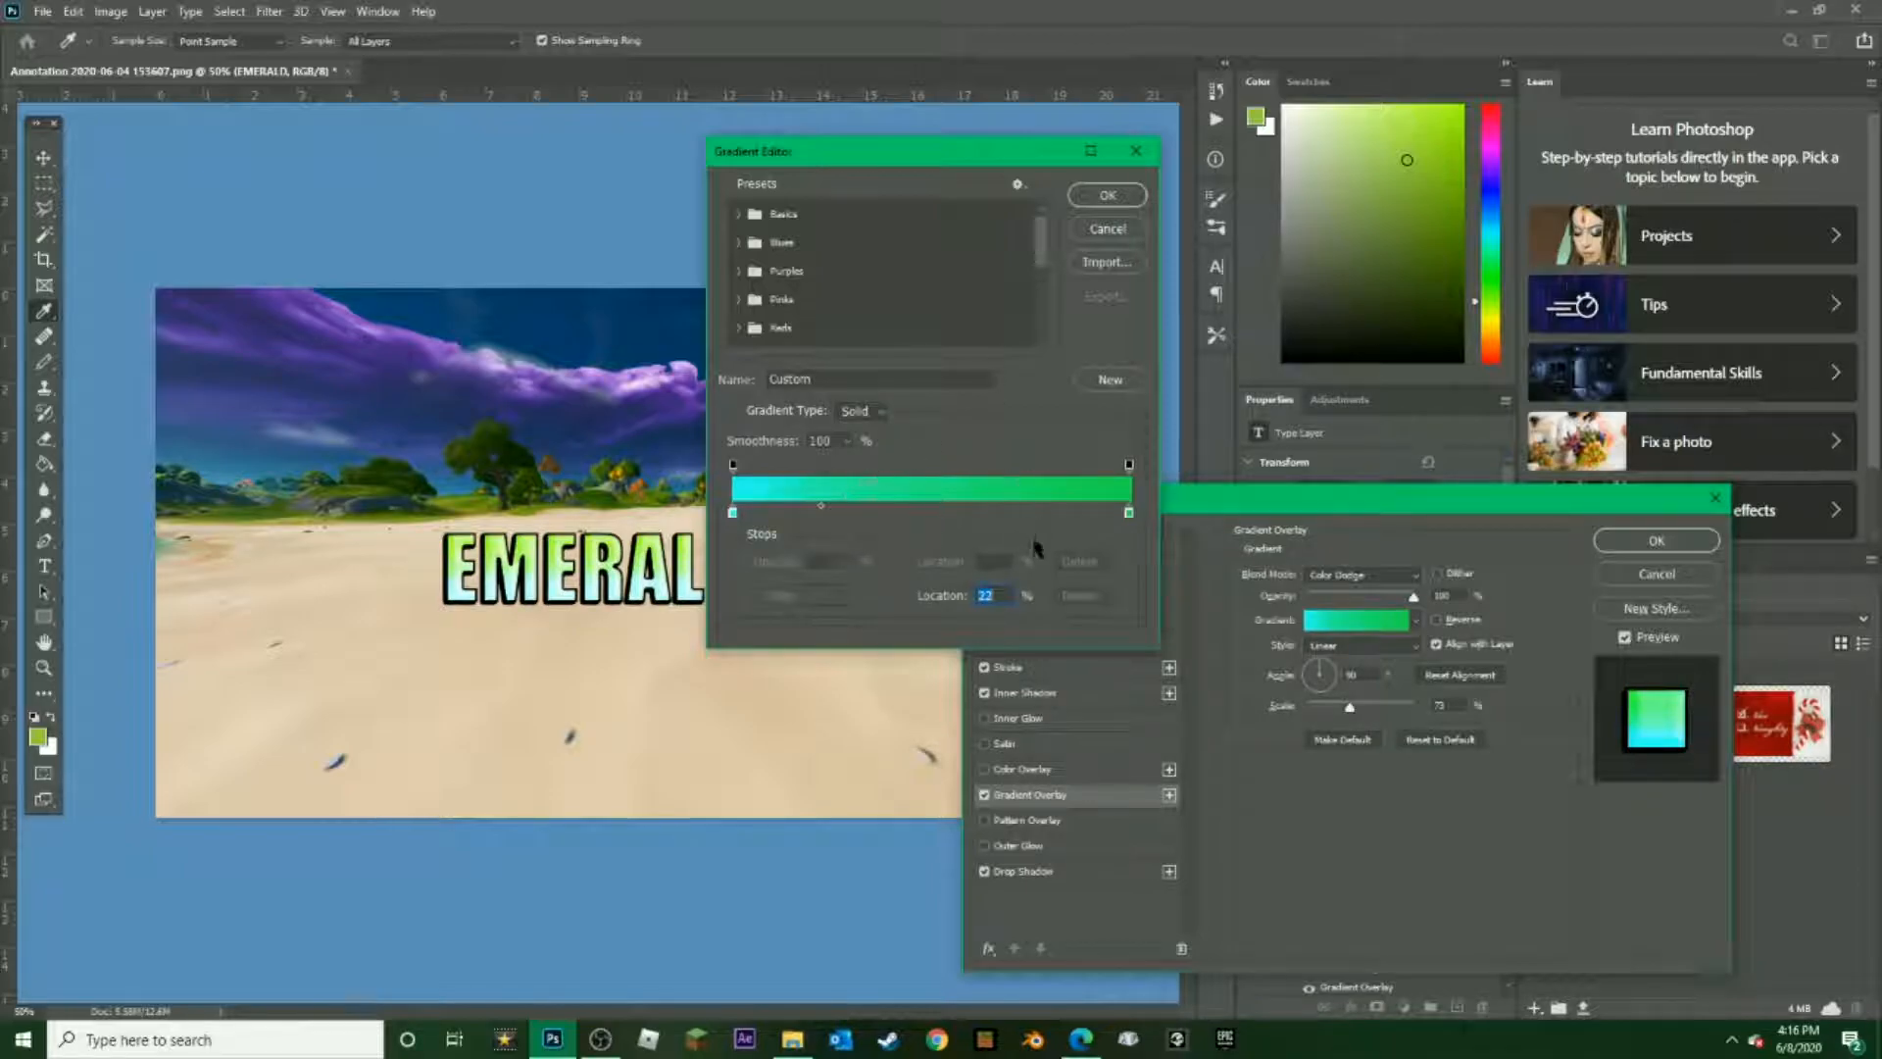
click(1115, 197)
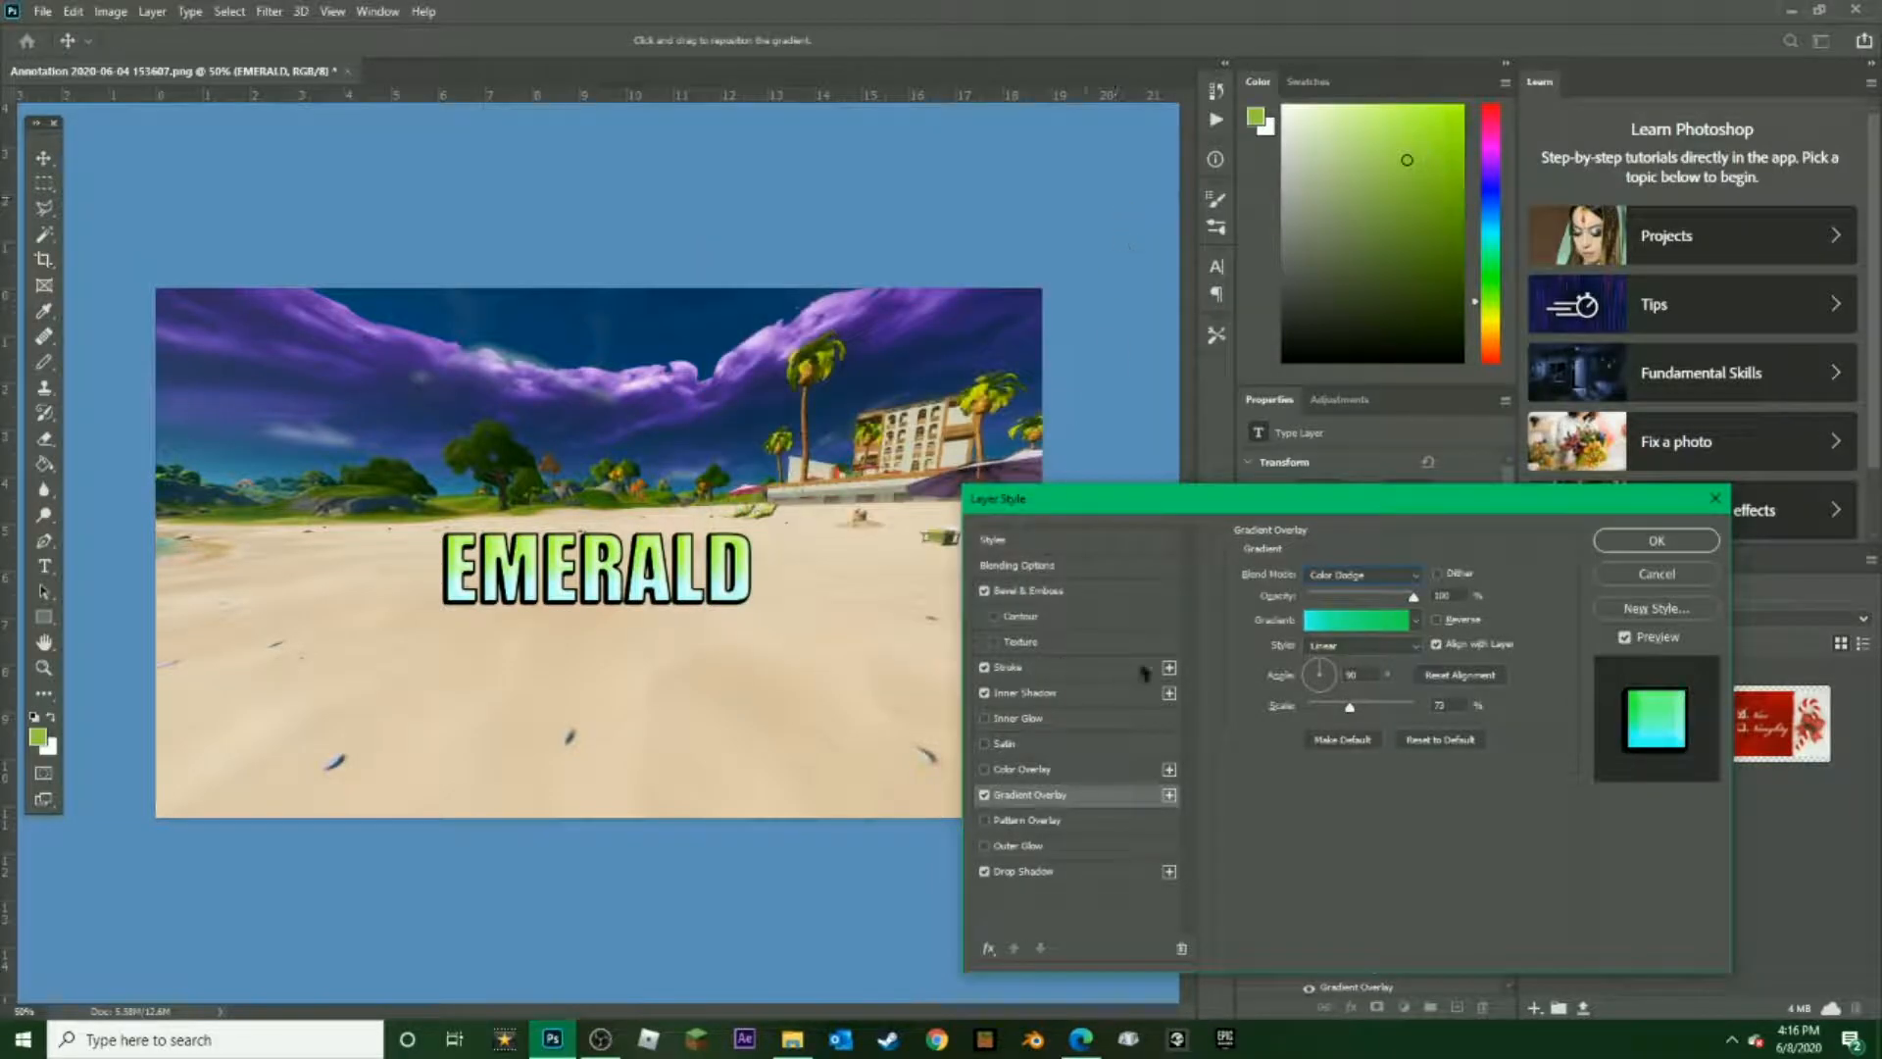
drag(1350, 708, 1559, 730)
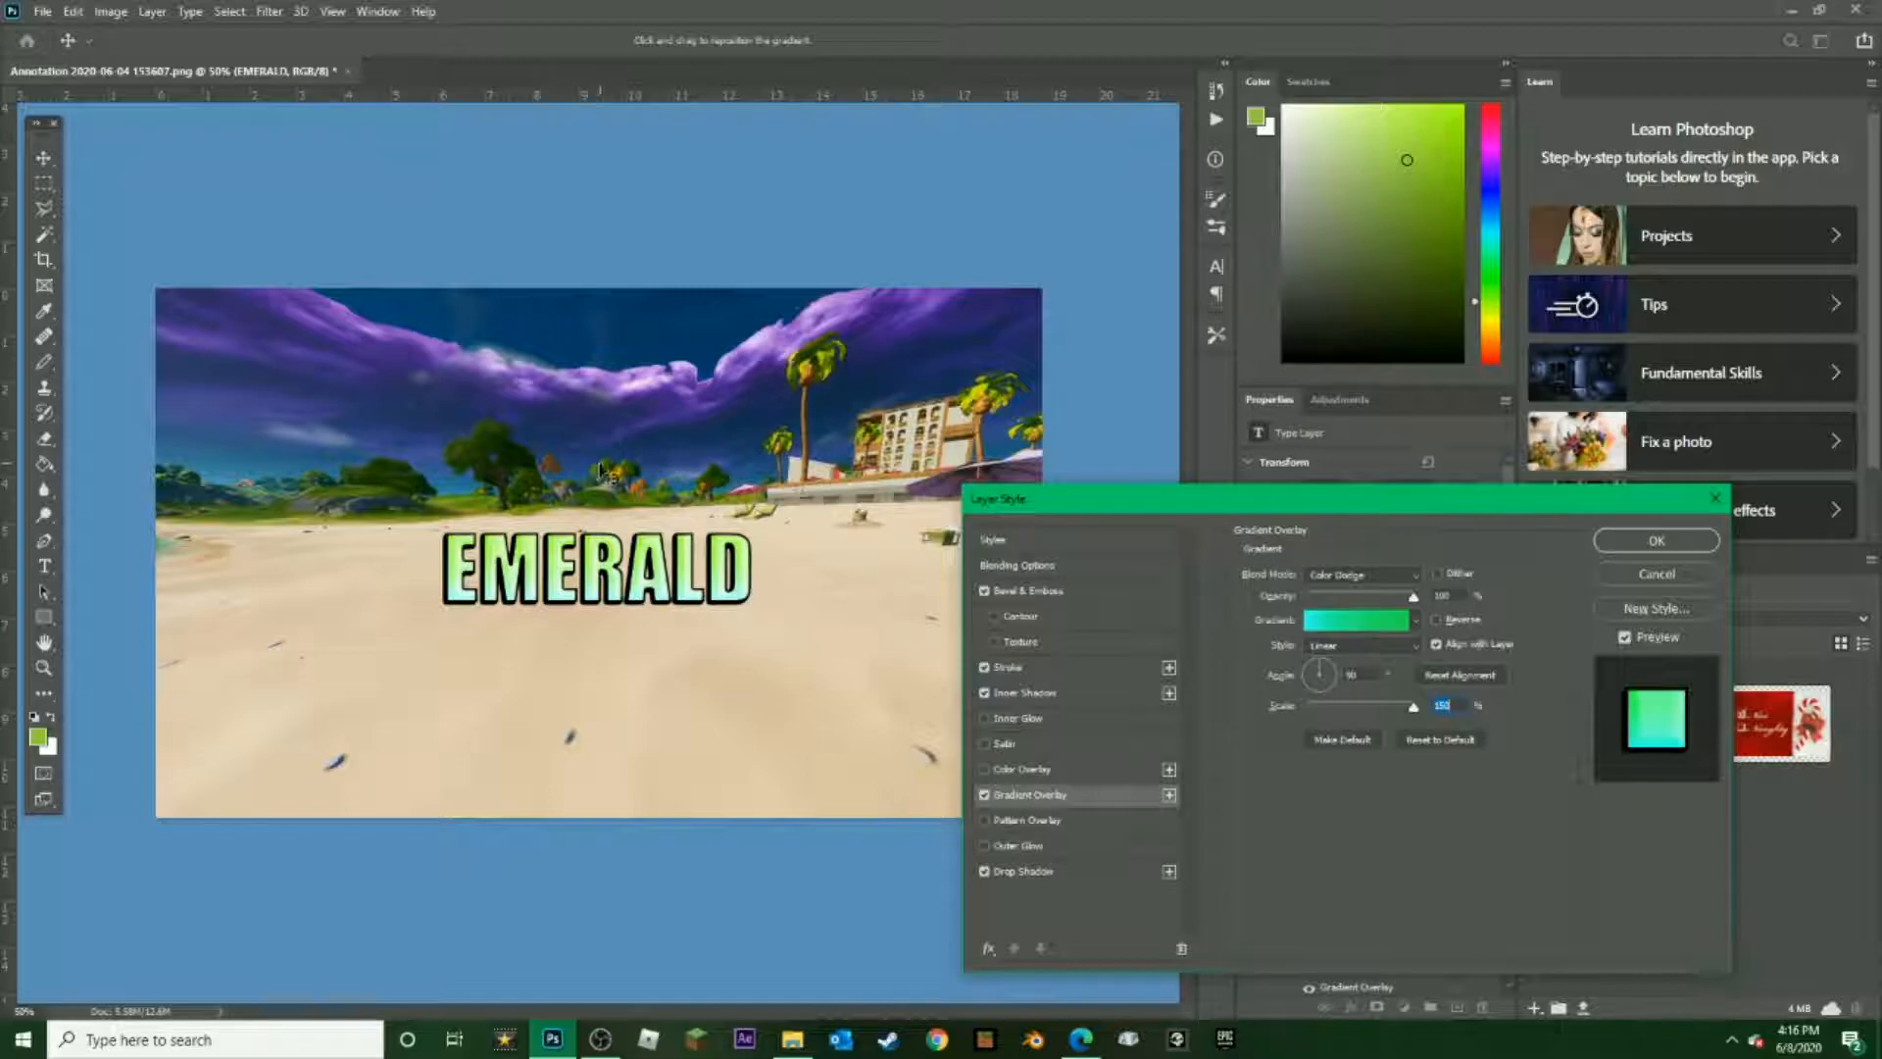
Set the Gradient Overlay style to Reflected and its blend mode to Lighten
click(1413, 645)
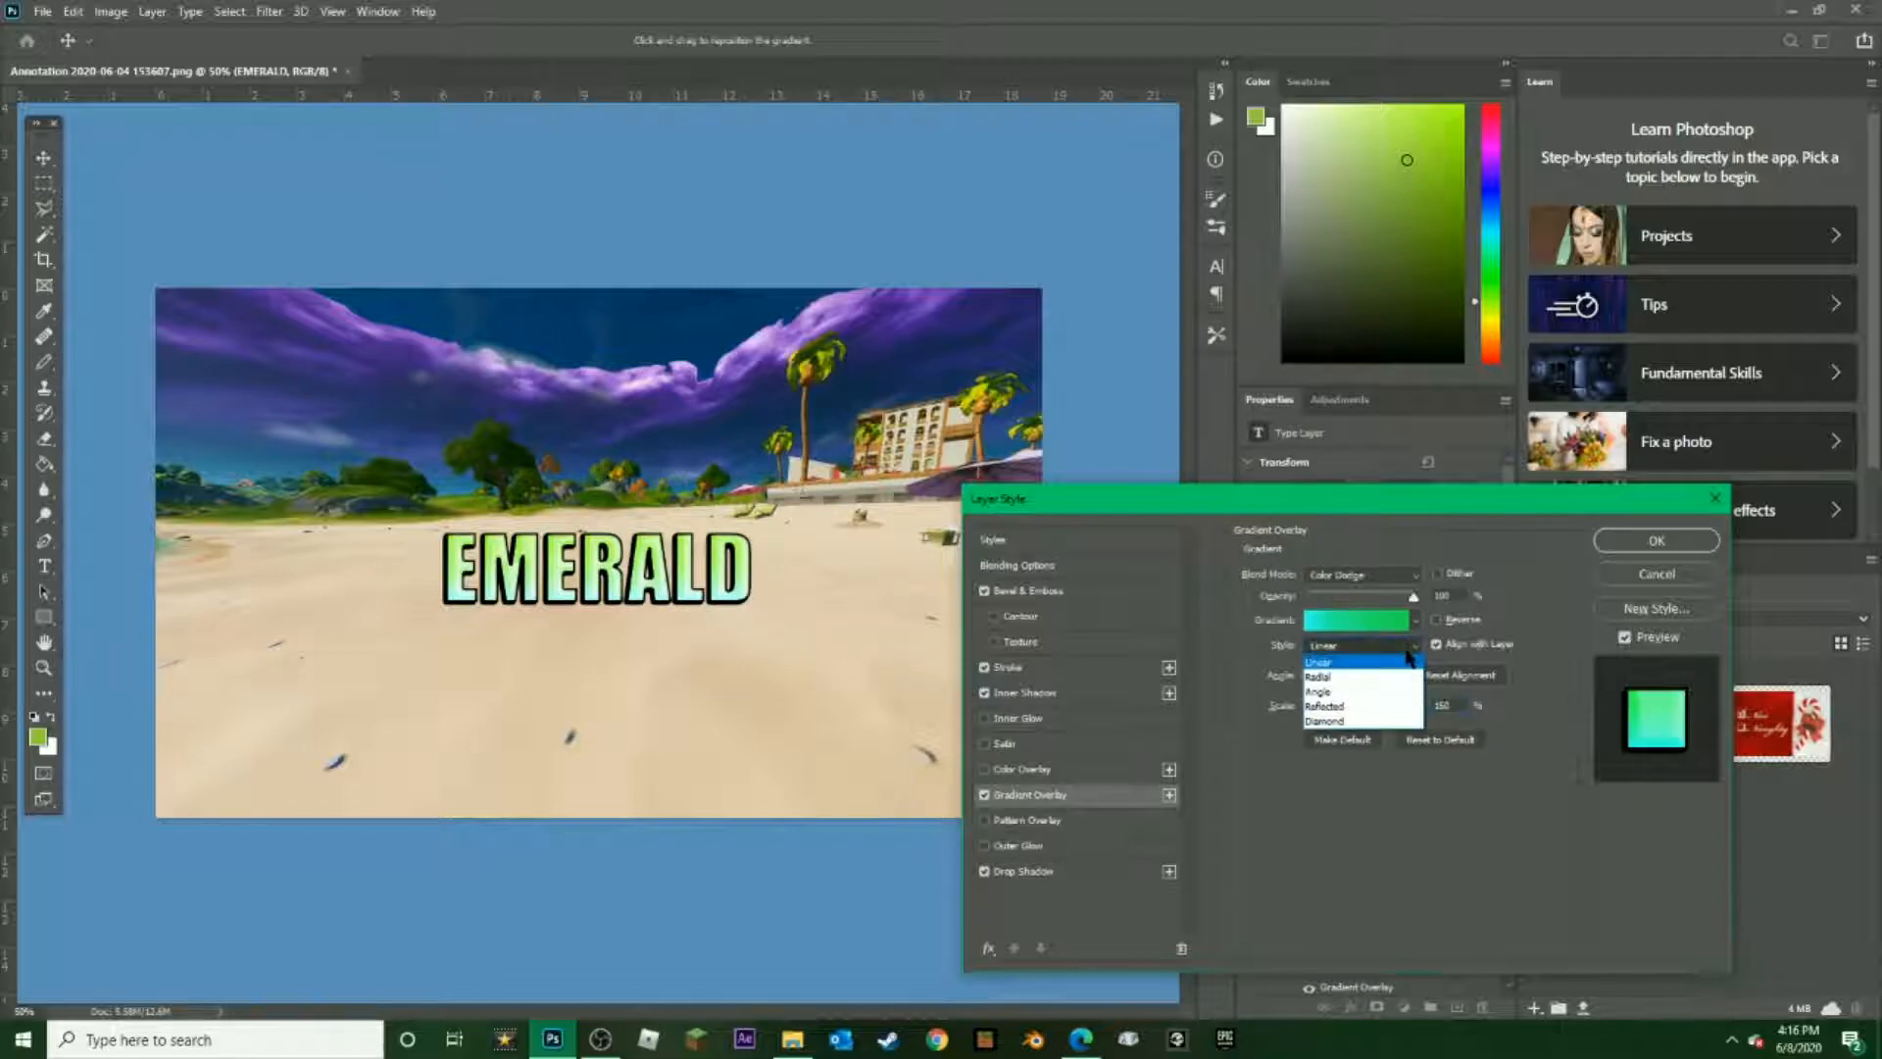
click(1355, 707)
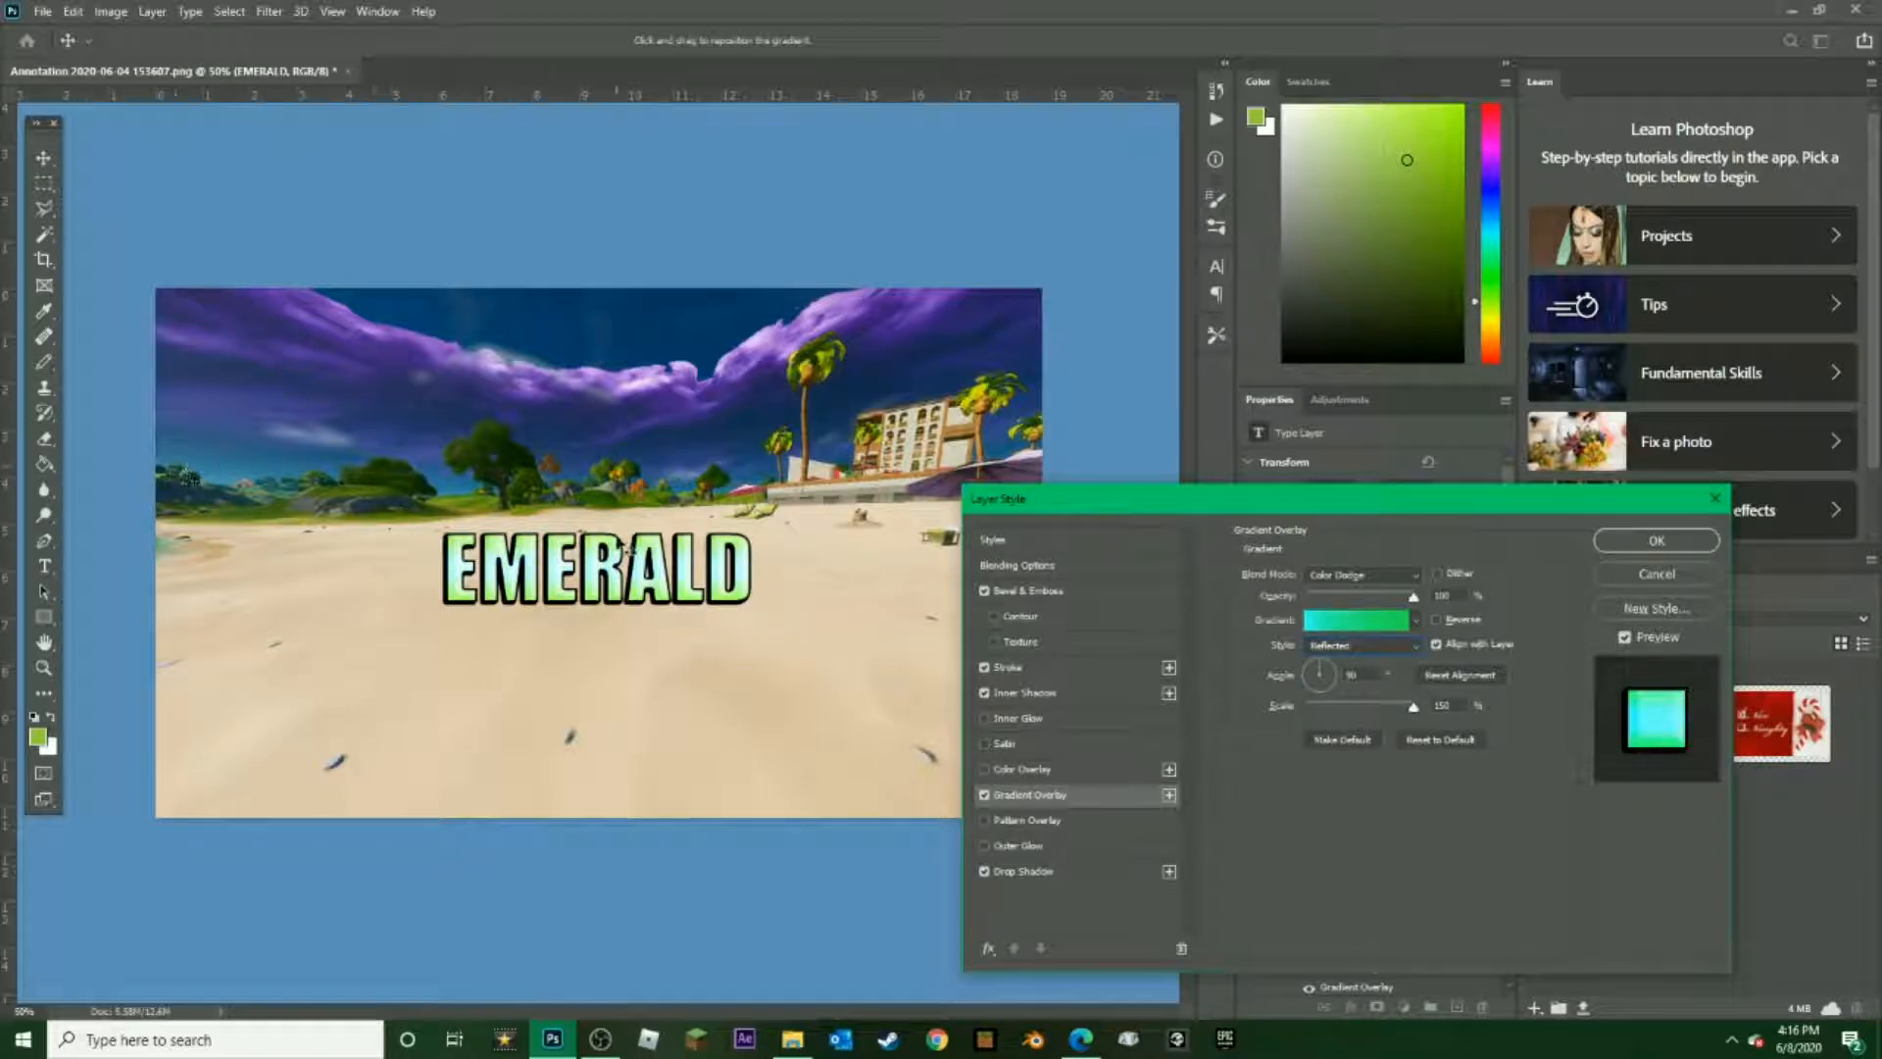
click(1415, 576)
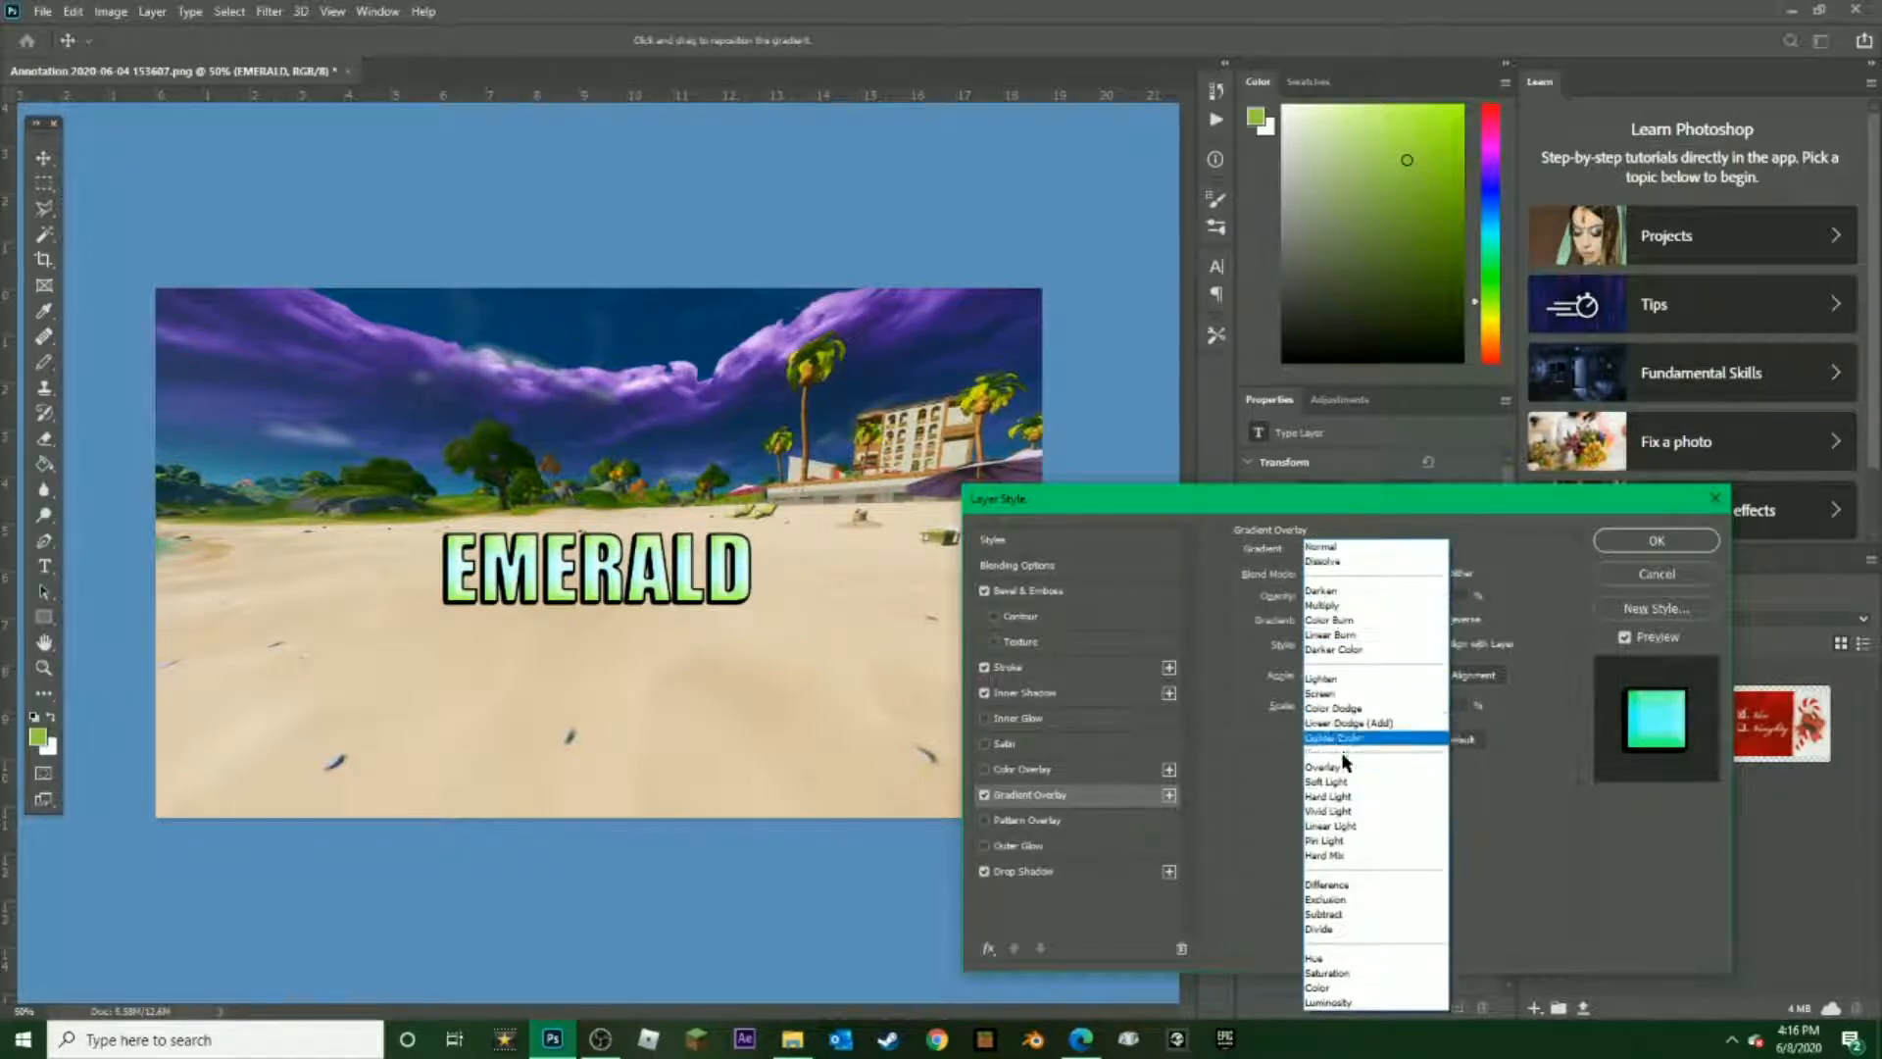
click(1341, 680)
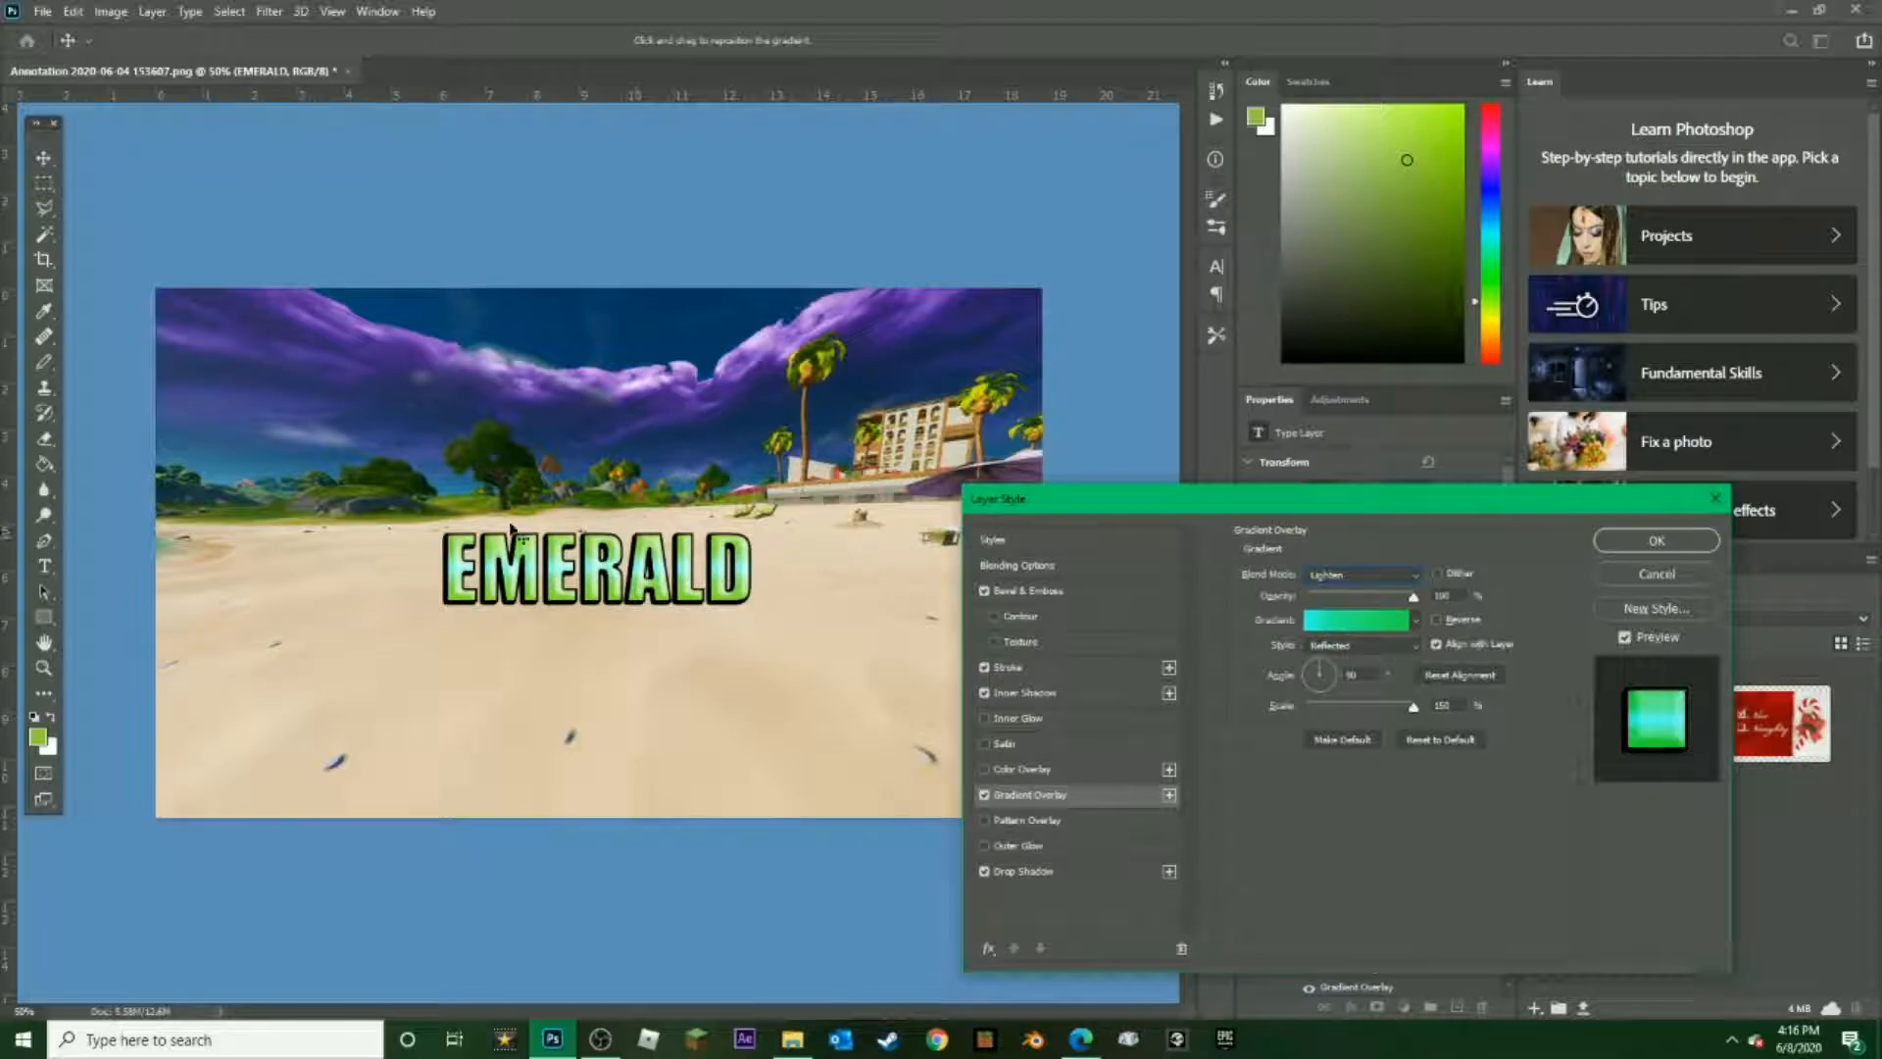
Switch the Gradient Overlay style to Linear and rotate its angle to about 140° so the colours run diagonally across the text
drag(1421, 702, 1320, 667)
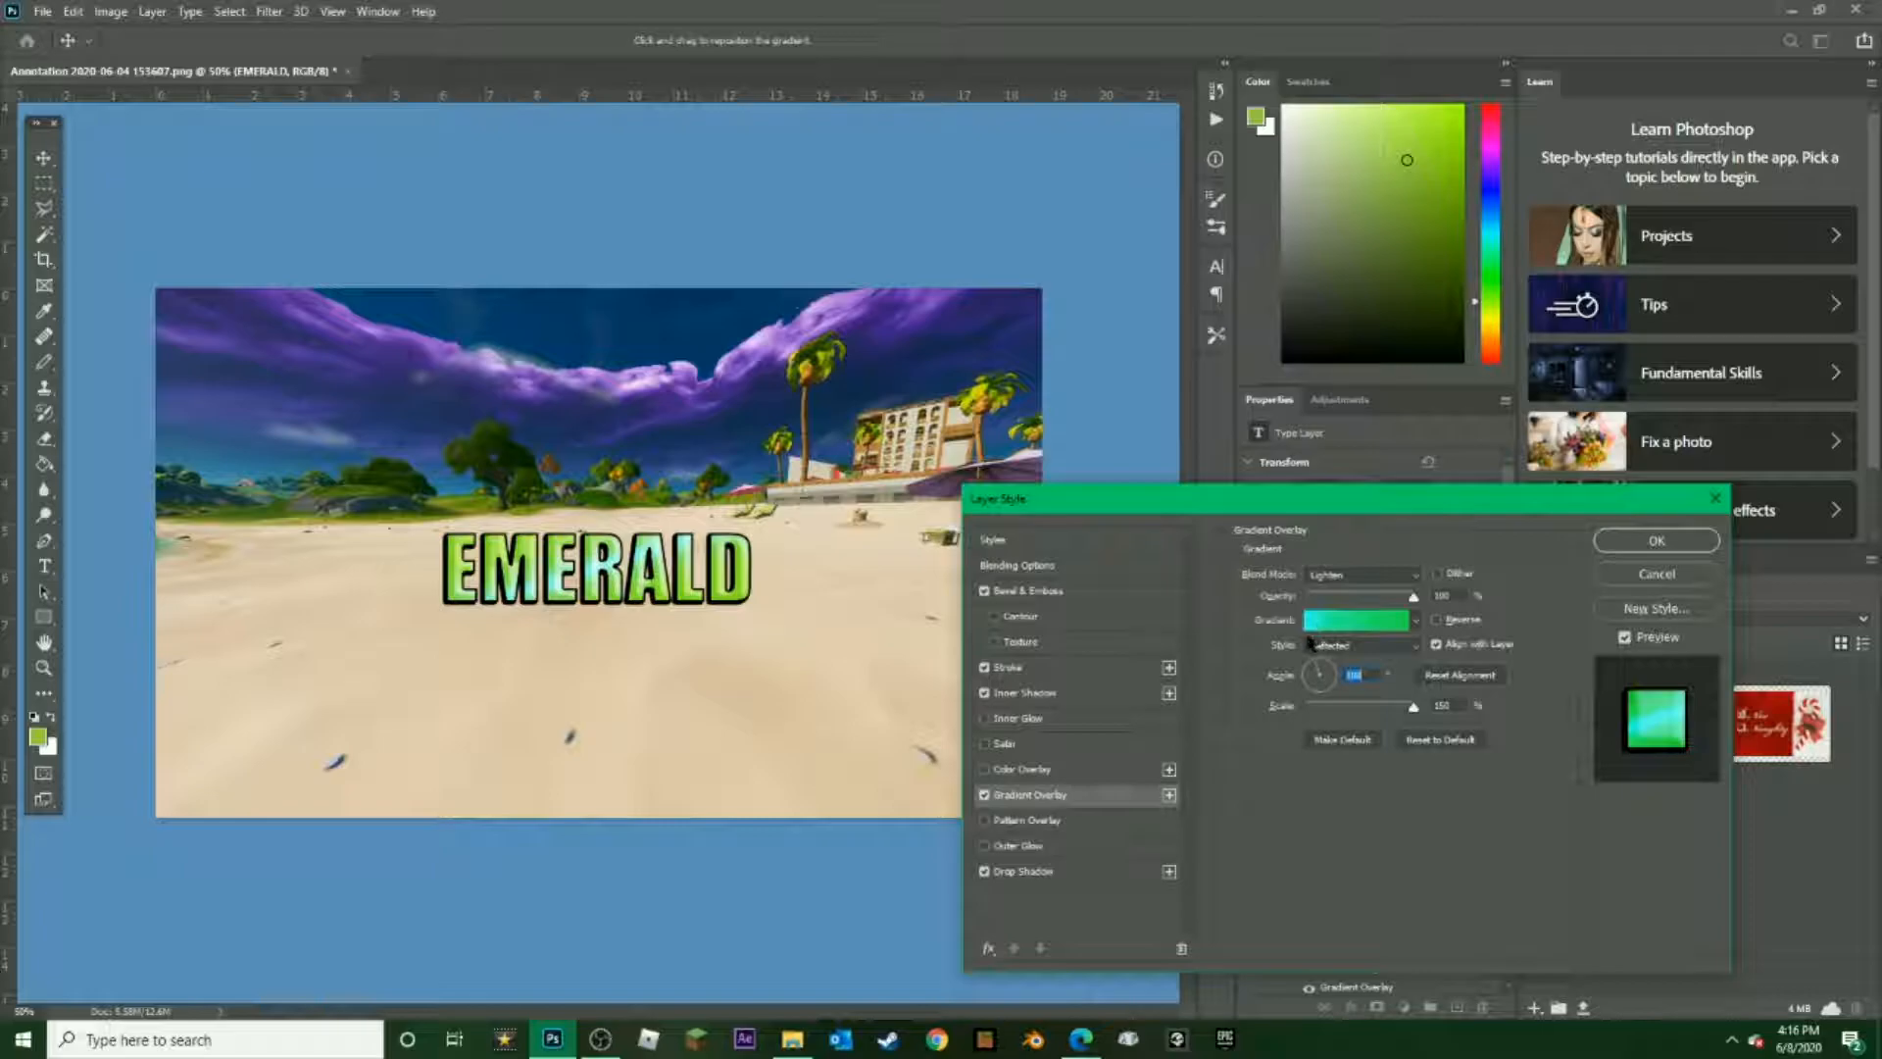
click(1381, 648)
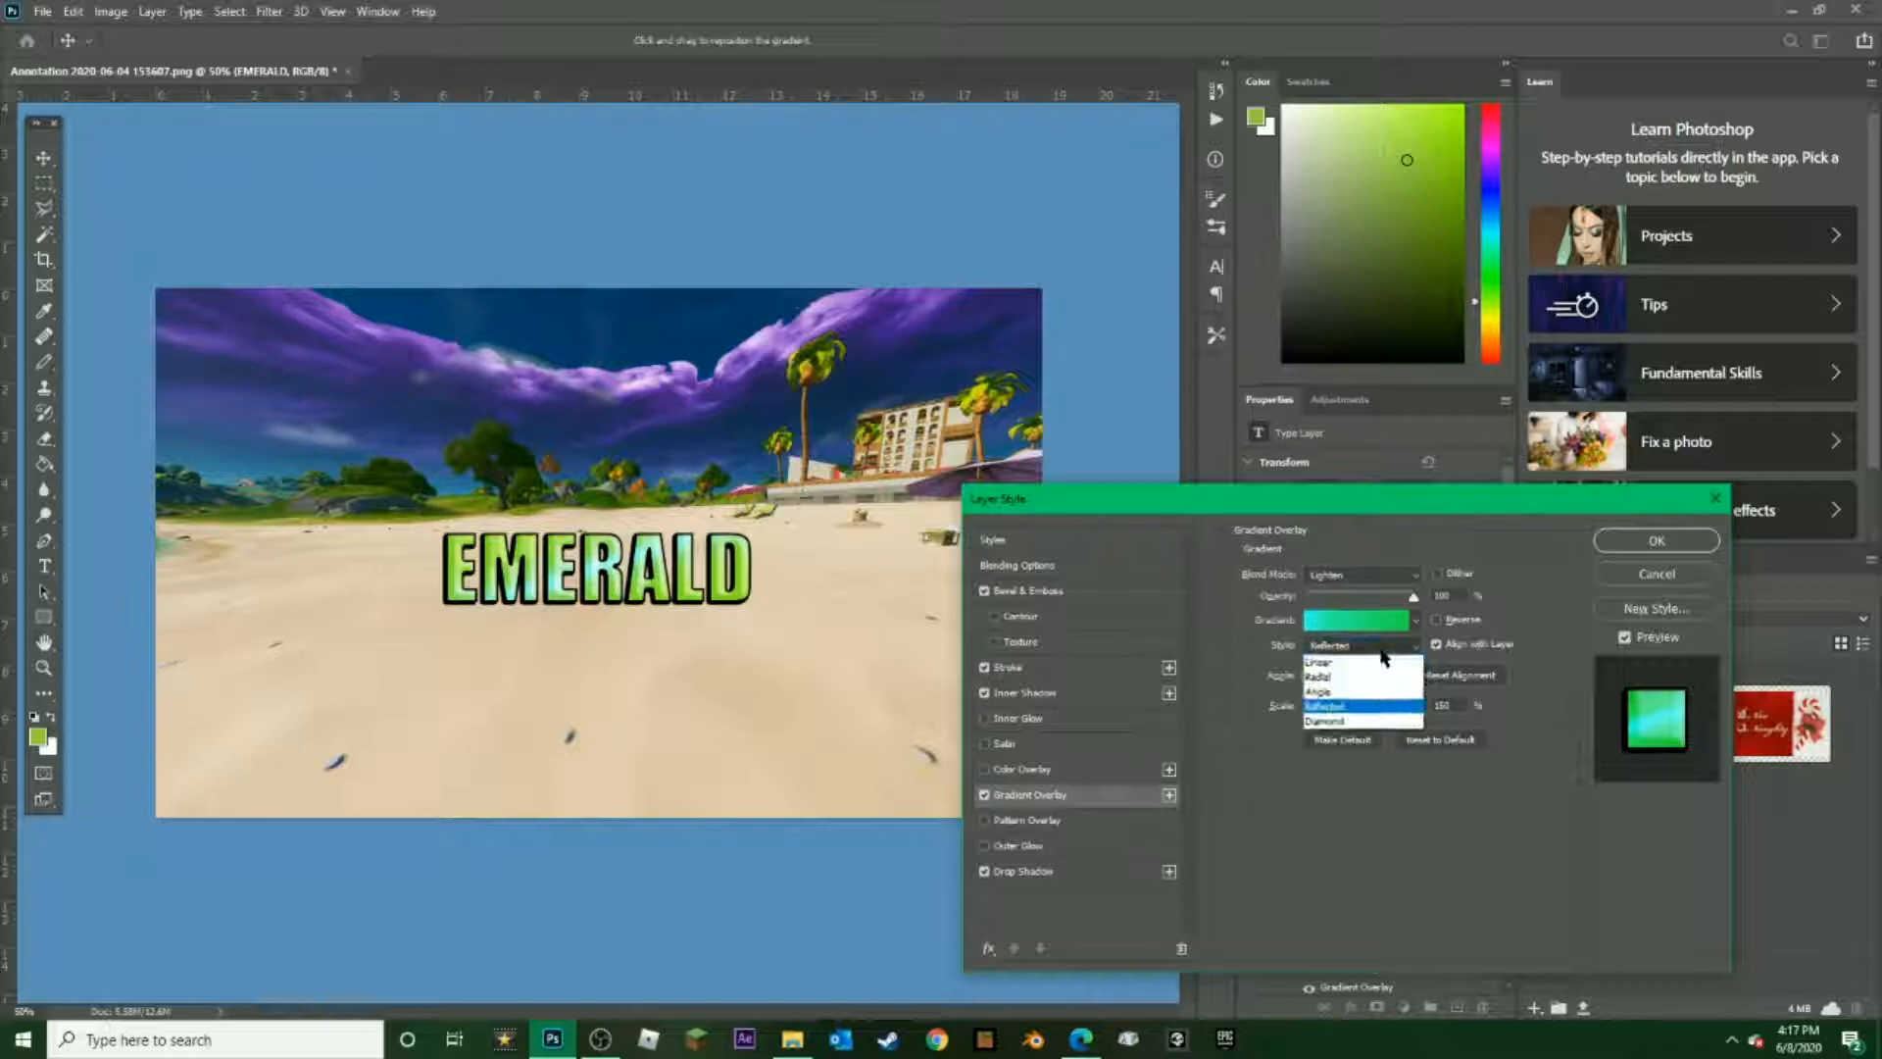
click(1338, 647)
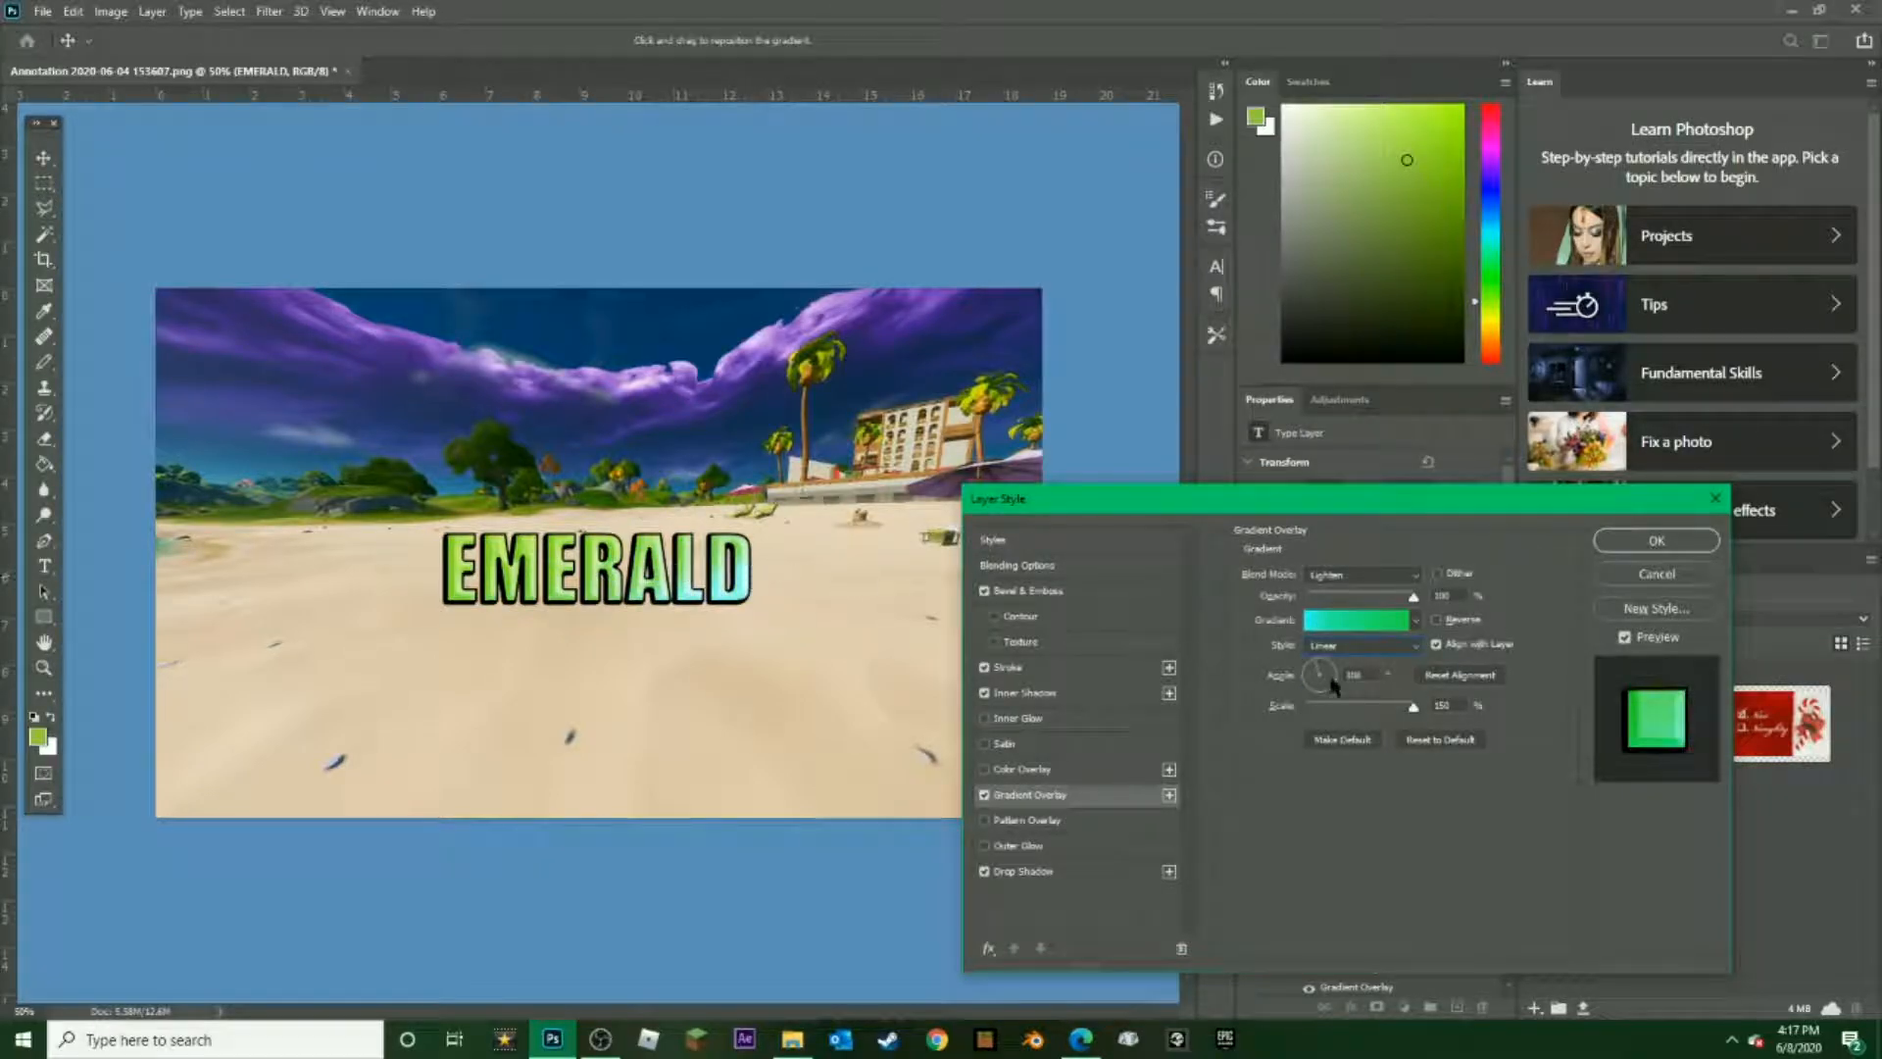
drag(1324, 669, 1350, 685)
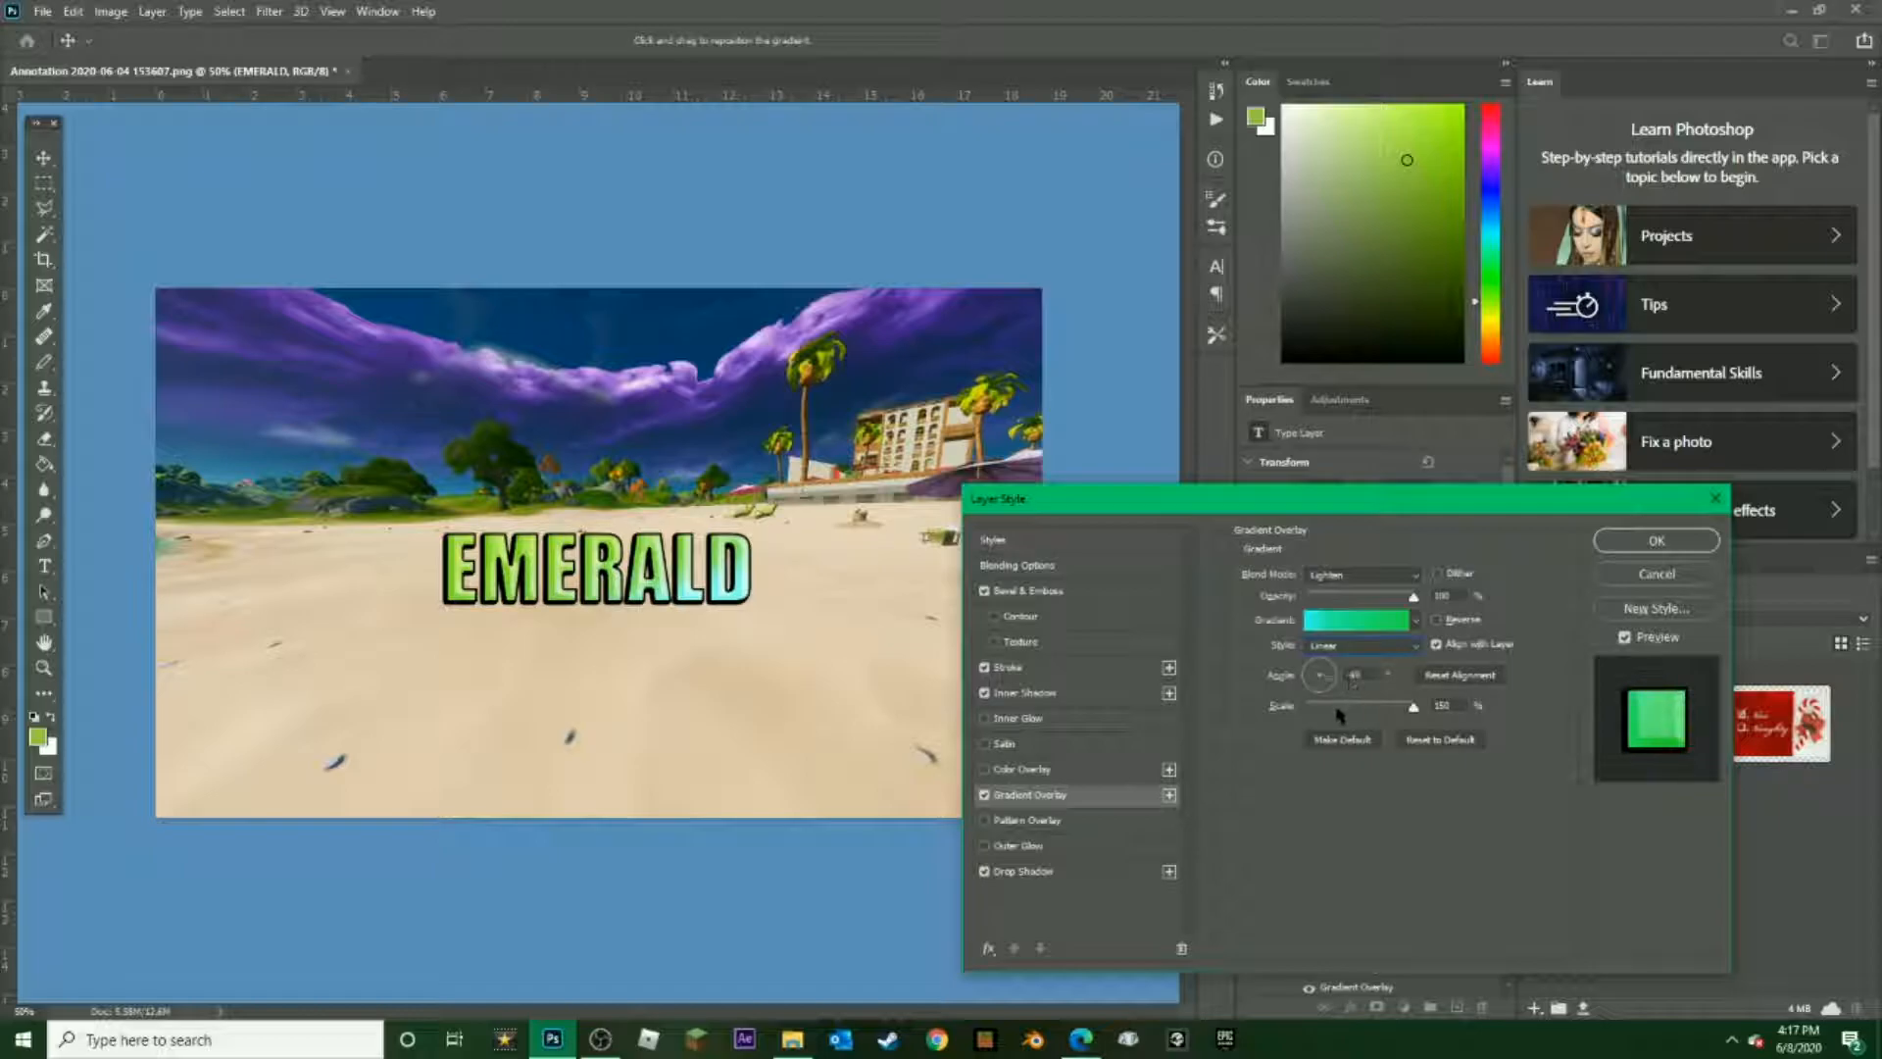
click(1299, 677)
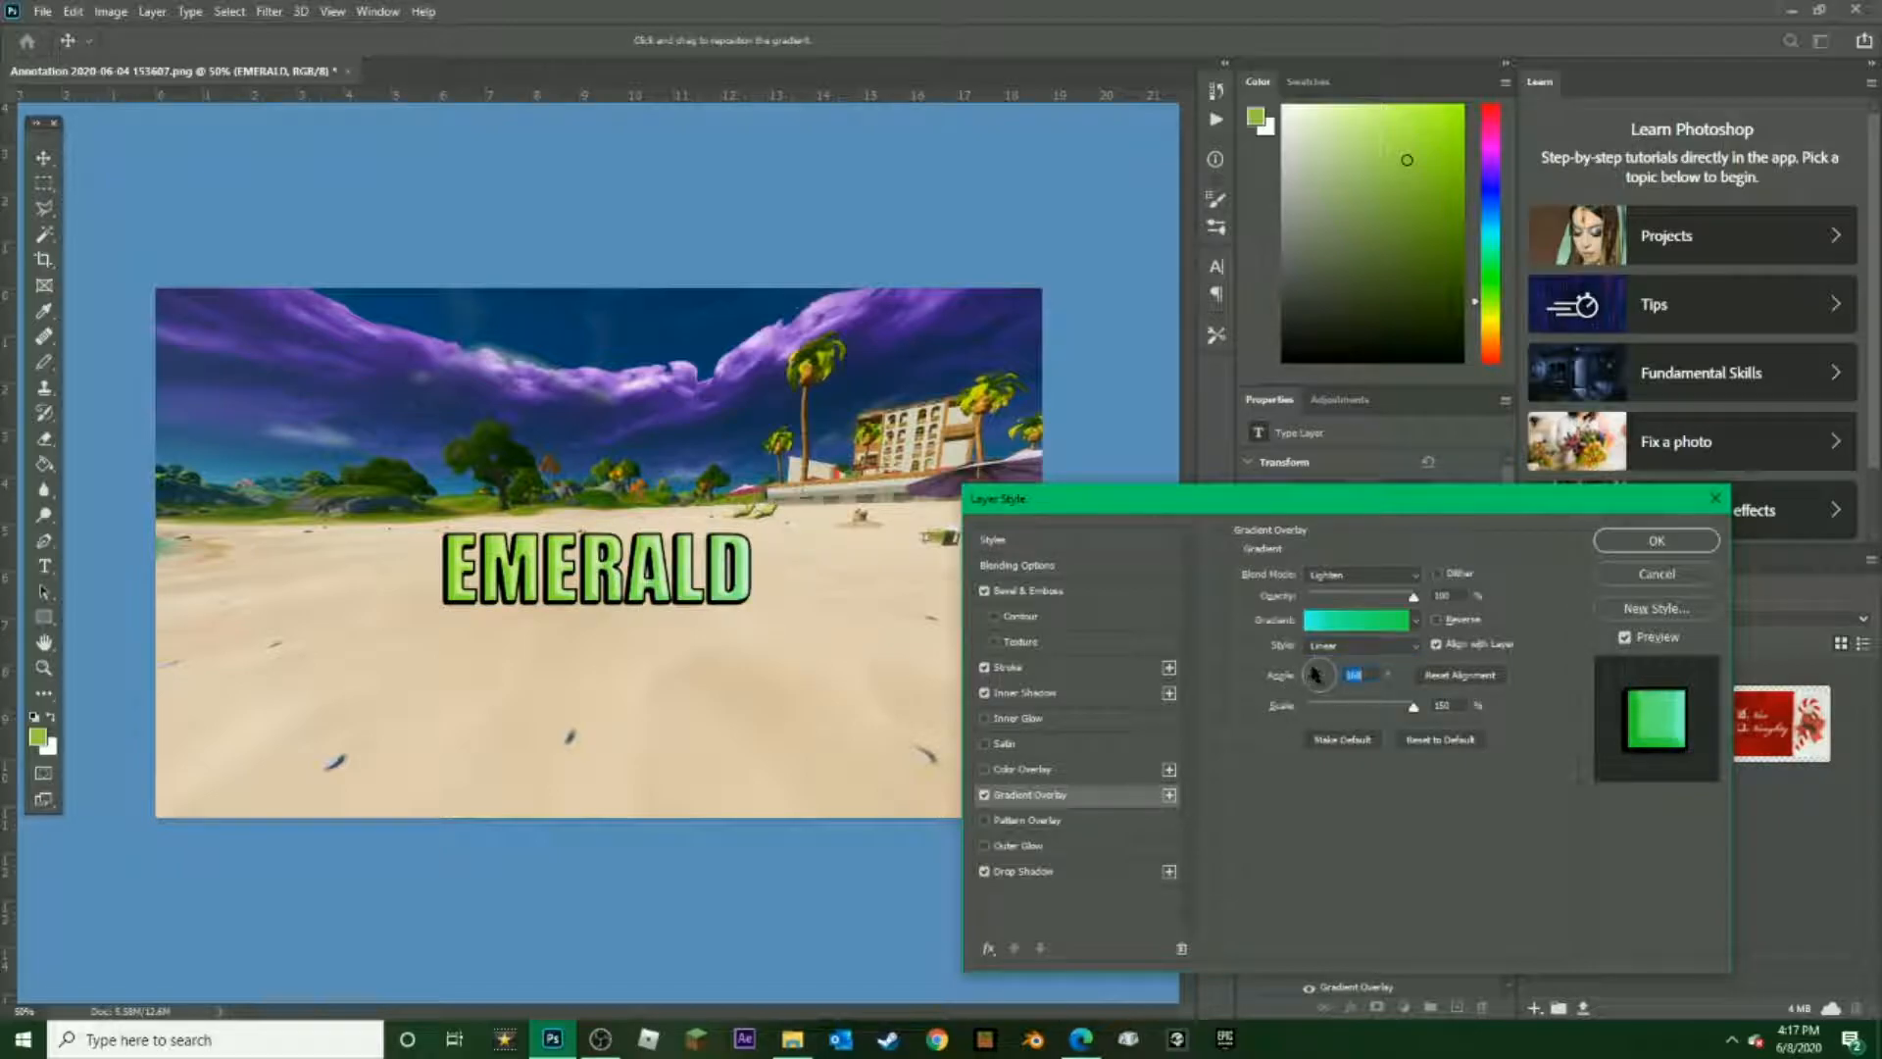
click(1315, 661)
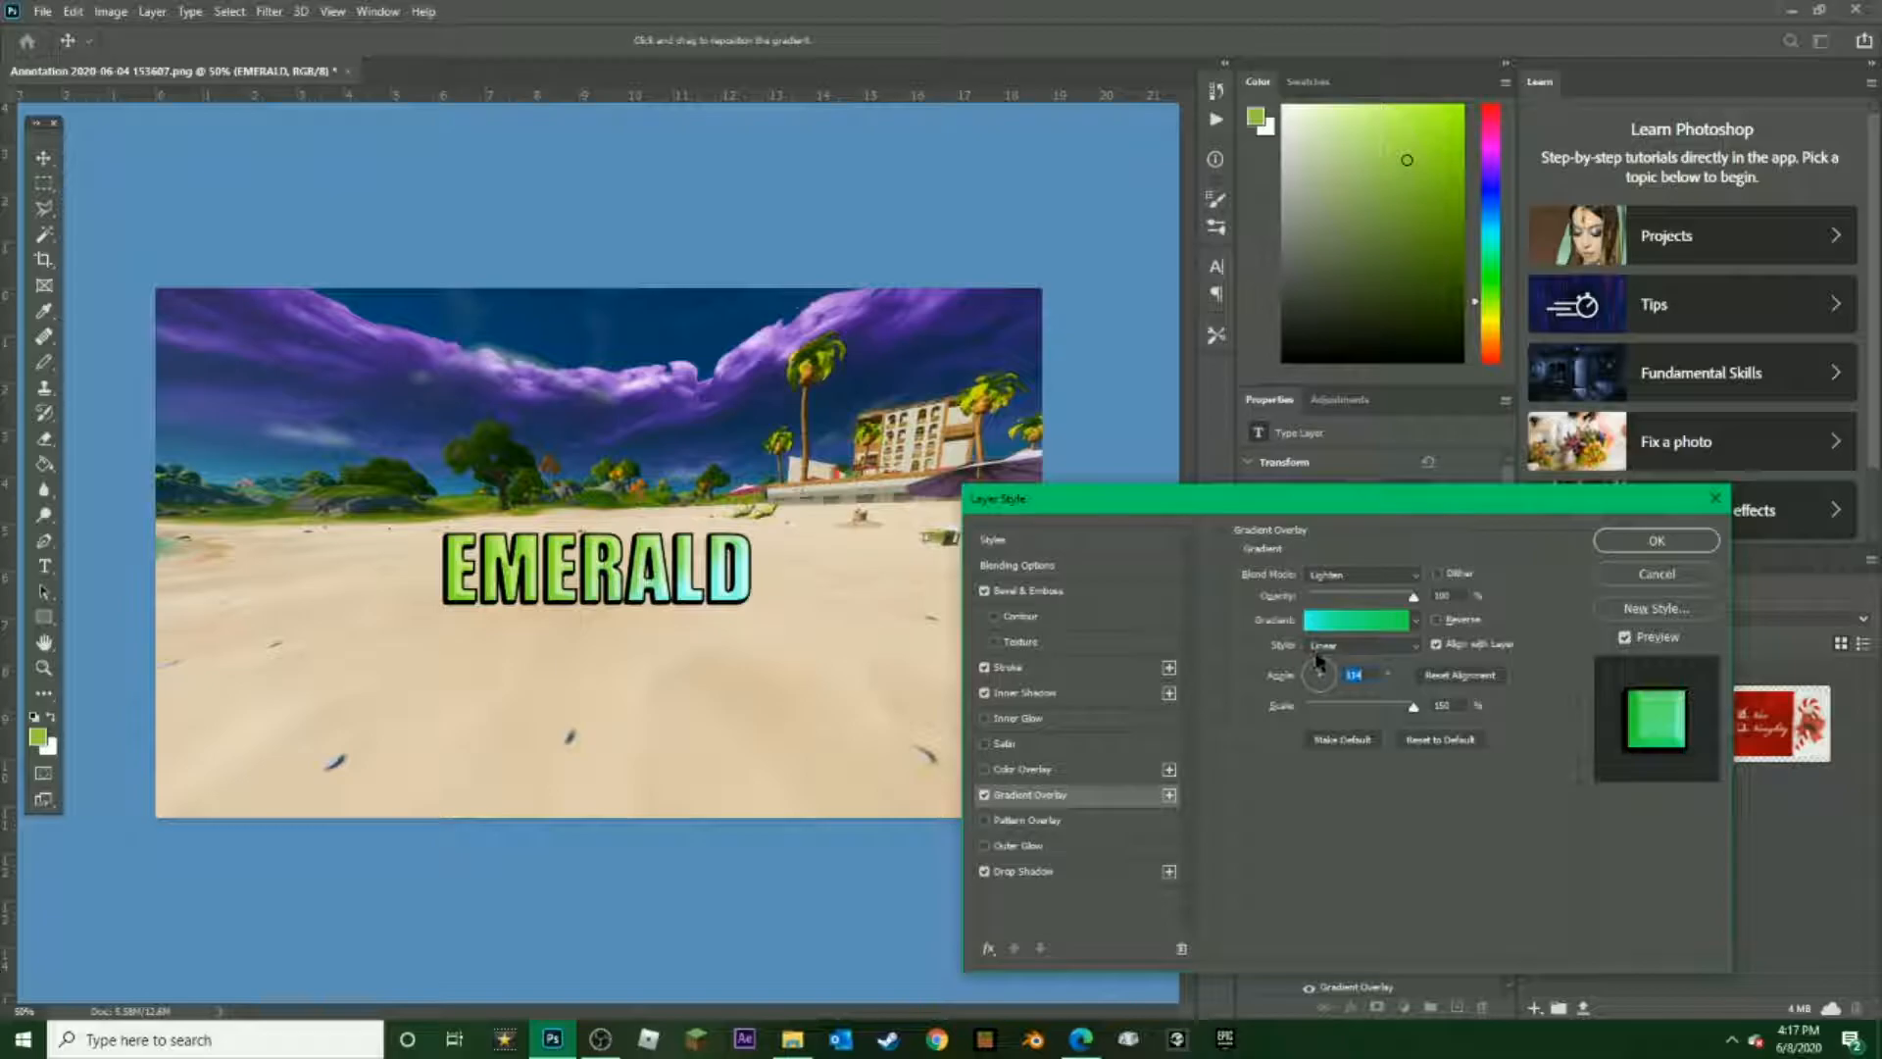
click(1310, 649)
click(1283, 675)
click(1306, 672)
drag(1291, 663, 1296, 656)
Set the Gradient Overlay scale to about 92% and apply the layer style to the EMERALD text
drag(1418, 719, 845, 665)
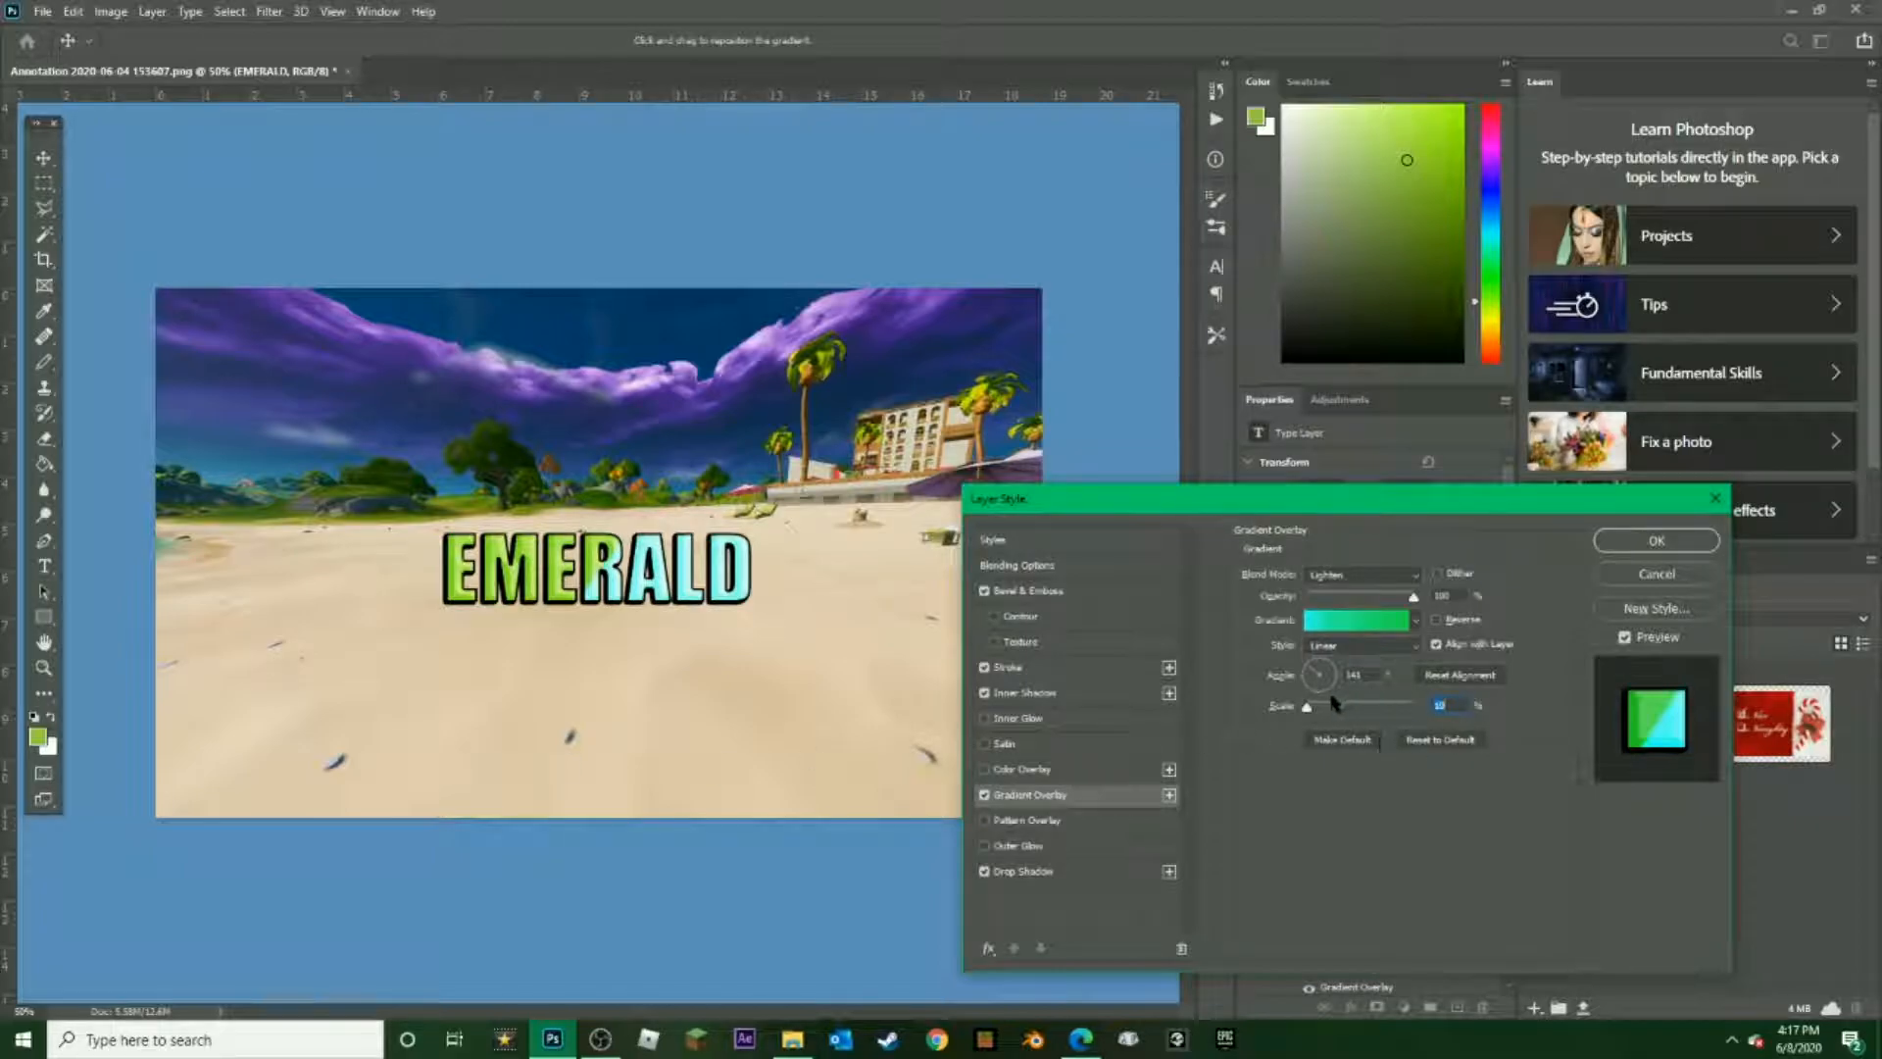
drag(1307, 707, 1375, 696)
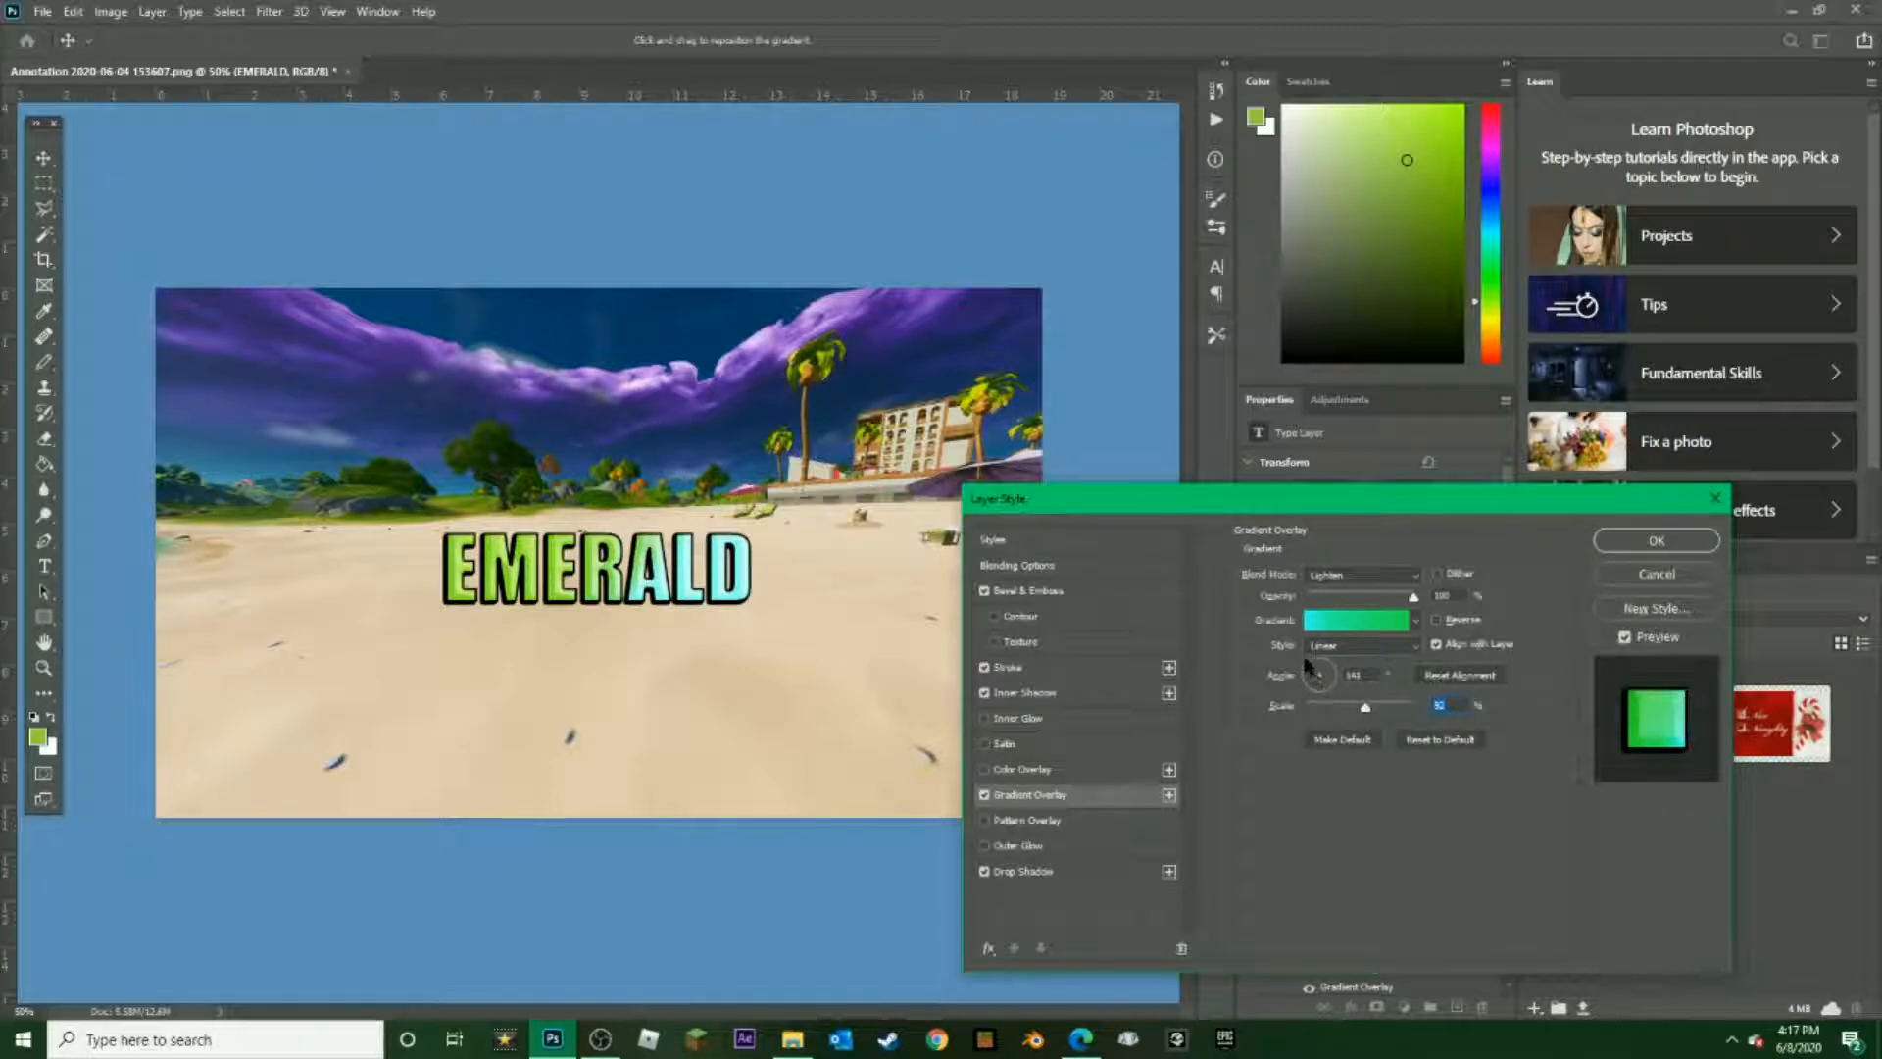
click(1657, 540)
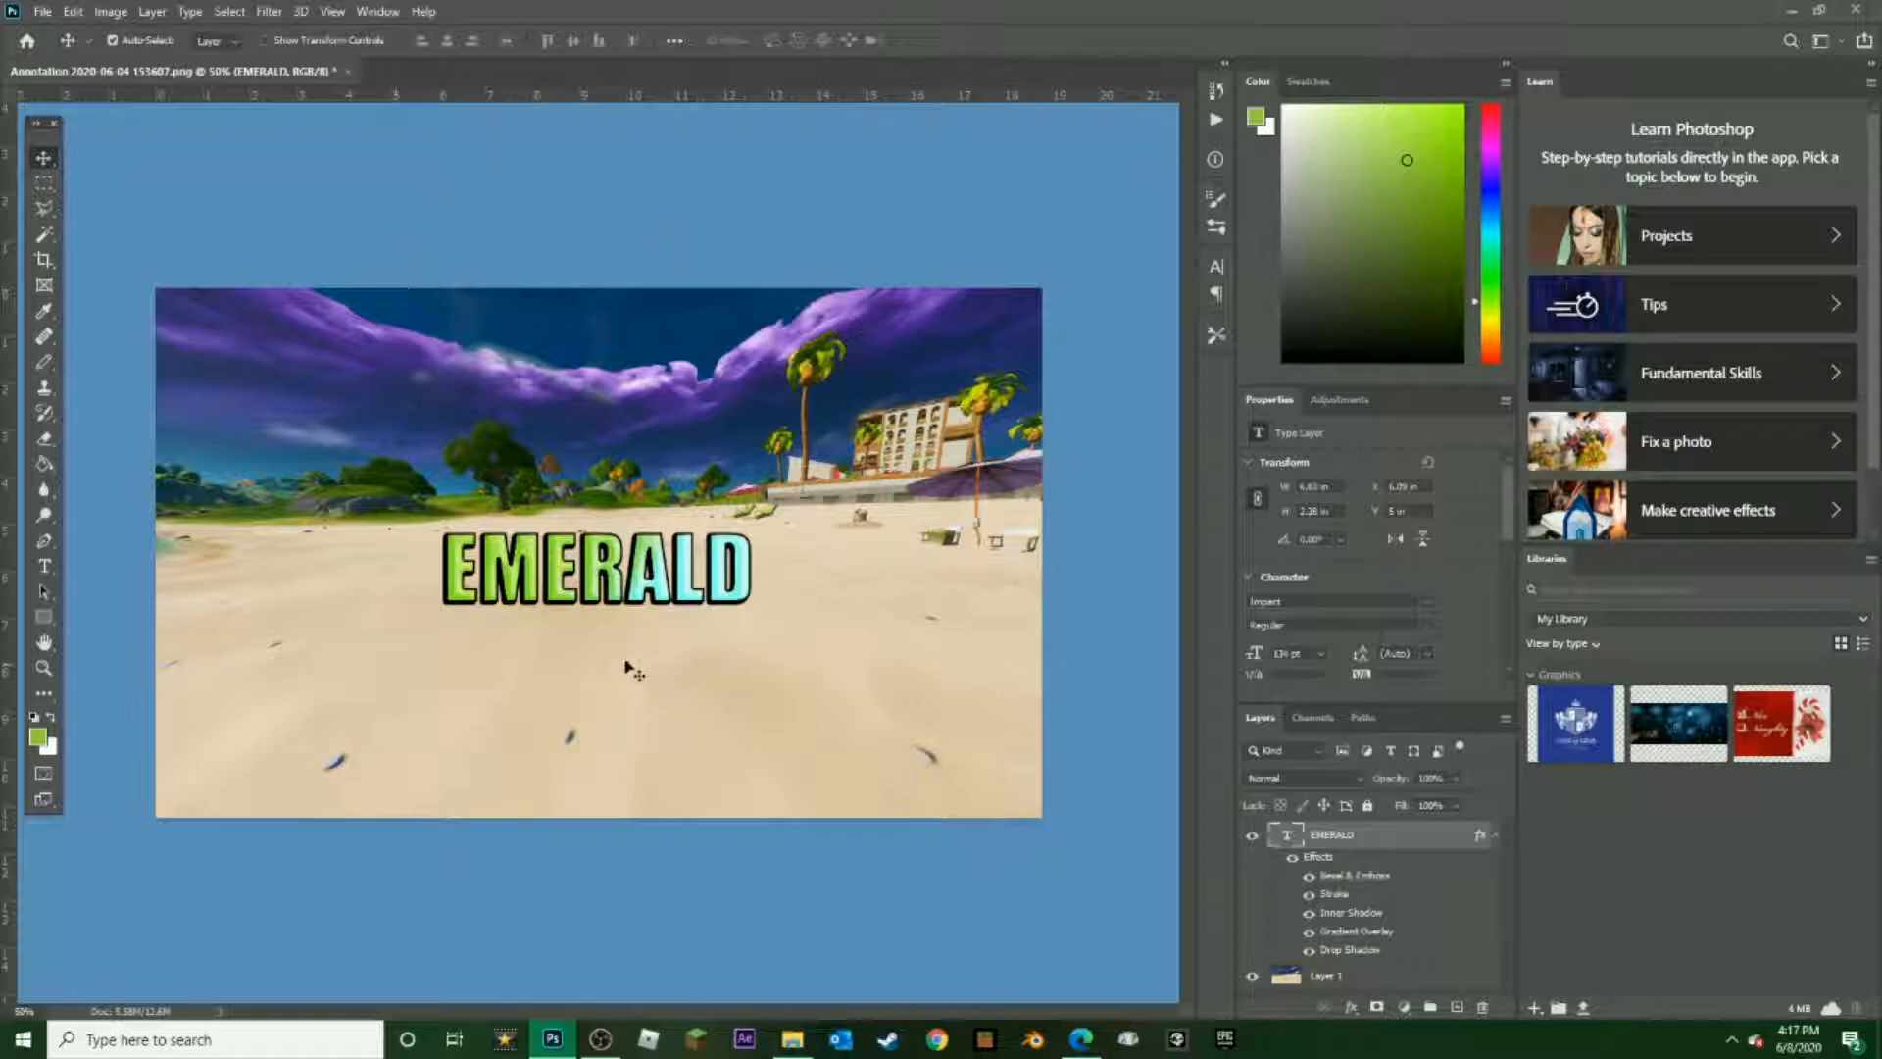
Enlarge the EMERALD text to about 167% and tilt it about 13° counterclockwise with Free Transform
key(ctrl)
key(ctrl+t)
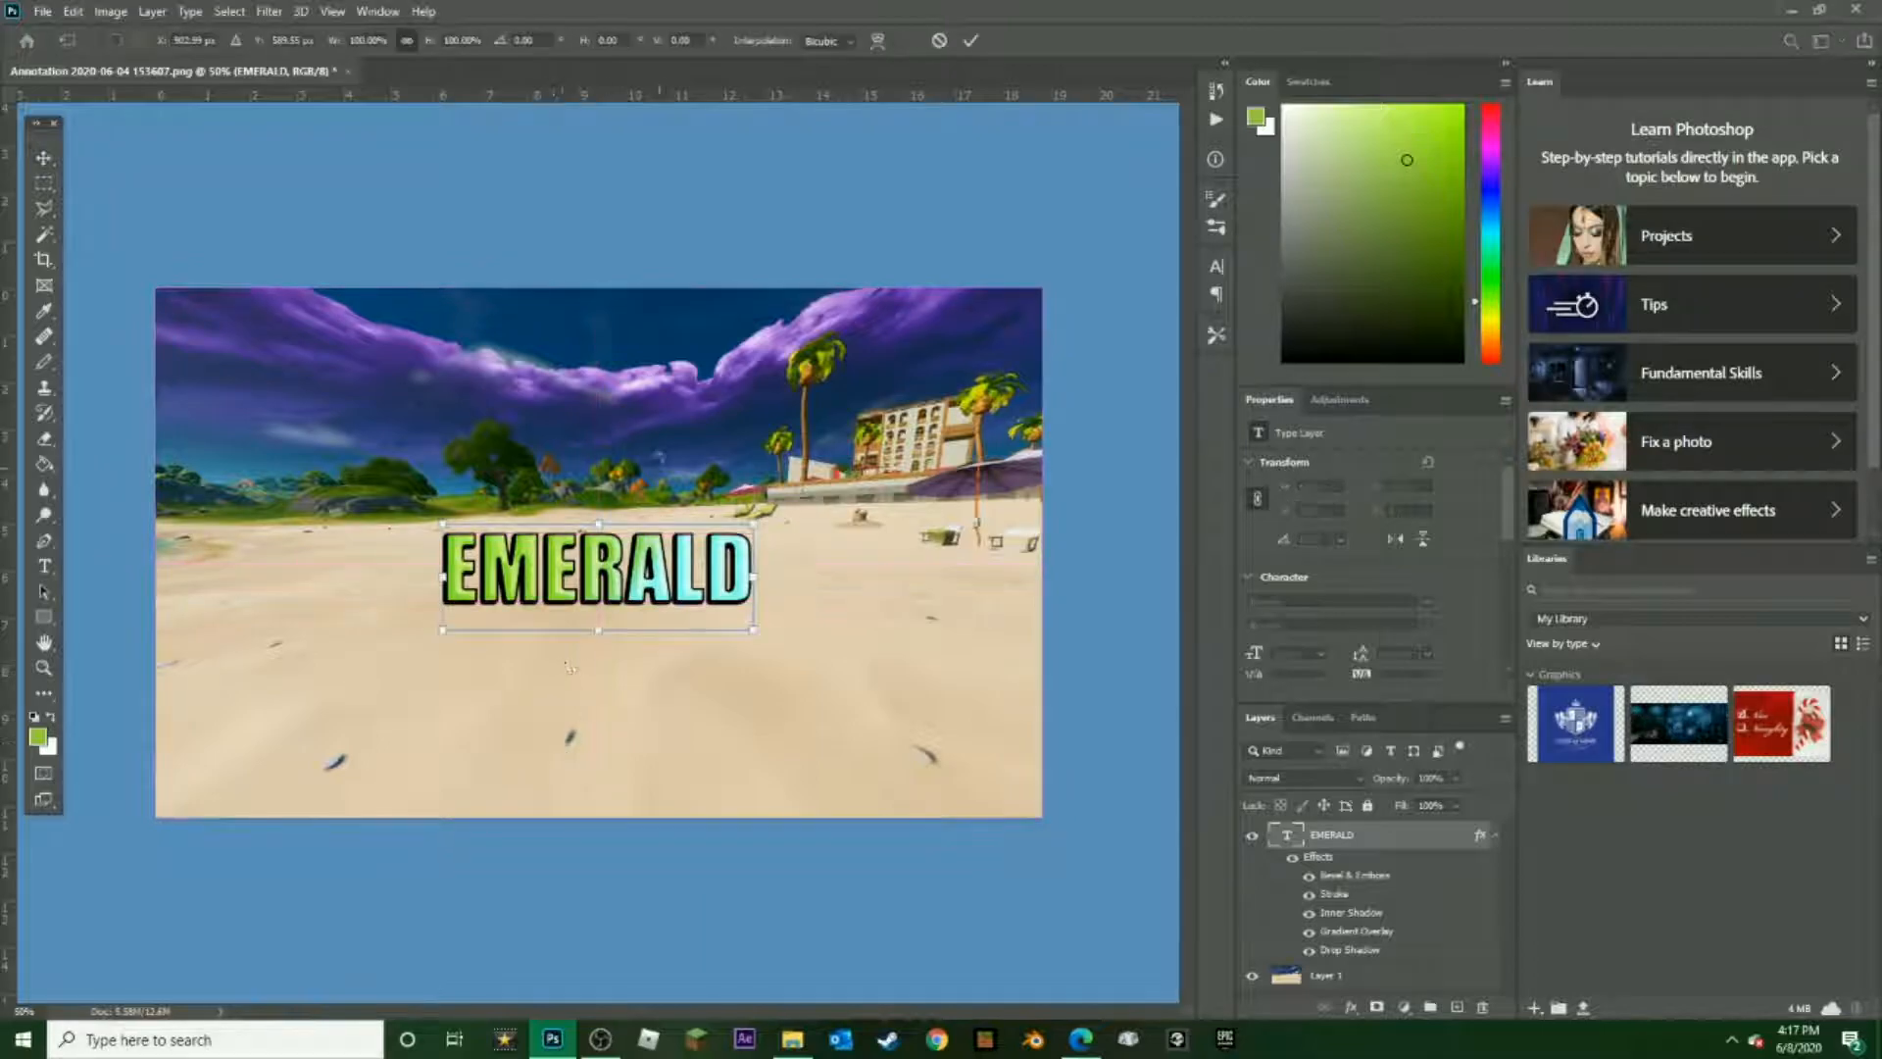
drag(614, 499, 558, 453)
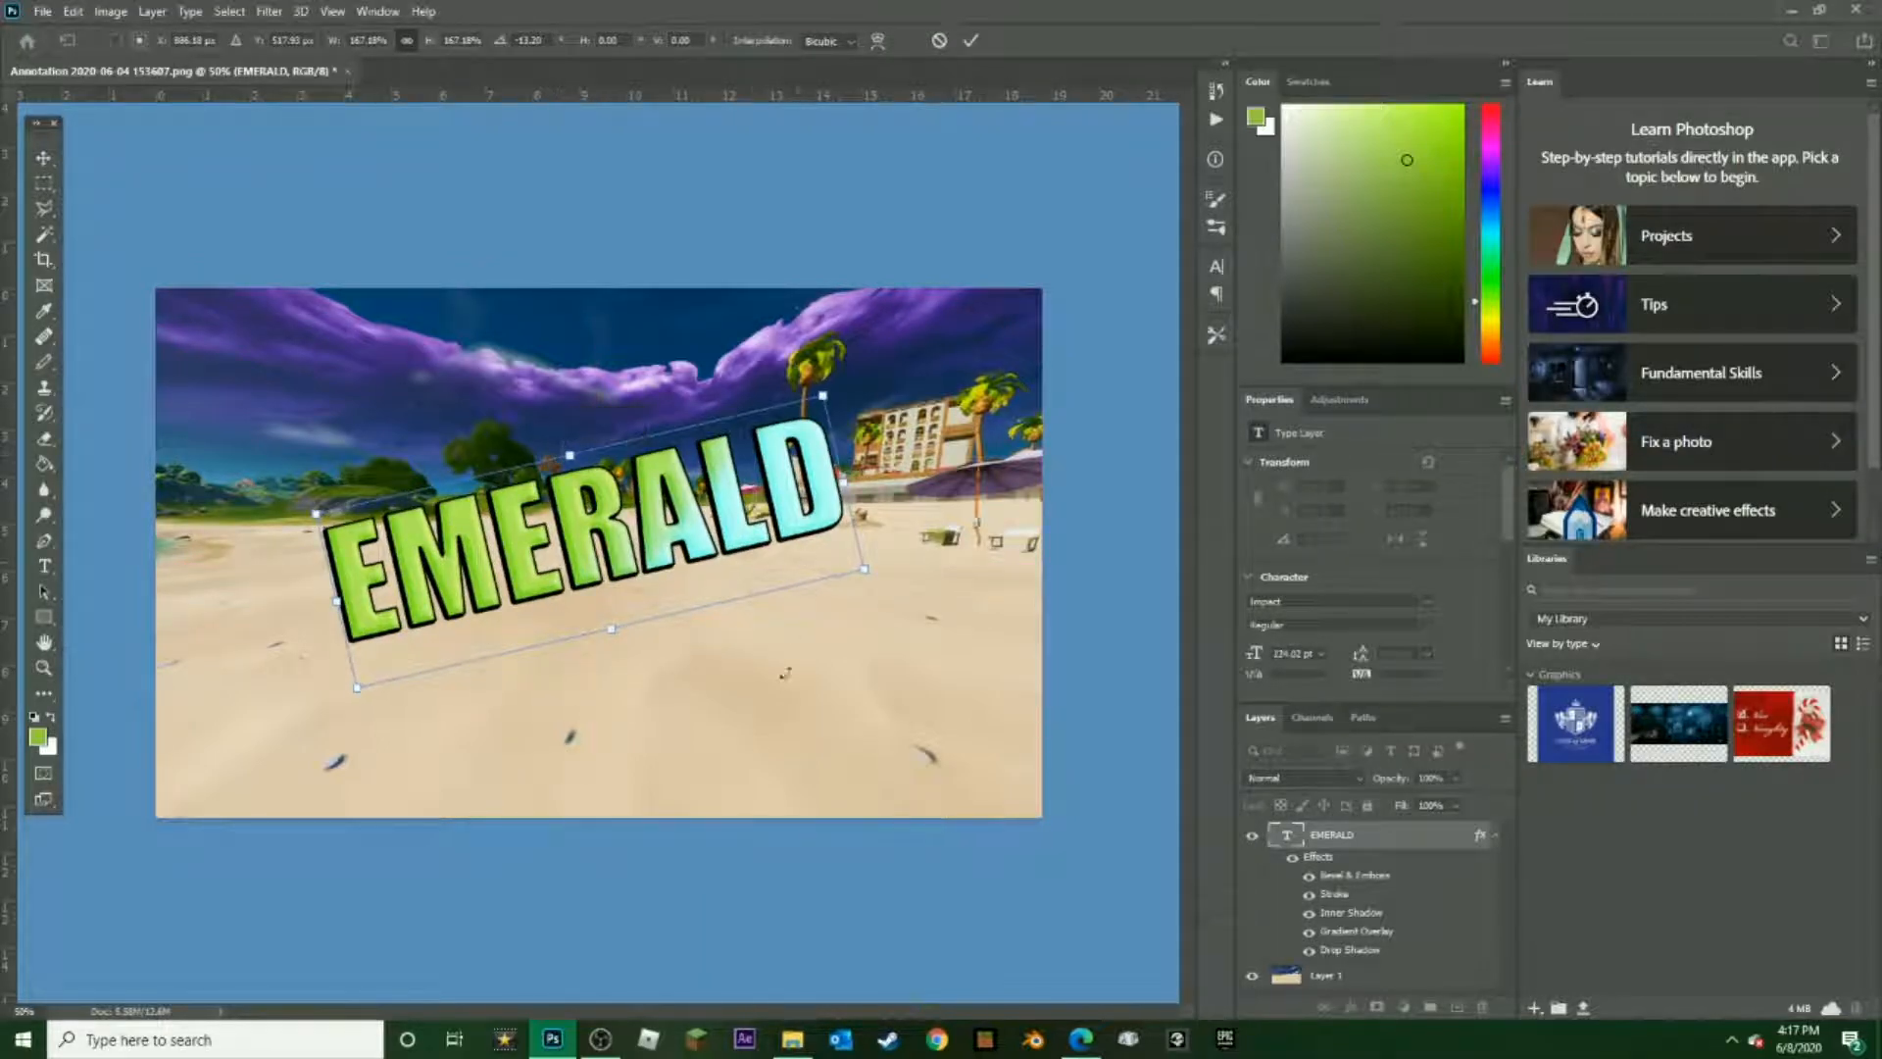
drag(995, 862, 996, 860)
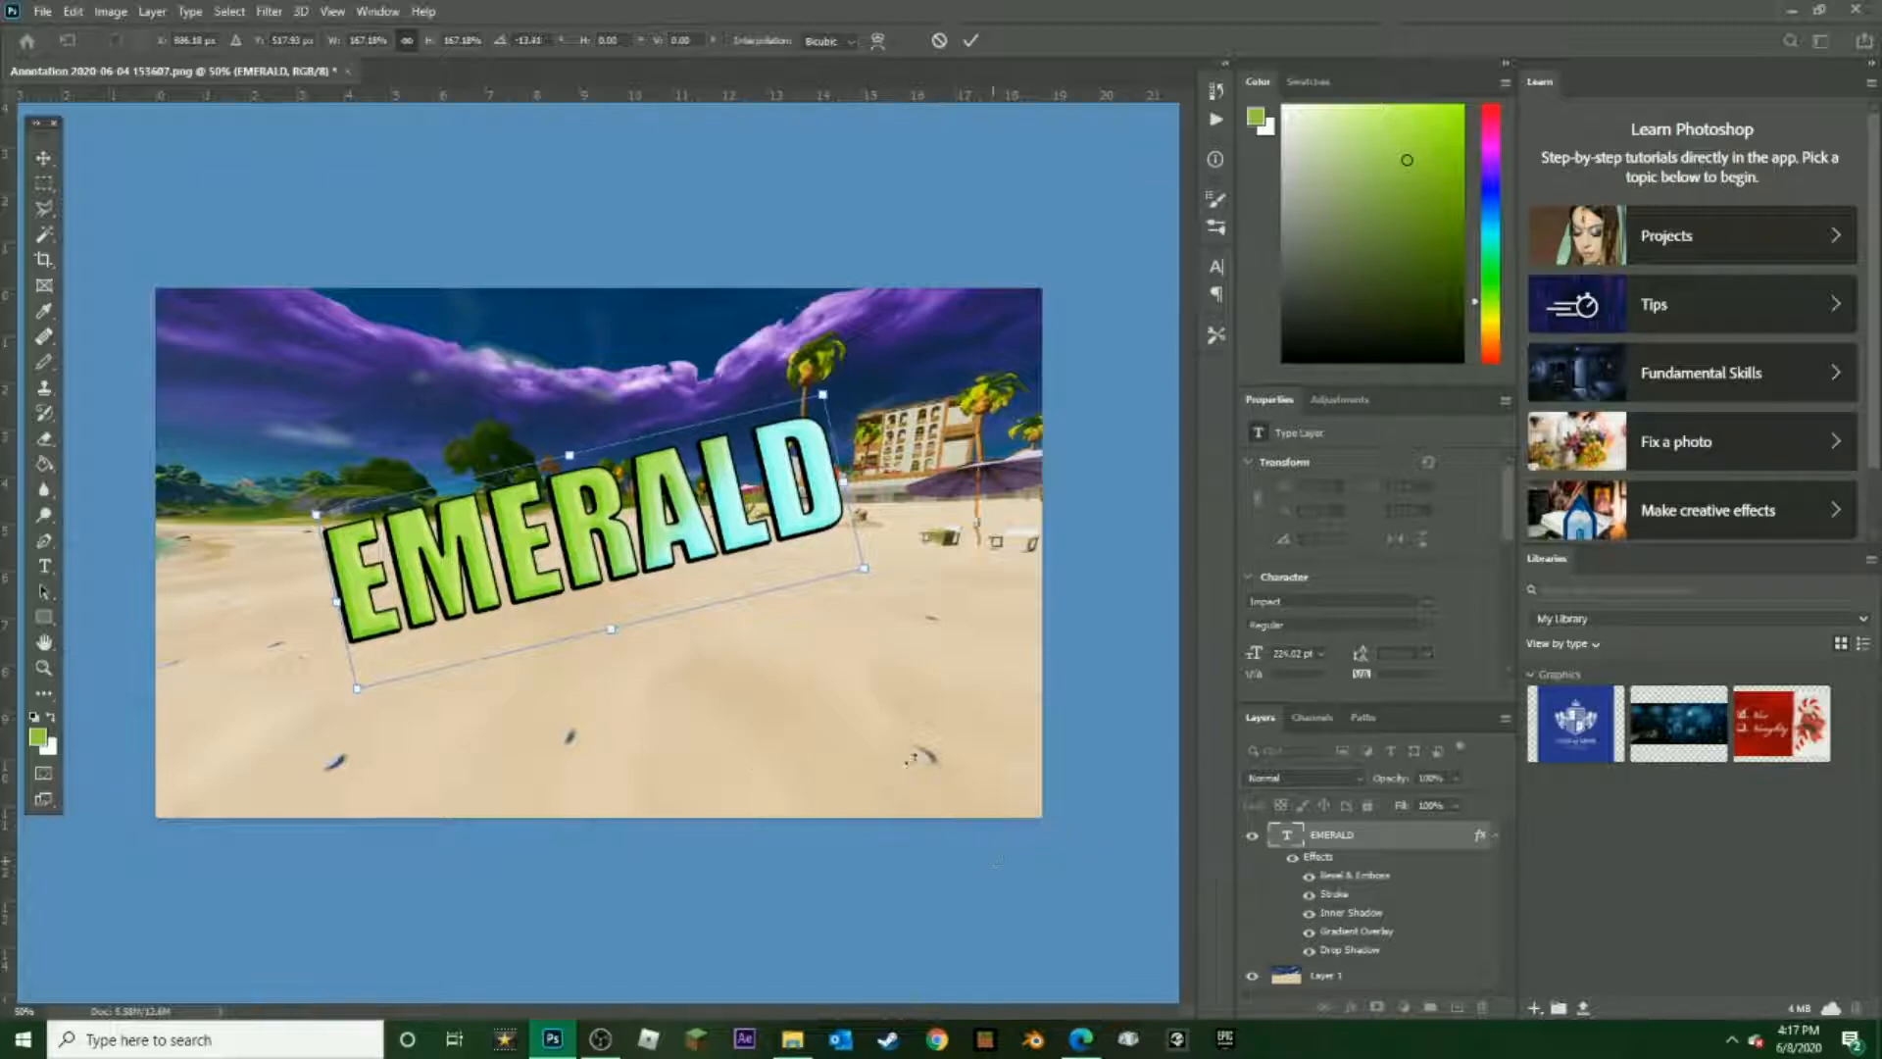
click(1320, 838)
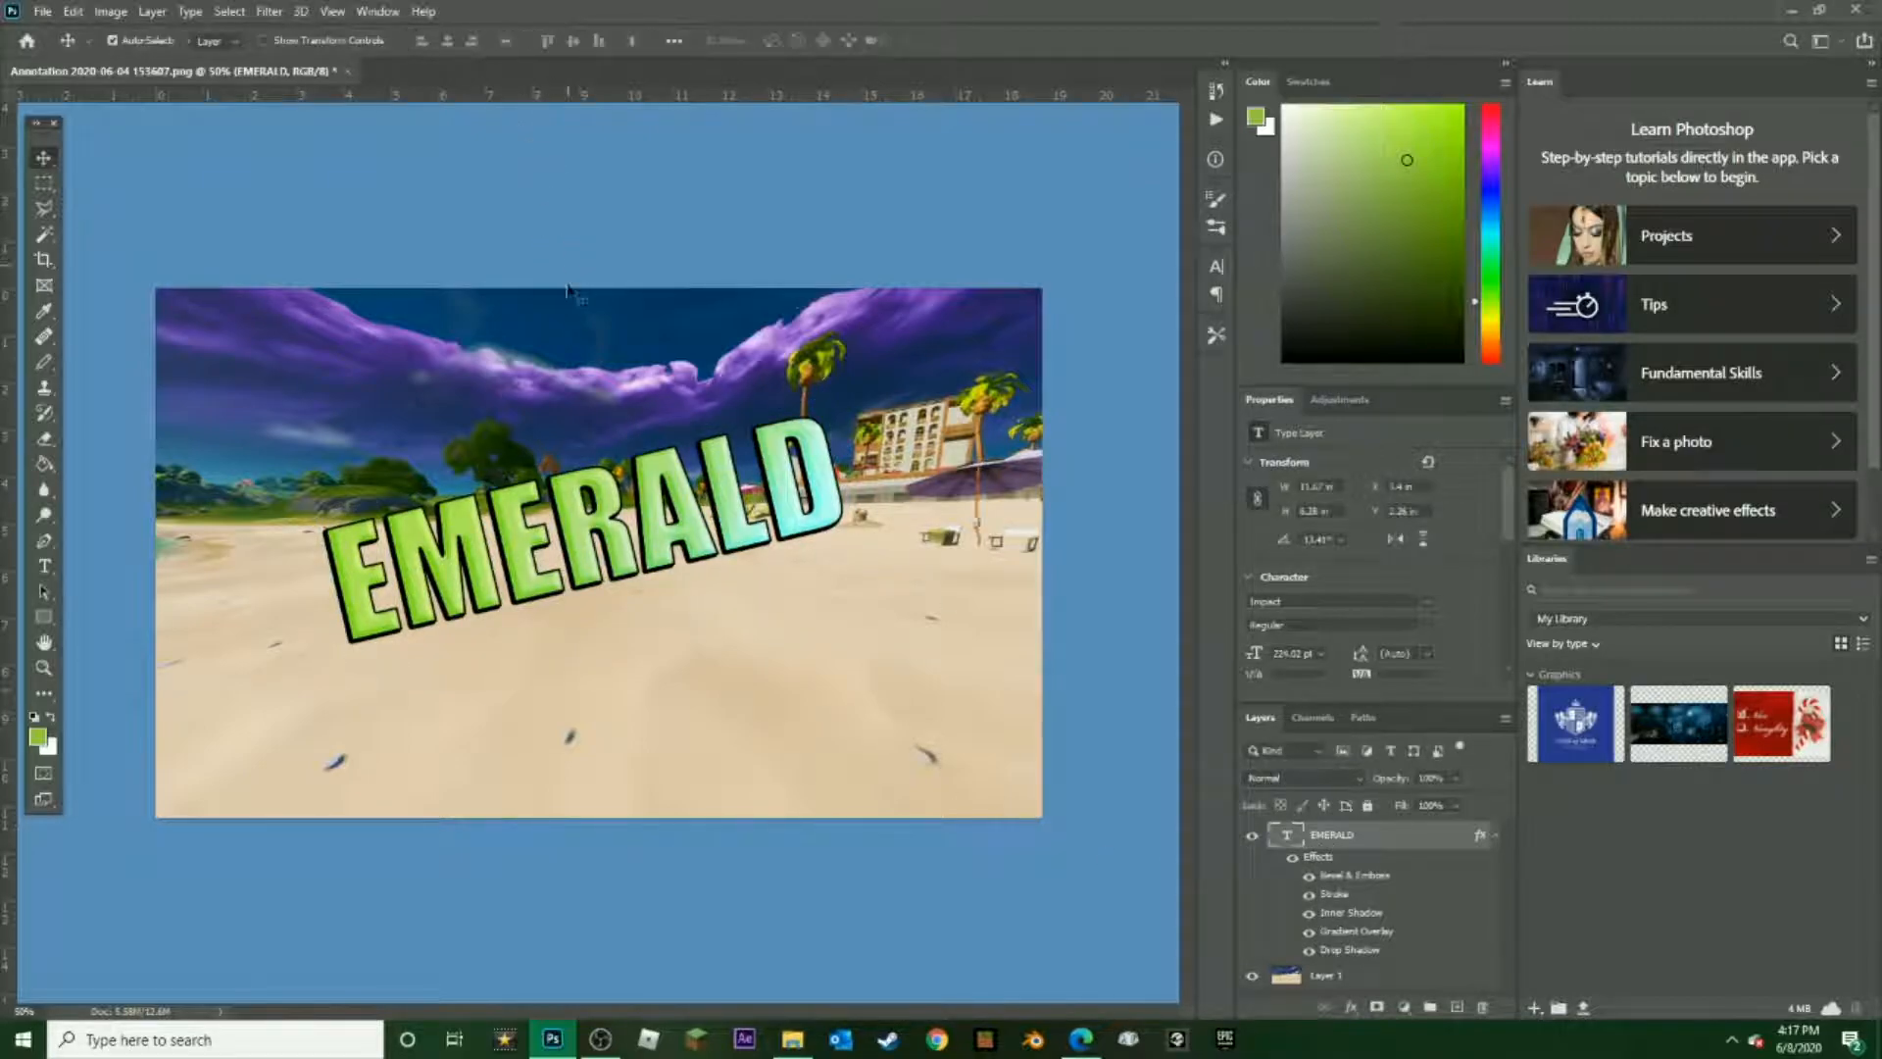
Rotate the EMERALD text about 13.6° clockwise with Free Transform to level it
key(ctrl+t)
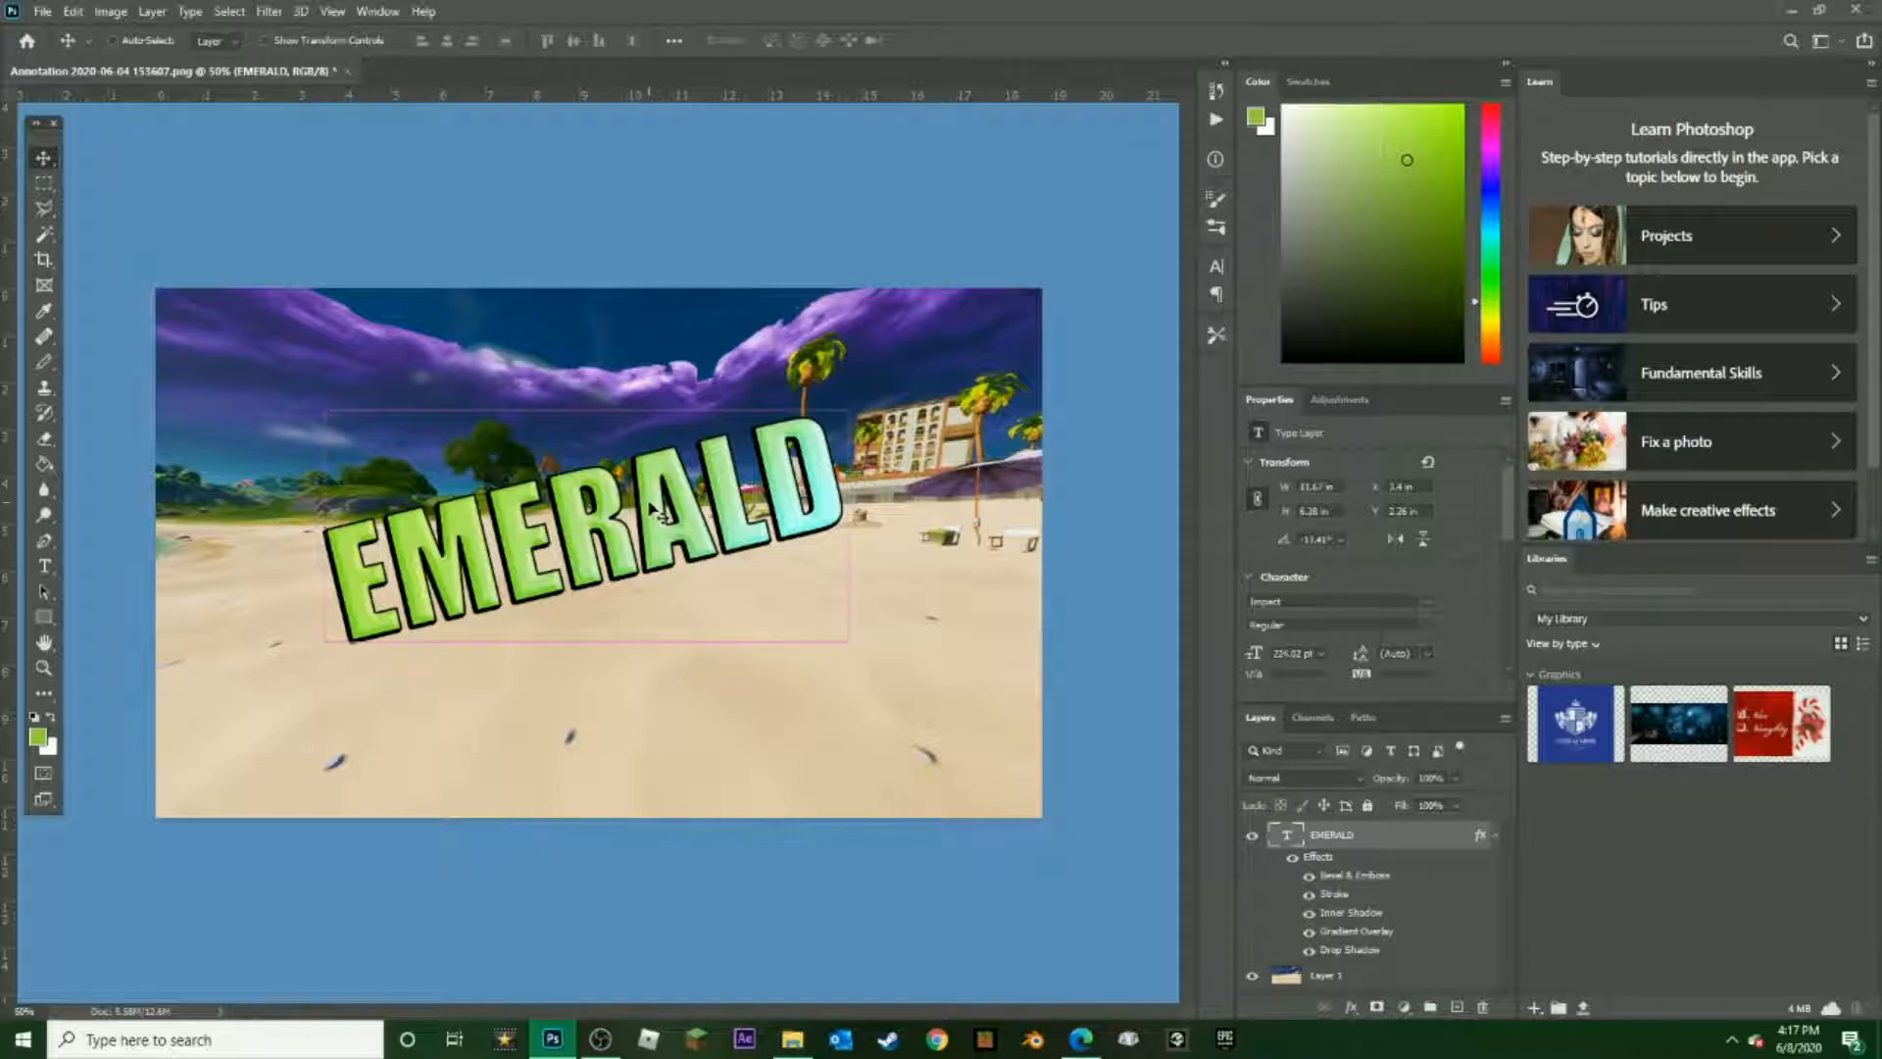
drag(593, 361, 625, 375)
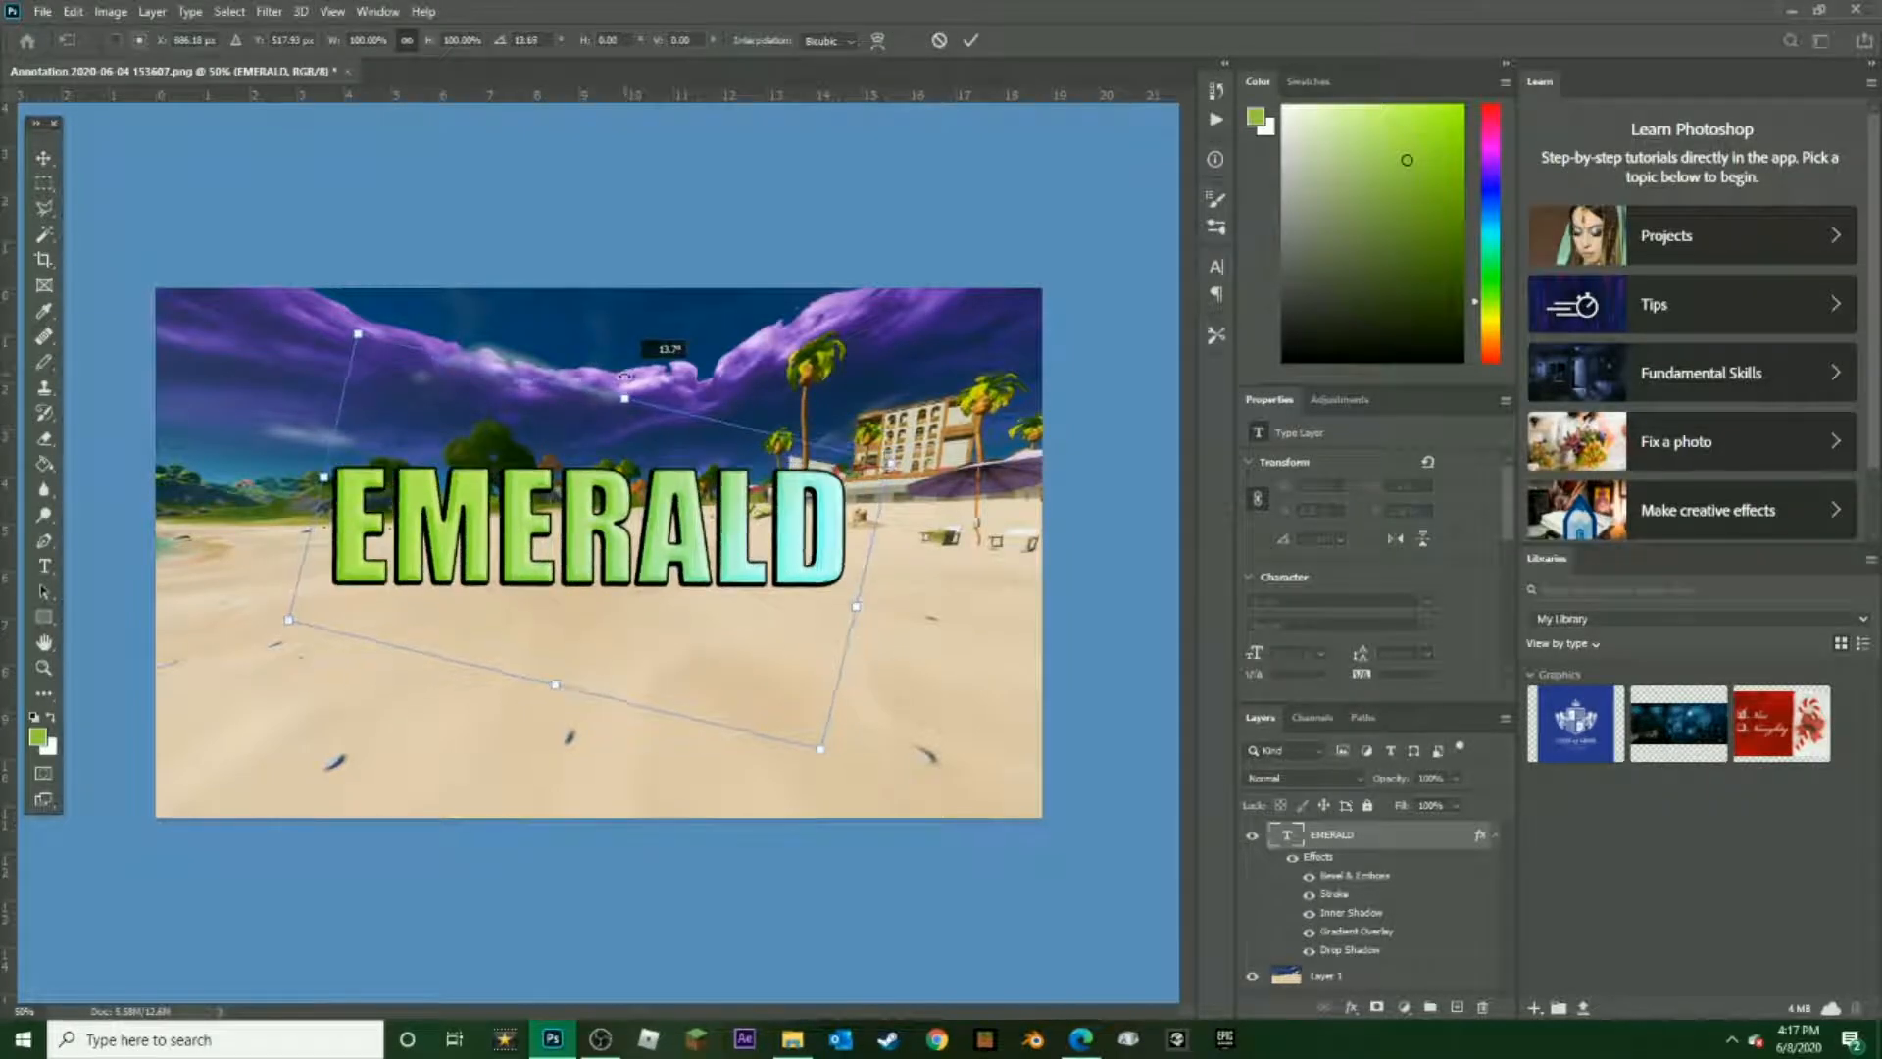
click(1363, 840)
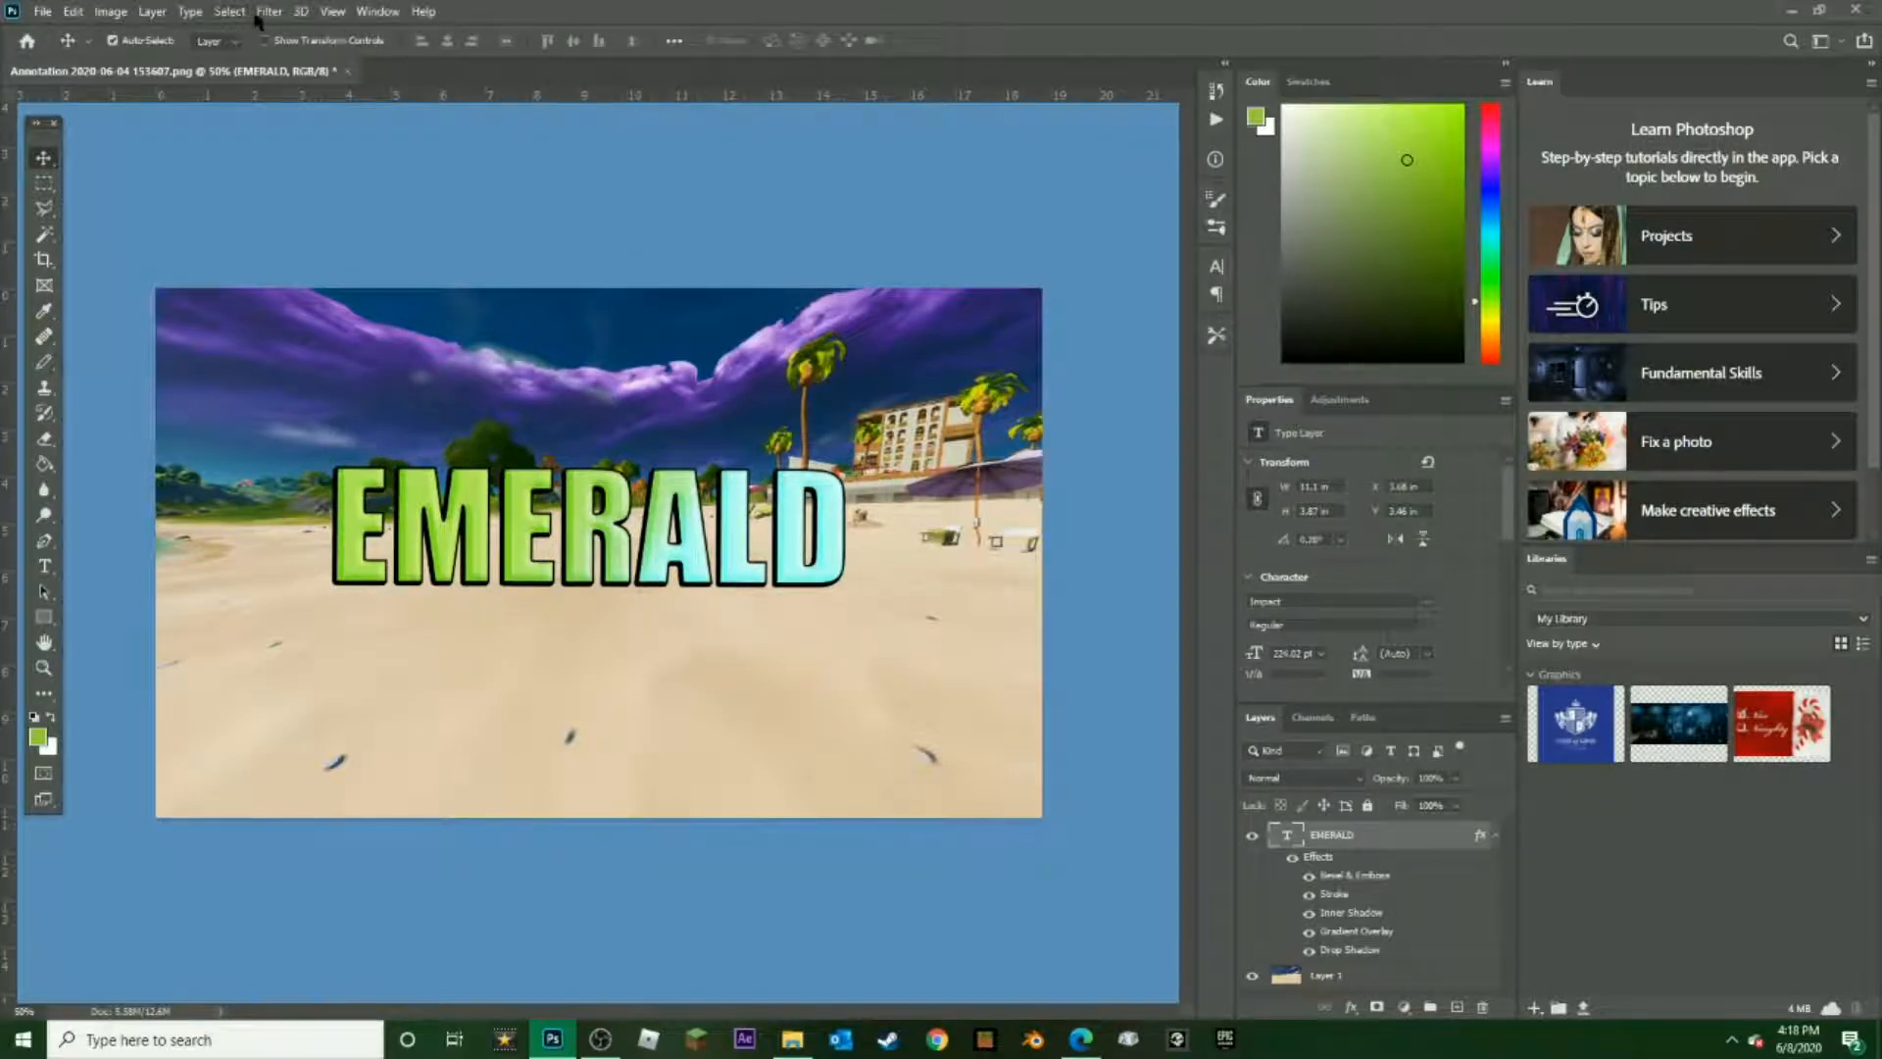
click(190, 11)
mouse_move(329, 14)
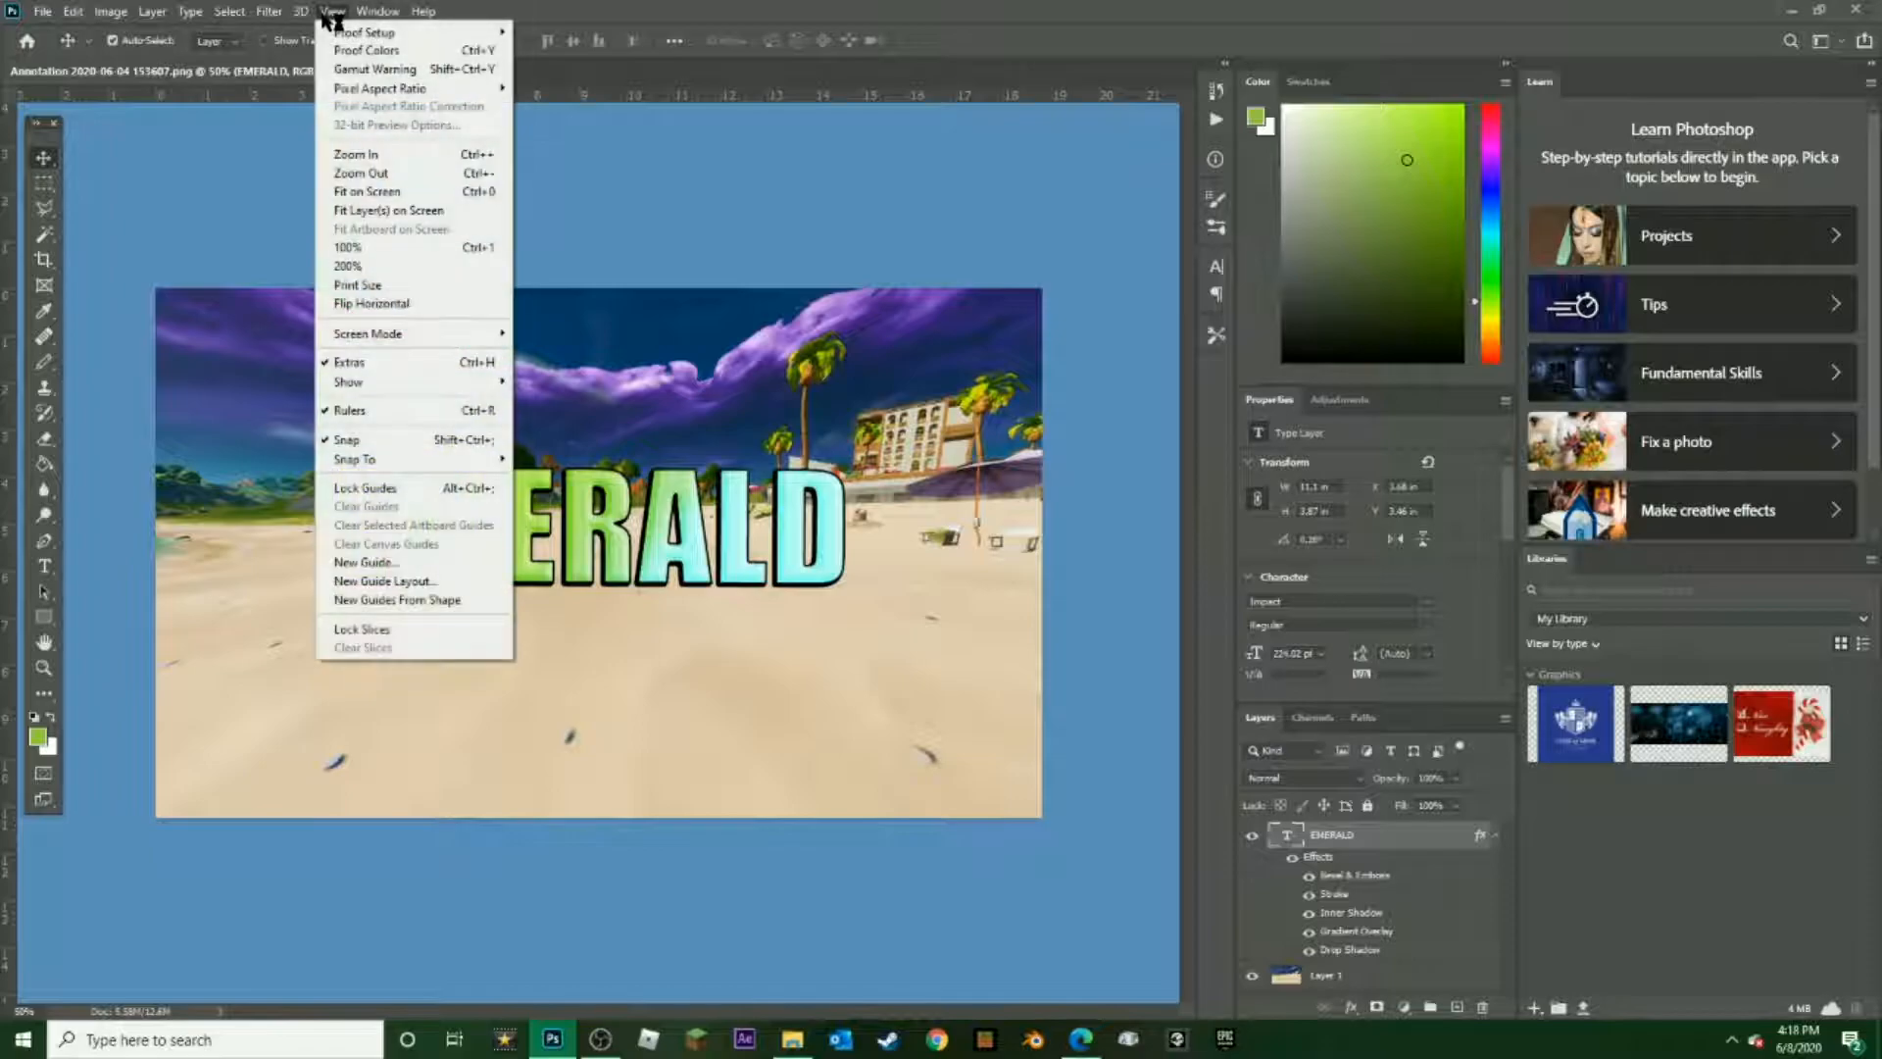
mouse_move(267, 14)
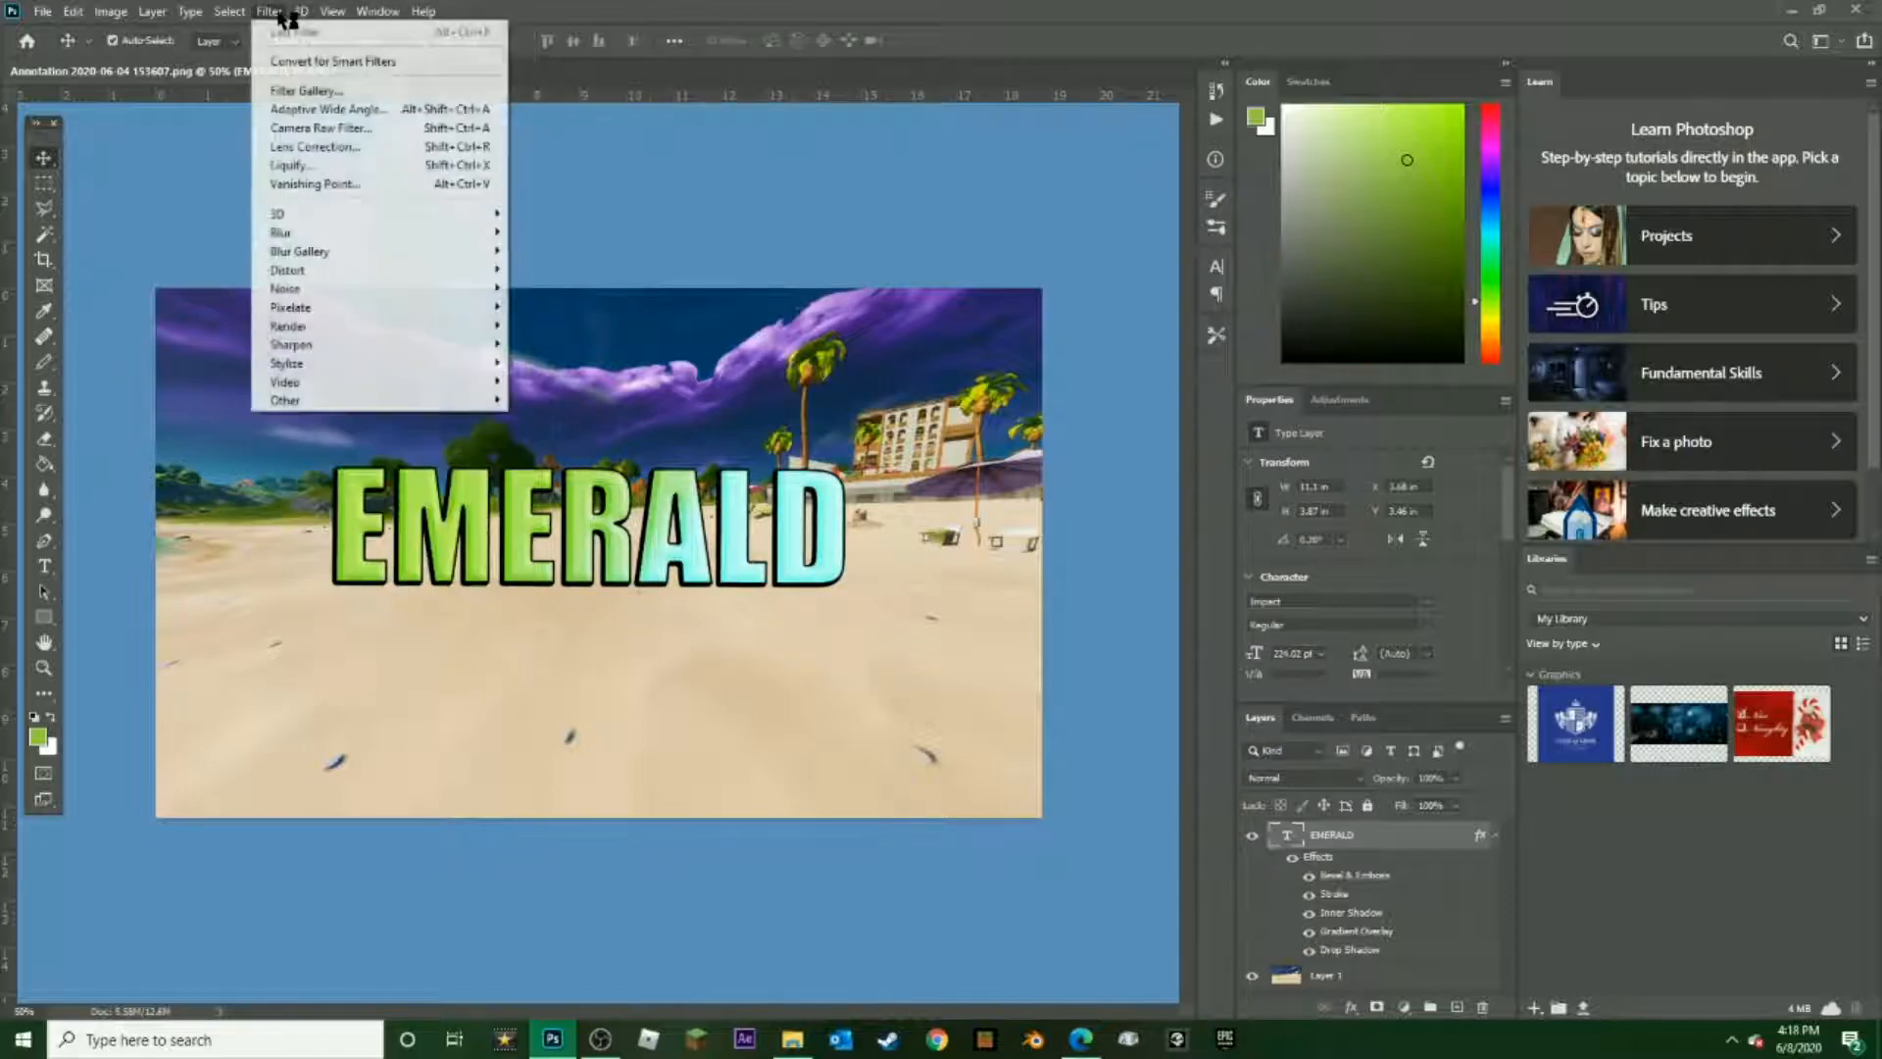
mouse_move(79, 14)
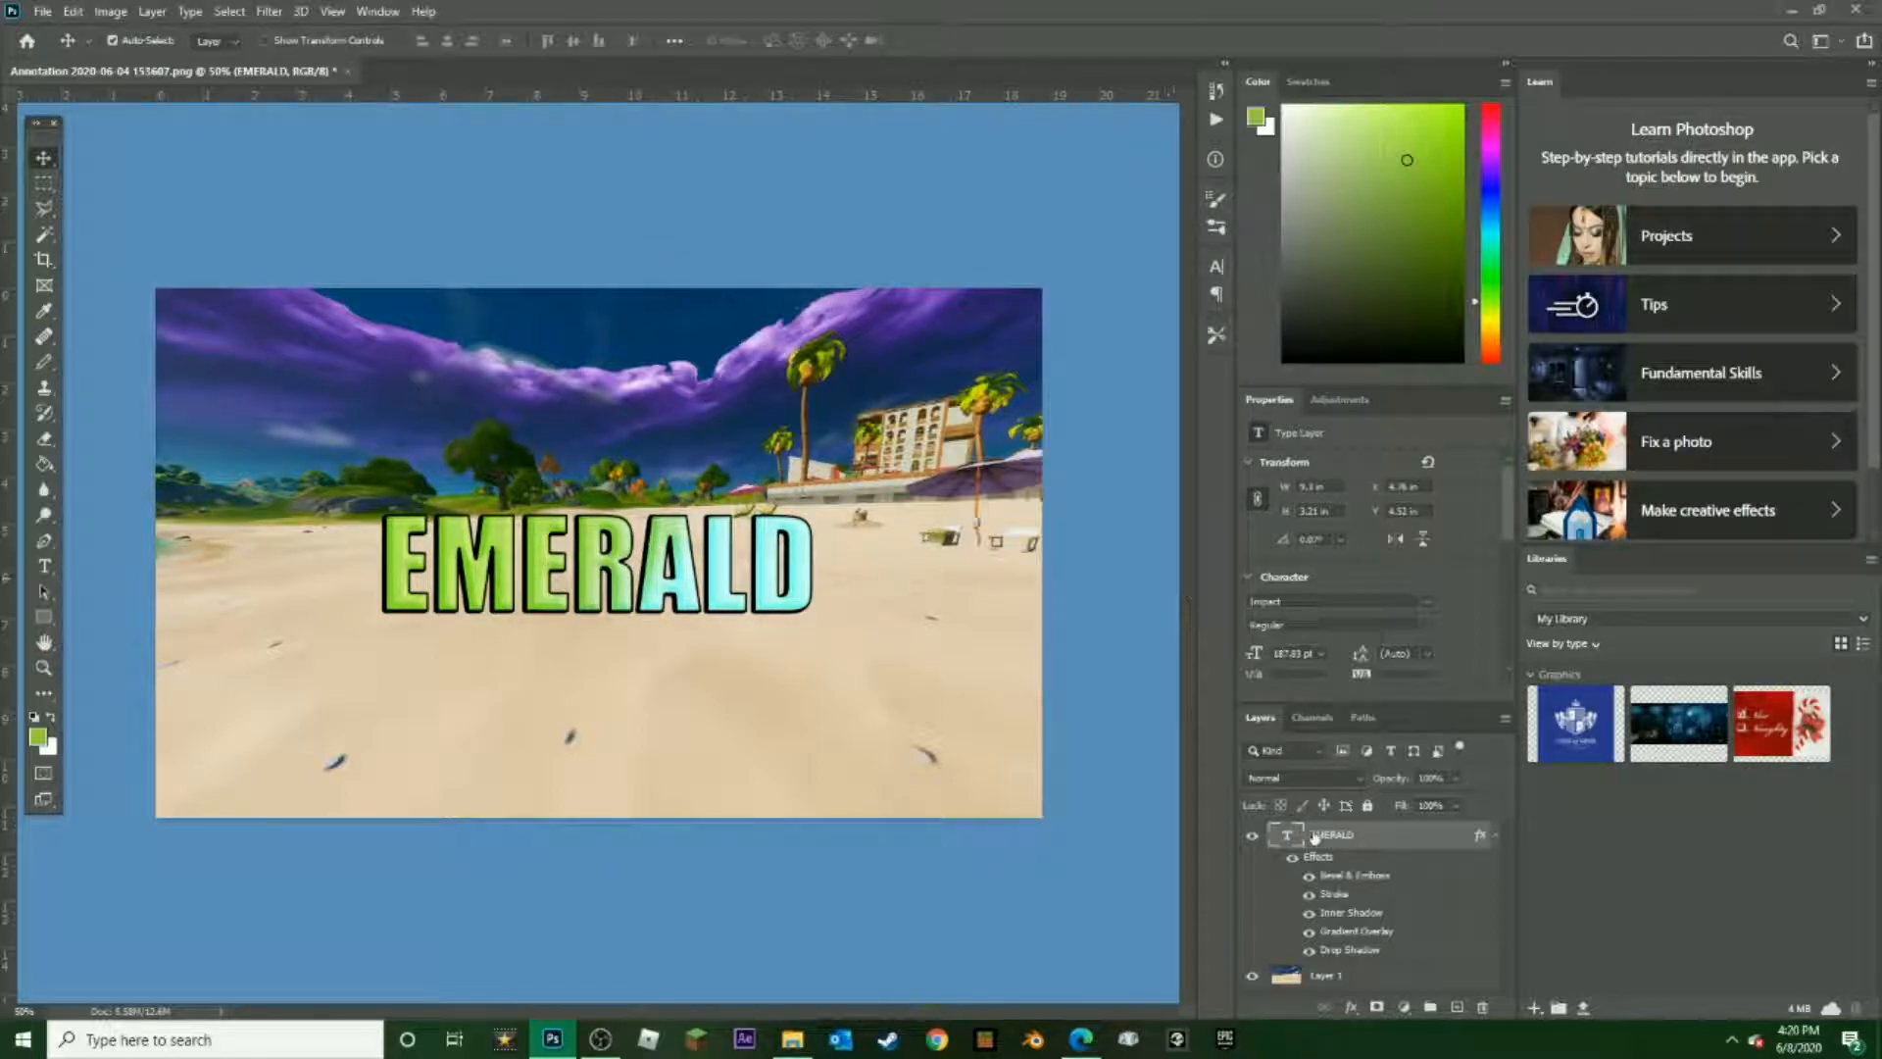
Warp the EMERALD text with the horizontal Arc style, using +25% bend, -25% horizontal distortion and +14% vertical distortion
double_click(698, 568)
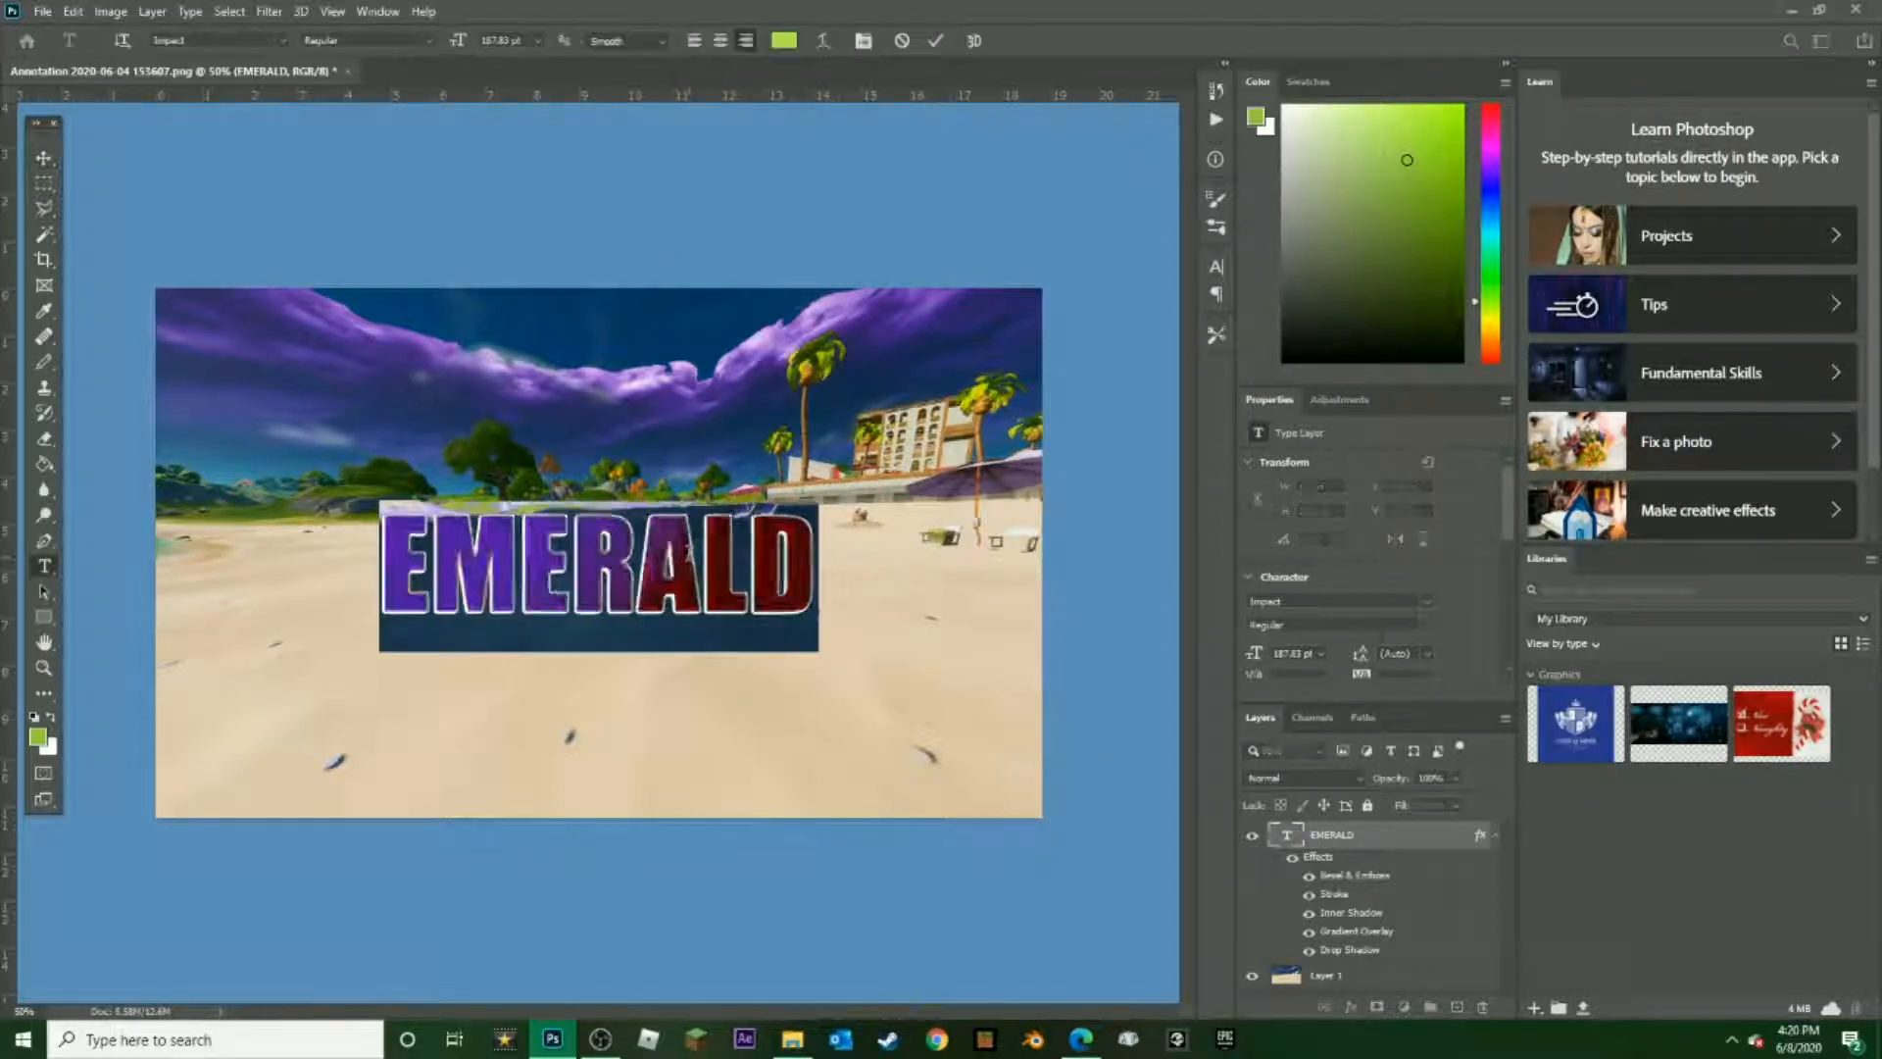
click(823, 40)
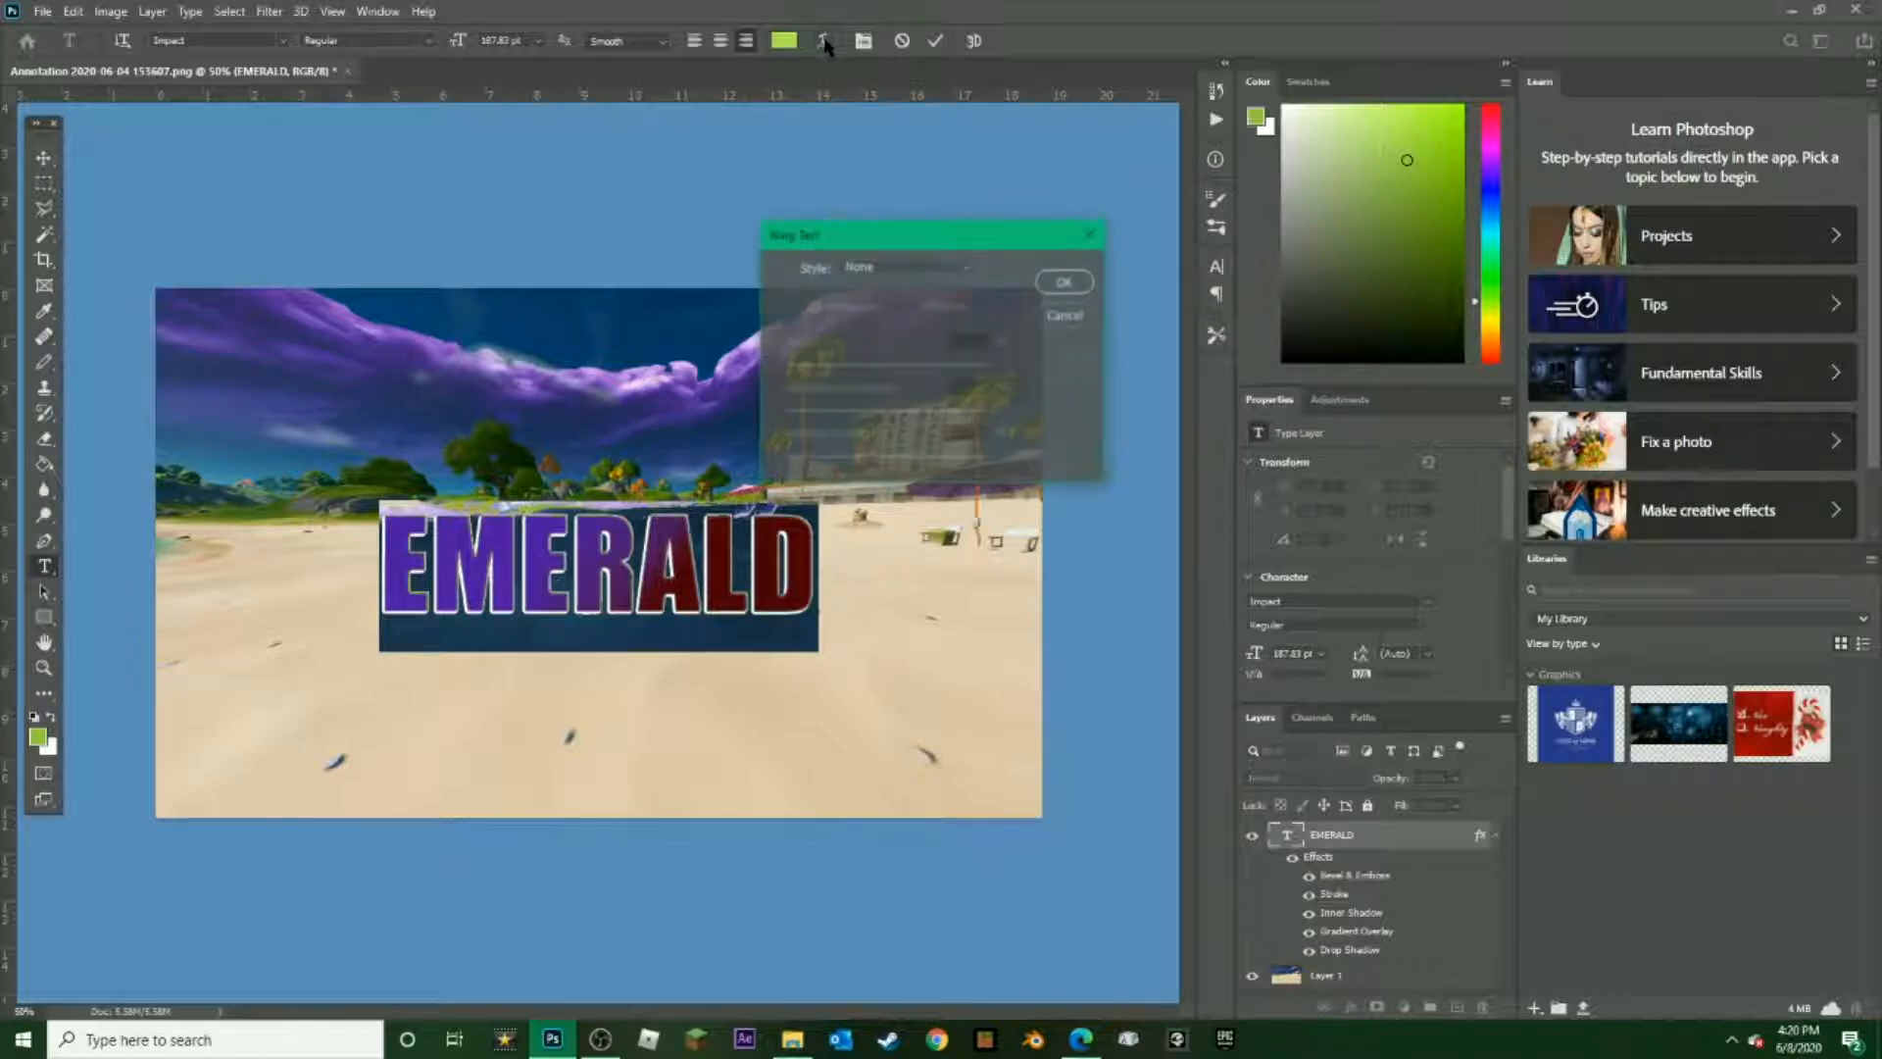
click(922, 273)
click(909, 323)
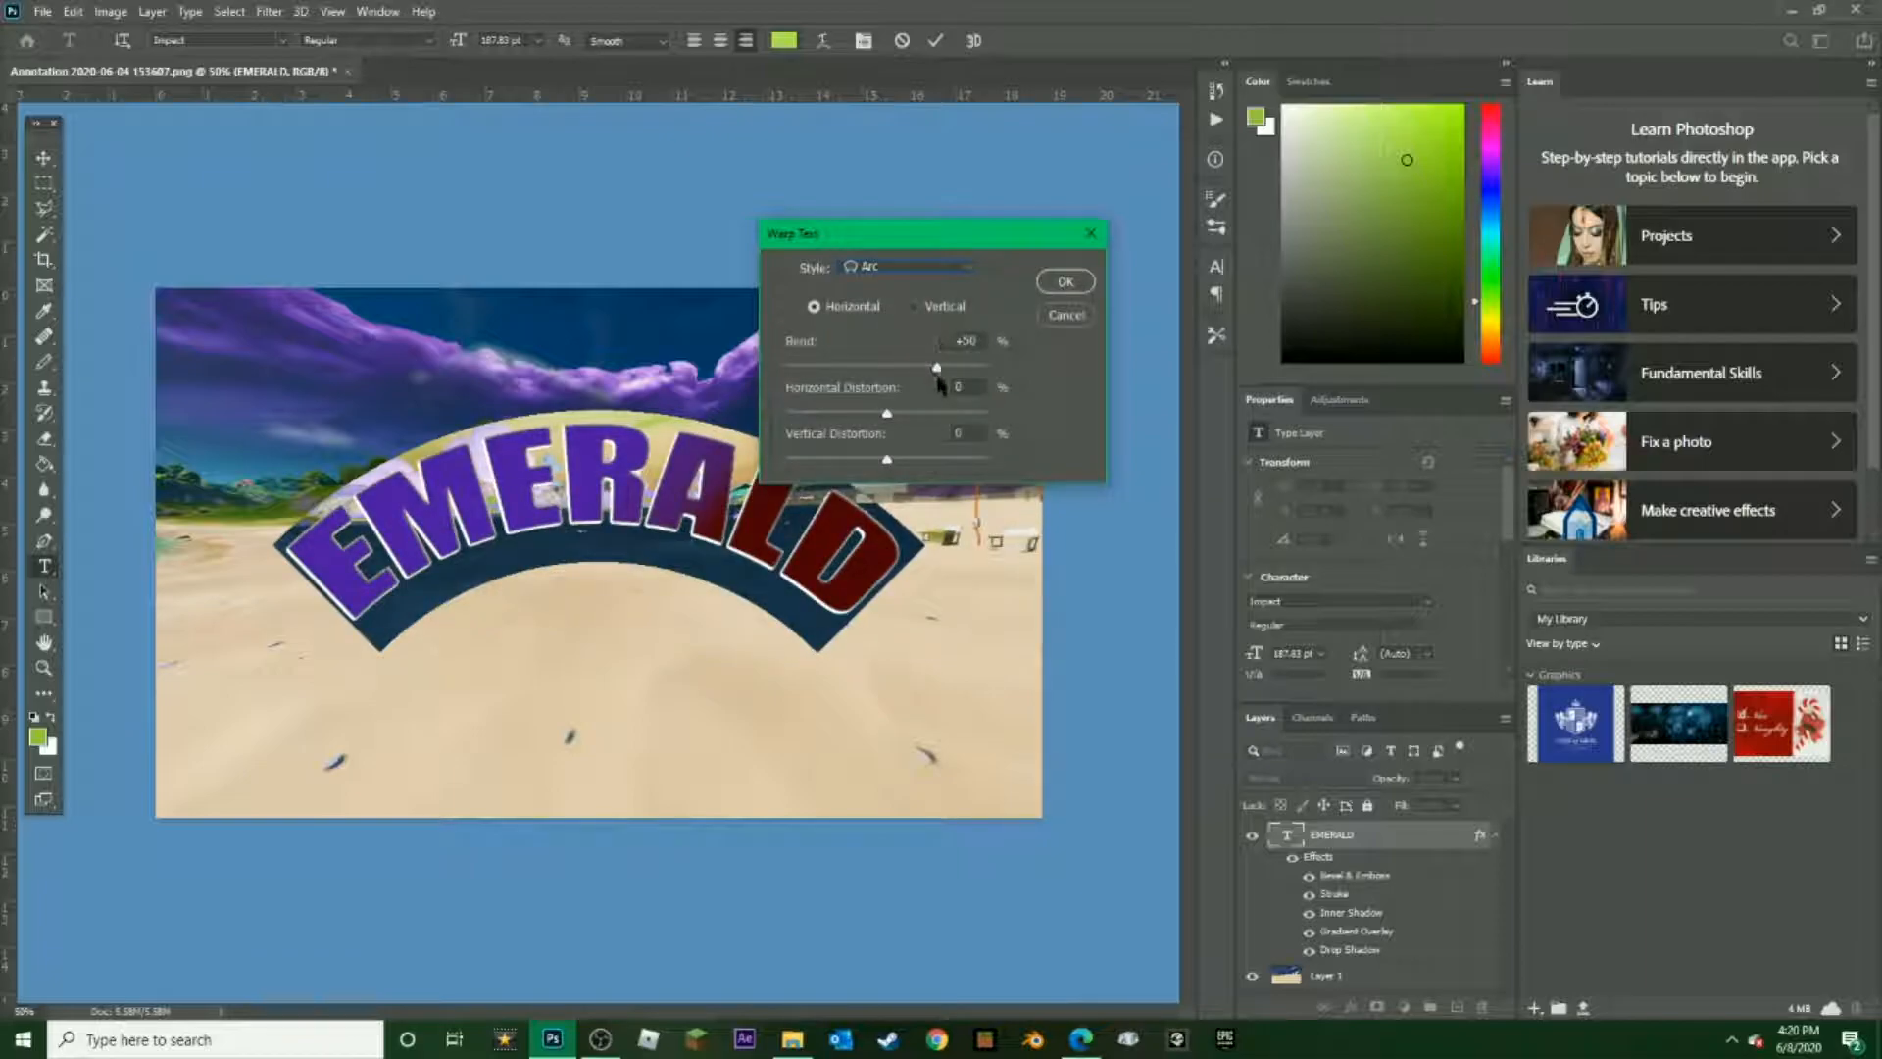
drag(937, 367, 903, 464)
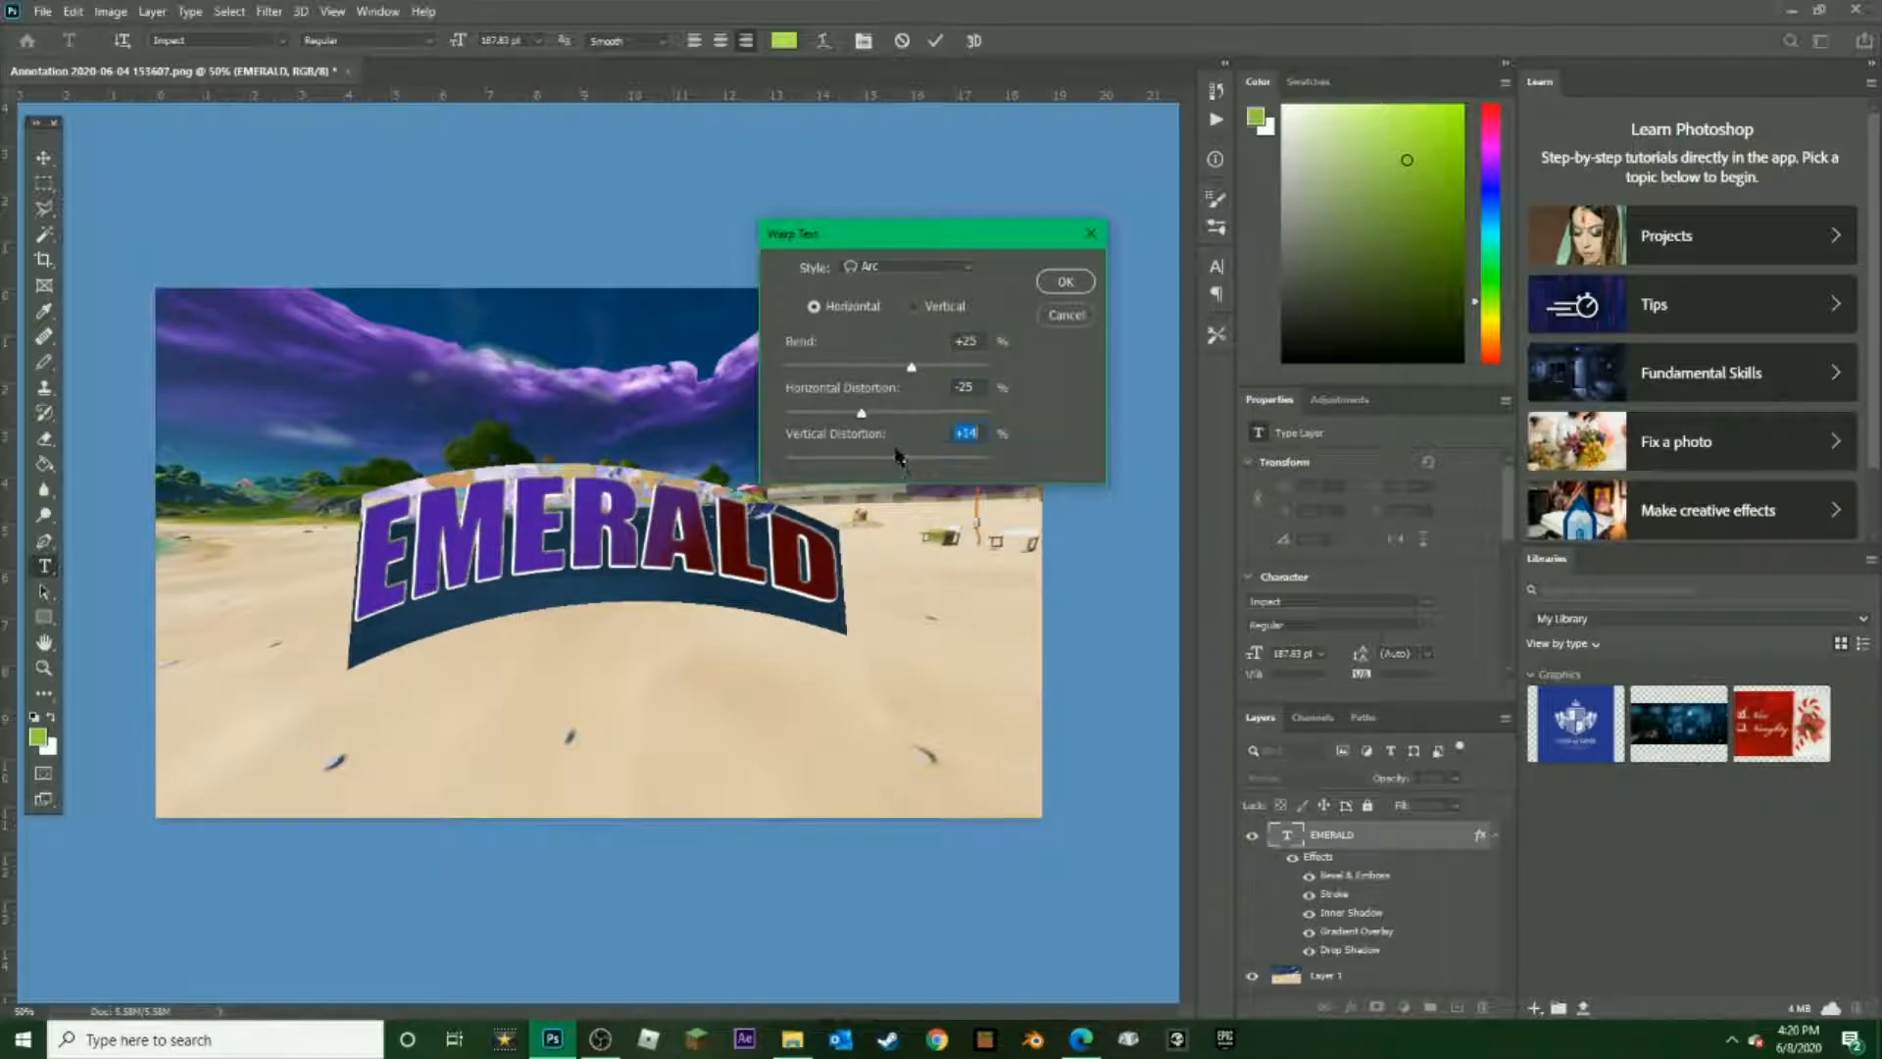
click(1051, 287)
key(ctrl+Return)
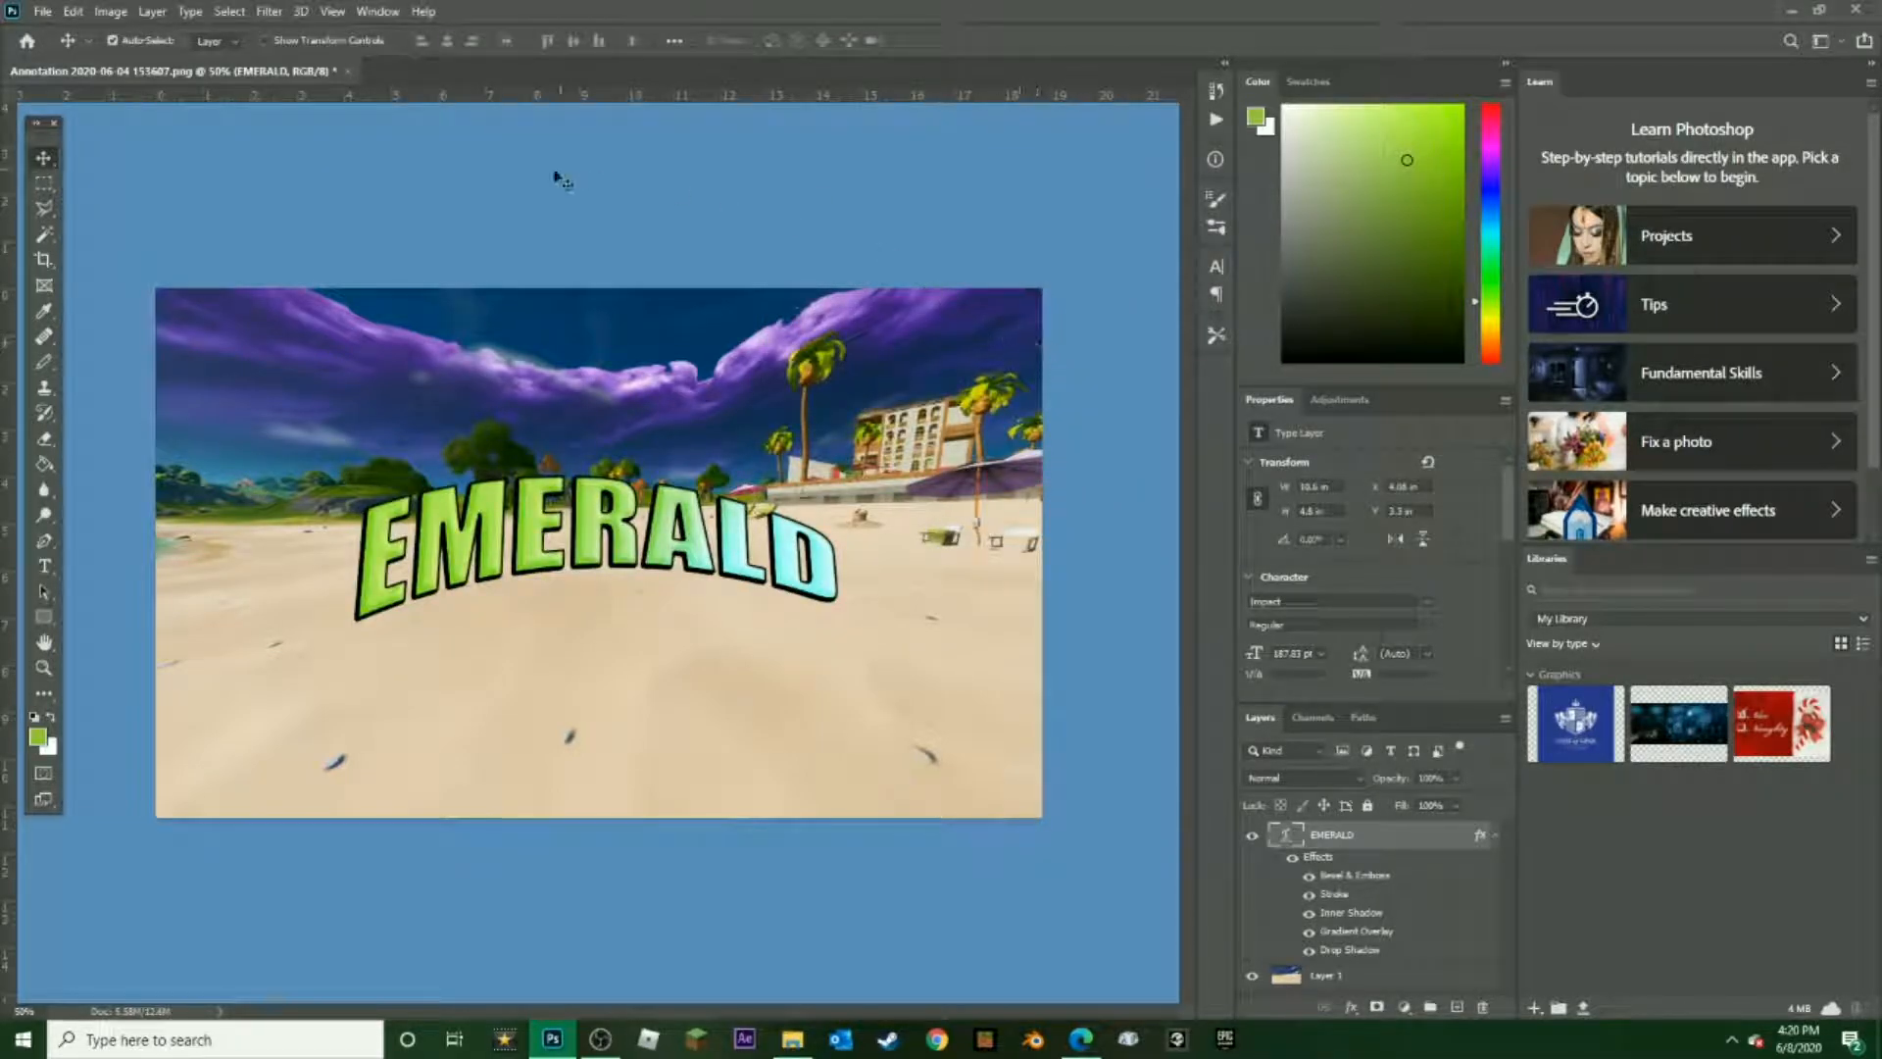
Change the EMERALD text's Arc warp to +23% bend with horizontal and vertical distortion both at 0%
double_click(654, 519)
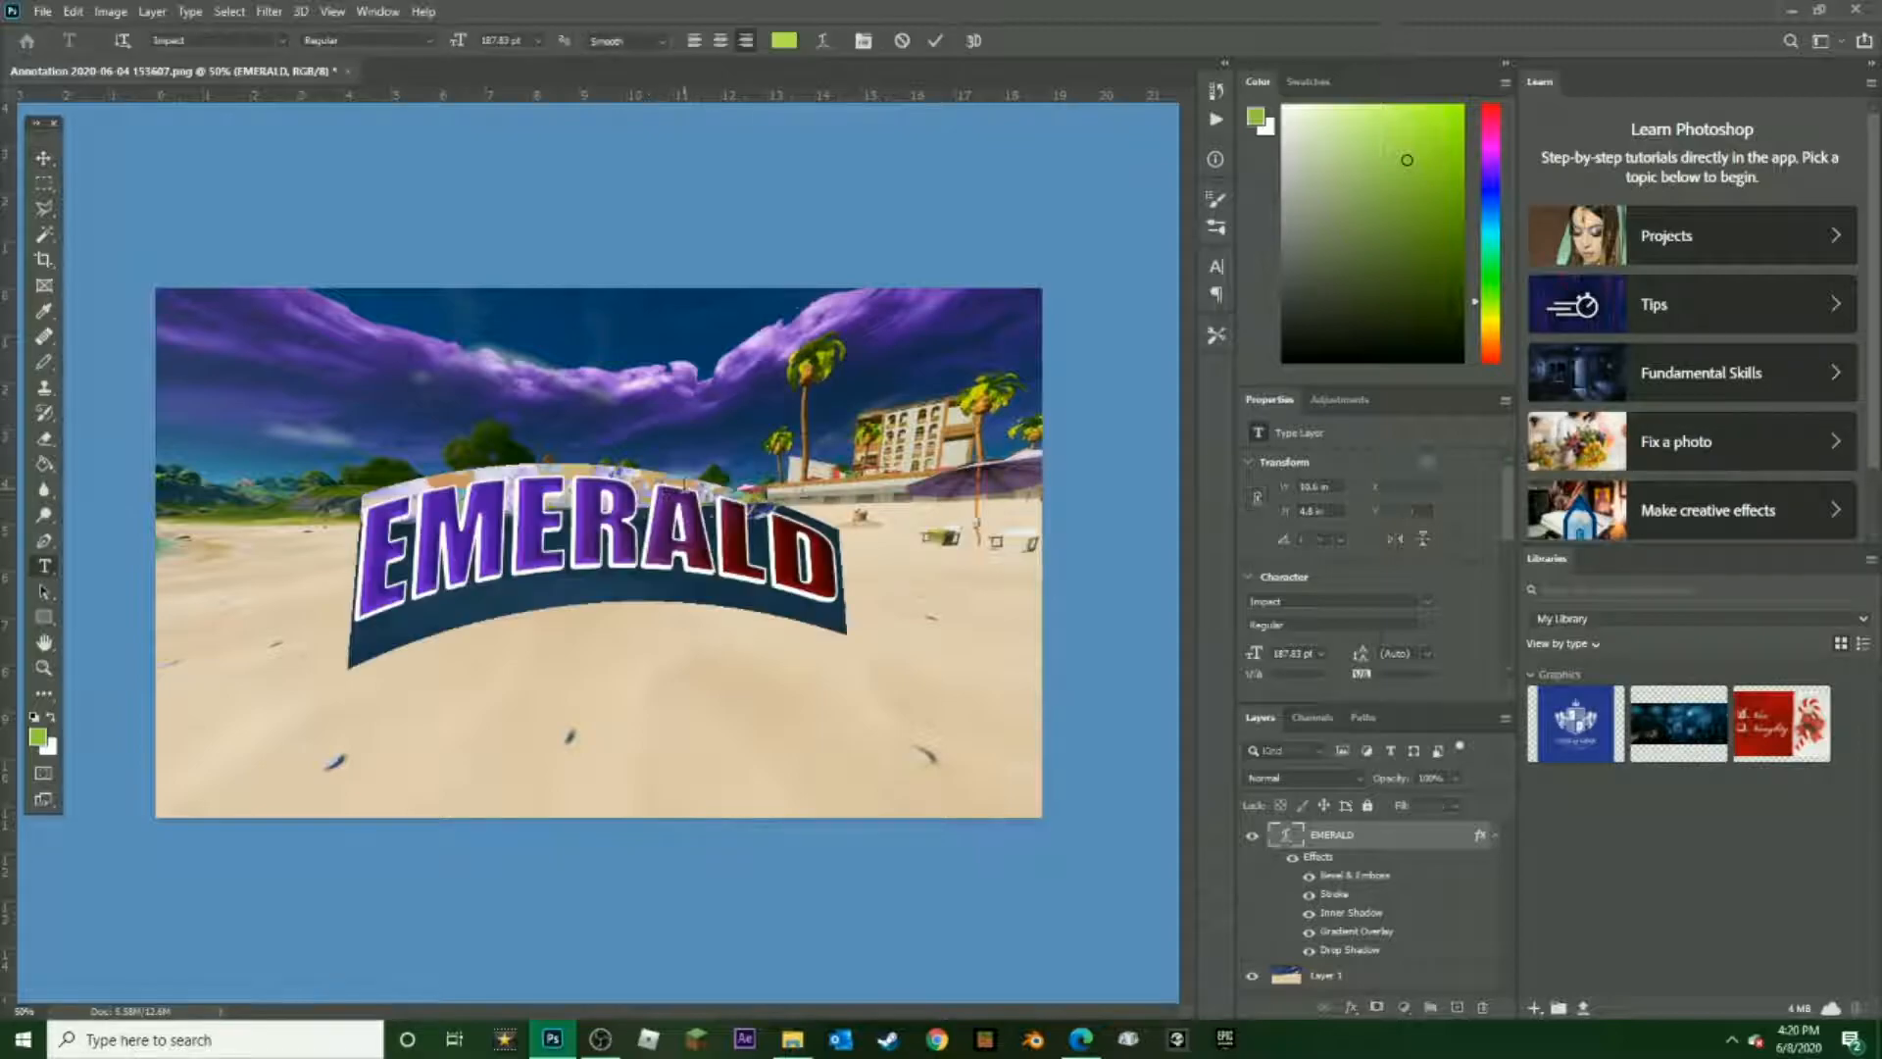
click(824, 40)
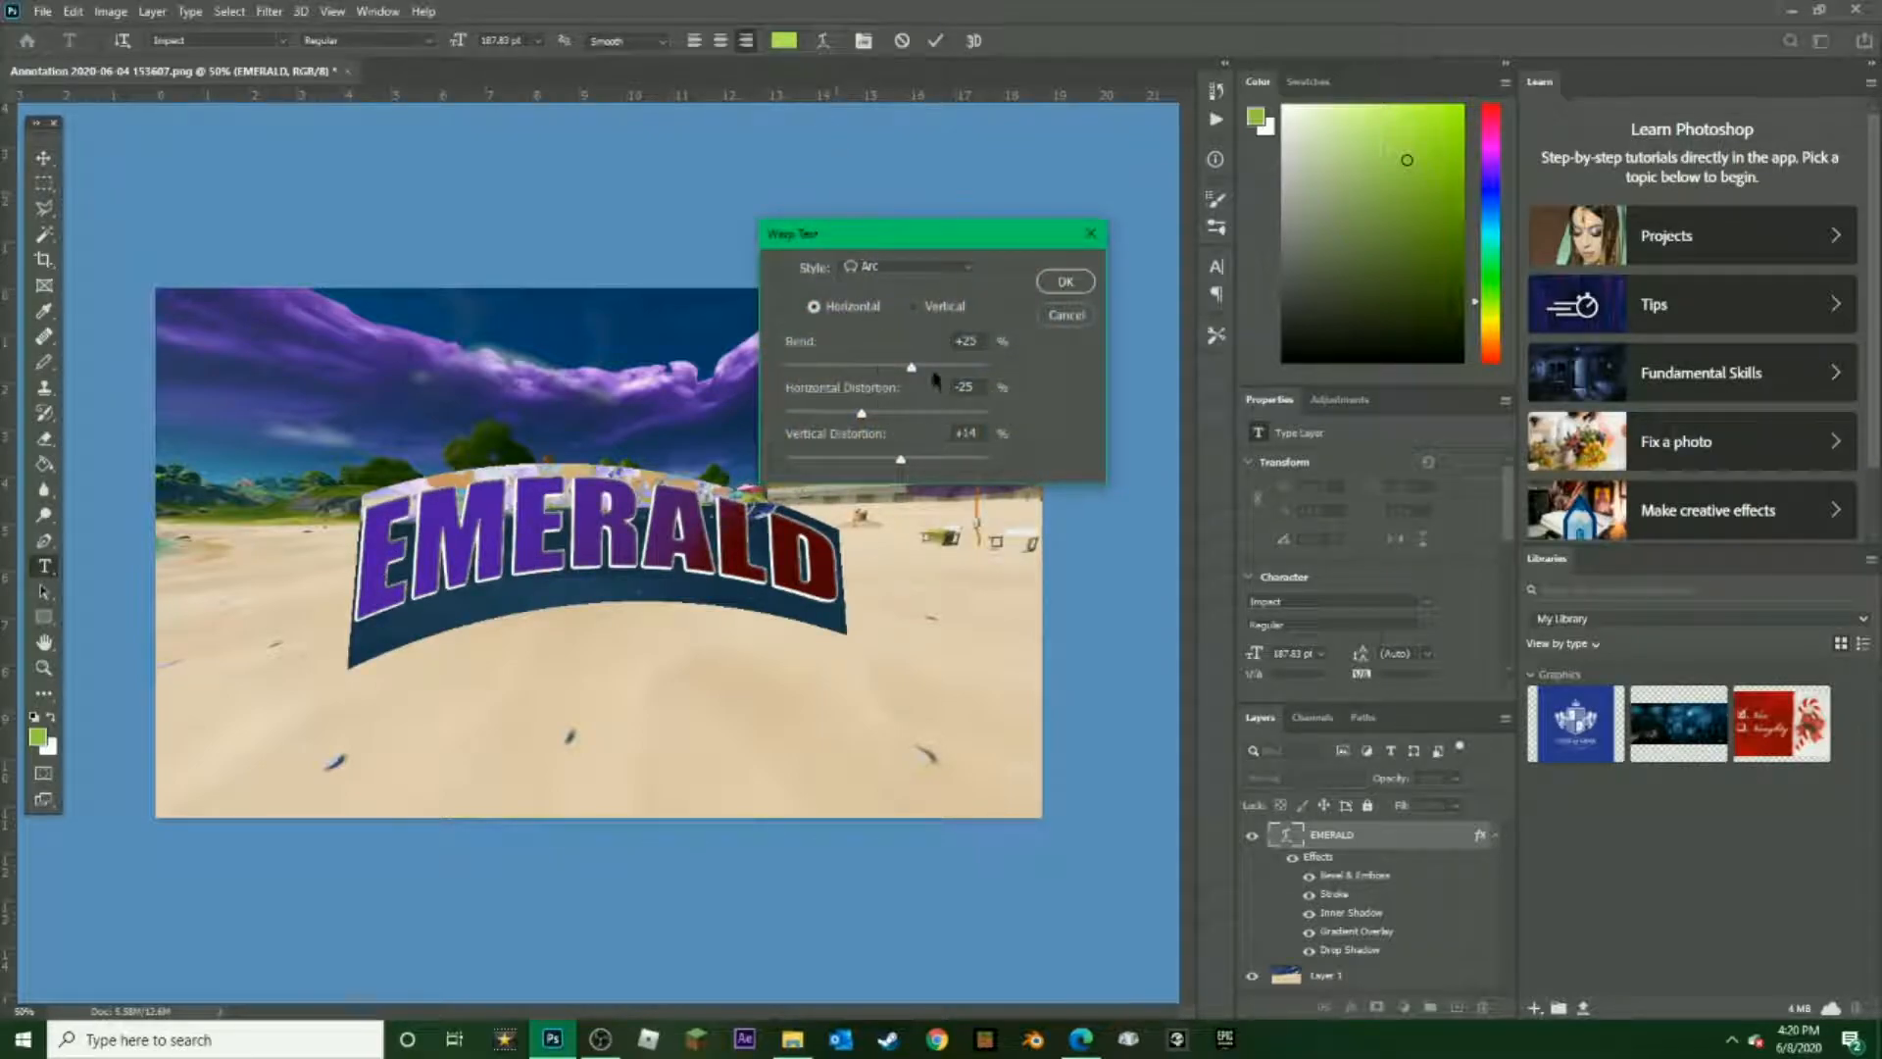
drag(912, 369, 888, 467)
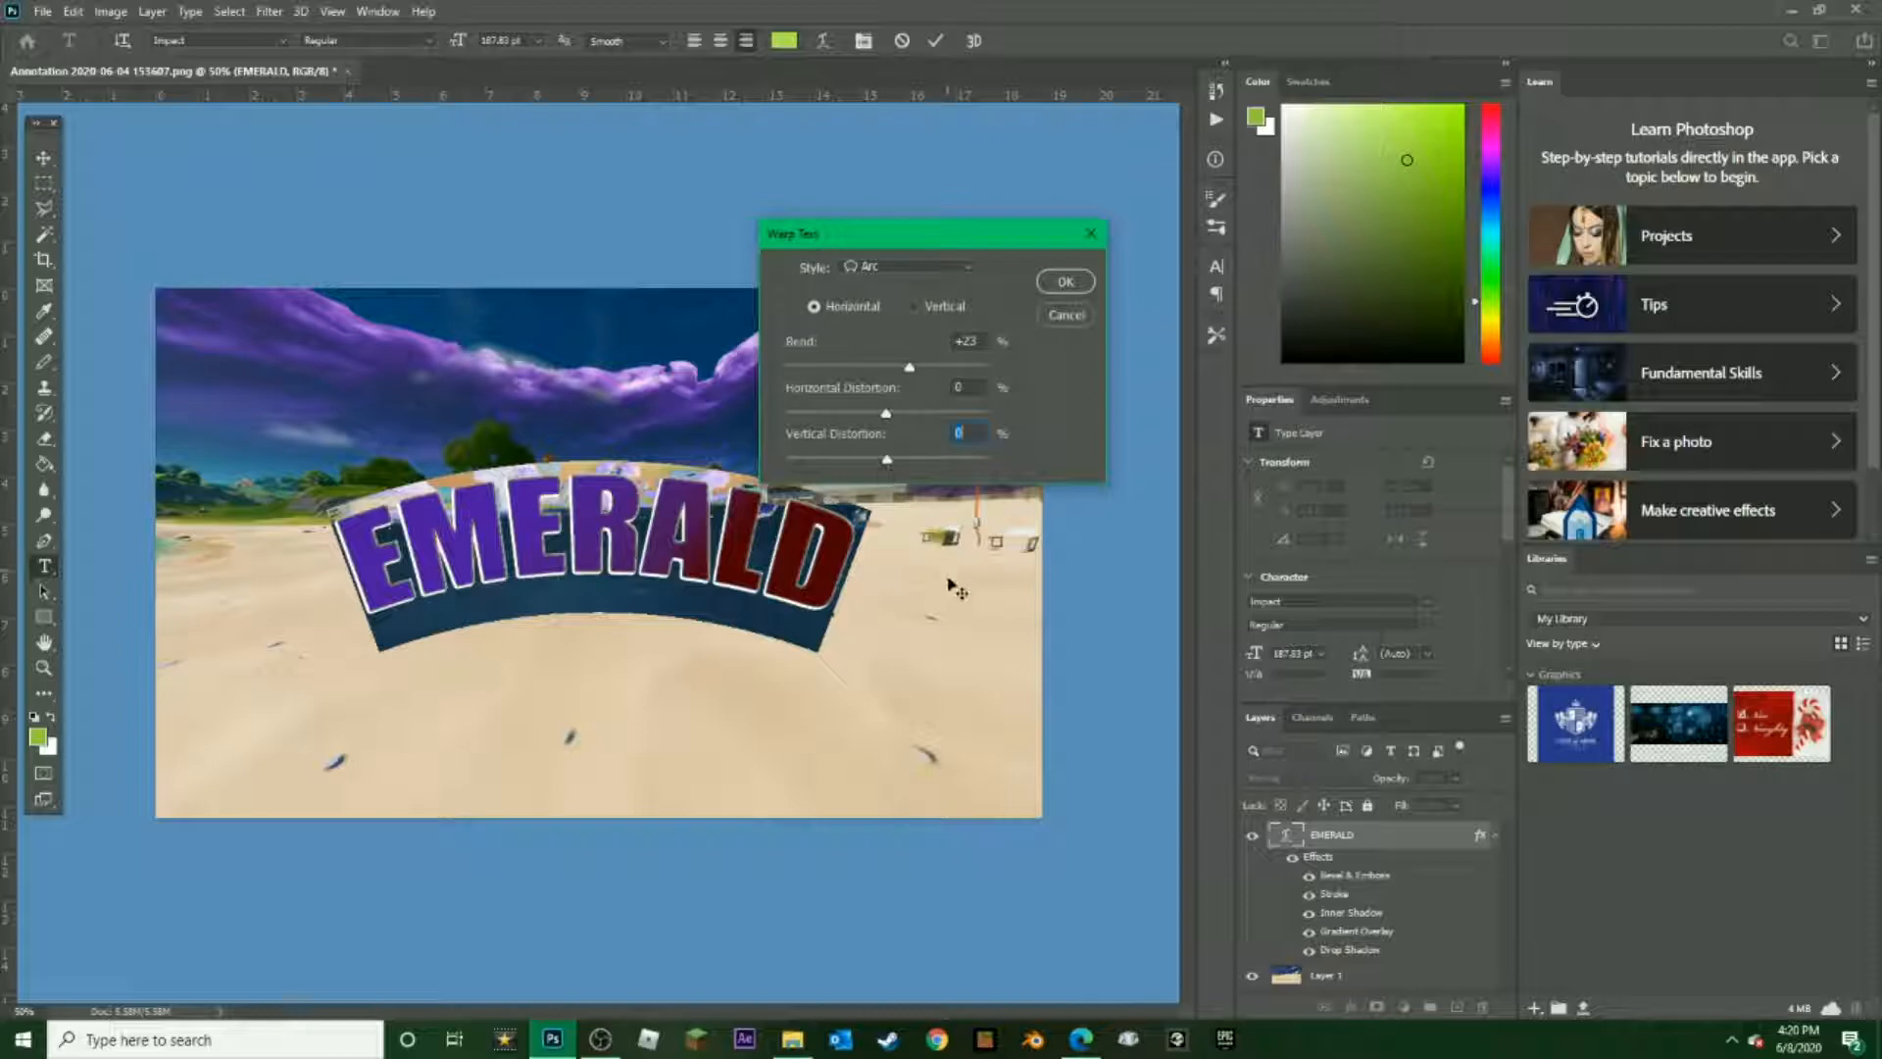
click(1065, 282)
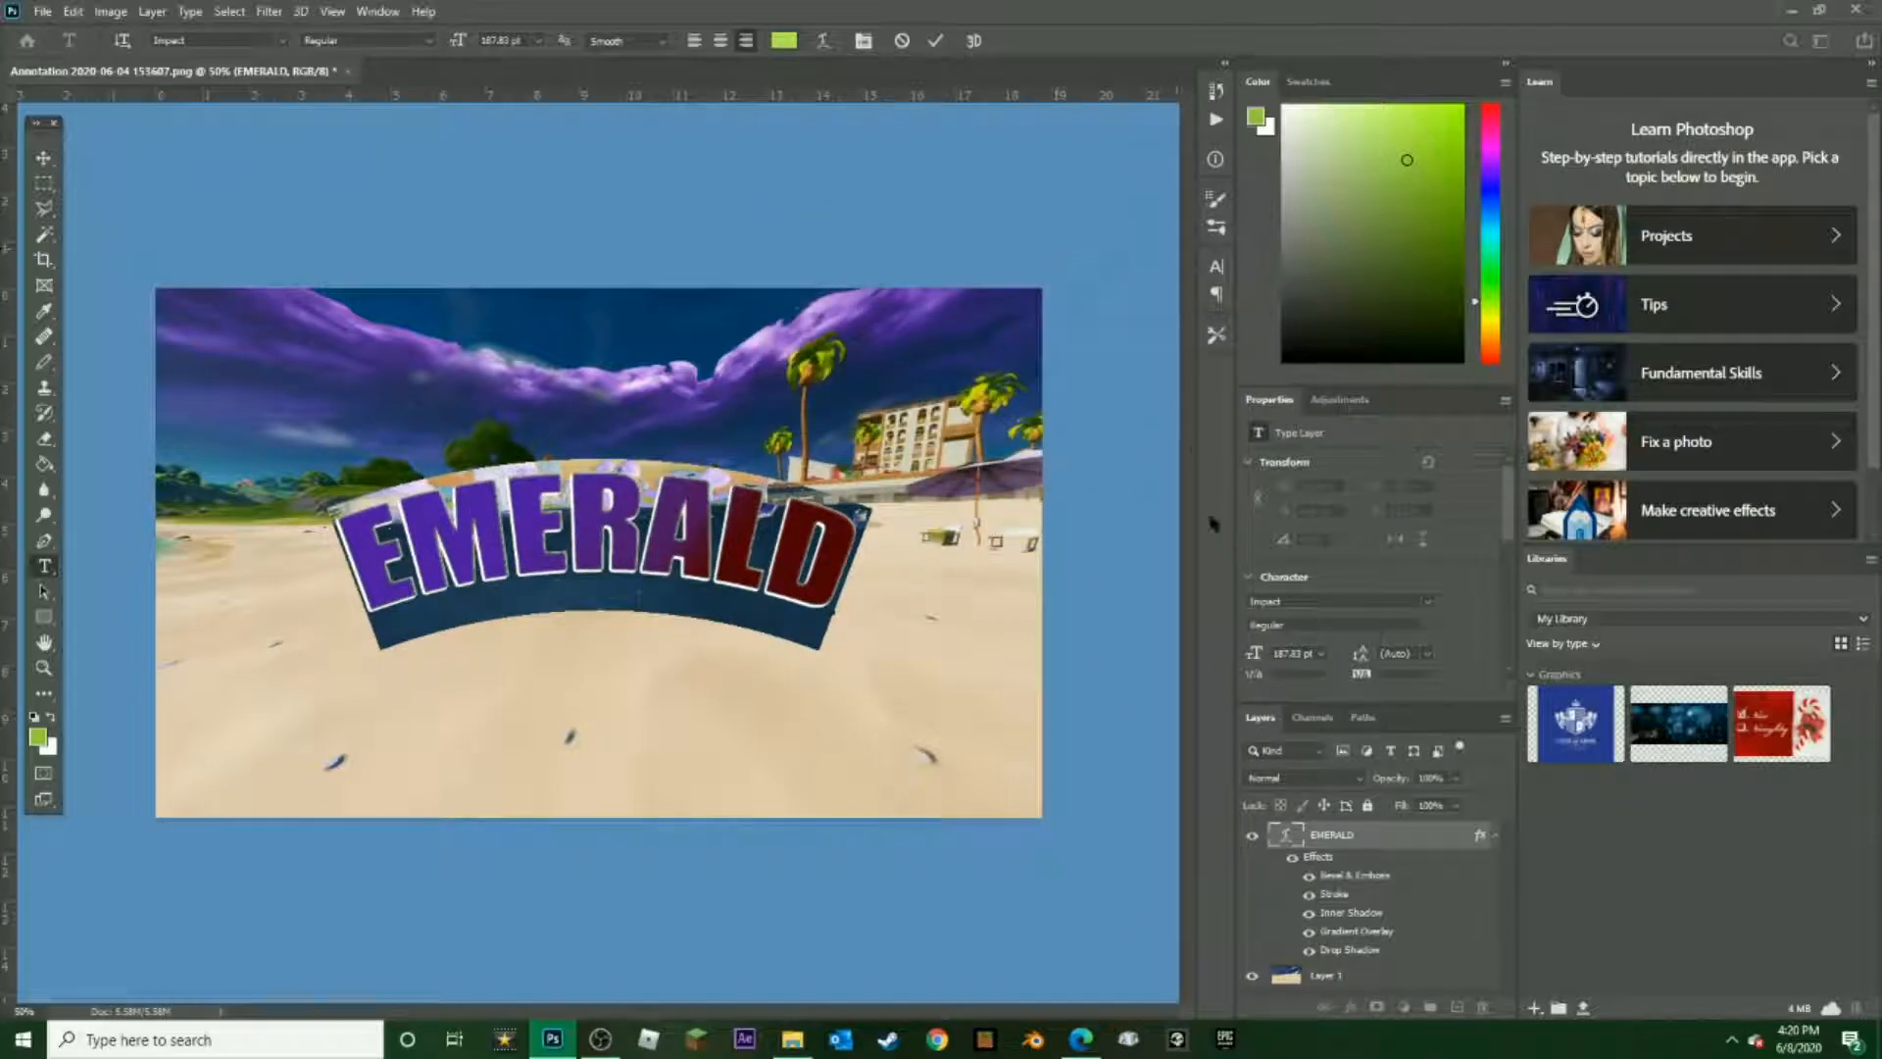
key(ctrl+Return)
key(v)
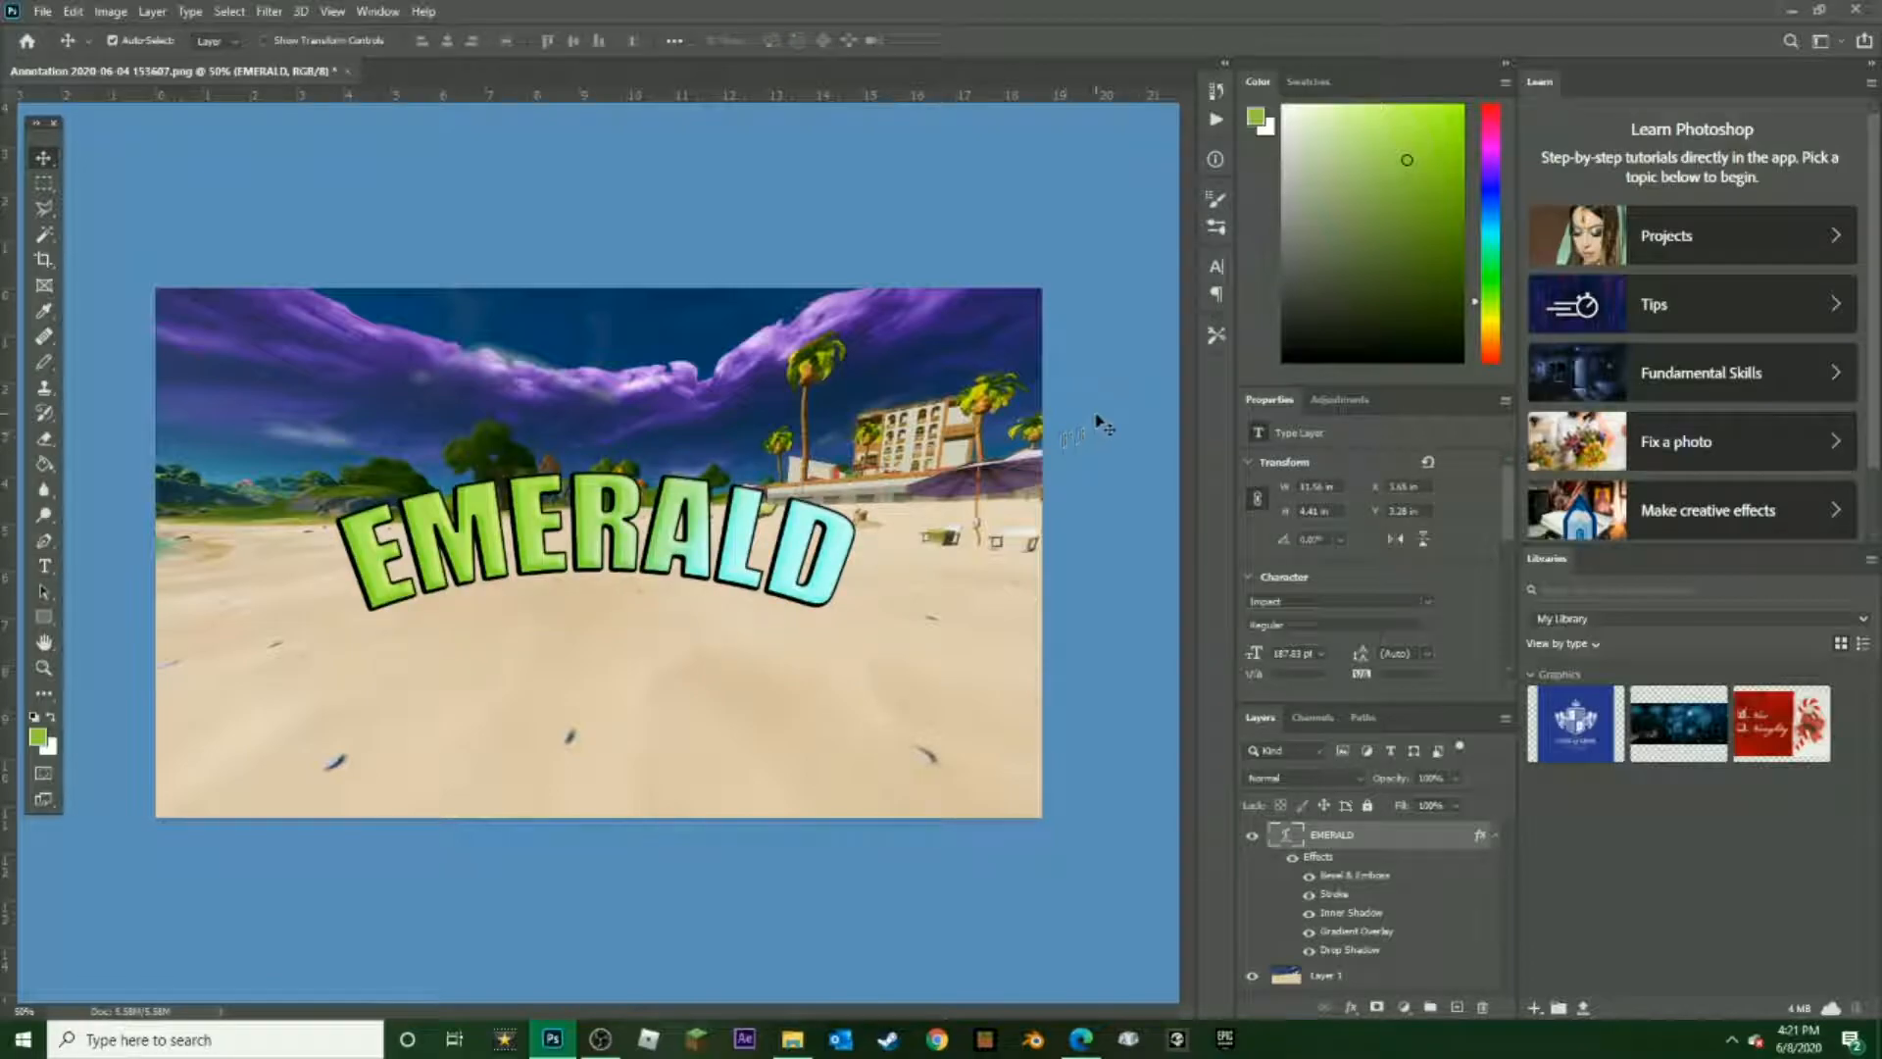